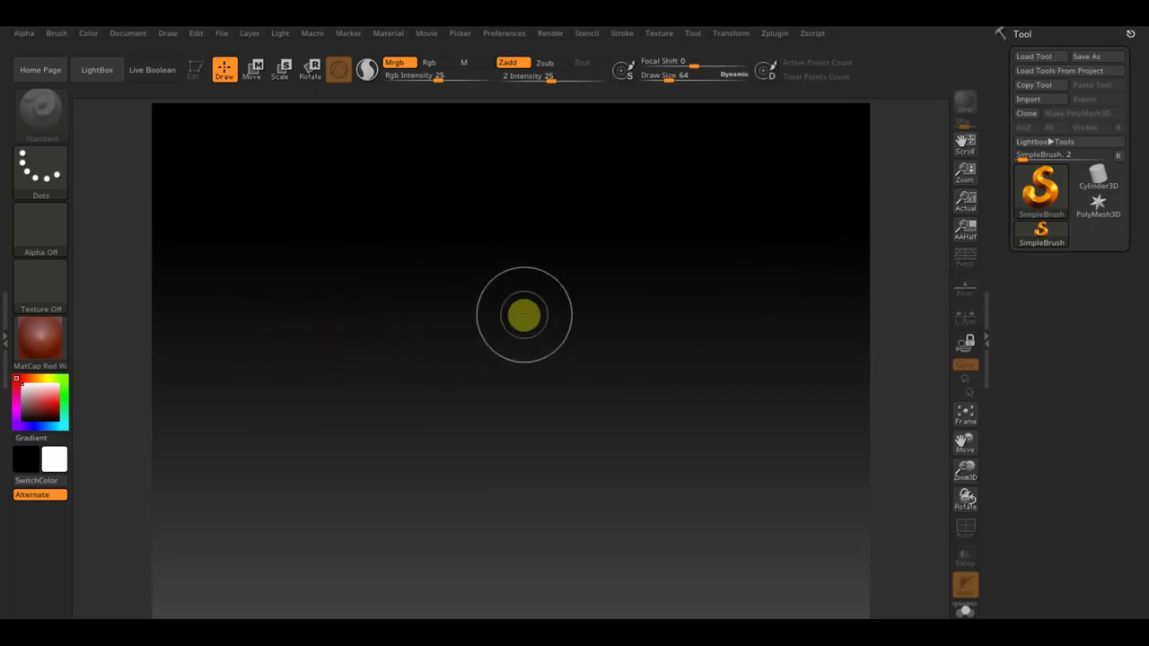
Draw a Cube3D primitive from the 3D Meshes onto the canvas.
left_click(1044, 190)
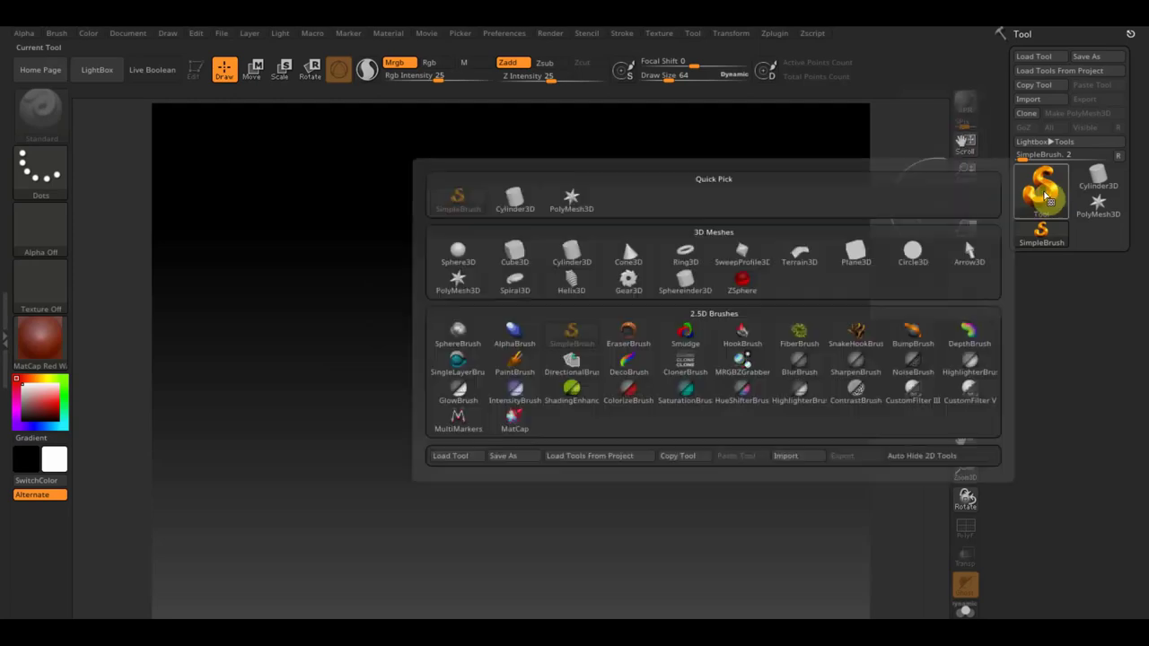
mouse_move(514, 255)
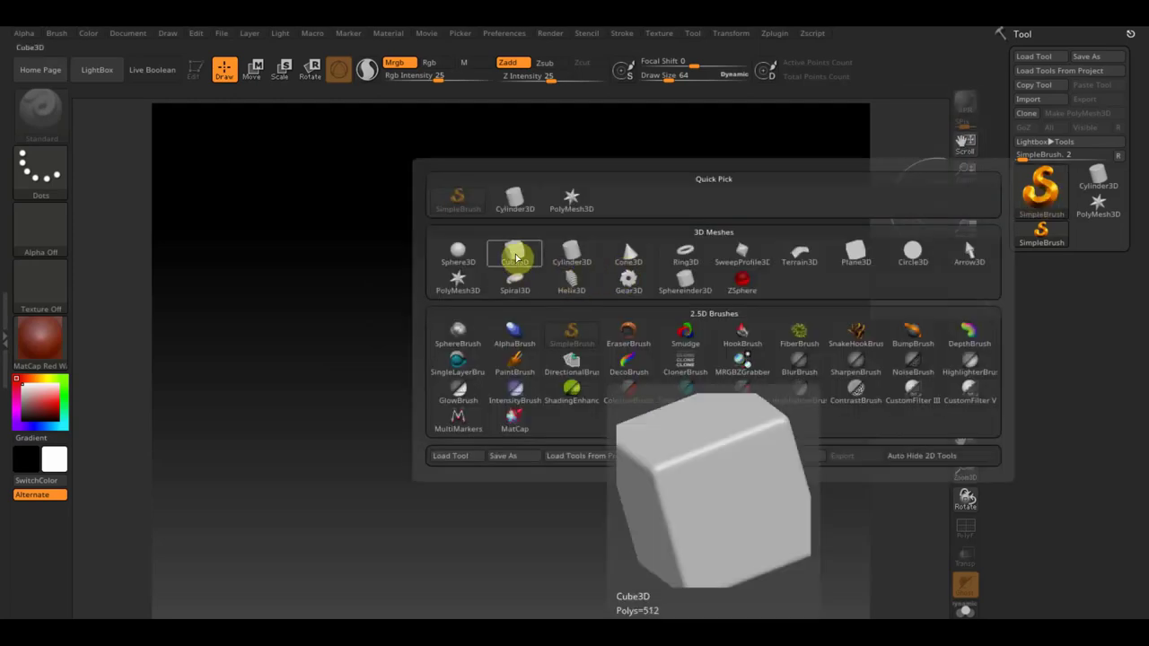
left_click(516, 259)
left_click_drag(508, 315, 508, 477)
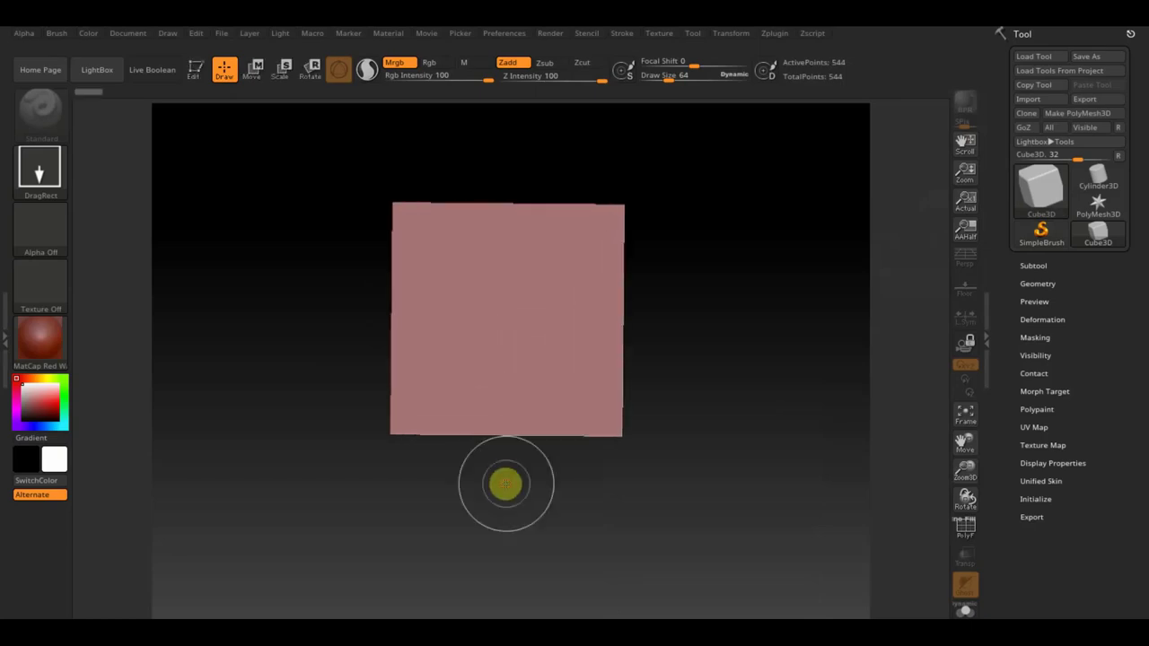
Convert the cube to PolyMesh3D and DynaMesh it at resolution 128, reaching 98,113 points.
left_click(201, 82)
left_click(1078, 115)
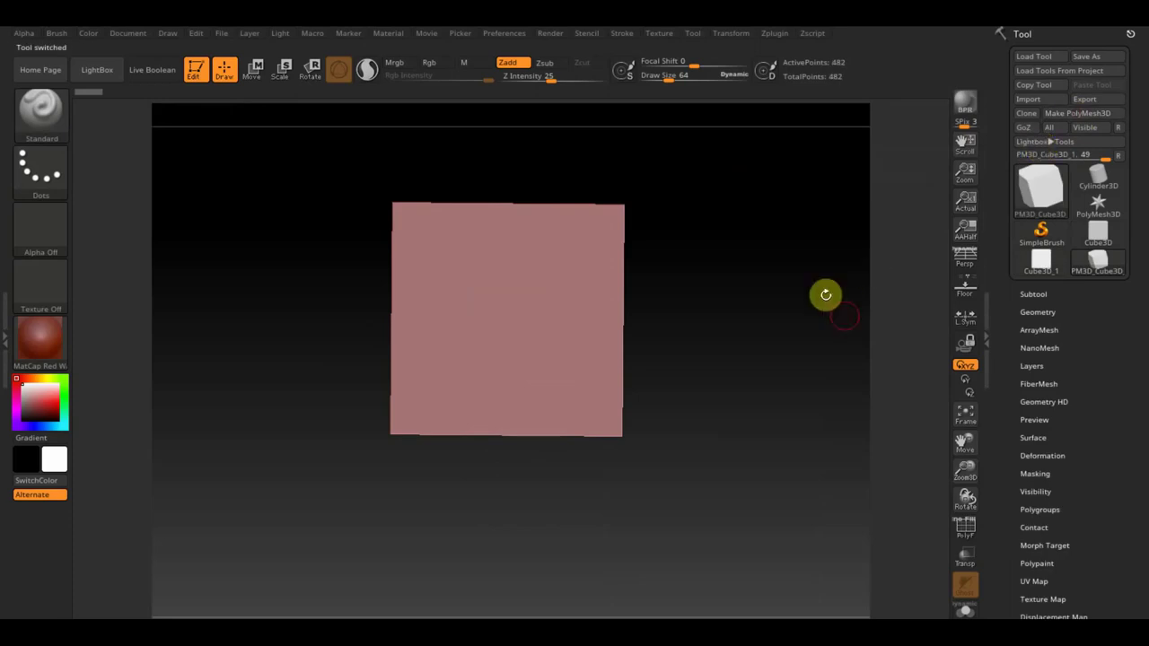
left_click(1042, 313)
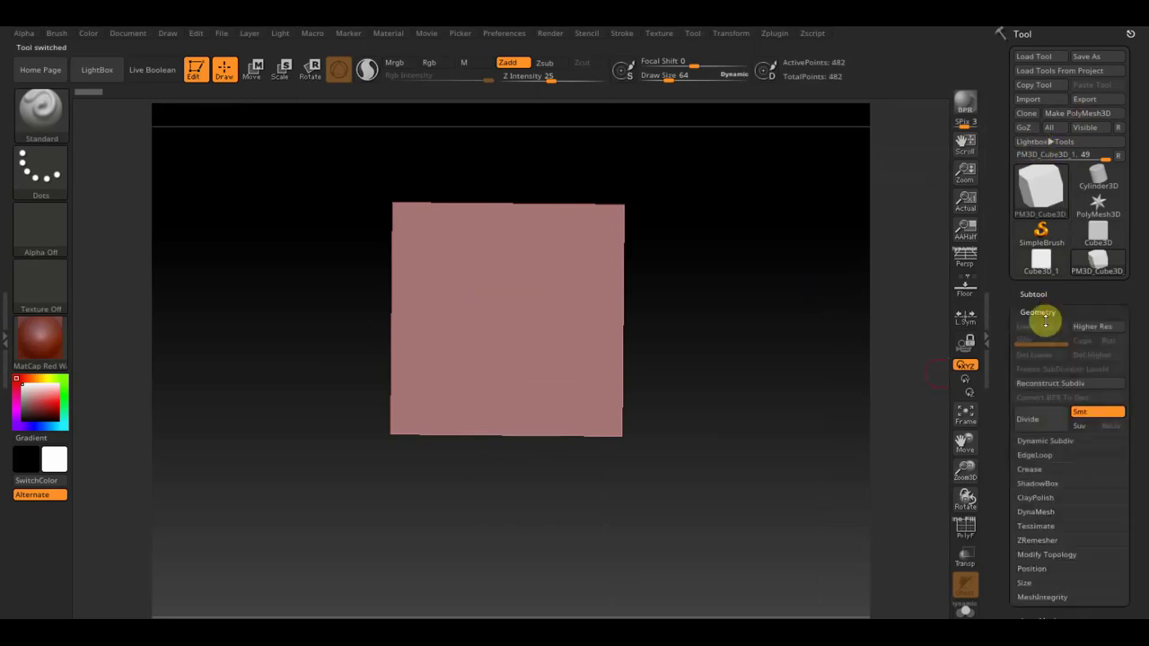
left_click(1041, 512)
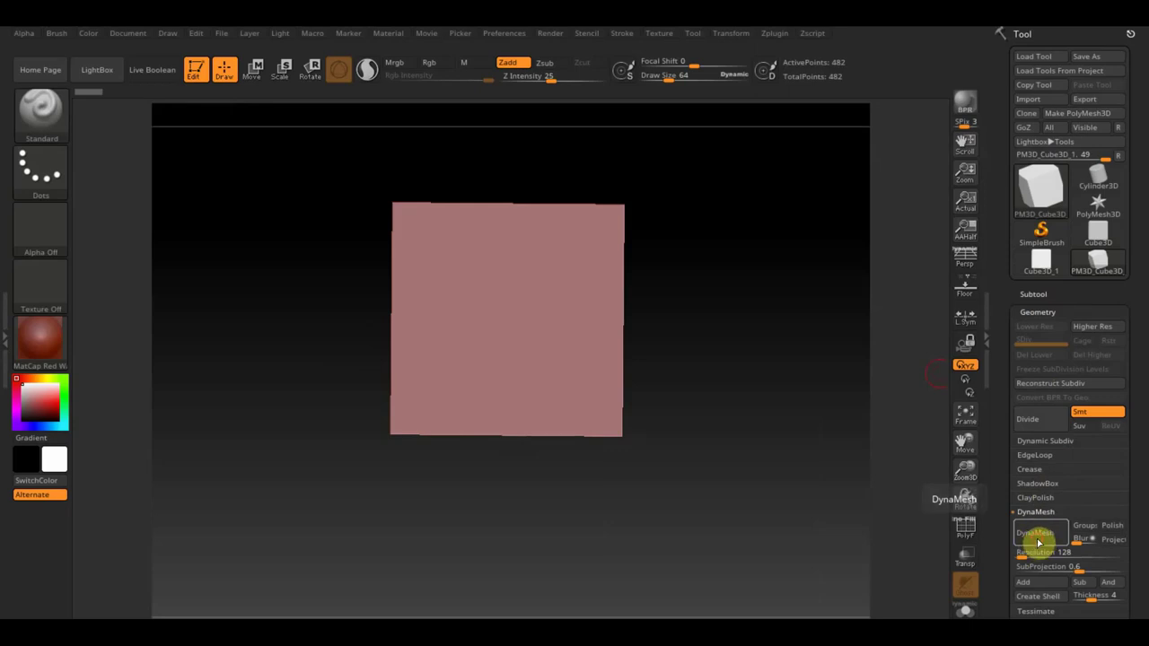
left_click(1037, 534)
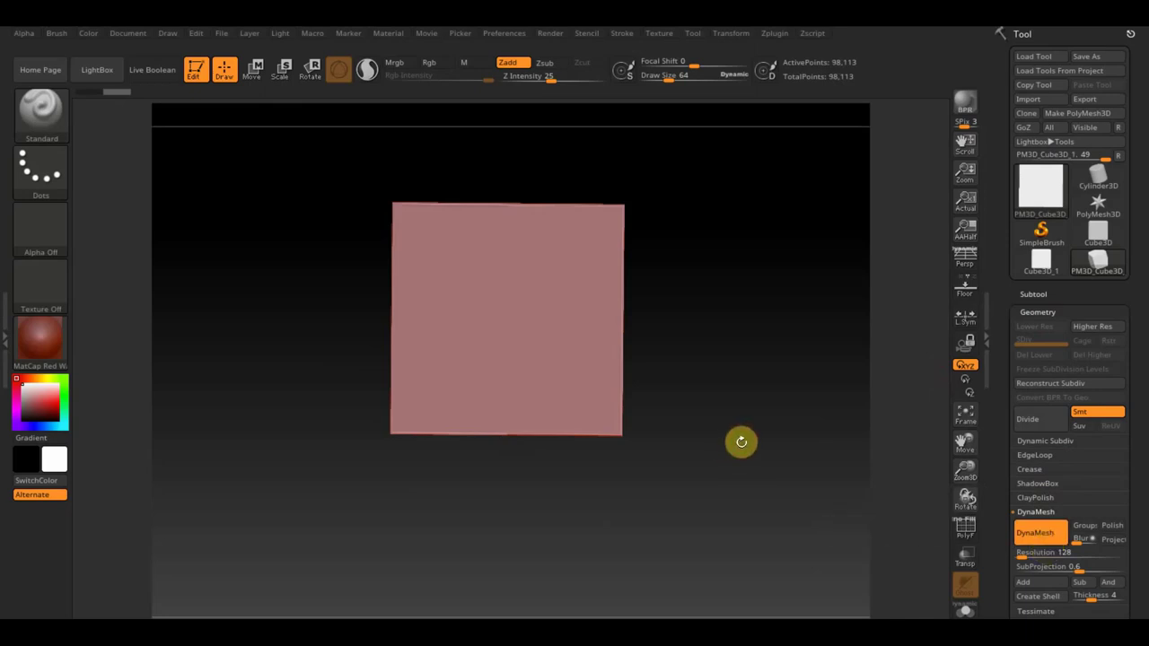
left_click_drag(735, 447, 815, 454)
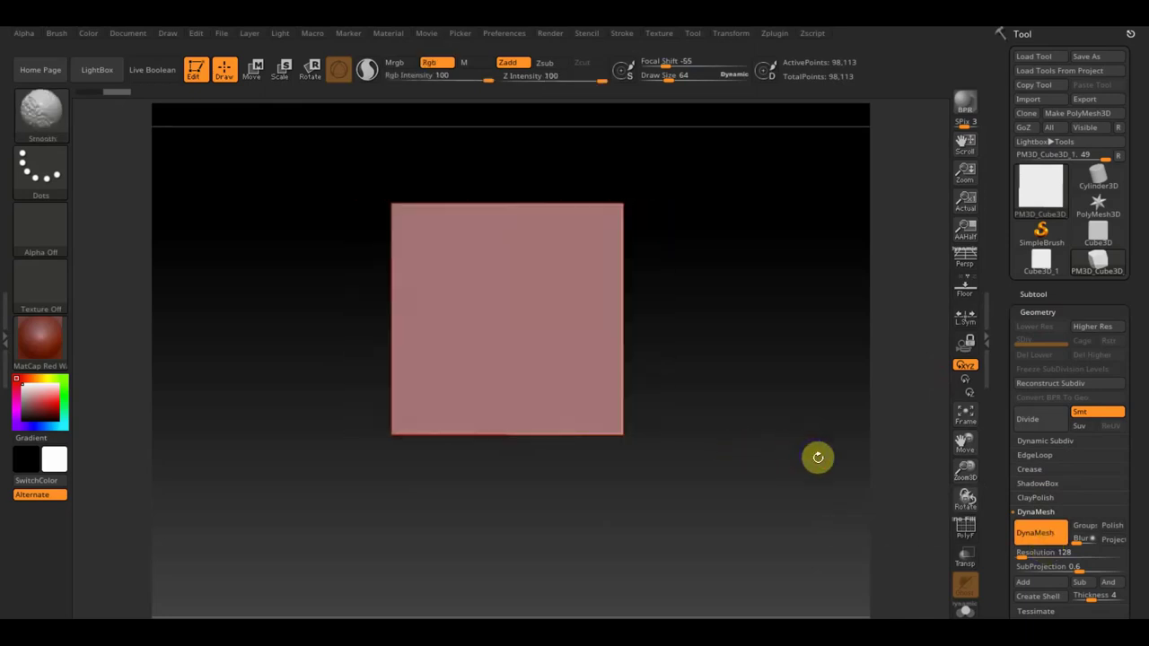
mouse_move(676, 417)
left_mouse_down("alt")
mouse_move(697, 469)
mouse_move(629, 428)
left_mouse_up("alt")
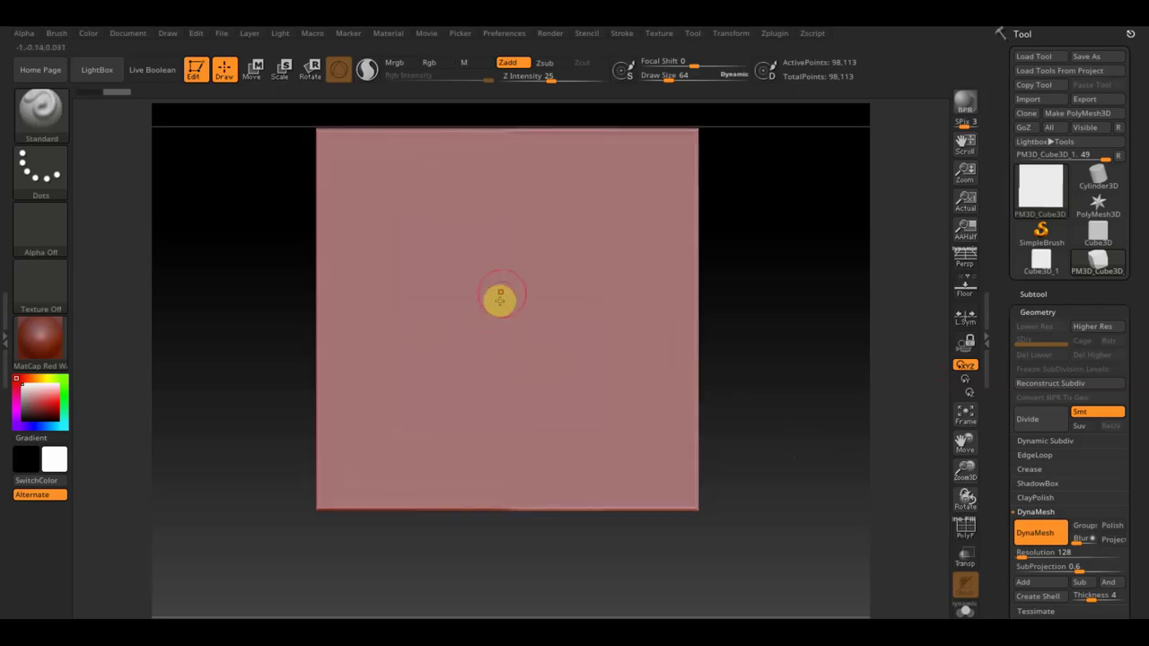
Mask a camel body outline with a leg on the cube's front face.
key("ctrl")
mouse_move(548, 244)
left_mouse_down("ctrl")
mouse_move(375, 327)
mouse_move(531, 248)
mouse_move(569, 269)
left_mouse_up("ctrl")
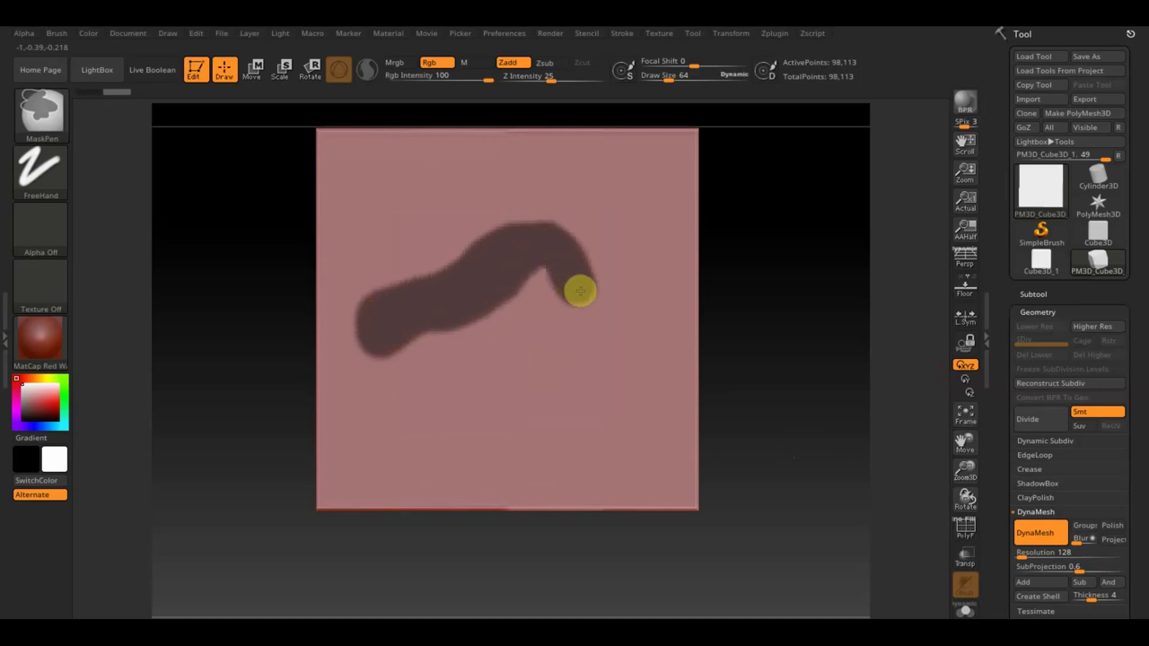
mouse_move(604, 310)
left_mouse_down("ctrl")
mouse_move(564, 269)
mouse_move(616, 315)
mouse_move(580, 261)
mouse_move(528, 240)
mouse_move(477, 259)
mouse_move(403, 324)
mouse_move(437, 337)
mouse_move(526, 305)
mouse_move(536, 288)
mouse_move(367, 367)
left_mouse_up("ctrl")
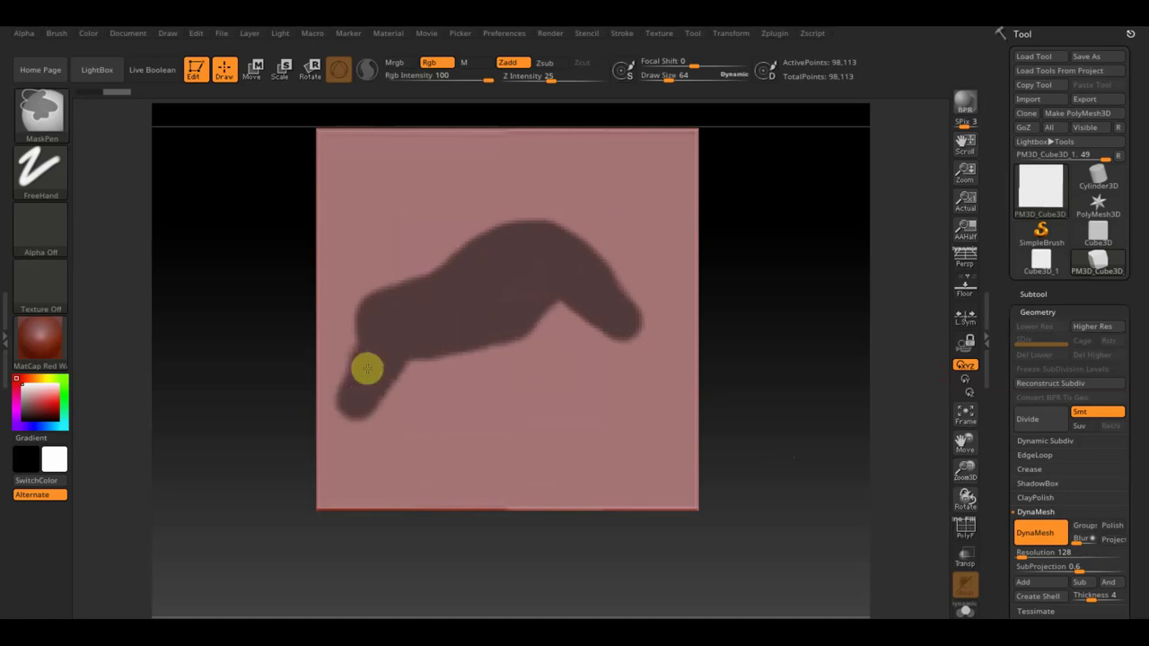
mouse_move(494, 341)
left_mouse_down("ctrl")
mouse_move(518, 325)
mouse_move(608, 333)
mouse_move(561, 300)
left_mouse_up("ctrl")
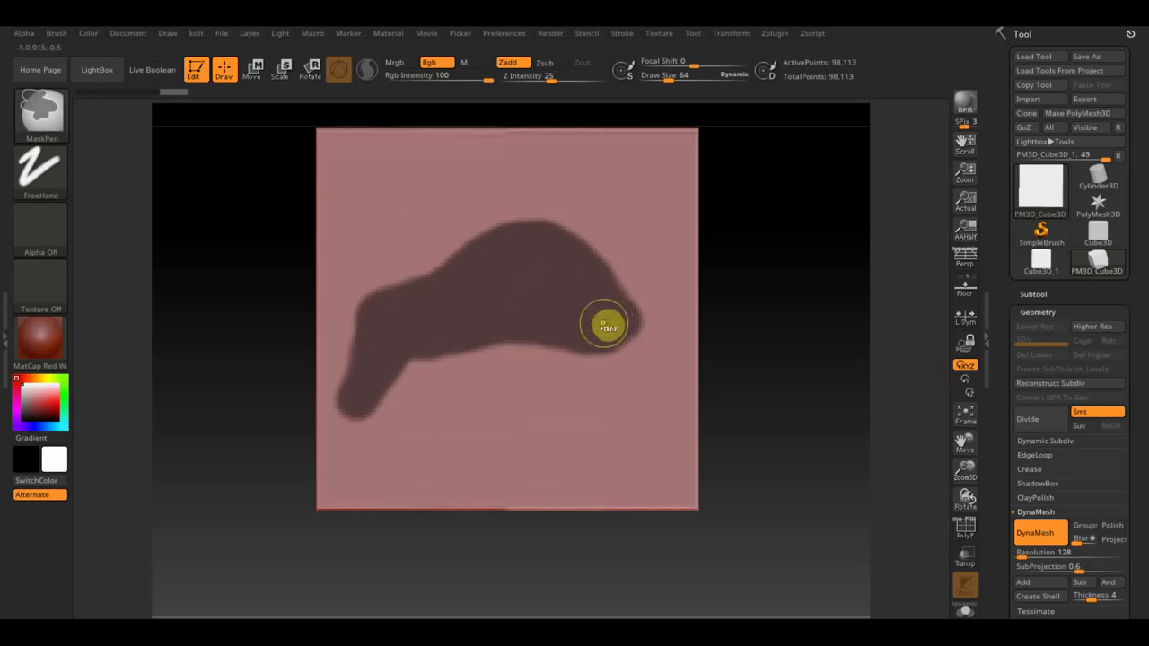
left_click_drag(553, 349, 587, 337, "ctrl")
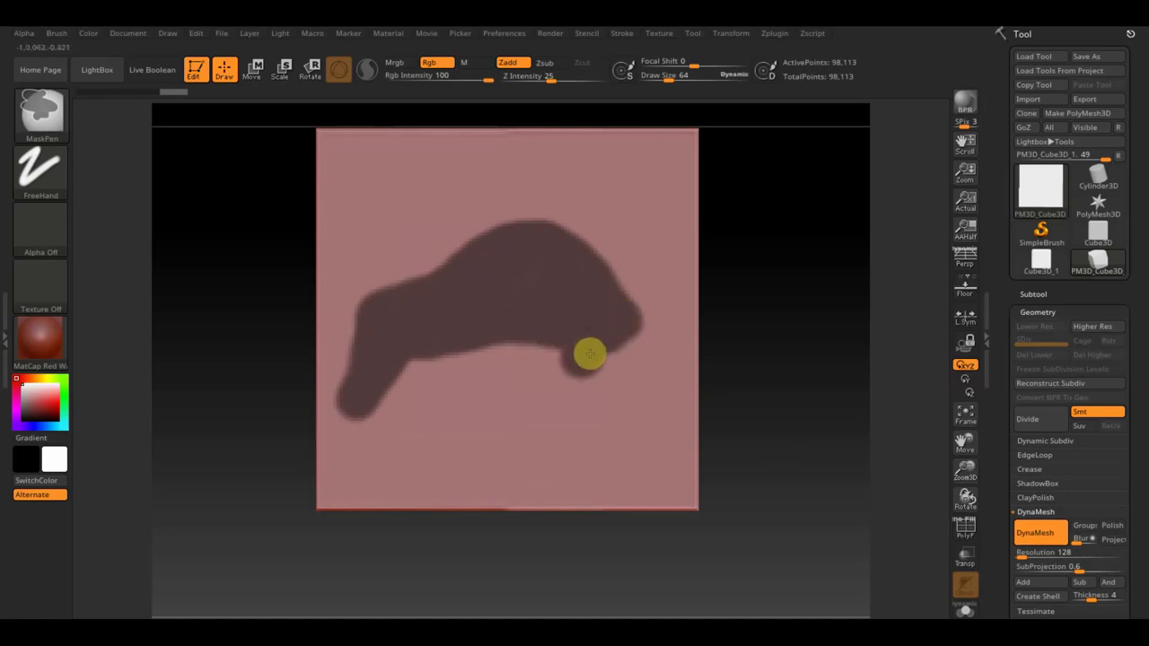
Refine the mask's top and hump edges, then rotate the model to its side.
mouse_move(565, 305)
left_mouse_down("ctrl")
mouse_move(595, 264)
mouse_move(571, 222)
left_mouse_up("ctrl")
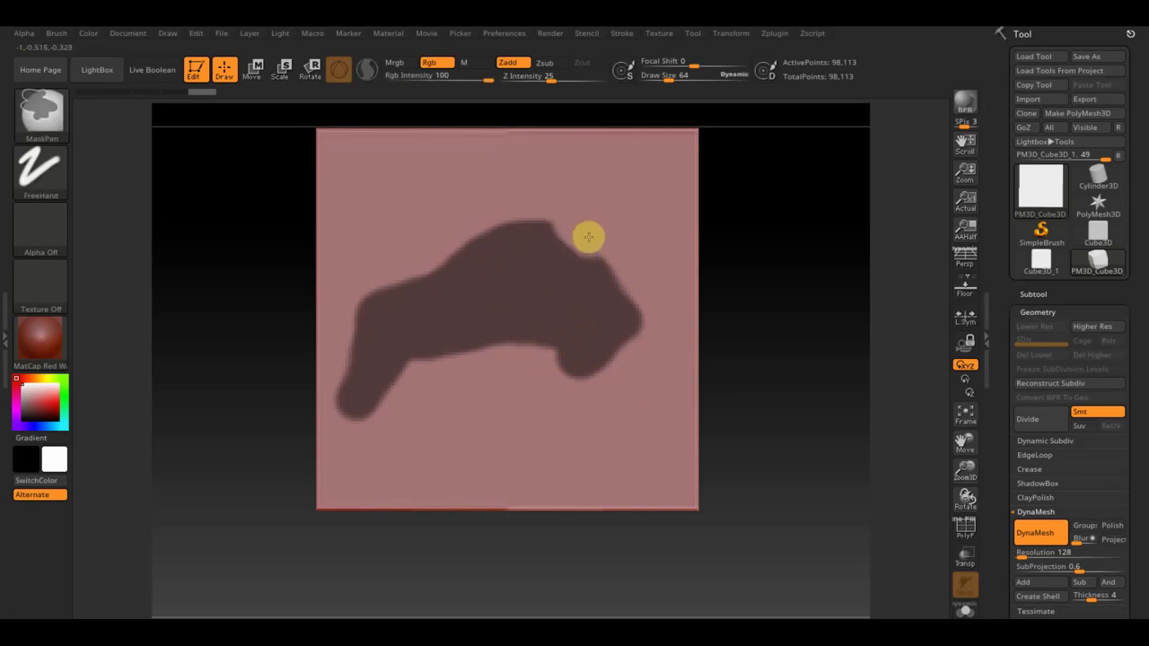
left_click_drag(654, 282, 571, 223, "ctrl")
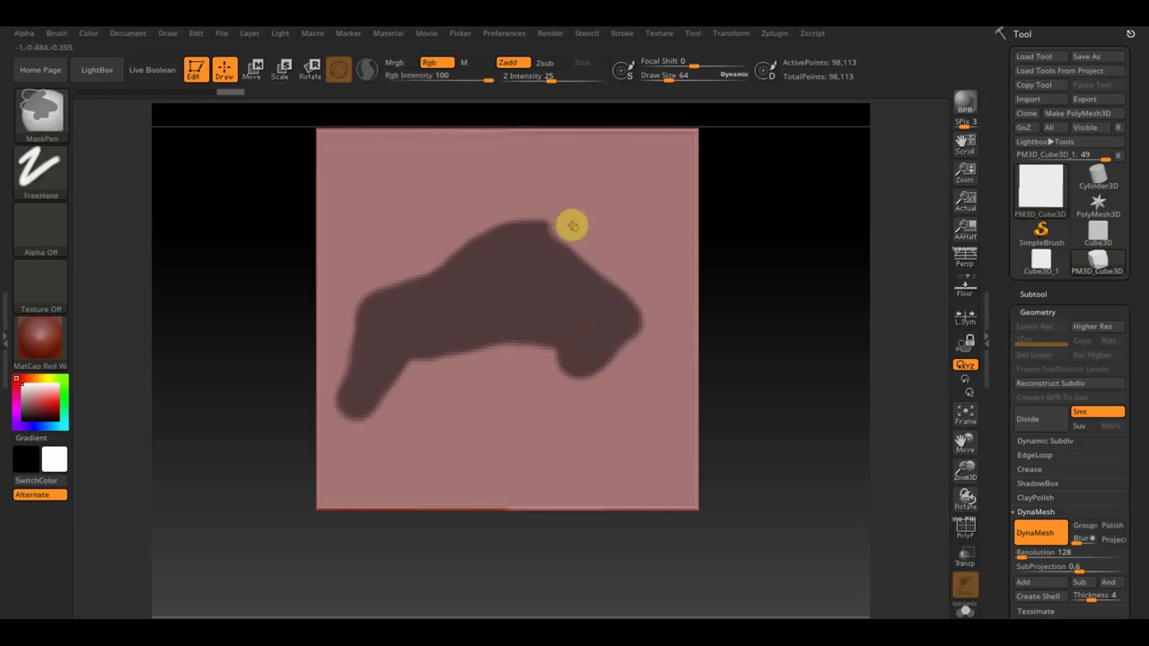
mouse_move(457, 219)
left_mouse_down("ctrl")
mouse_move(449, 238)
mouse_move(486, 252)
mouse_move(433, 284)
mouse_move(472, 254)
mouse_move(526, 239)
mouse_move(608, 318)
left_mouse_up("ctrl")
mouse_move(781, 361)
left_mouse_down()
mouse_move(677, 387)
mouse_move(748, 369)
mouse_move(734, 367)
mouse_move(470, 590)
left_mouse_up()
key("ctrl")
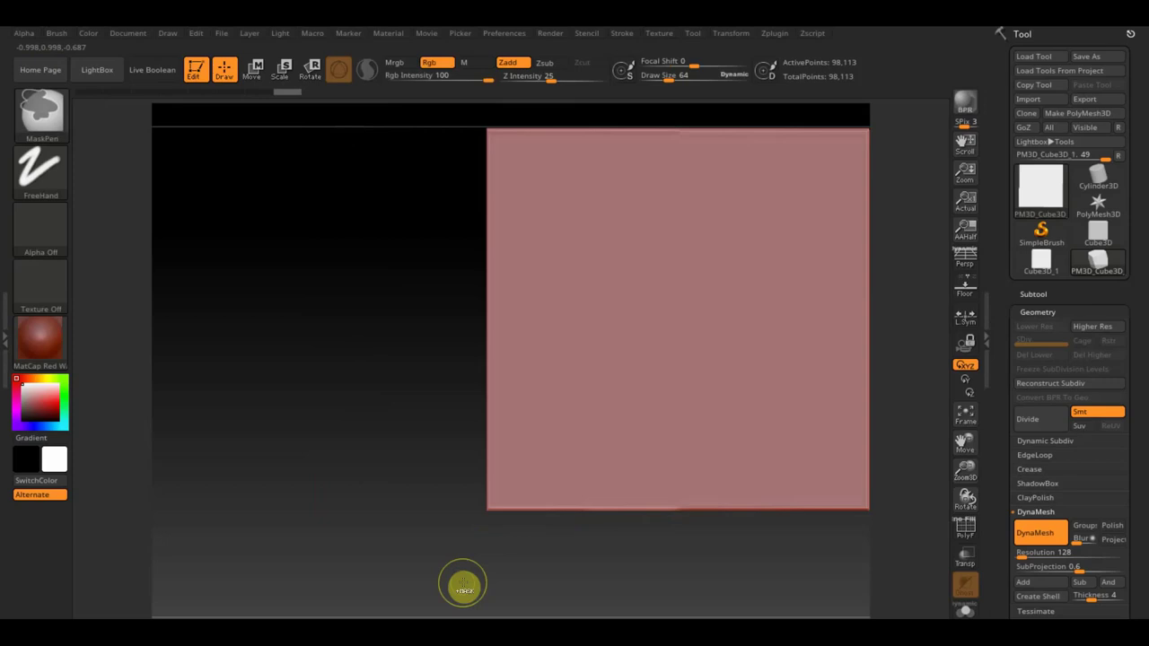
Invert the mask, pull the camel-shaped region out along X, and clear the mask.
left_click(463, 585, "ctrl")
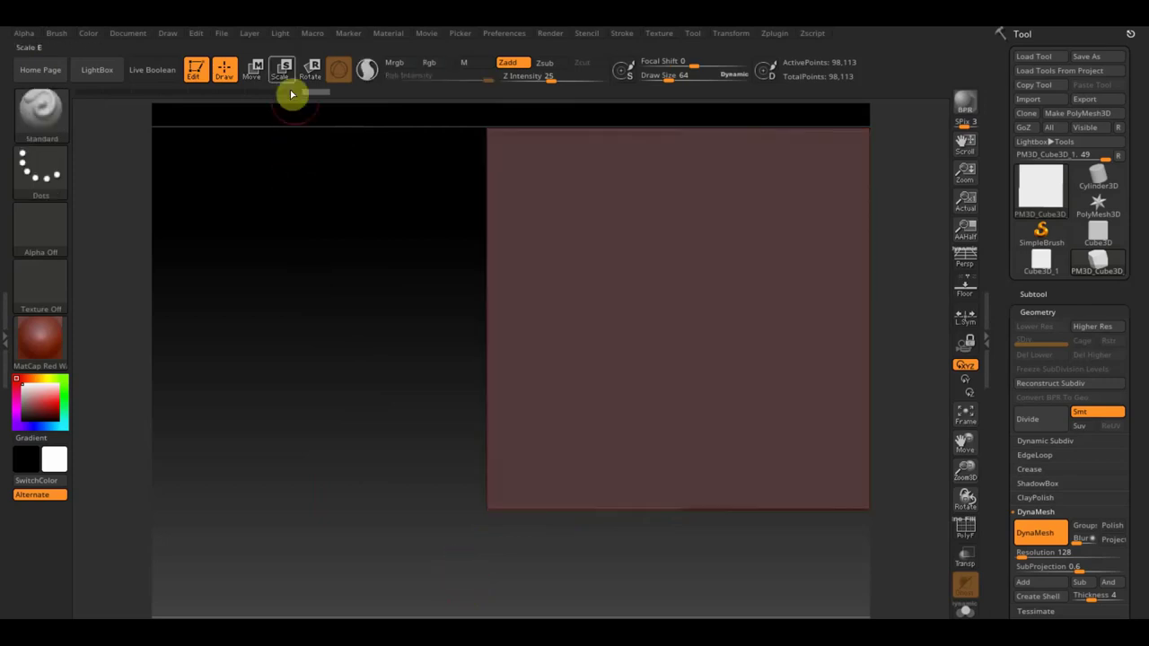
left_click(252, 69)
left_click_drag(601, 315, 532, 334)
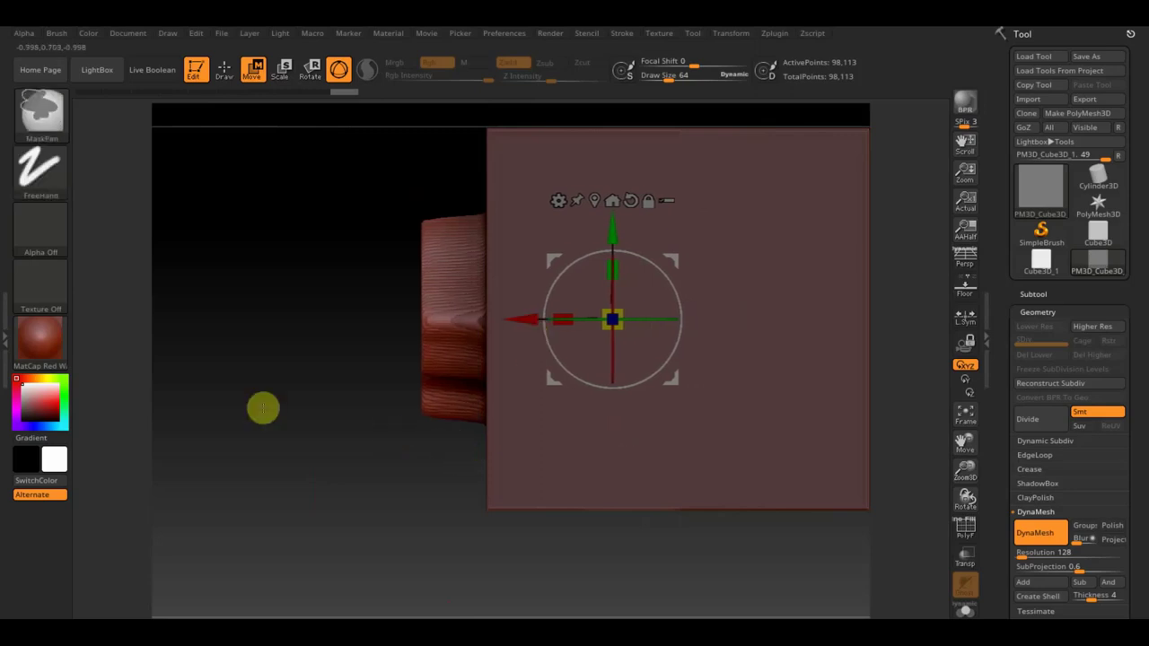
left_click_drag(238, 296, 323, 459, "ctrl")
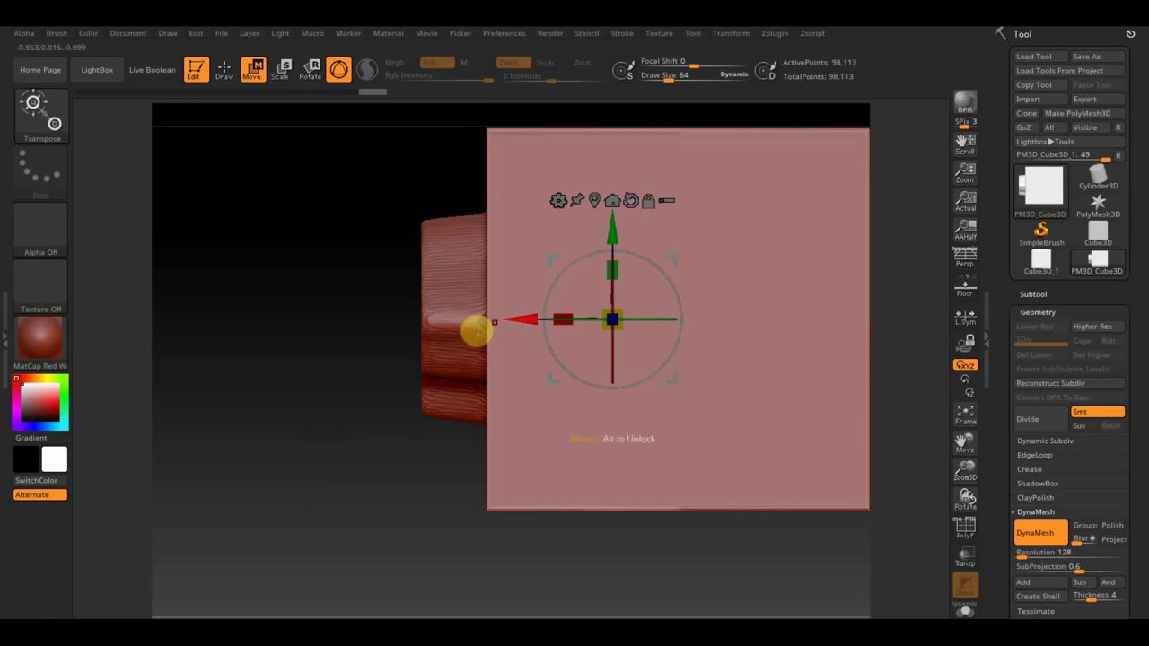
Turn on the floor grid and slide the model further right along X.
left_click_drag(521, 316, 572, 333)
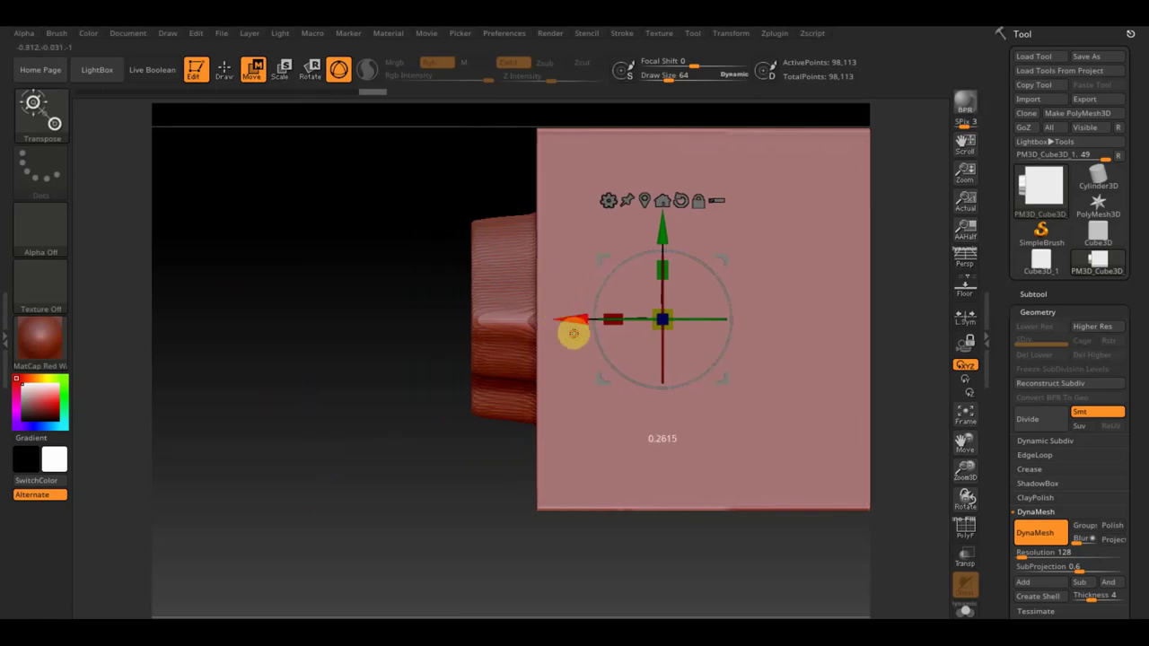
left_click(970, 306)
left_click(970, 300)
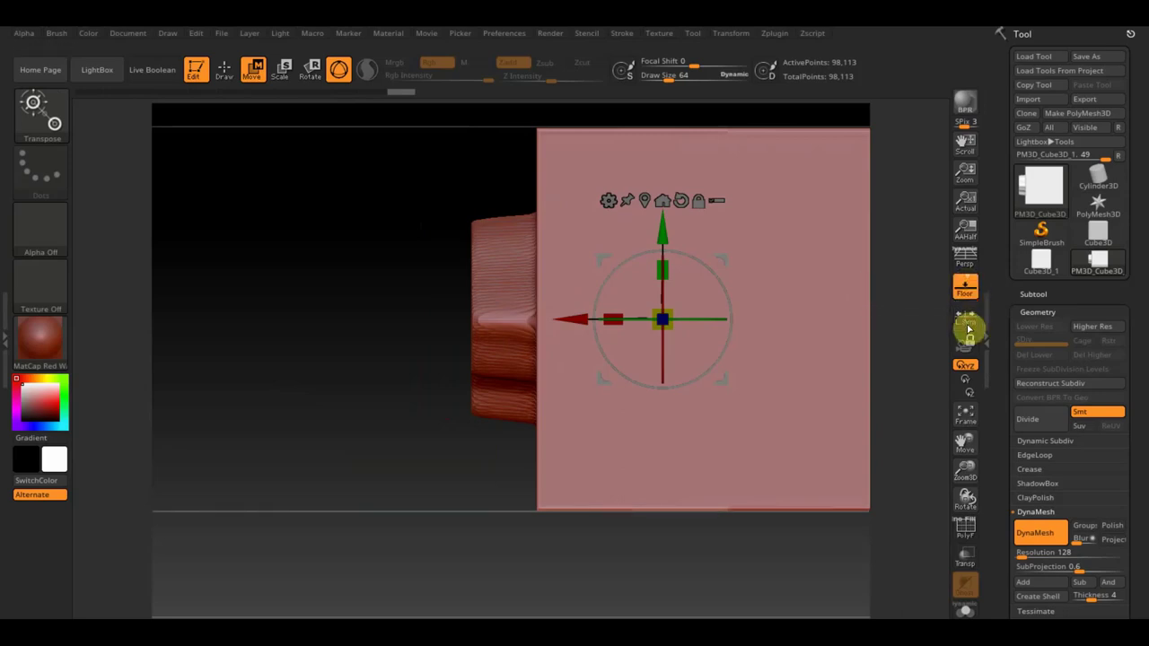
left_click_drag(638, 568, 483, 570, "alt")
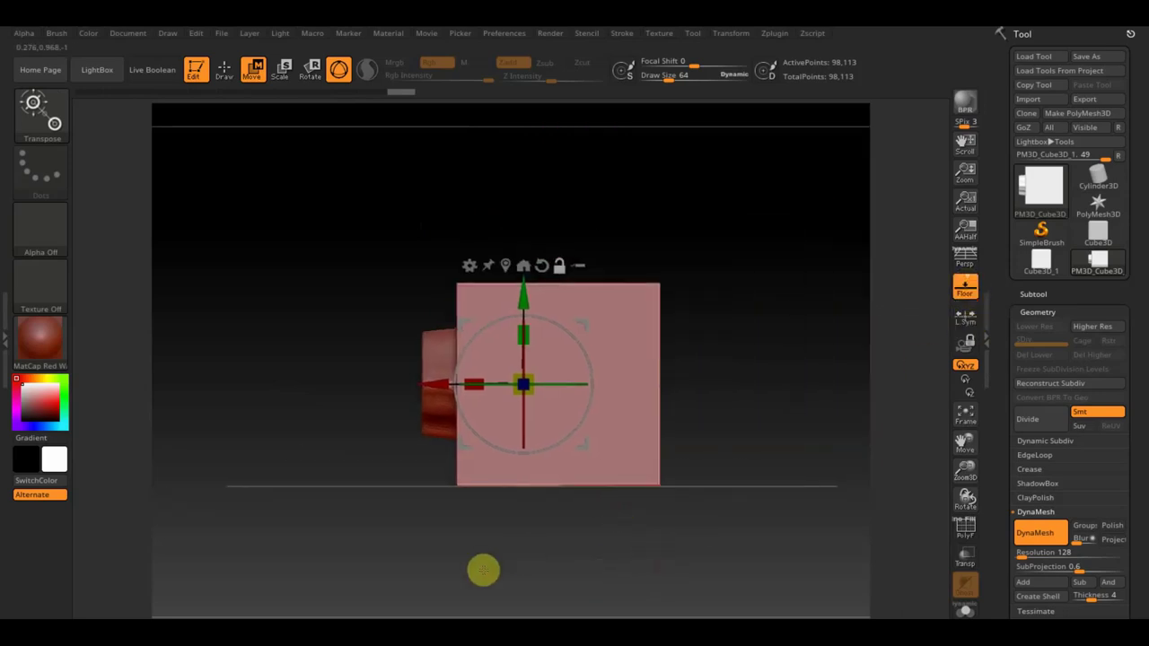
mouse_move(441, 386)
left_mouse_down()
mouse_move(554, 411)
mouse_move(529, 411)
left_mouse_up()
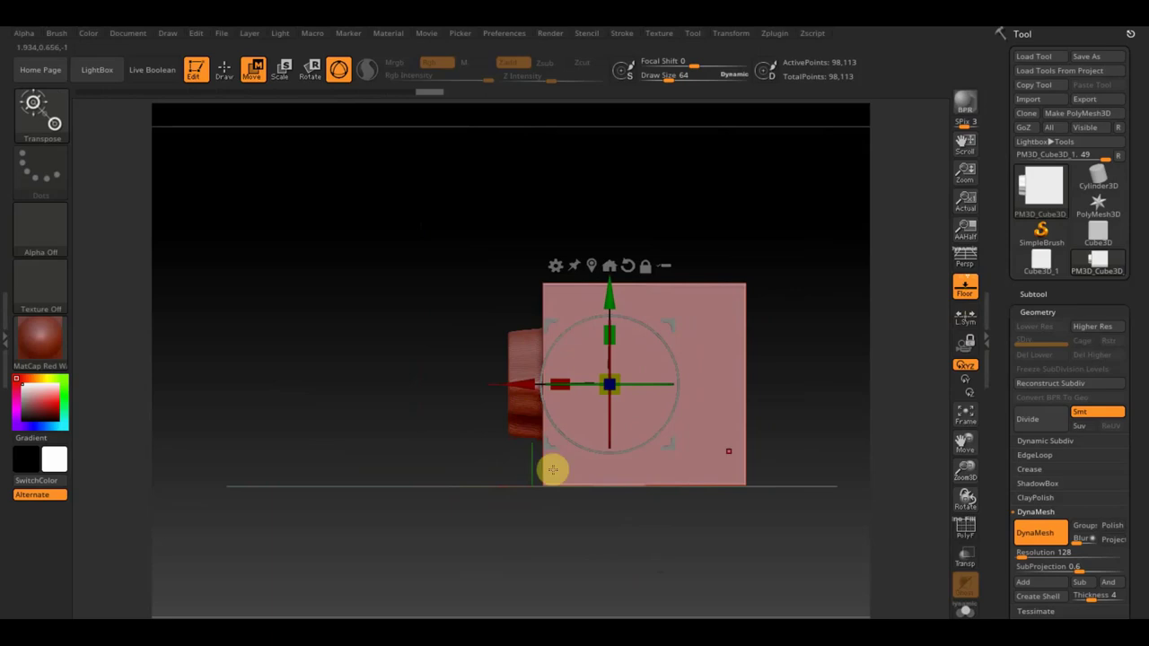
scroll(1140, 588, "down", 5)
scroll(1140, 588, "down", 1)
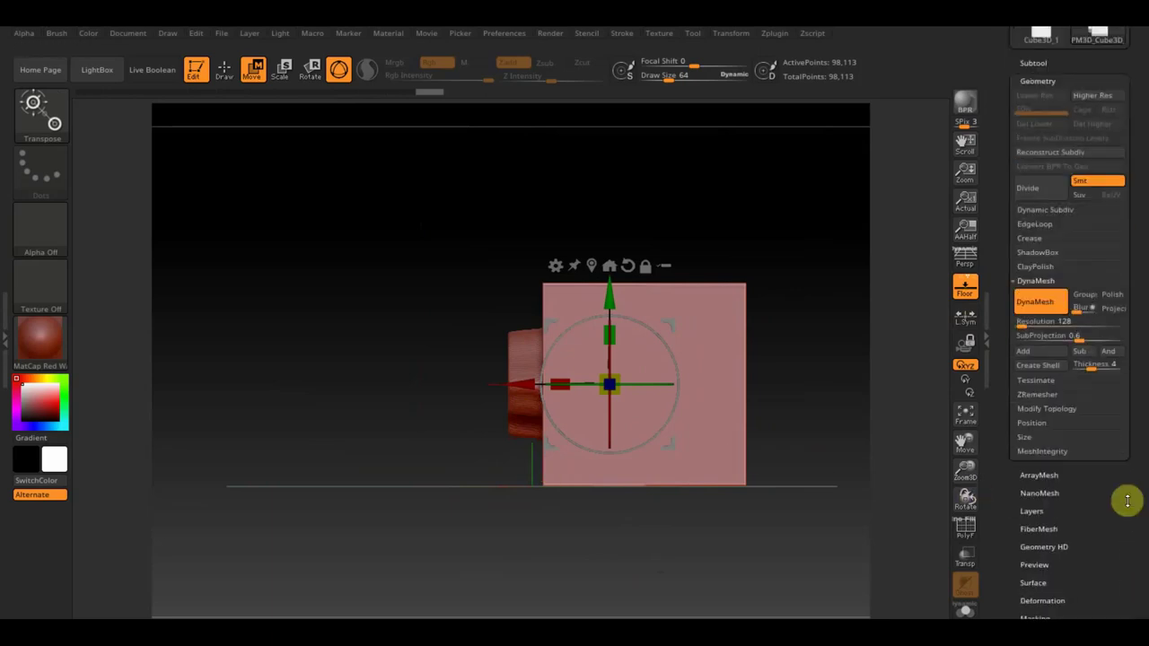
Mirror And Weld the model across X and re-DynaMesh it to 13,546 points.
left_click(1050, 409)
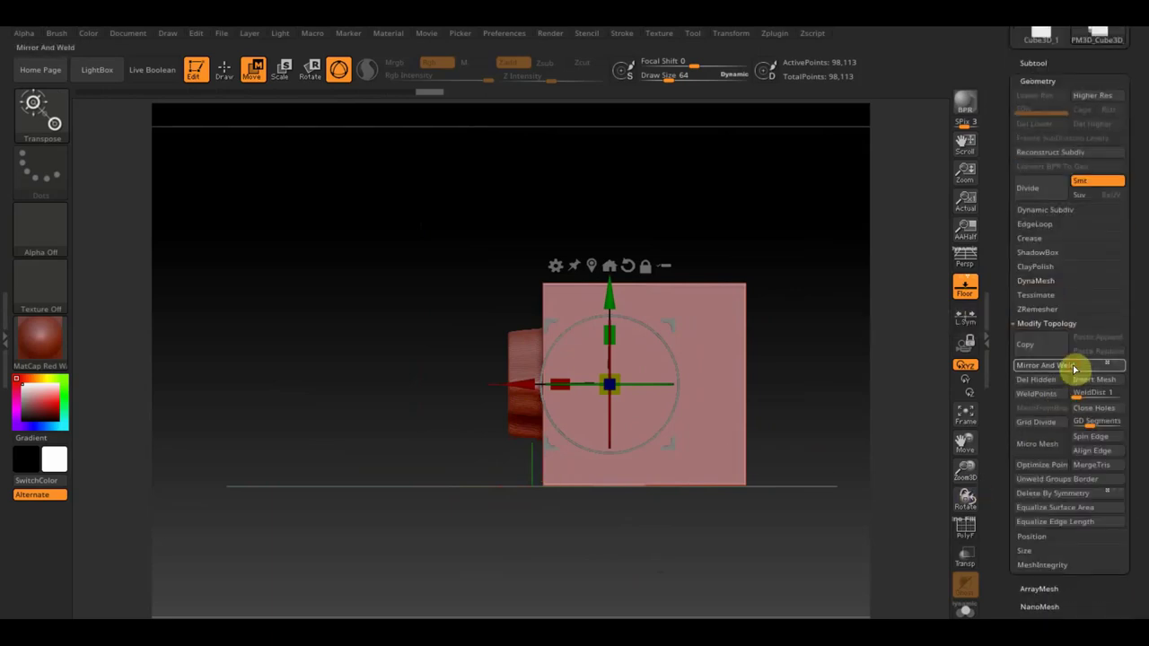
left_click(1076, 367)
mouse_move(795, 365)
left_mouse_down()
mouse_move(810, 514)
mouse_move(746, 592)
left_mouse_up()
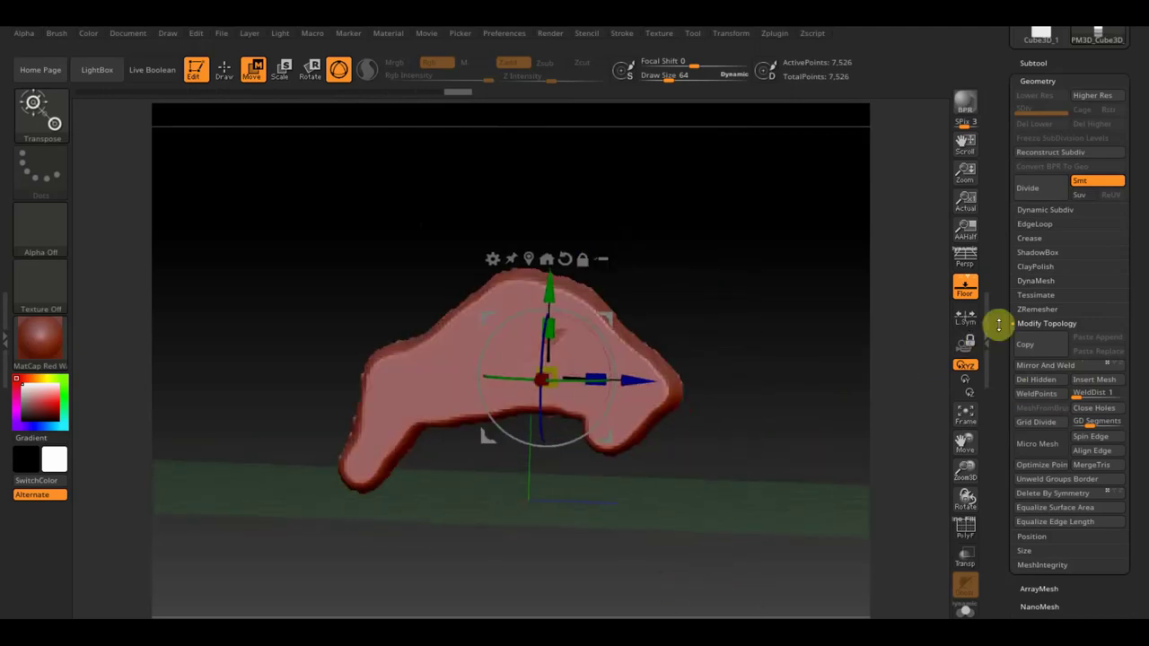
left_click(1038, 281)
left_click(1041, 312)
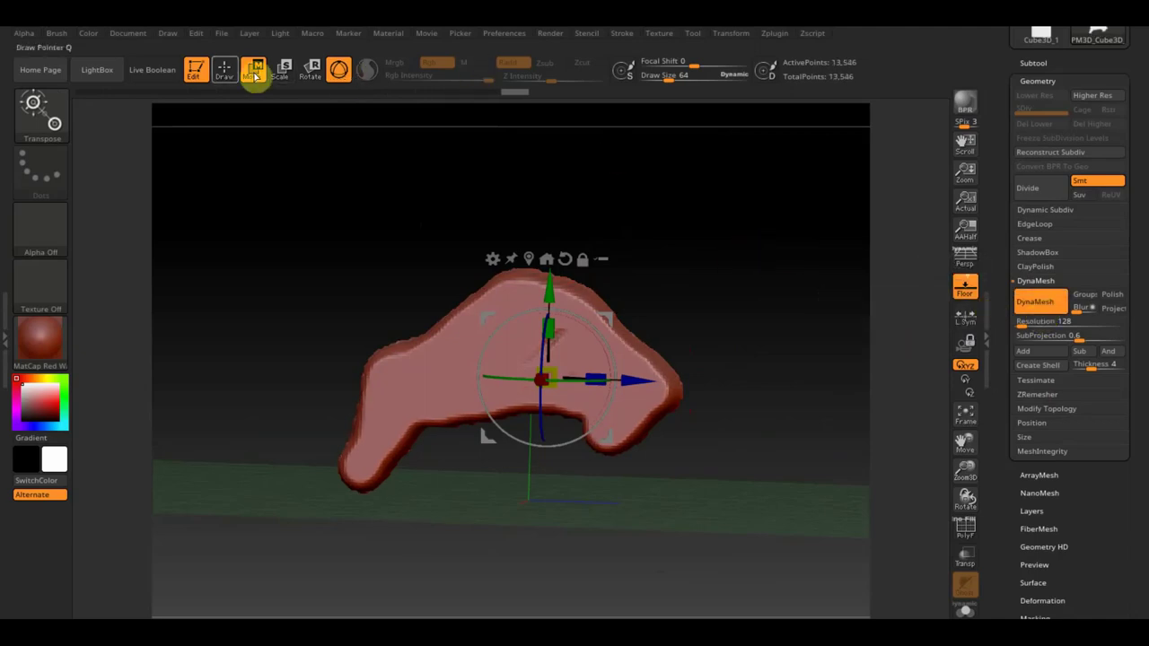
Smooth the body's dent and blocky edges with a size-195 Smooth brush from several angles.
left_click(223, 69)
left_click_drag(605, 249, 638, 274, "shift")
left_click_drag(662, 77, 683, 77)
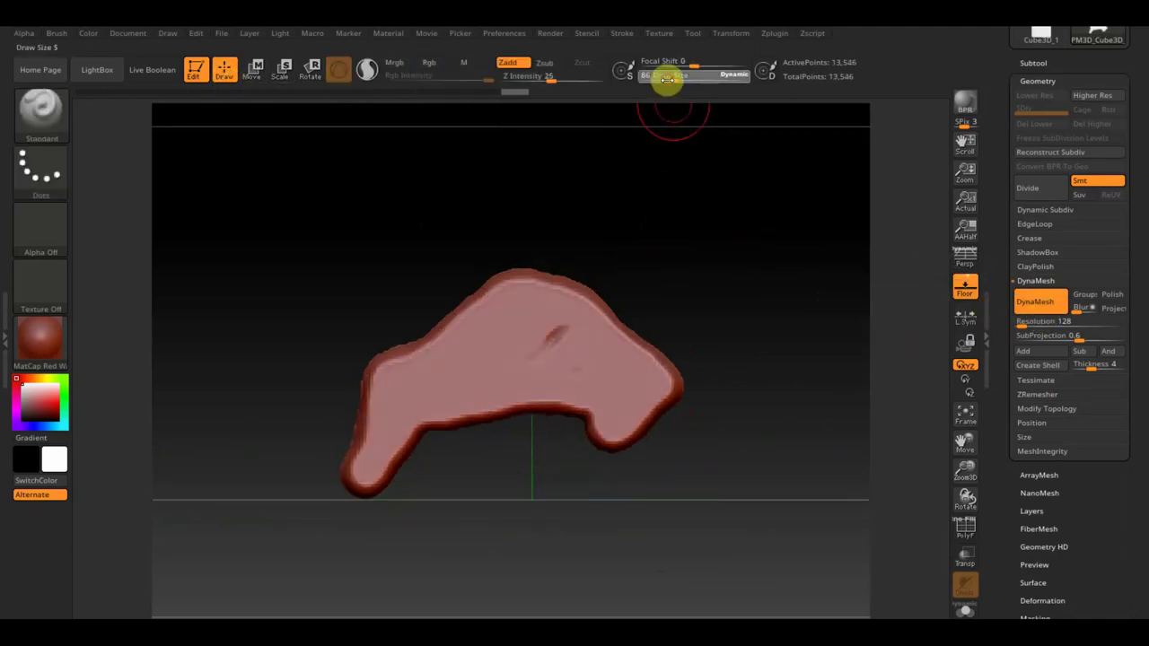
mouse_move(557, 336)
left_mouse_down("shift")
mouse_move(584, 320)
mouse_move(485, 278)
mouse_move(407, 367)
mouse_move(423, 393)
mouse_move(386, 433)
left_mouse_up("shift")
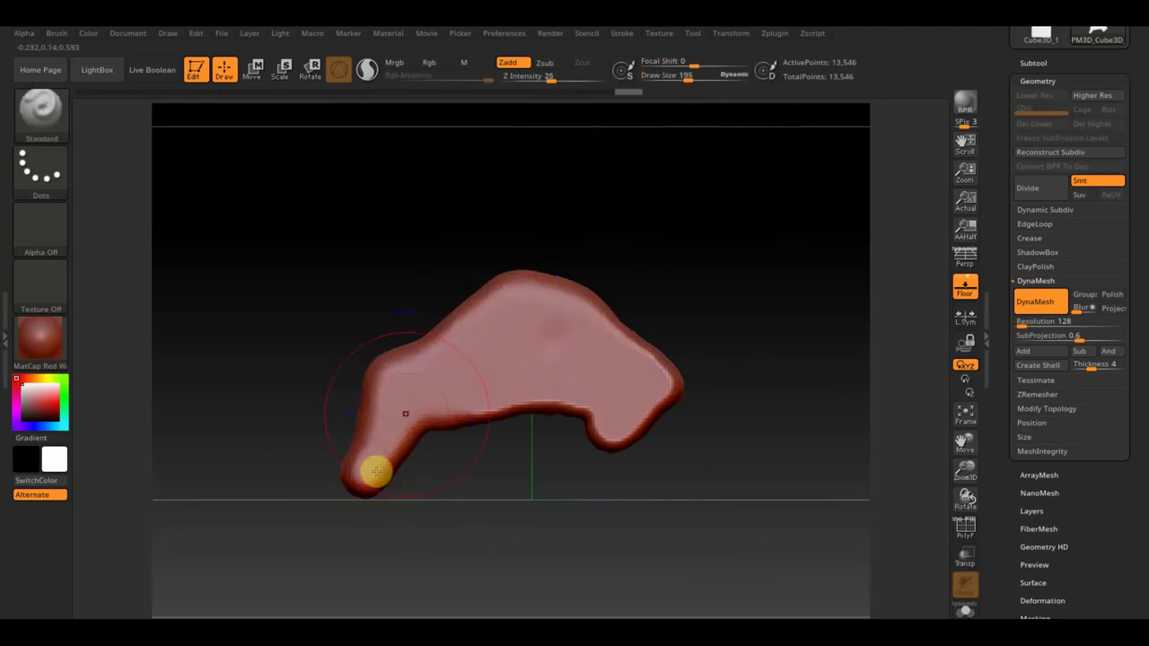
left_click_drag(473, 544, 554, 541)
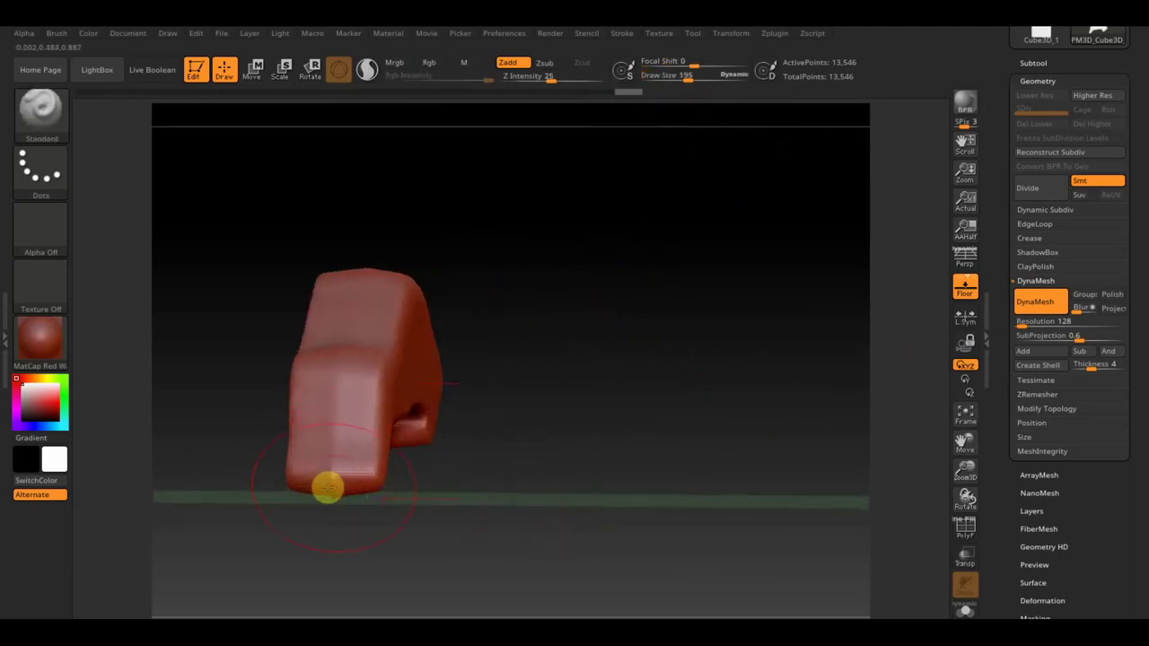
mouse_move(335, 490)
left_mouse_down()
mouse_move(492, 443)
mouse_move(470, 444)
mouse_move(620, 493)
mouse_move(580, 482)
left_mouse_up()
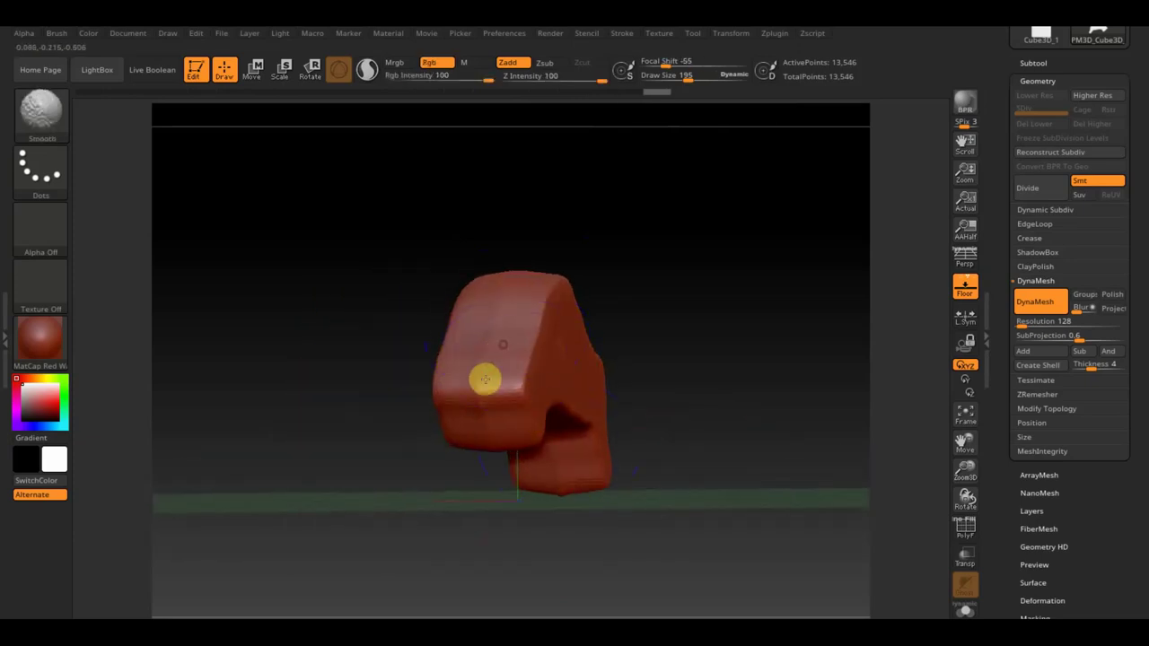
mouse_move(507, 281)
left_mouse_down()
mouse_move(640, 431)
mouse_move(739, 428)
left_mouse_up()
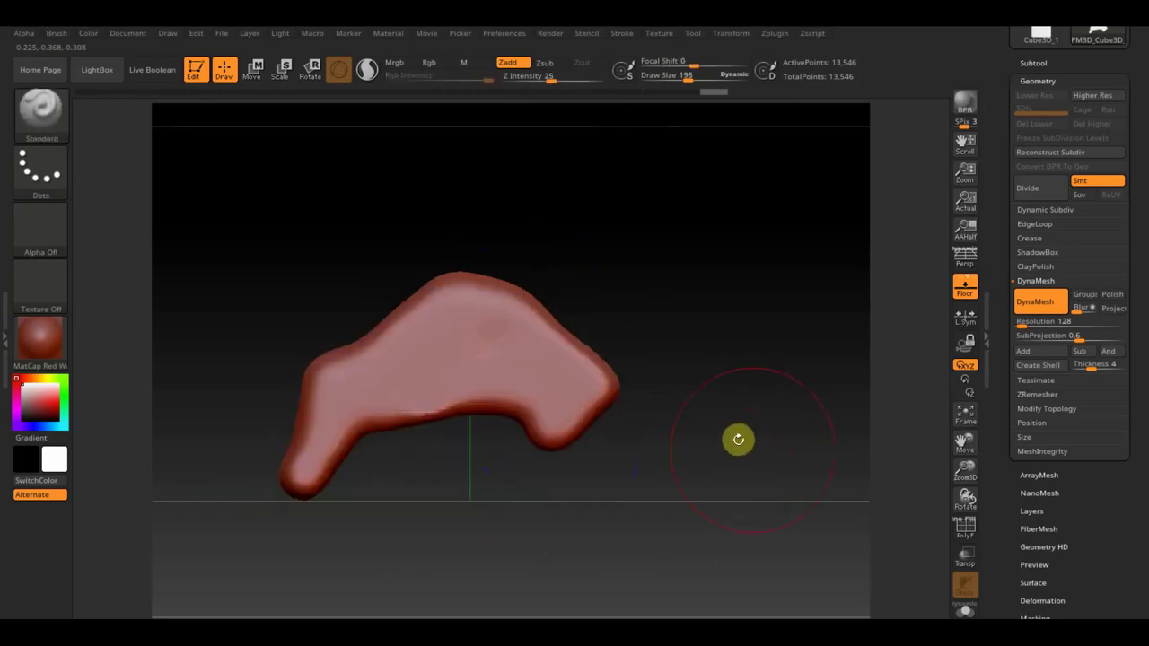
left_click_drag(758, 472, 750, 447, "shift")
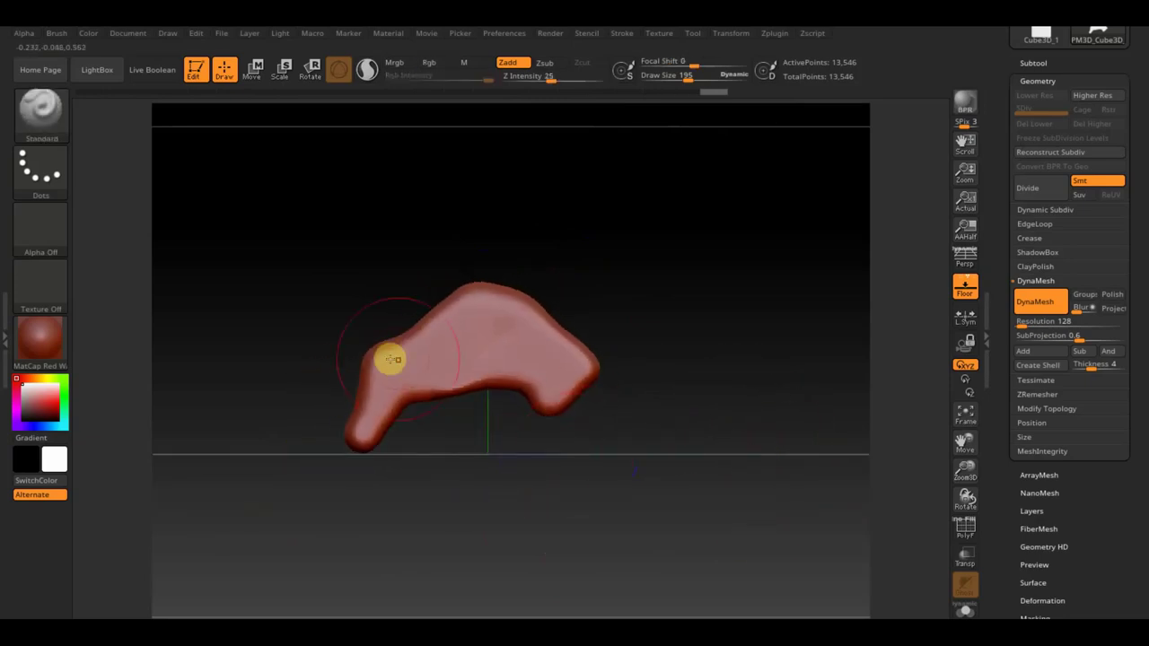
Draw a CurveTube curve out from the body's front end at brush size 140.
left_click(45, 131)
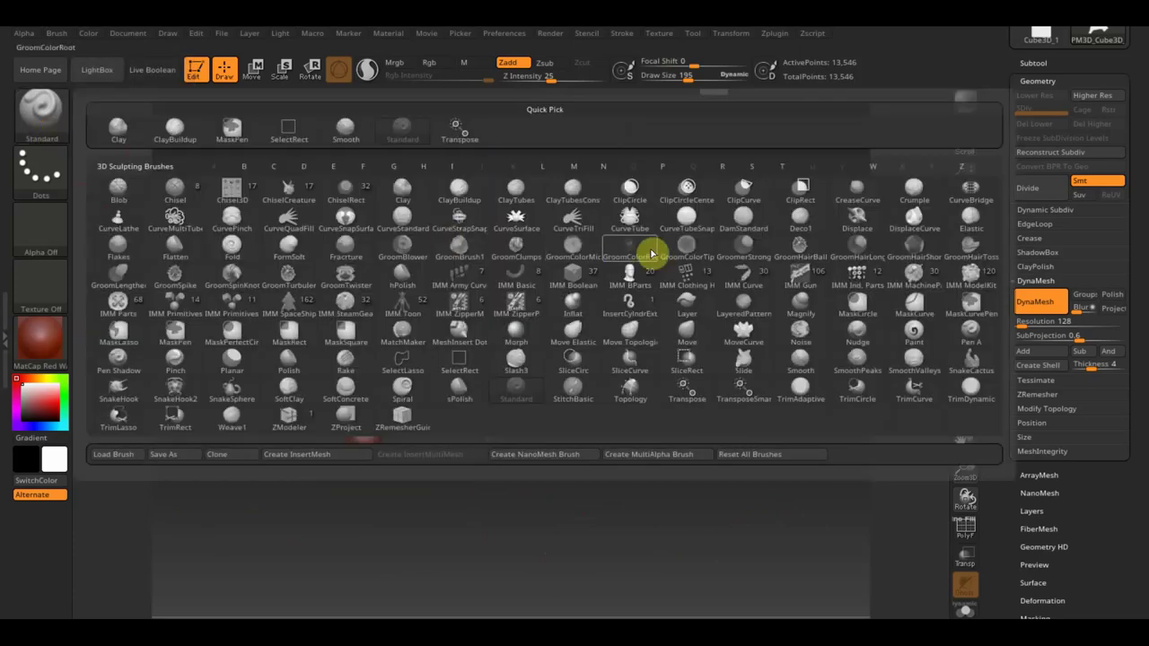
mouse_move(631, 221)
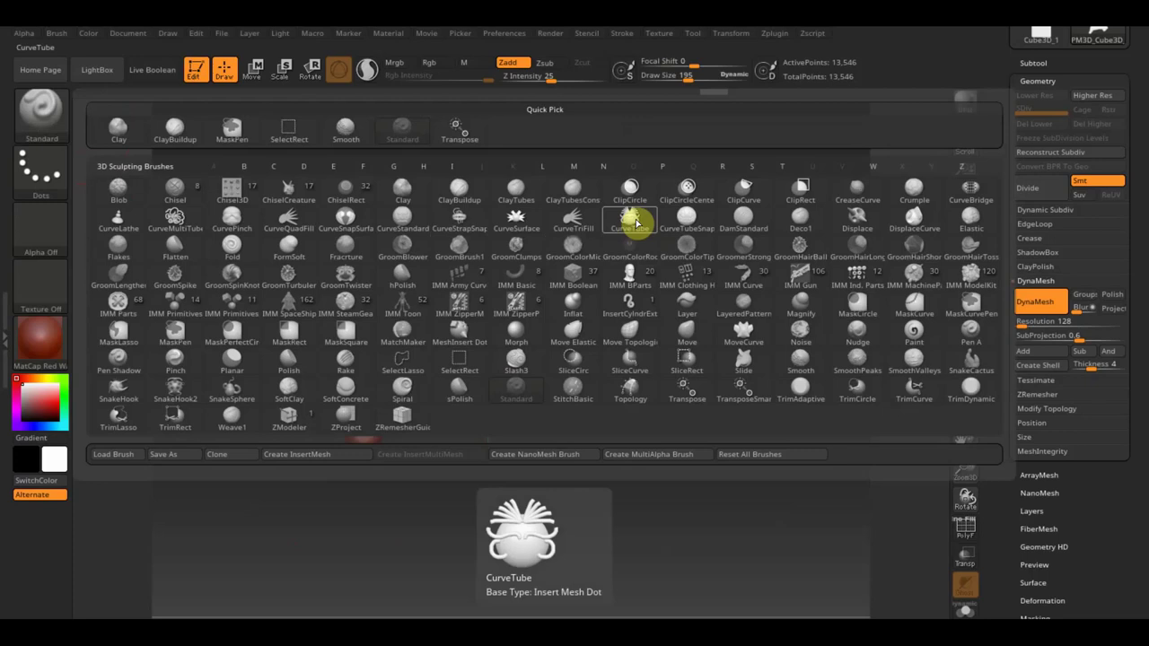
left_click(634, 221)
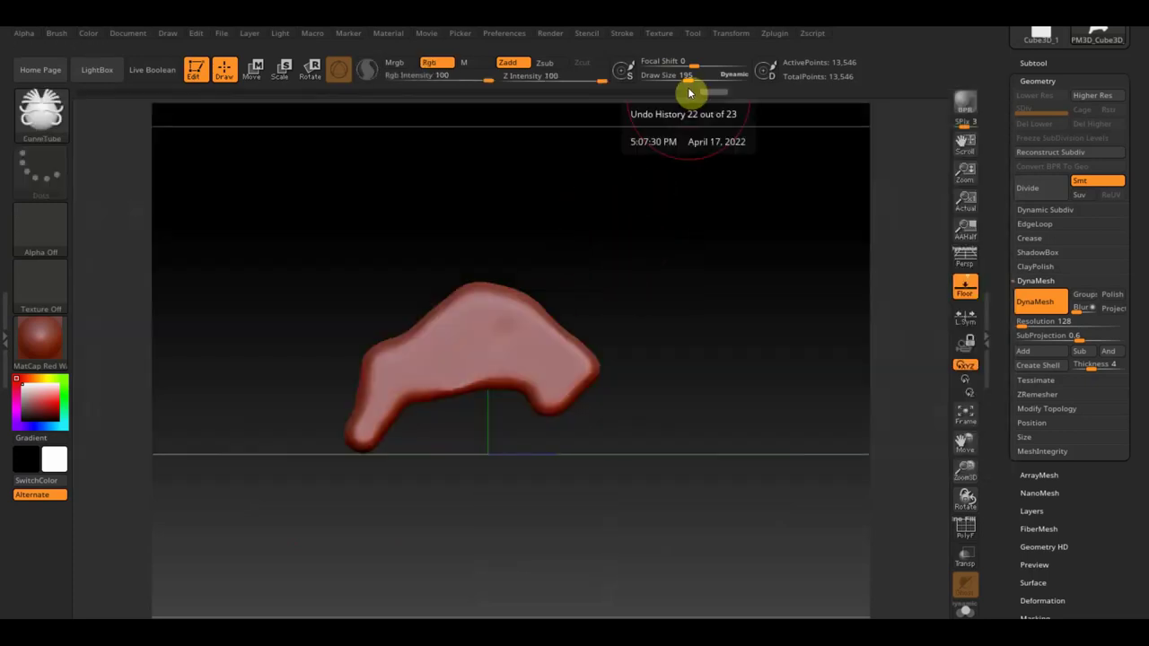
left_click_drag(688, 80, 682, 81)
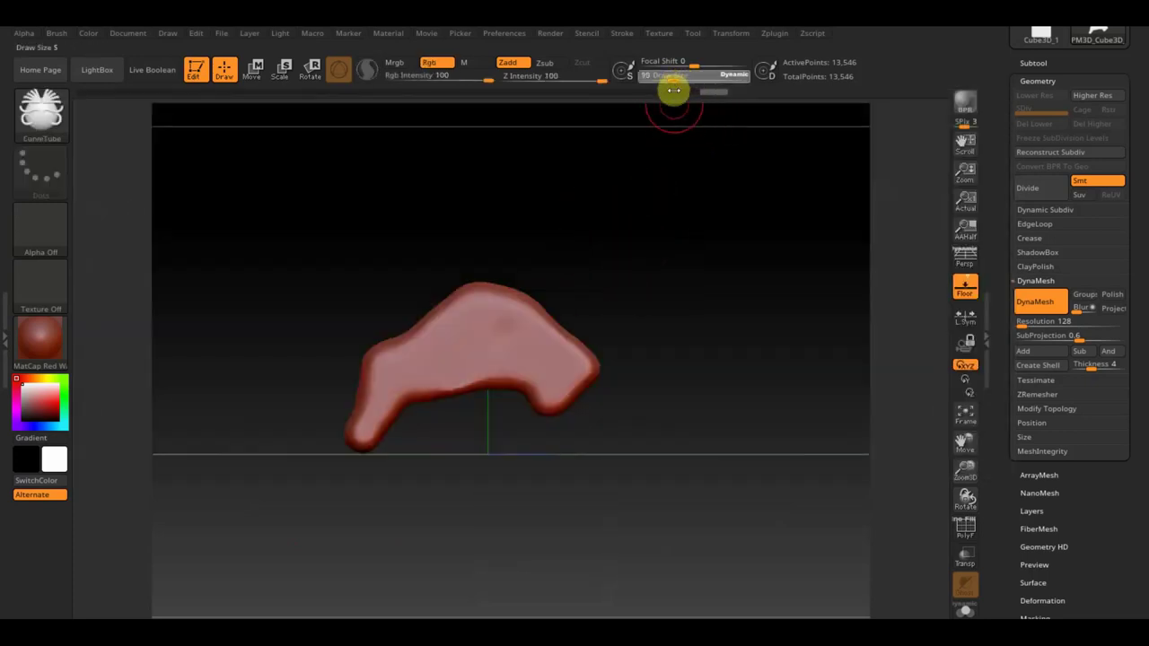
mouse_move(599, 392)
left_mouse_down()
mouse_move(779, 371)
mouse_move(784, 341)
left_mouse_up()
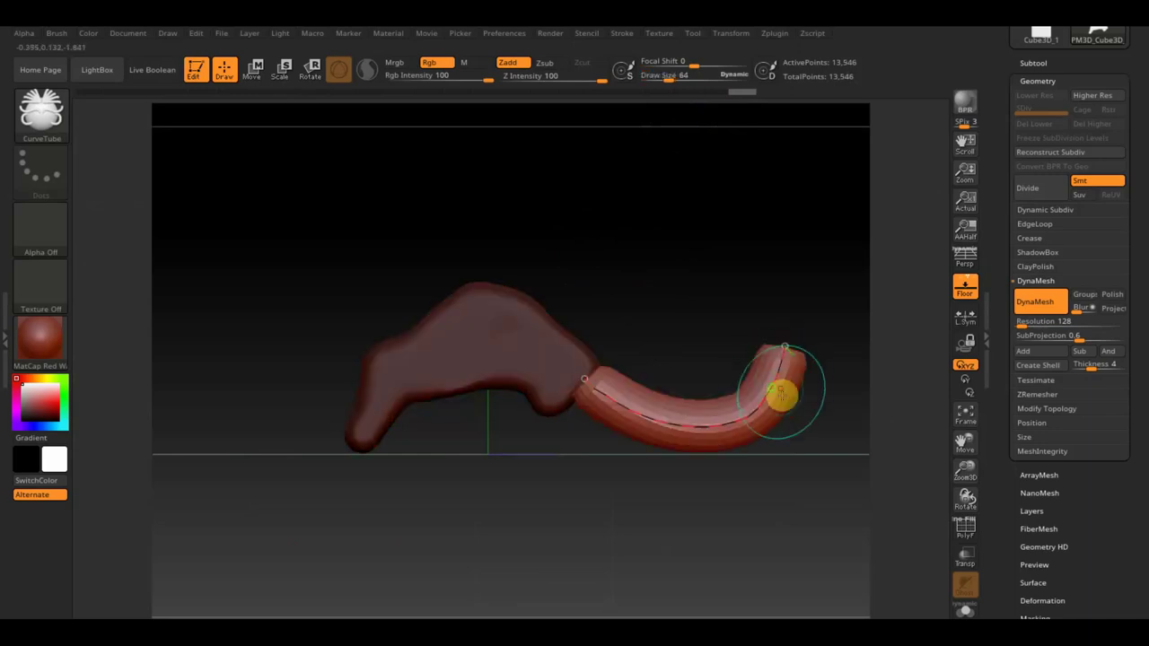
Finish the neck tube and thin it to draw size 42.
left_click_drag(672, 72, 673, 79)
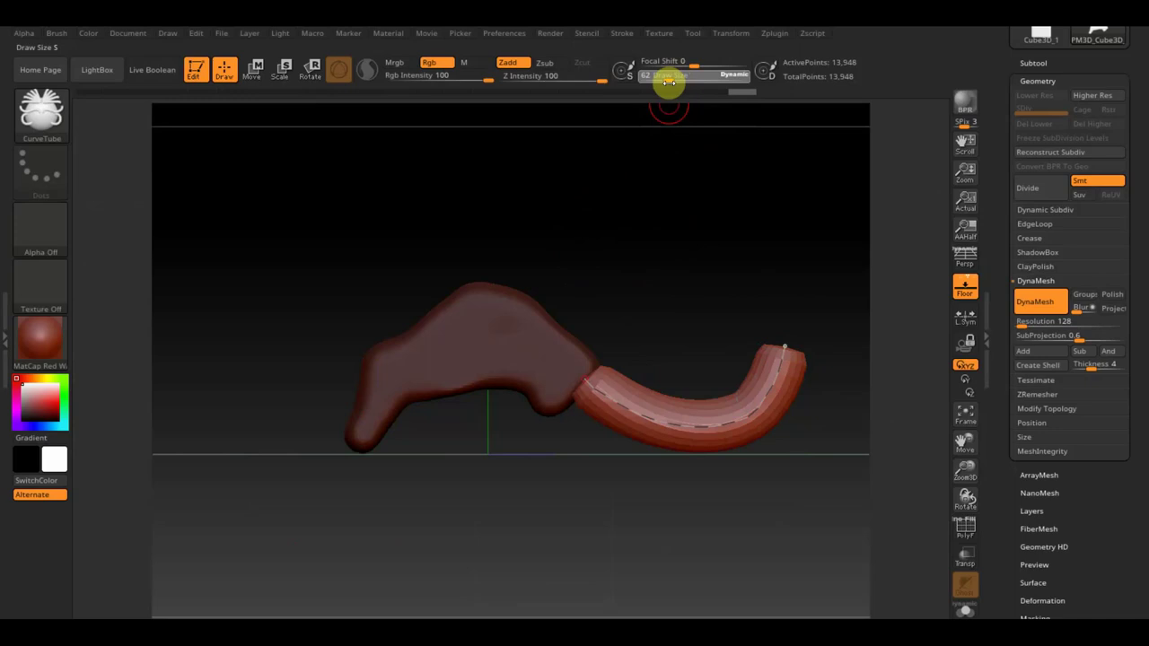
left_click(781, 358)
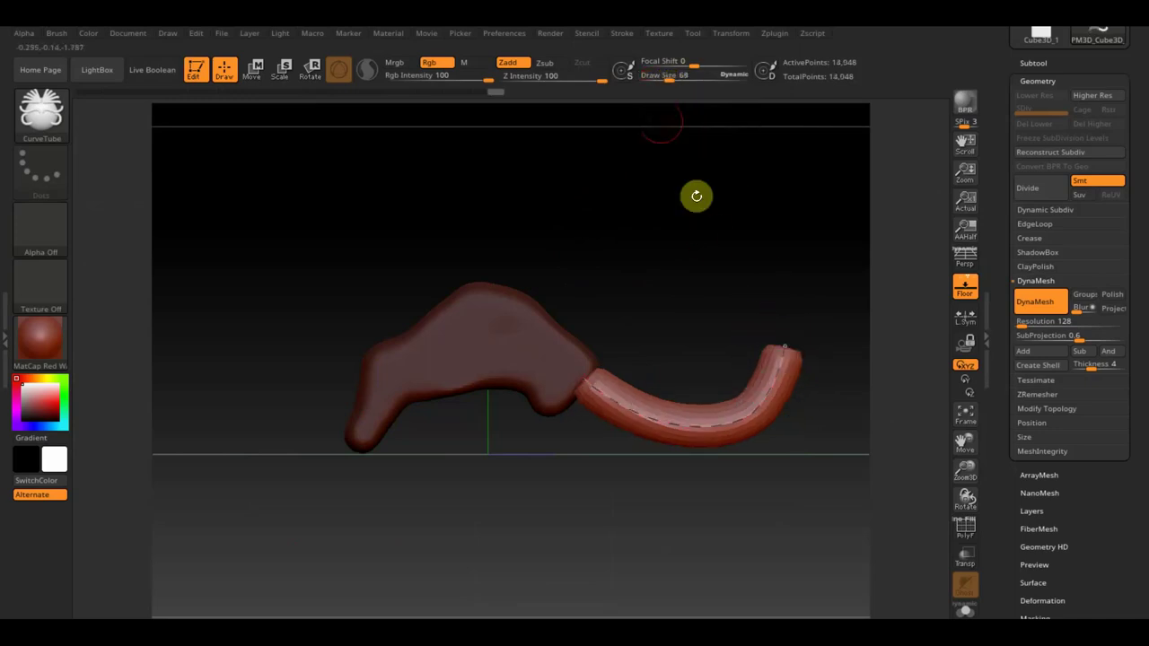
left_click_drag(664, 82, 664, 81)
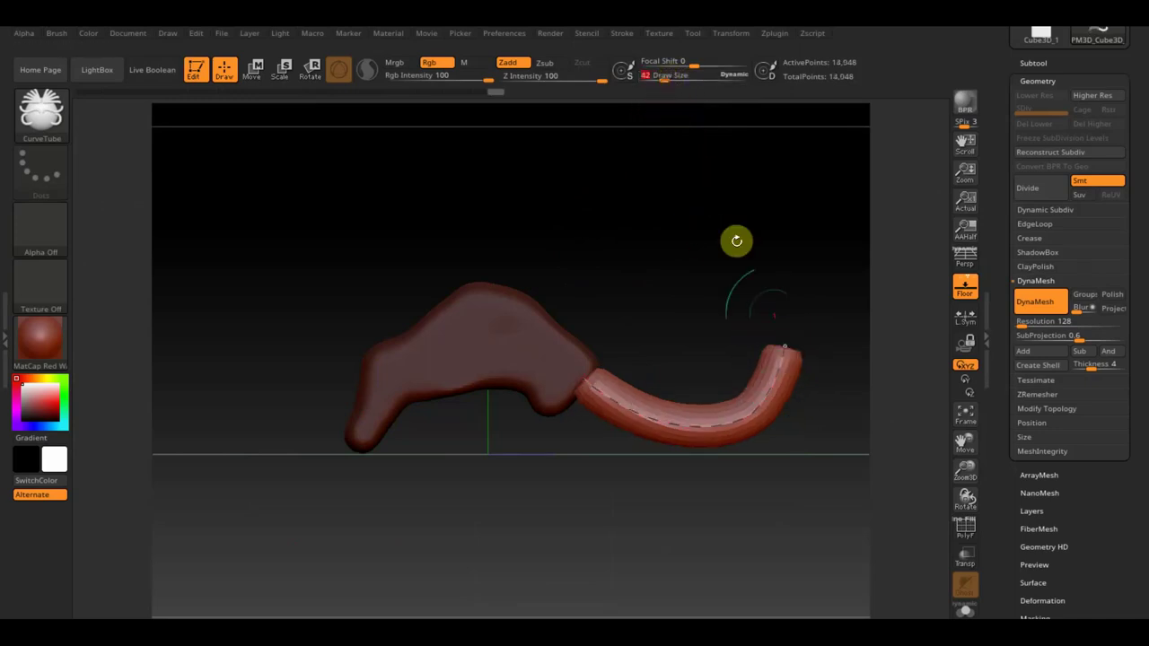
left_click(778, 363)
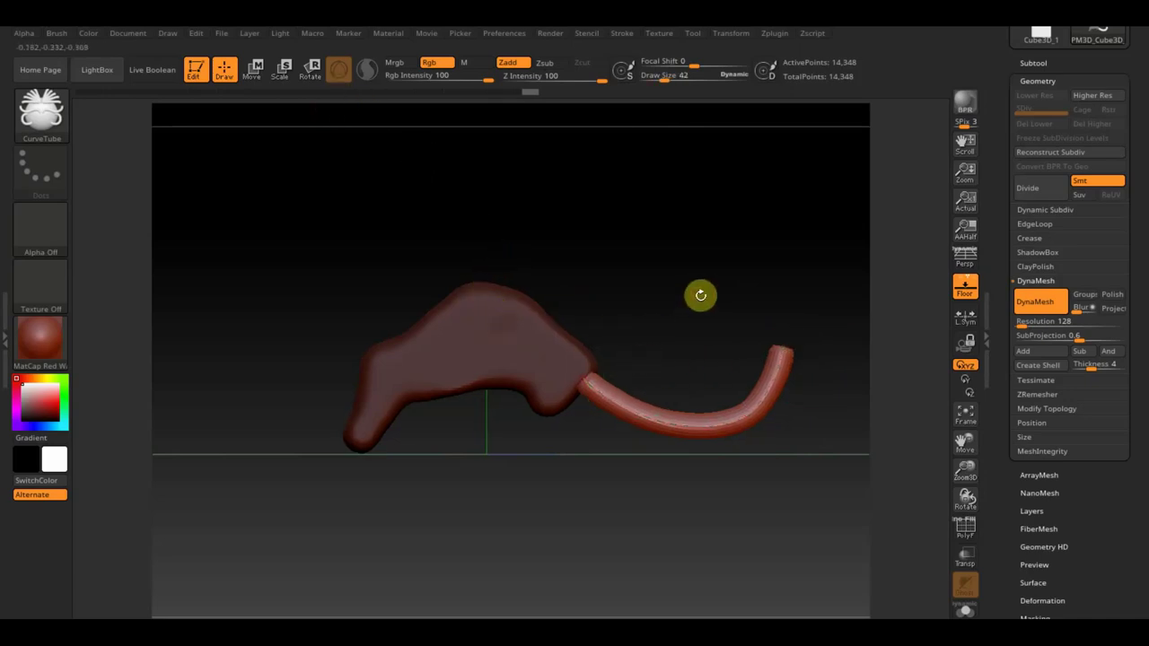
left_click_drag(700, 295, 688, 290)
Move the neck tube's tip back in depth and raise it upward with the Transpose gizmo.
left_click(255, 69)
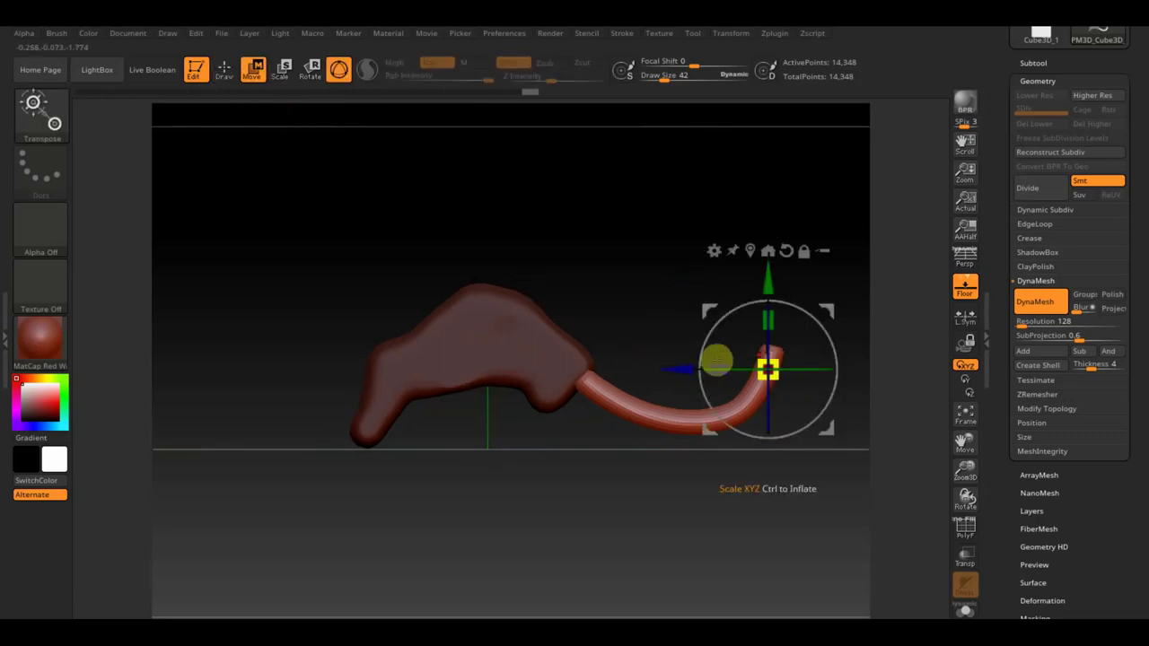
left_click_drag(680, 367, 658, 367)
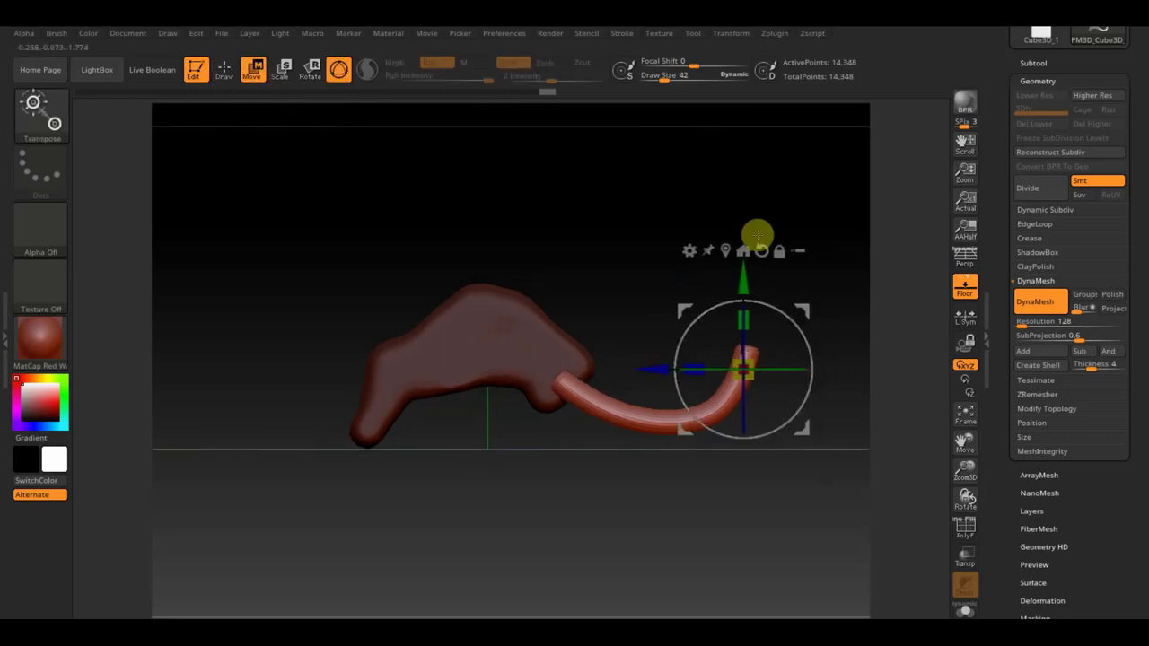
left_click_drag(757, 236, 723, 266)
left_click_drag(541, 348, 551, 382)
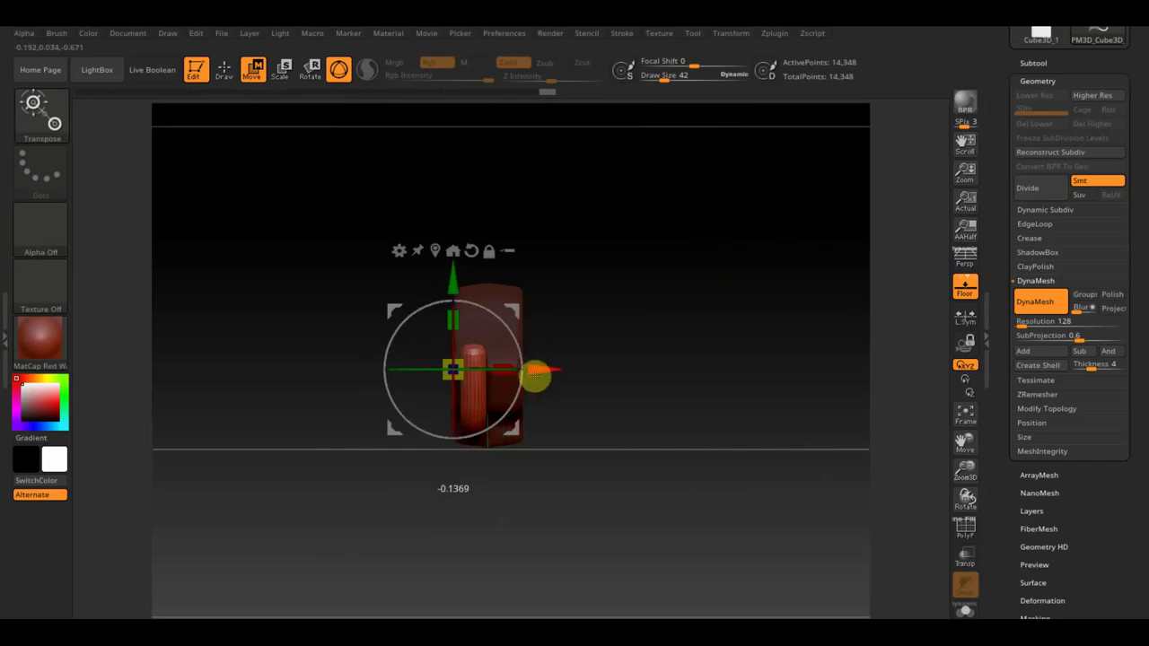
mouse_move(711, 432)
left_mouse_down()
mouse_move(820, 454)
mouse_move(805, 462)
mouse_move(829, 422)
left_mouse_up()
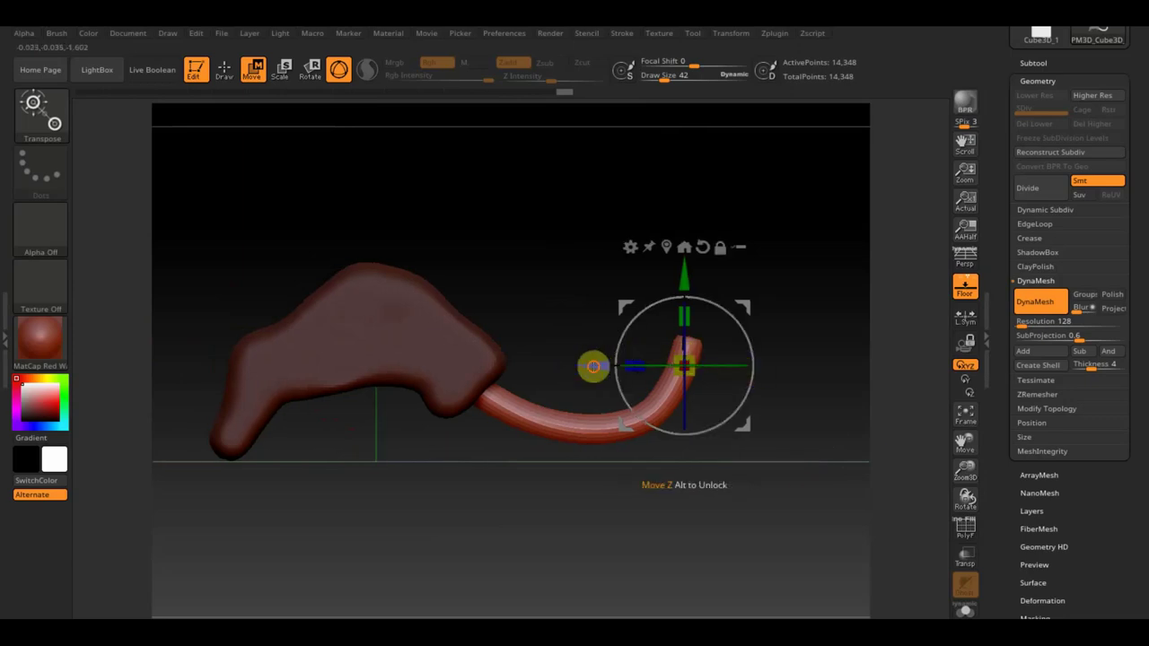
left_click_drag(593, 365, 559, 361)
left_click_drag(650, 276, 640, 245)
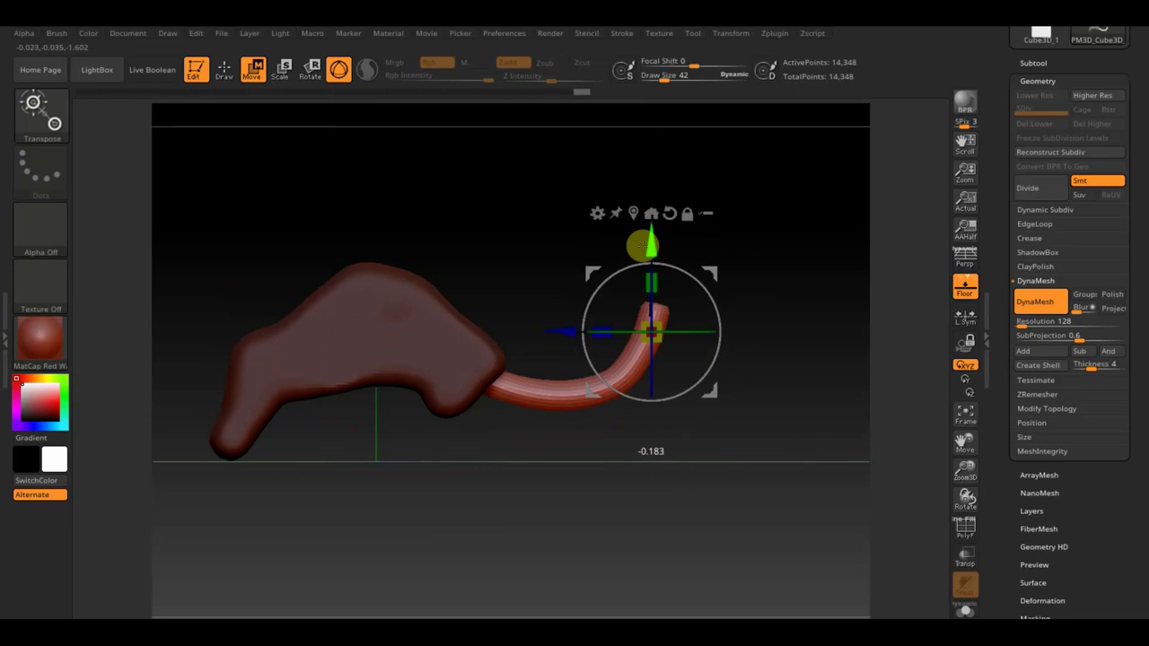
left_click_drag(718, 404, 763, 442)
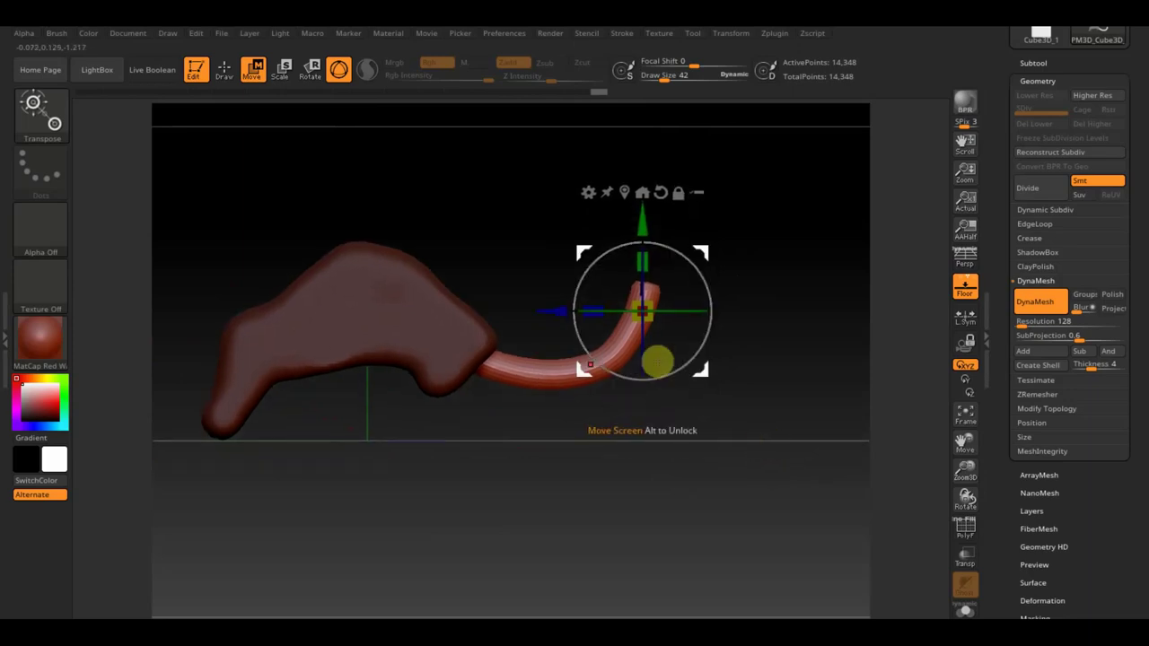
left_click(224, 76)
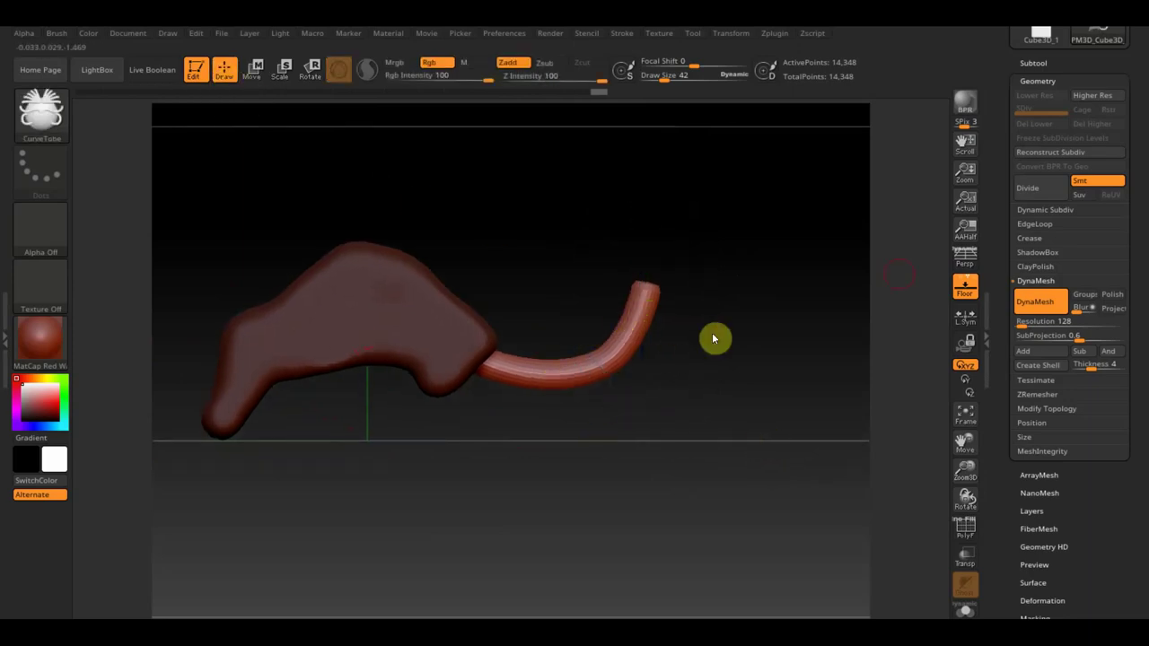
Clear the mask and re-DynaMesh so the neck fuses into the body at 14,984 points.
left_click(1035, 65)
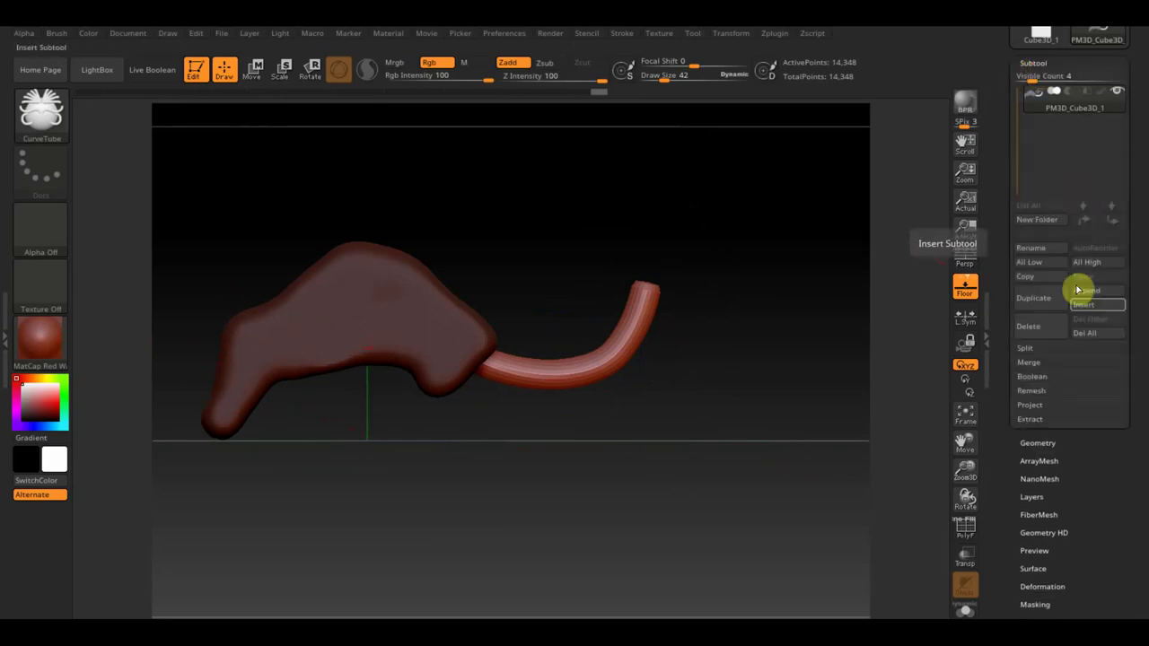
left_click_drag(747, 235, 790, 289, "ctrl")
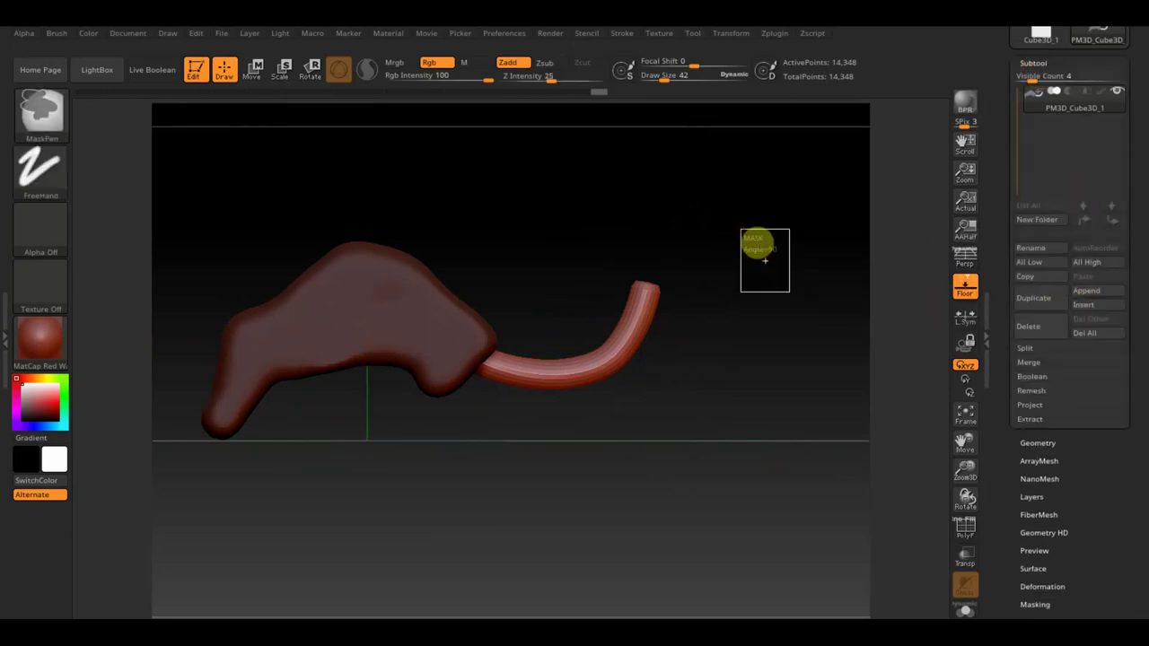
left_click(1041, 443)
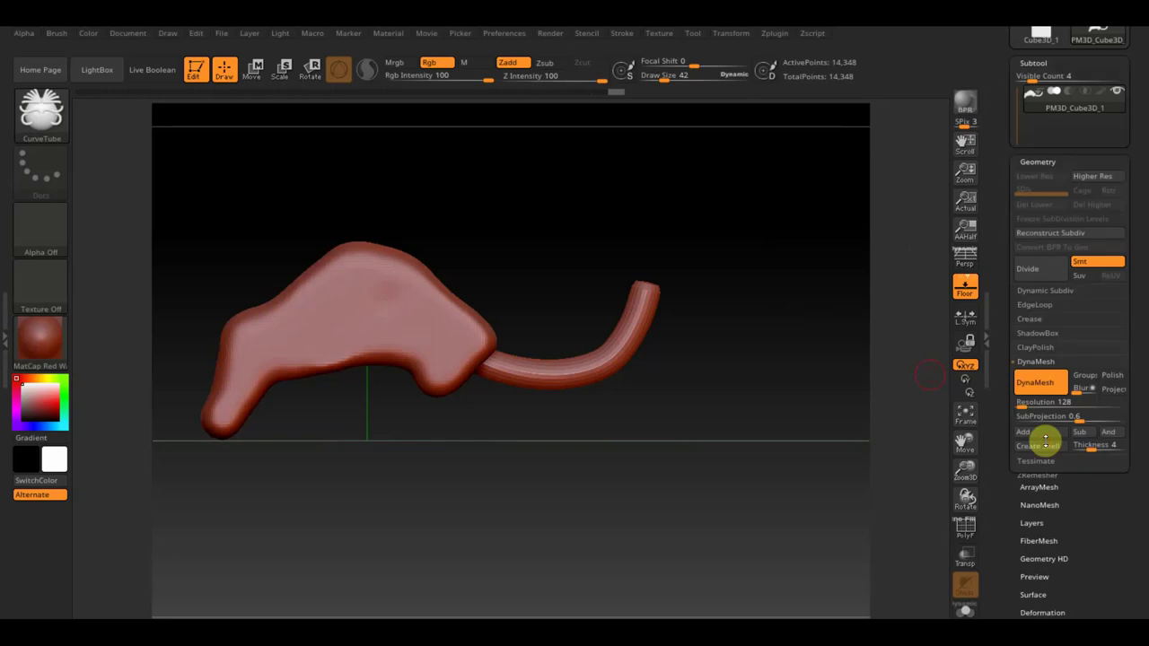
left_click(1039, 306)
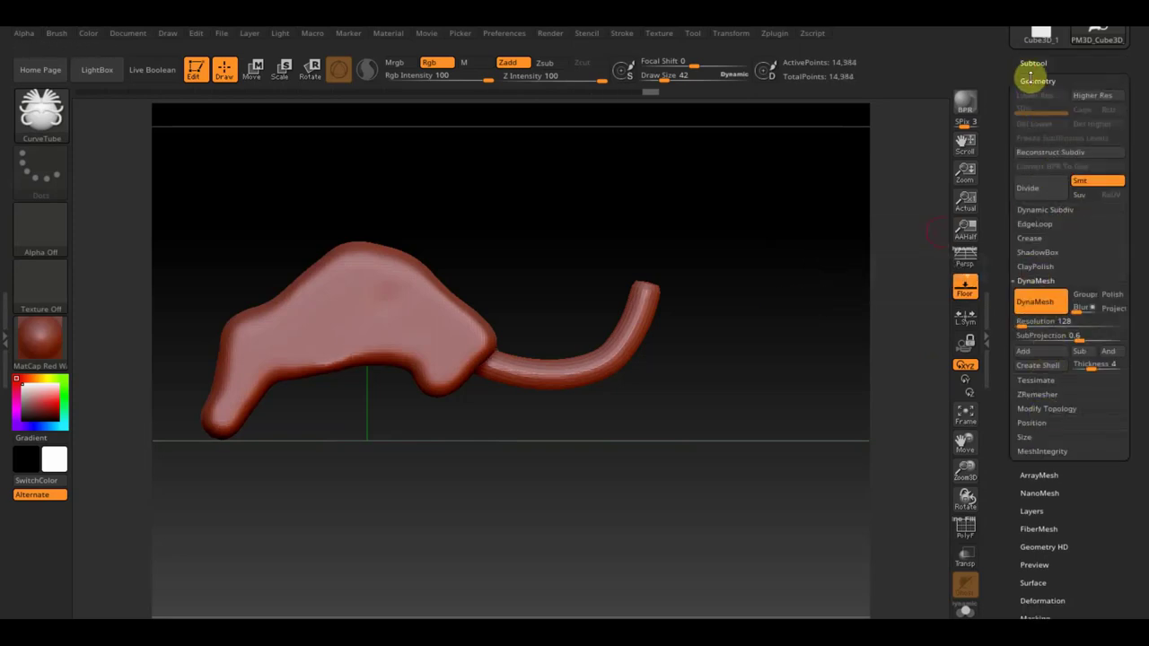
left_click(1032, 64)
left_click(1082, 304)
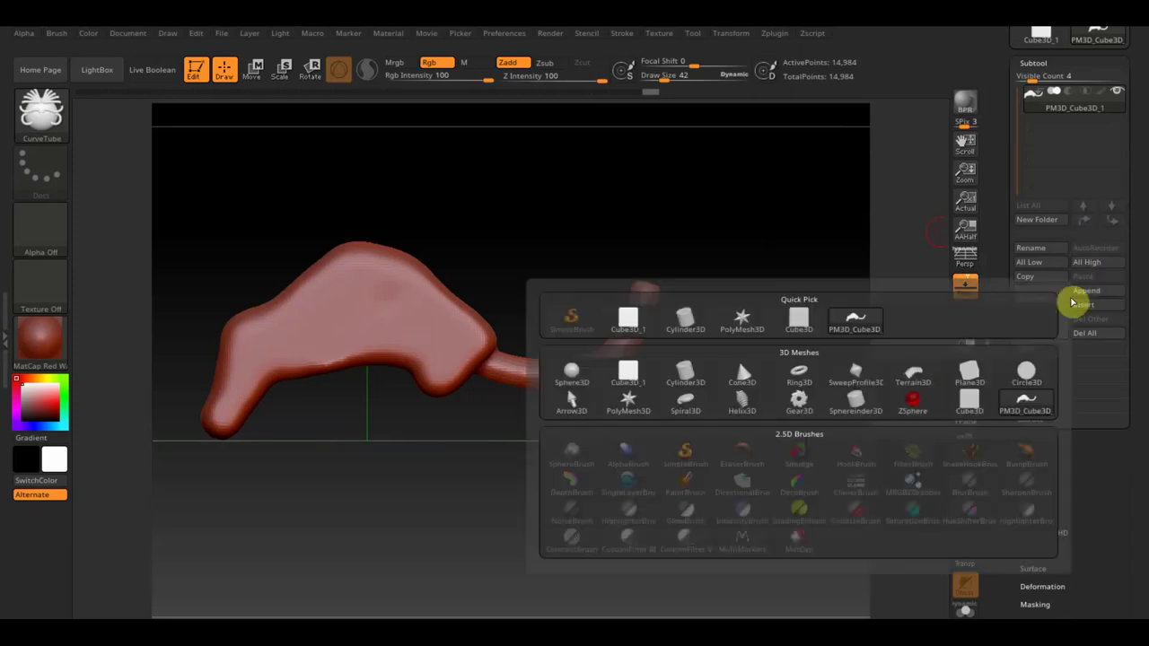
Insert a sphere subtool, then squash, move and shrink it into an oval head at the neck tip.
left_click(571, 375)
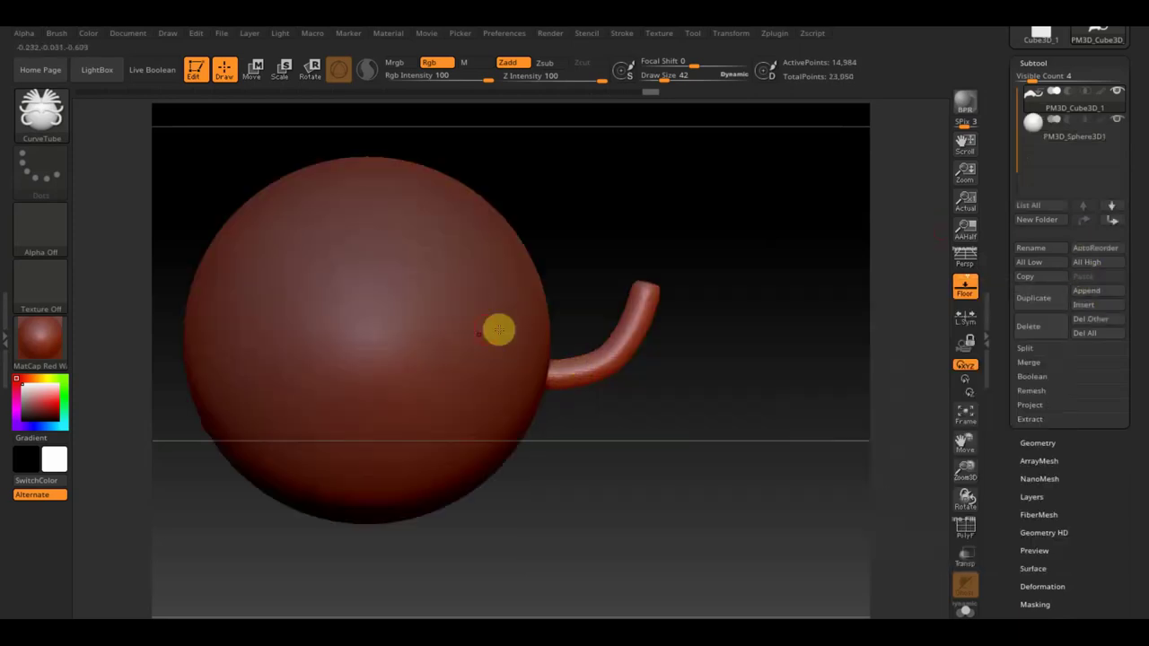
left_click(251, 70)
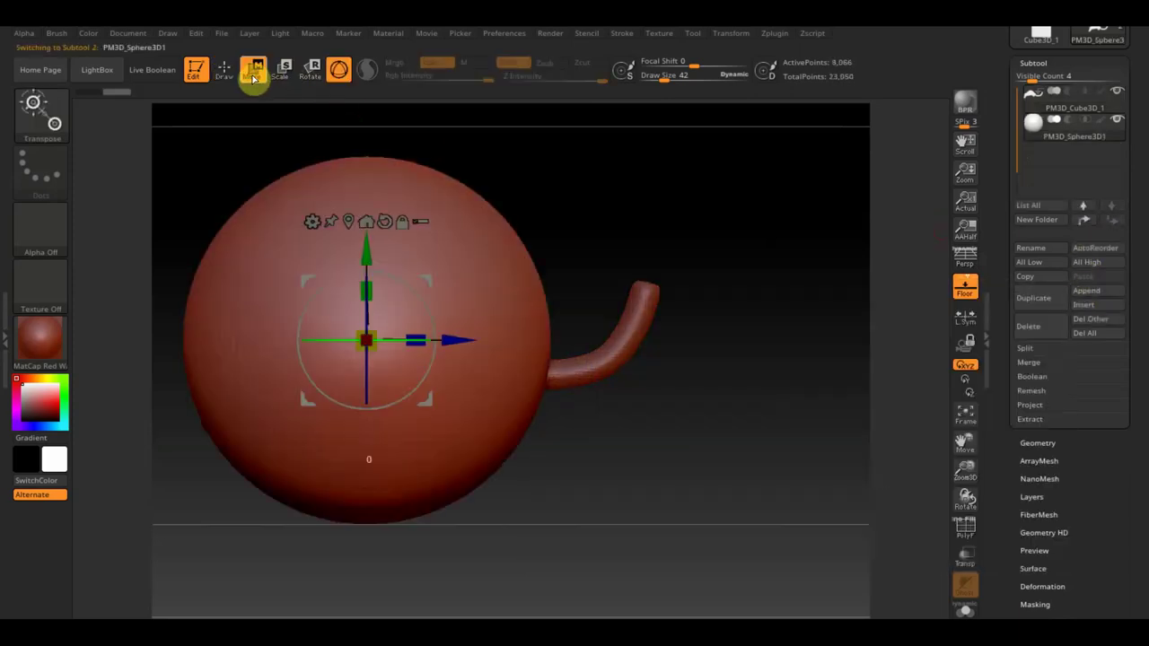
left_click_drag(366, 340, 275, 256)
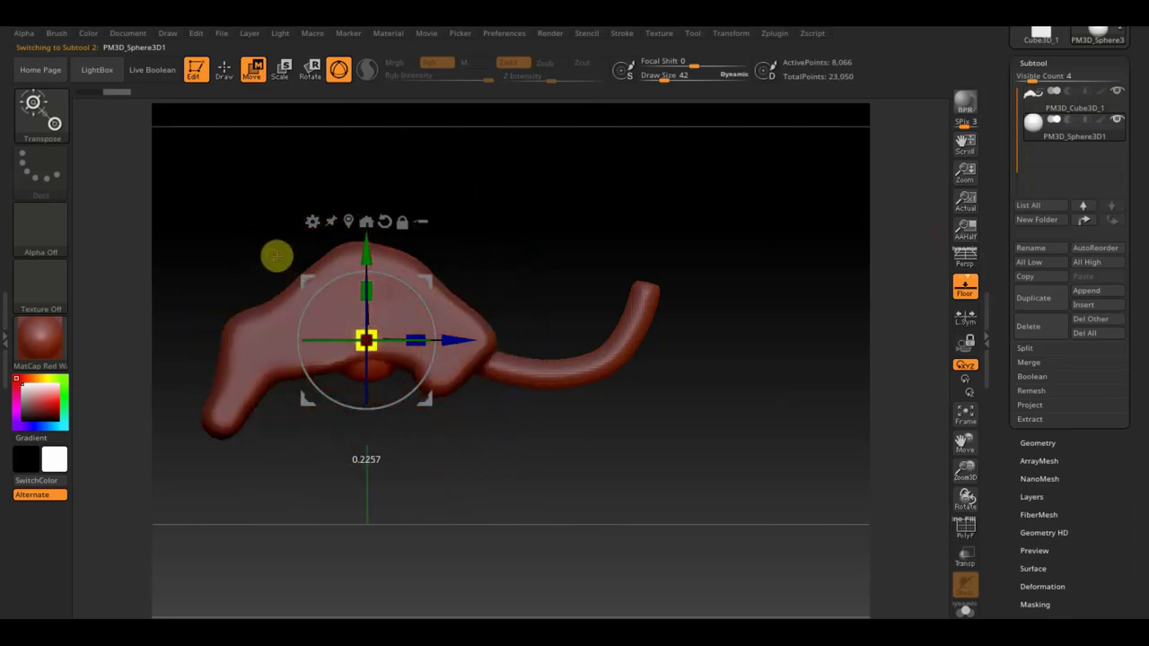
left_click_drag(461, 339, 752, 339)
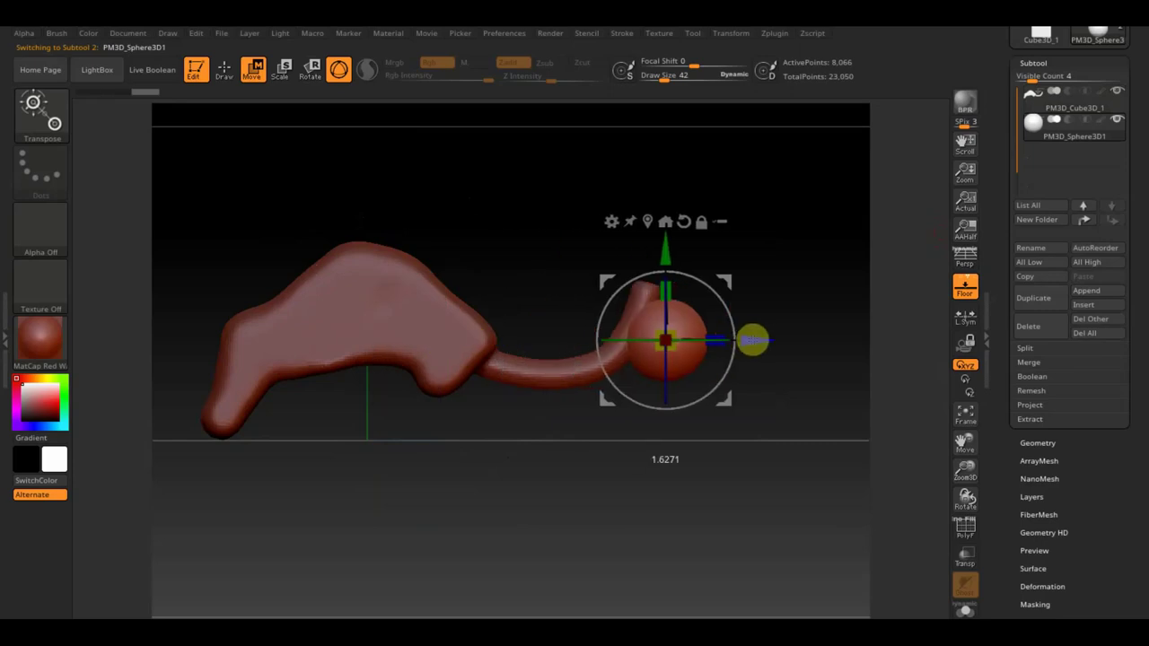
left_click_drag(665, 244, 644, 196)
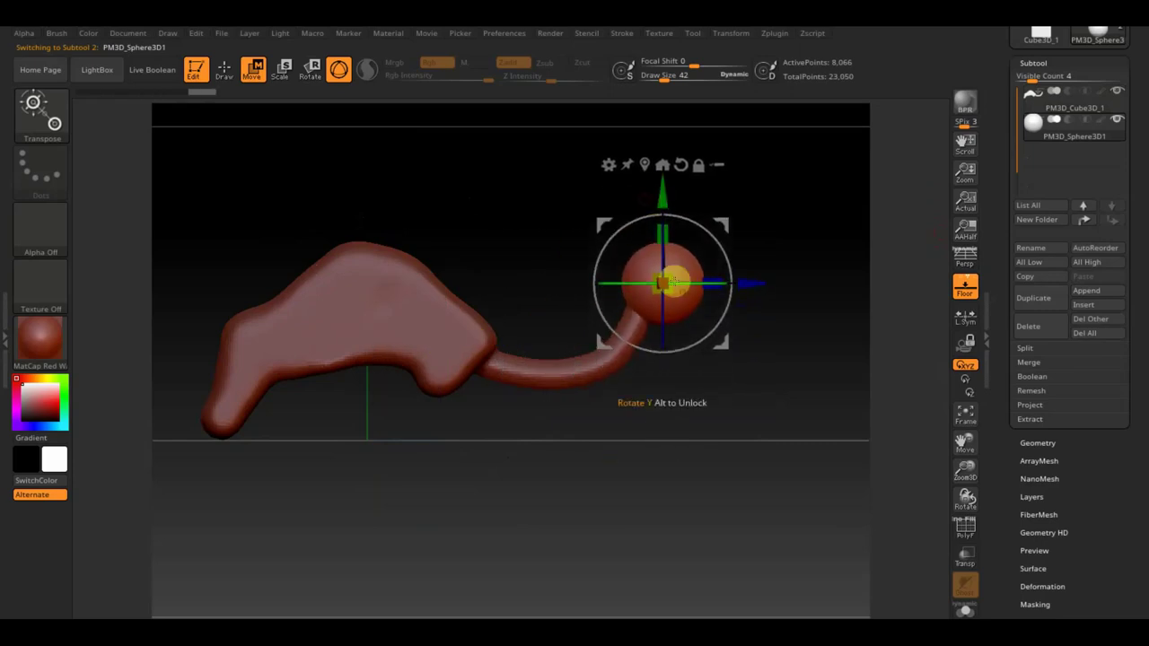
mouse_move(674, 282)
left_mouse_down()
mouse_move(663, 284)
mouse_move(767, 285)
left_mouse_up()
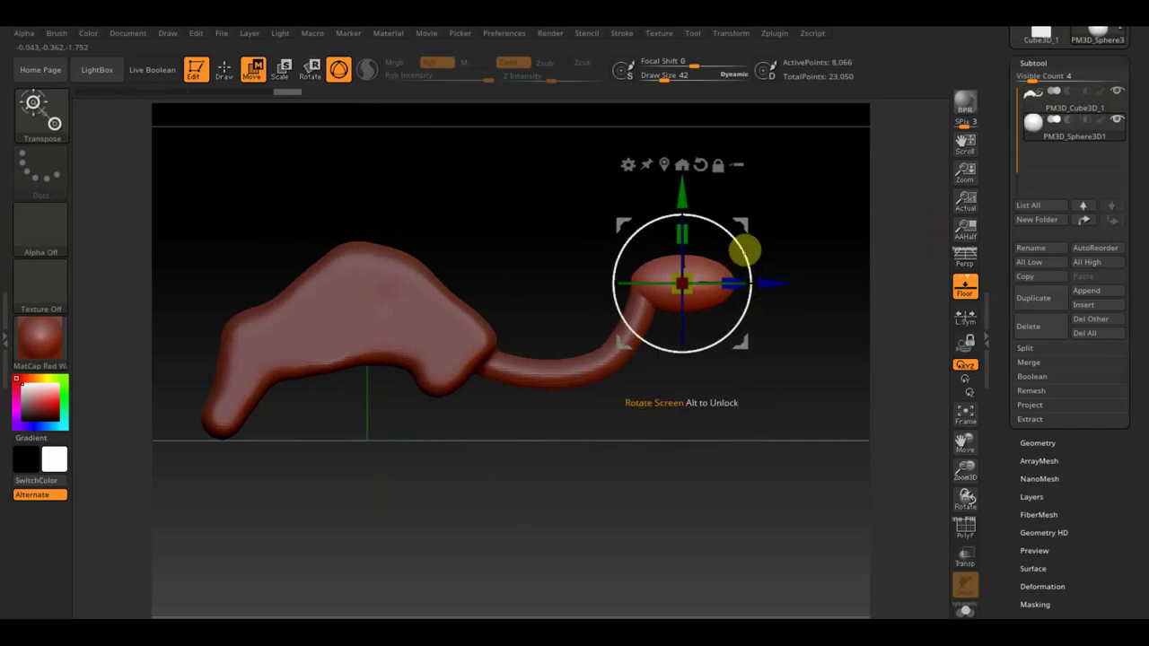
left_click_drag(625, 435, 607, 431)
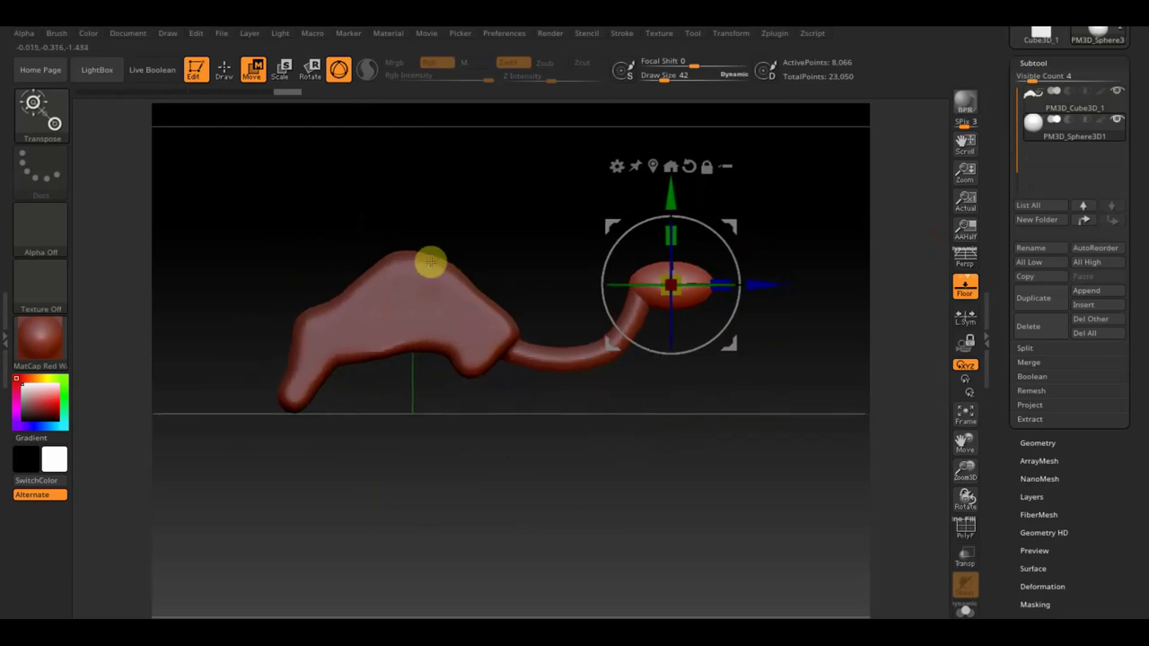
left_click(225, 70)
mouse_move(566, 452)
left_mouse_down()
mouse_move(574, 462)
mouse_move(638, 446)
mouse_move(628, 447)
left_mouse_up()
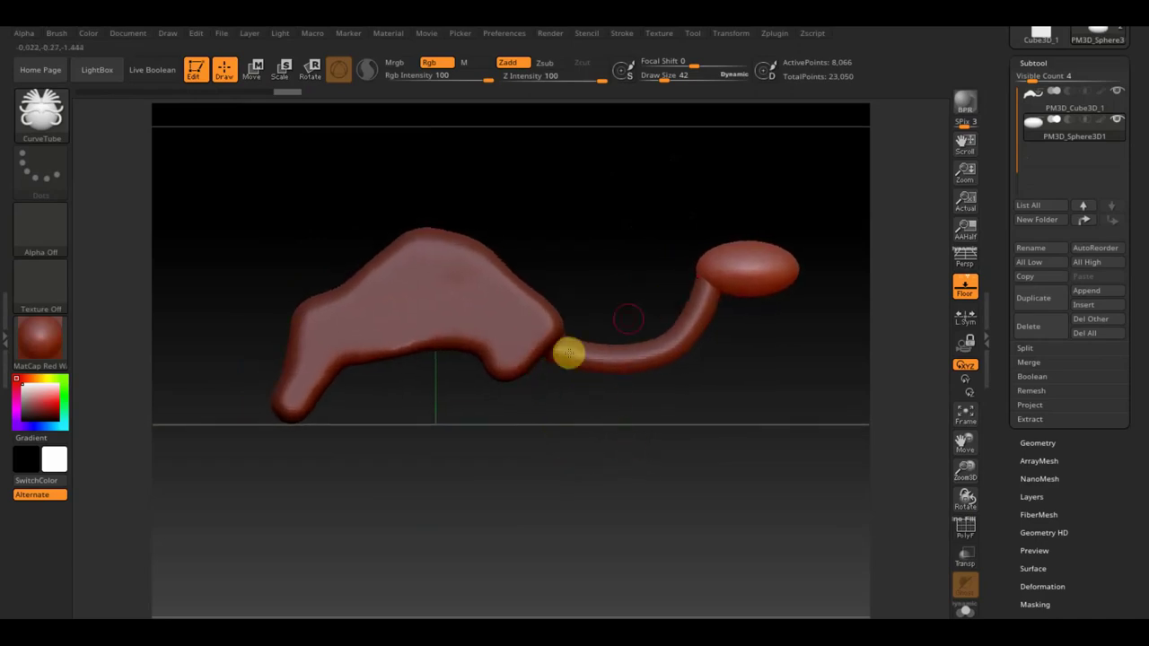
Turn off the Floor grid and orbit to see the body's underside.
mouse_move(528, 416)
left_mouse_down()
mouse_move(495, 395)
mouse_move(503, 413)
mouse_move(595, 395)
left_mouse_up()
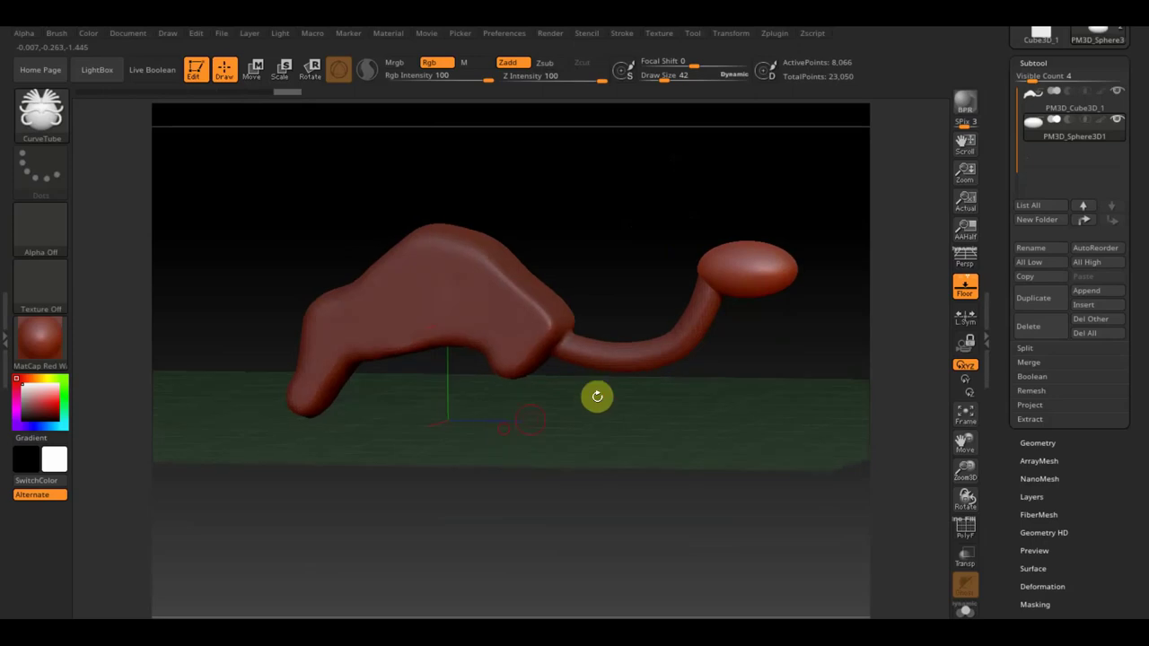
left_click(965, 287)
left_click_drag(883, 326, 782, 393, "shift")
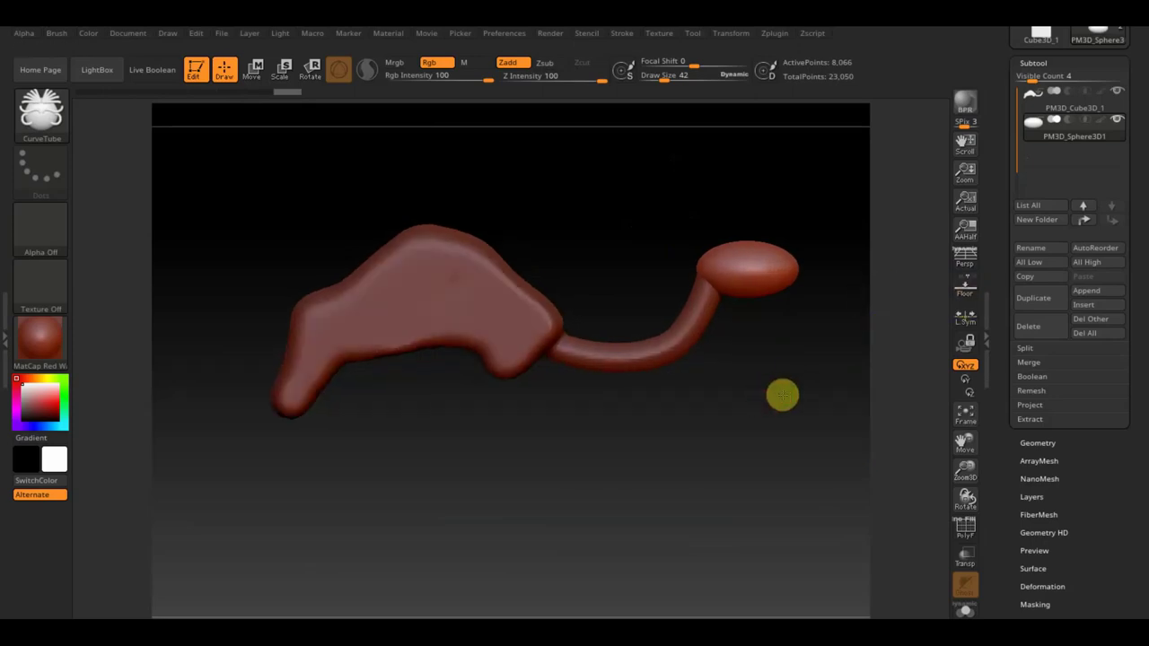
left_click_drag(559, 408, 538, 393)
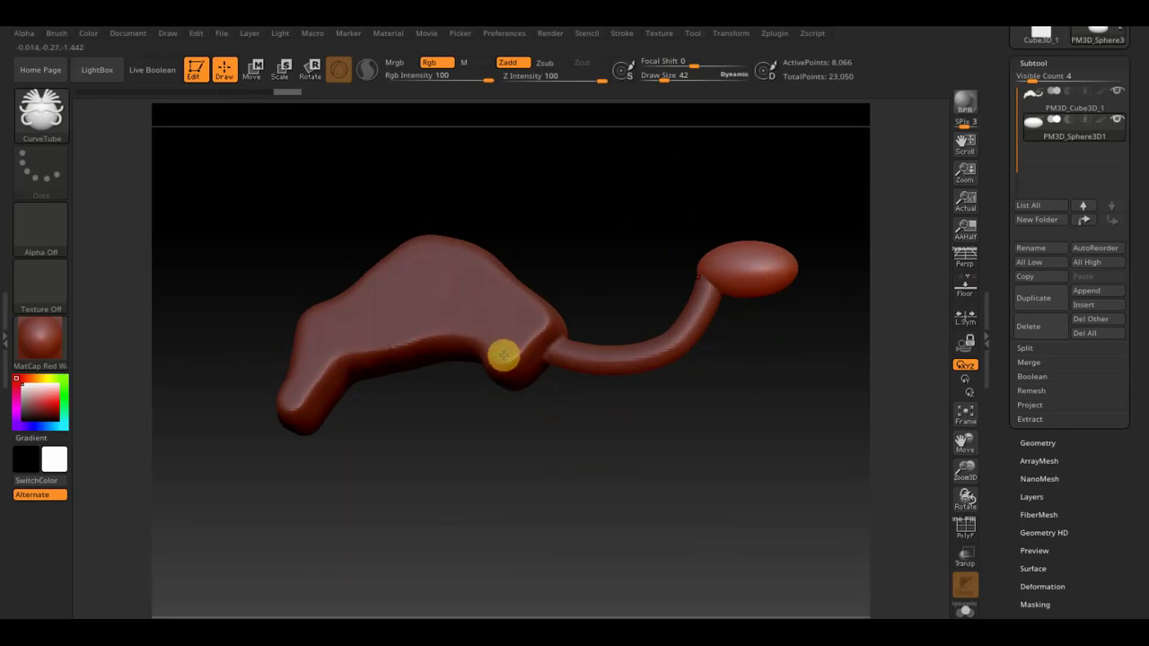
Mask a small spot under the body and invert the mask so only it is free.
key("ctrl")
left_click(504, 353, "alt")
key("ctrl")
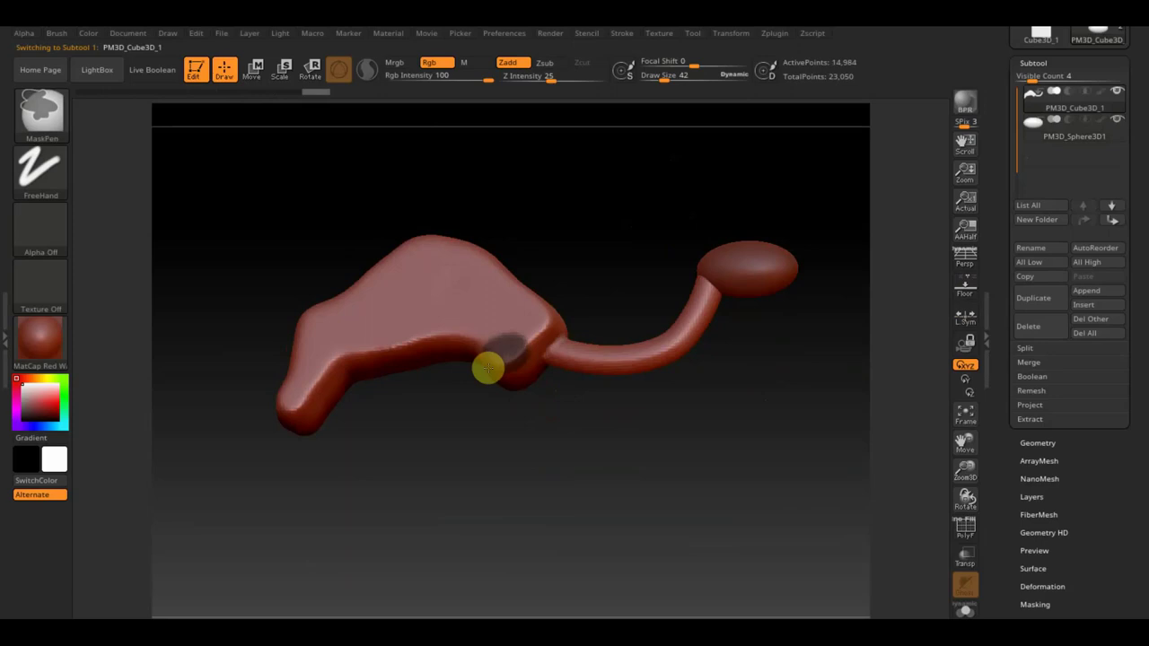
left_click(518, 399, "ctrl")
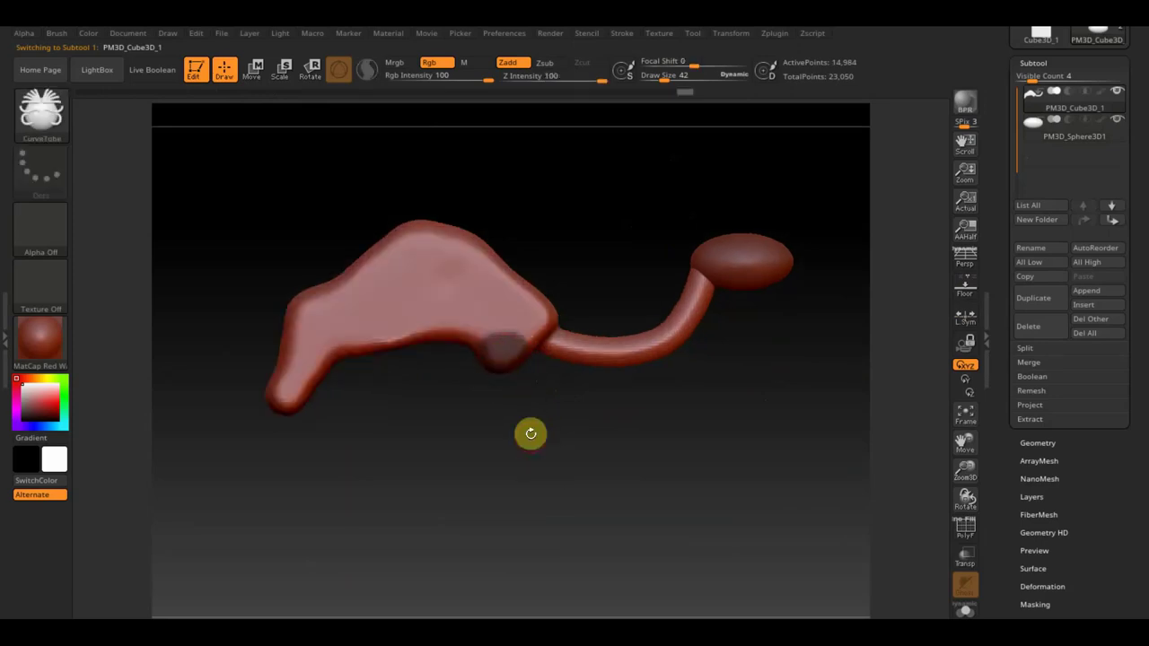
key("ctrl")
left_click(533, 439, "ctrl")
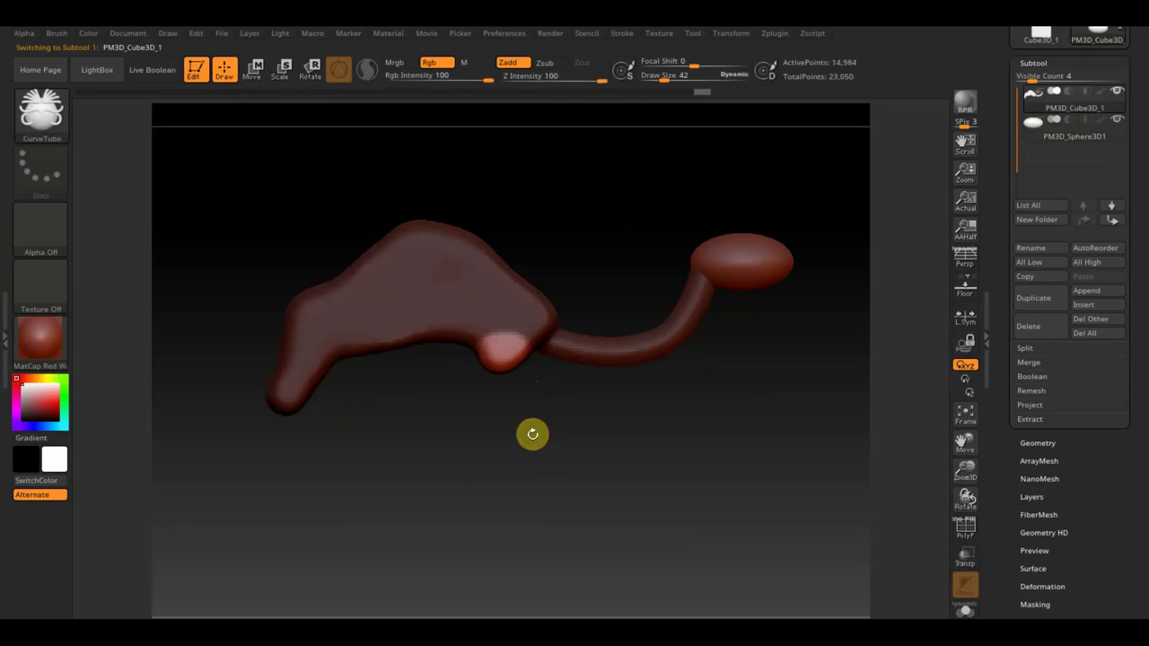
Trial-pull a leg from the spot with the Move transpose, undo it, and return to Draw.
left_click(254, 77)
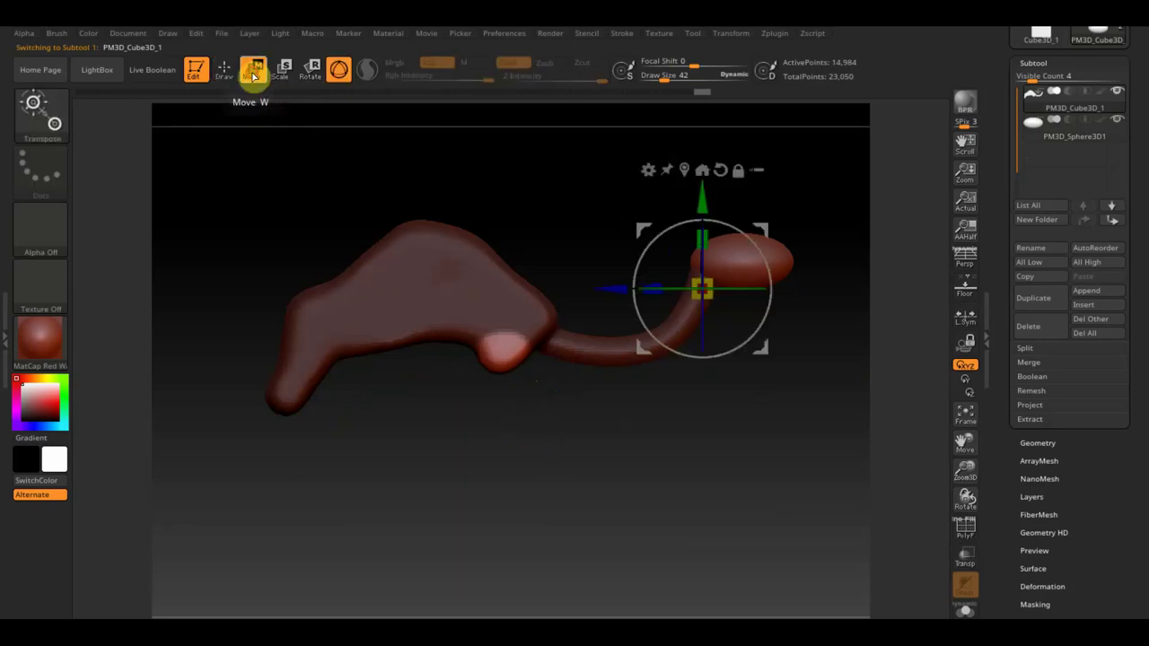
left_click_drag(785, 235, 556, 270)
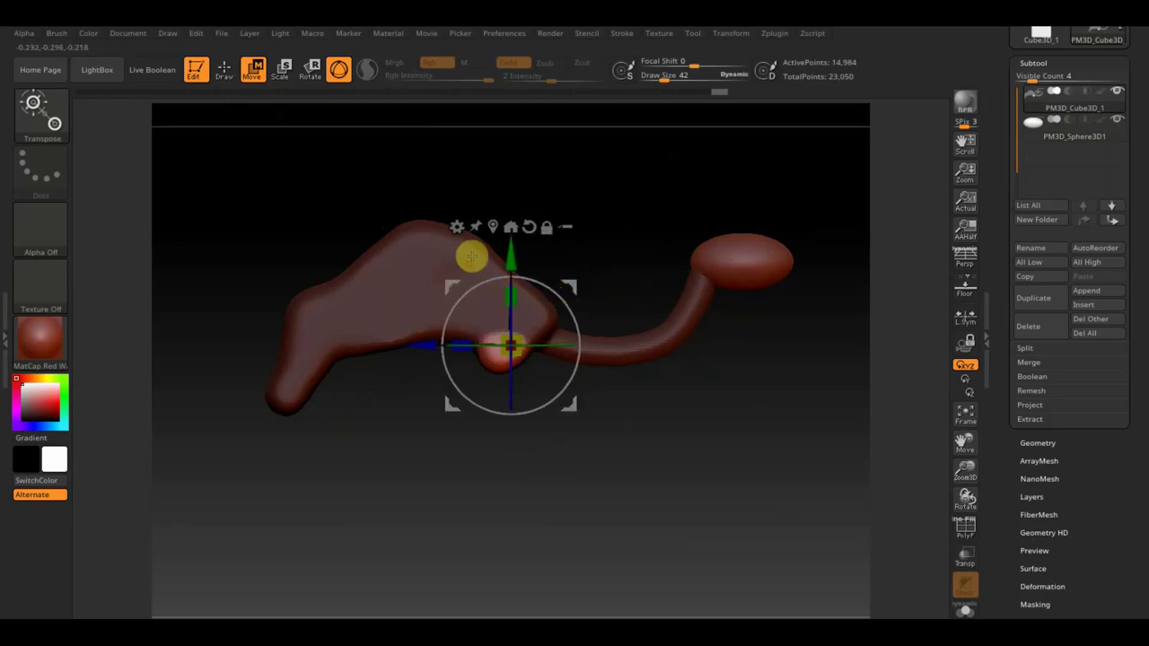
mouse_move(564, 287)
left_mouse_down()
mouse_move(558, 358)
mouse_move(609, 361)
left_mouse_up()
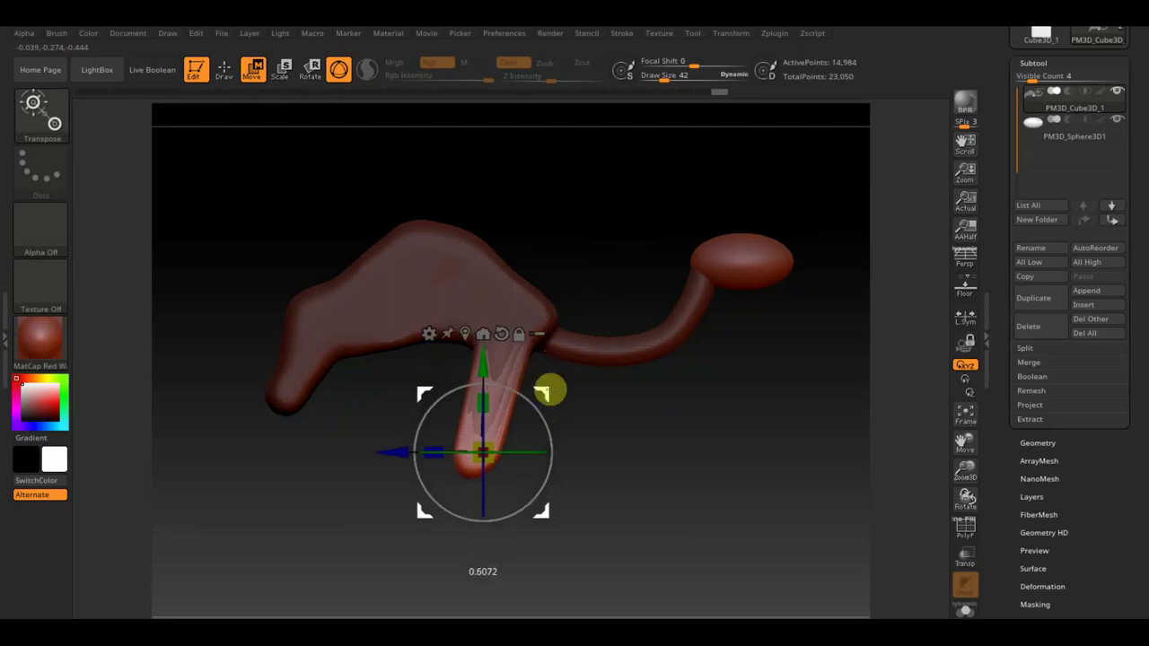
mouse_move(606, 361)
left_mouse_down()
mouse_move(610, 334)
mouse_move(631, 435)
mouse_move(729, 433)
left_mouse_up()
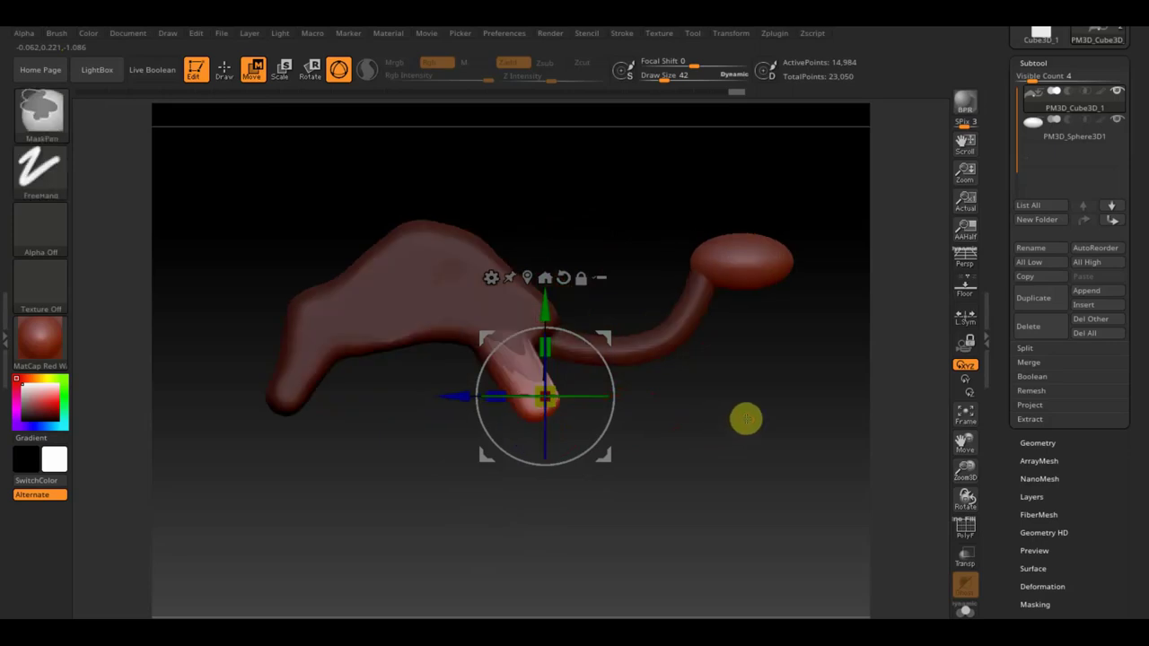
key("ctrl+z")
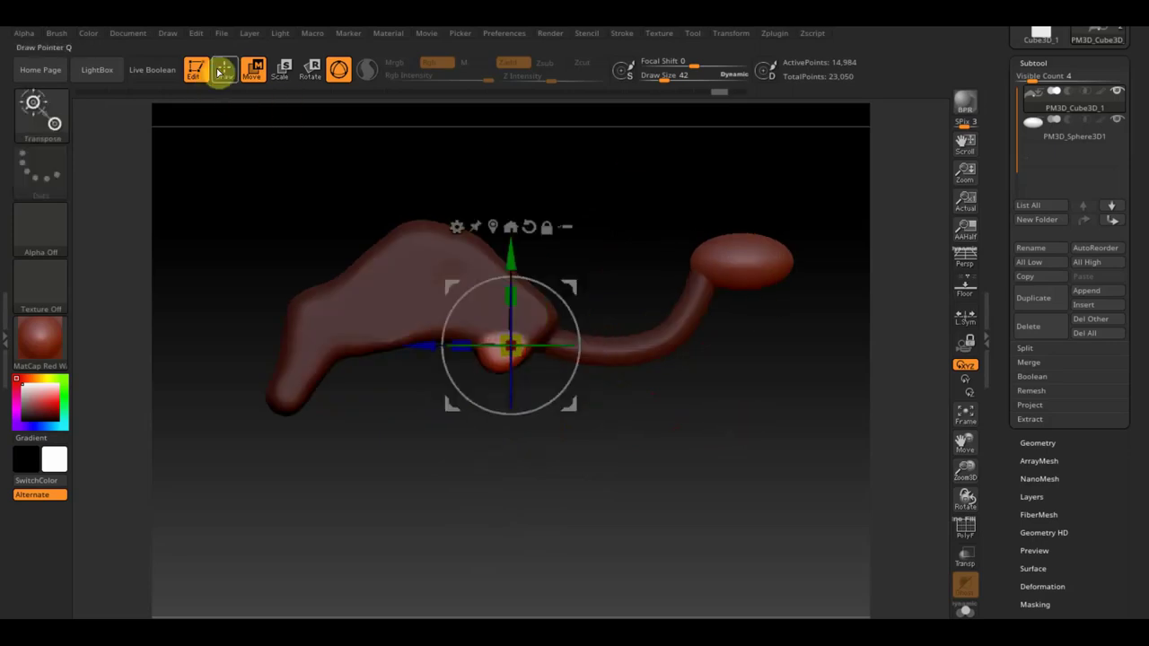
left_click(223, 70)
mouse_move(668, 537)
left_mouse_down("alt")
mouse_move(590, 467)
mouse_move(613, 503)
mouse_move(581, 442)
mouse_move(571, 476)
left_mouse_up("alt")
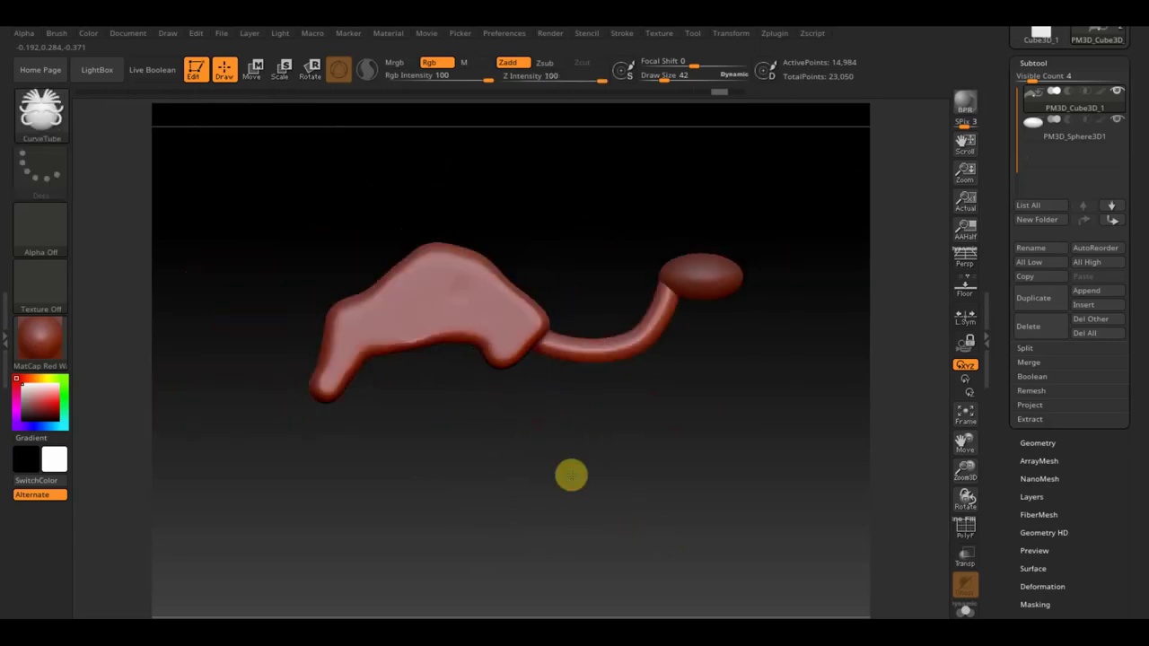
Select the ClayBuildup brush at a larger size with BackfaceMask auto masking on.
mouse_move(434, 395)
left_mouse_down()
mouse_move(436, 454)
mouse_move(452, 467)
left_mouse_up()
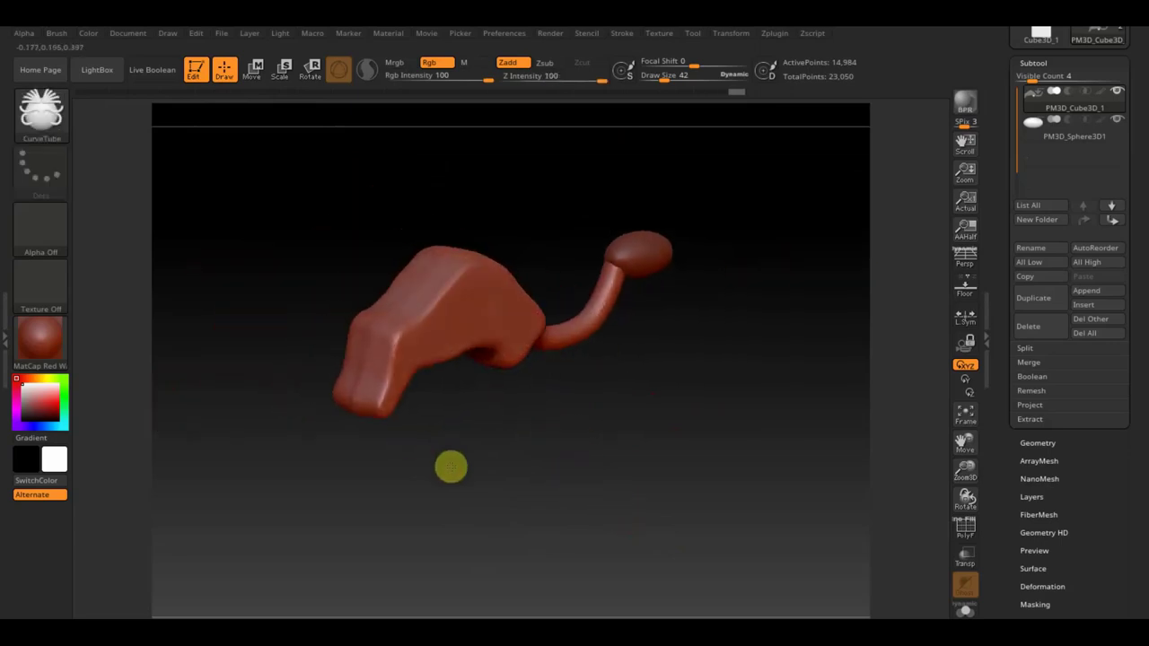
left_click_drag(660, 78, 675, 82)
left_click(38, 115)
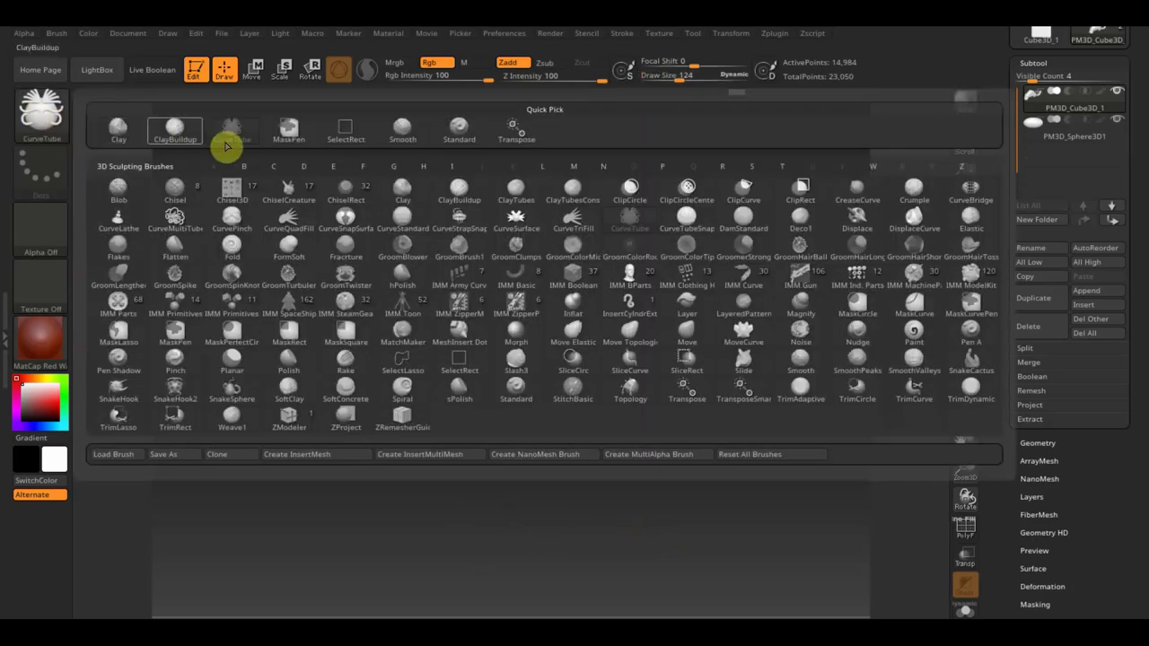
left_click(175, 130)
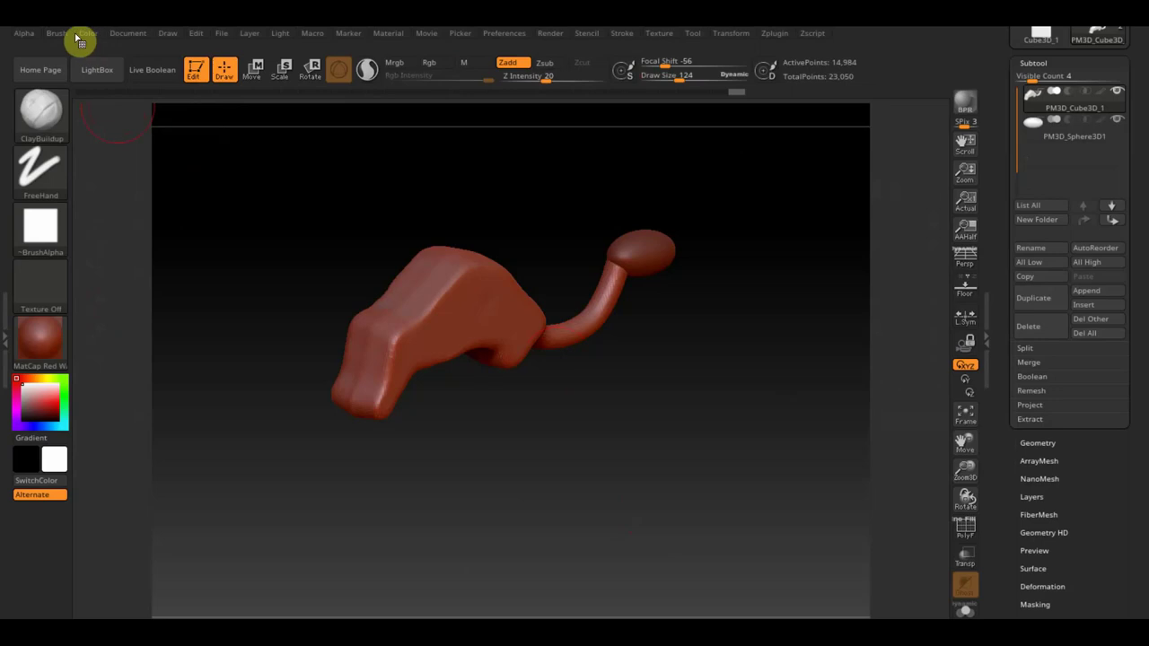
left_click(63, 35)
left_click(113, 476)
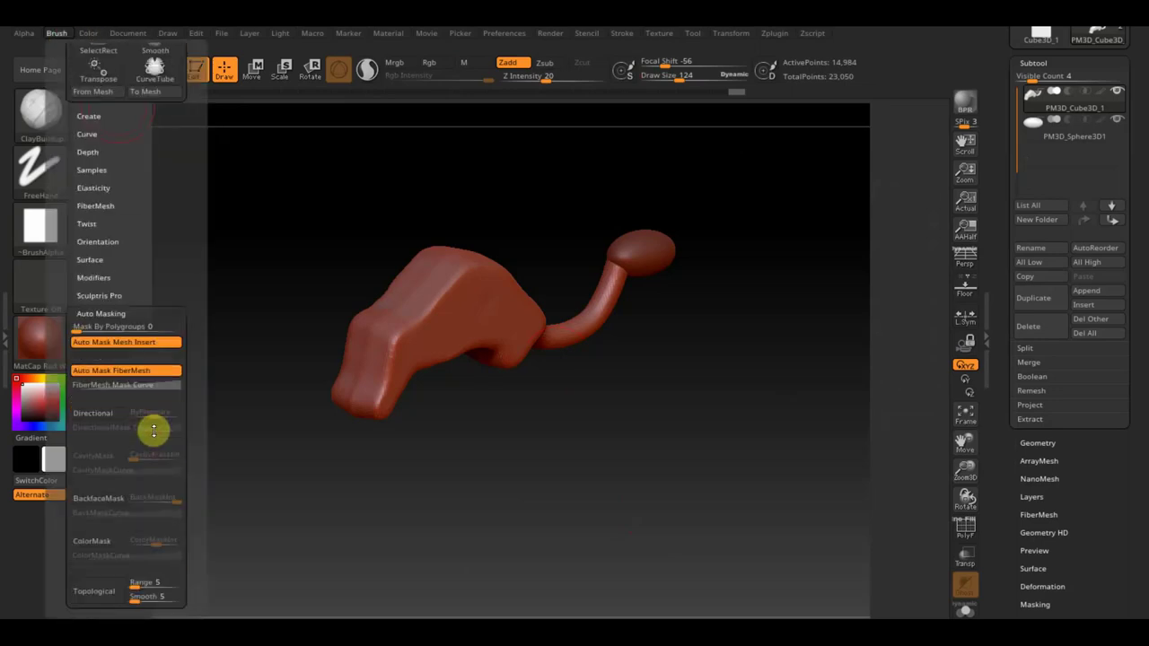
left_click(116, 498)
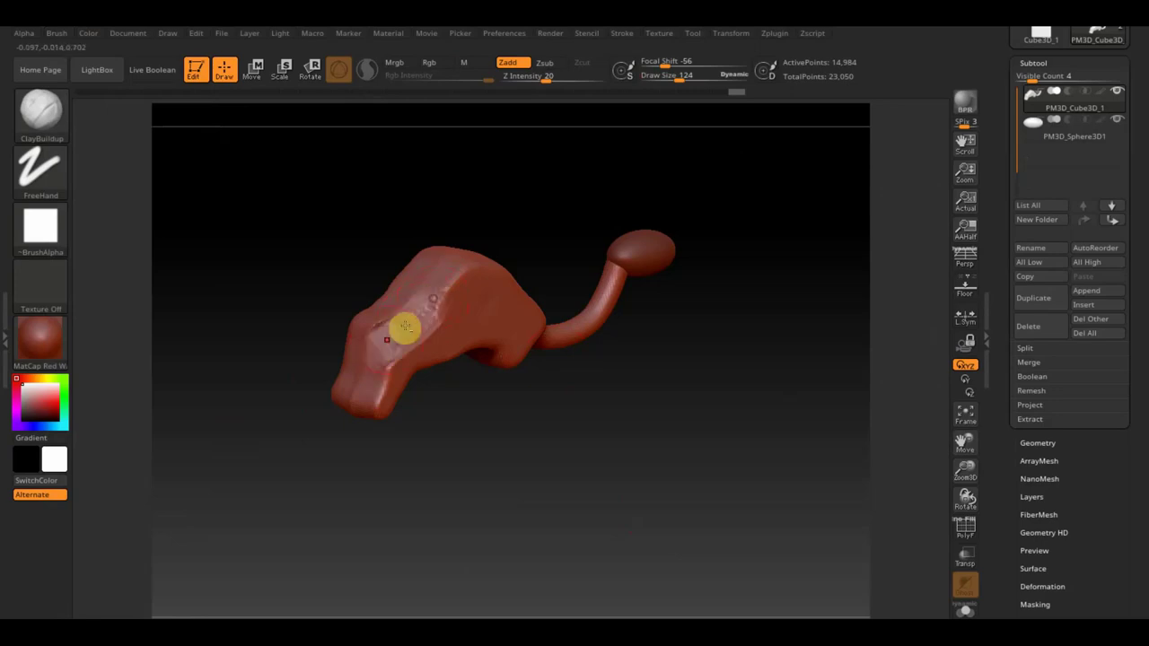
Set Z Intensity to 2 and build up clay along the back and underside.
key("ctrl")
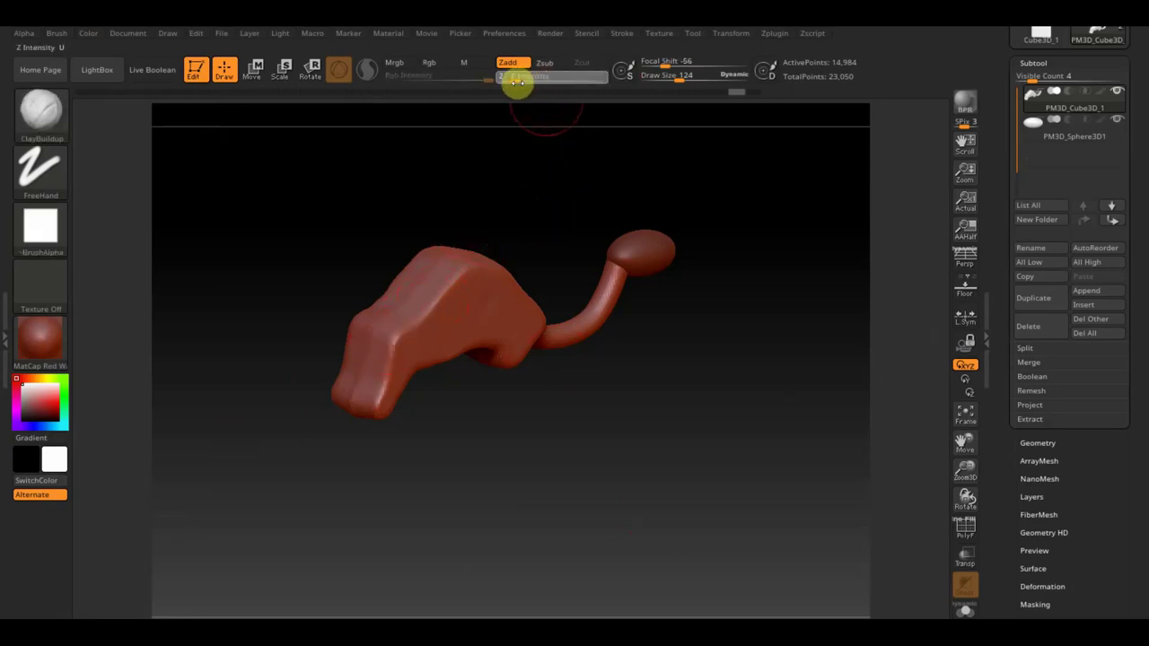
left_click(553, 76)
type("2")
key("Return")
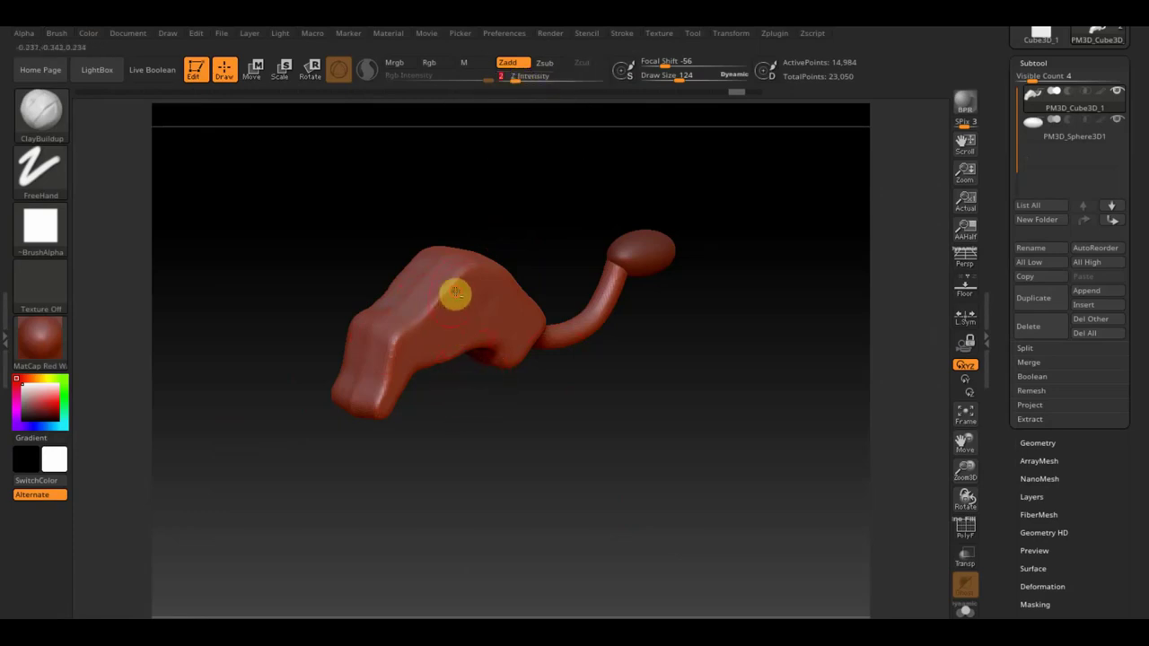
left_click_drag(459, 286, 383, 389)
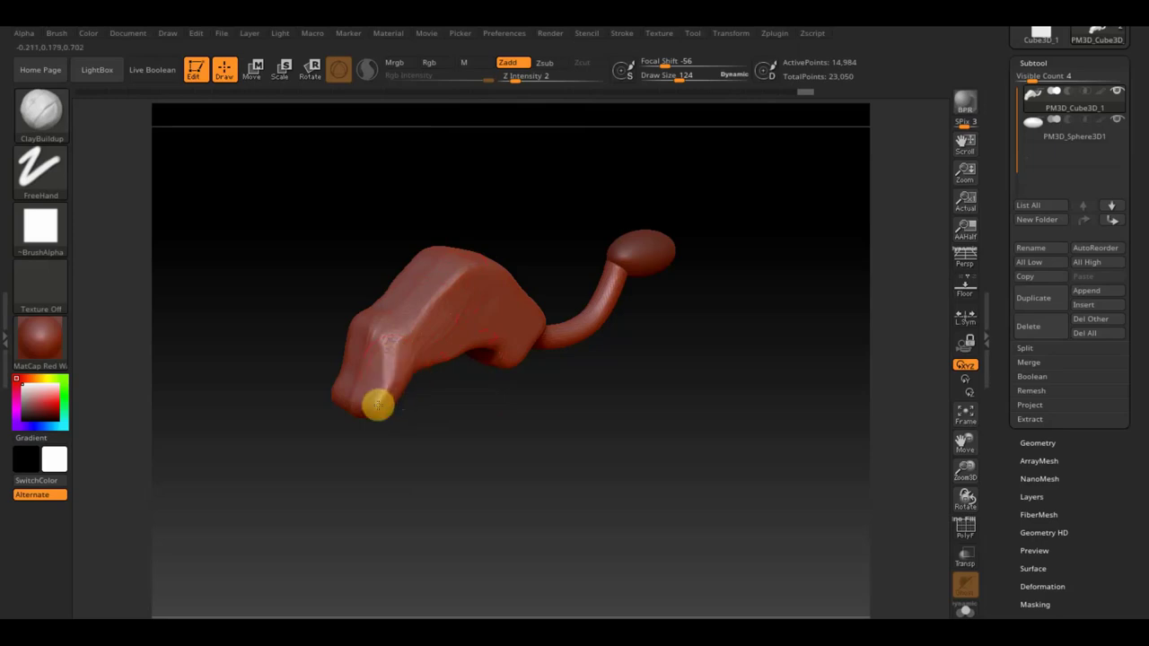
mouse_move(477, 437)
left_mouse_down()
mouse_move(449, 316)
mouse_move(472, 305)
left_mouse_up()
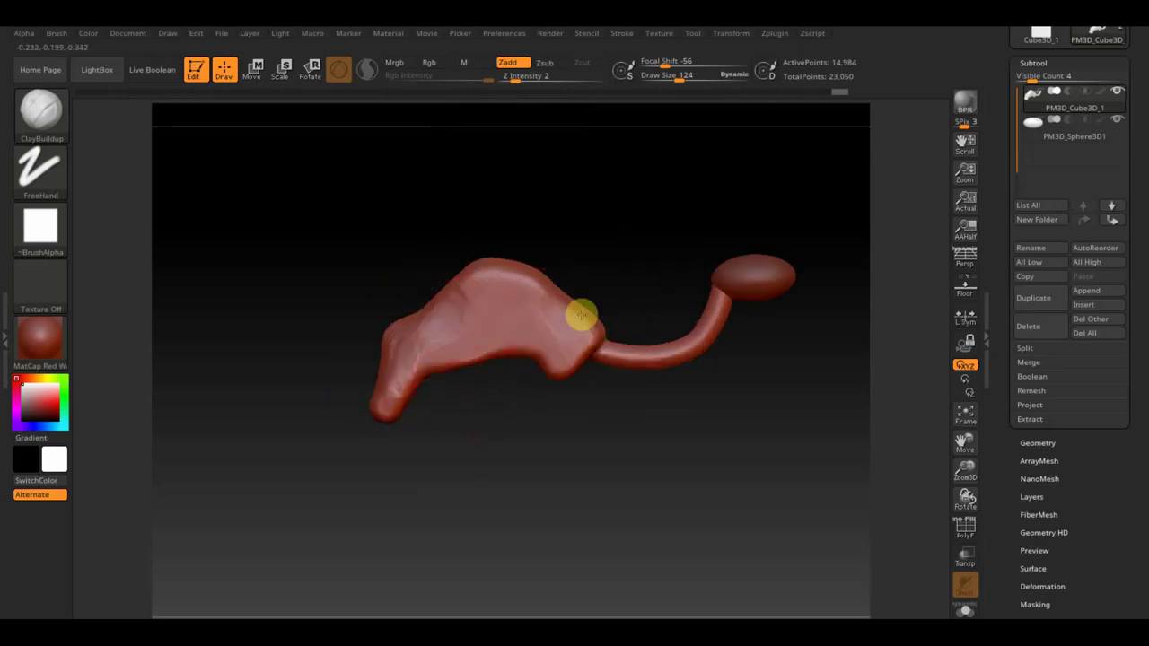
left_click_drag(597, 320, 564, 363)
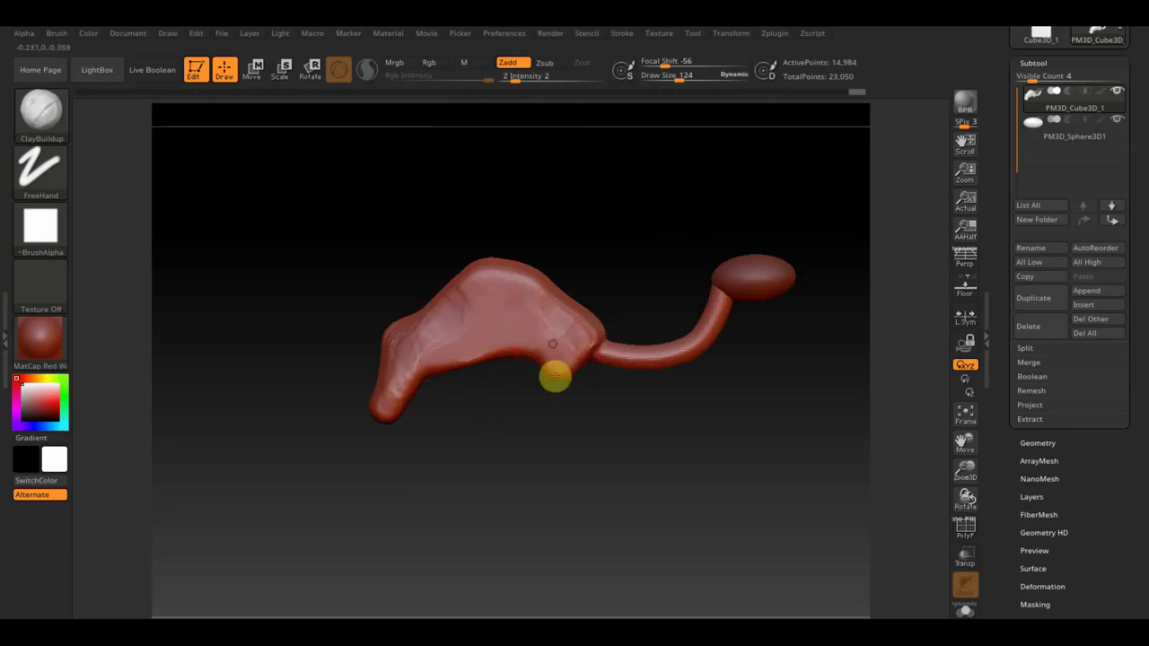
left_click_drag(542, 402, 623, 405)
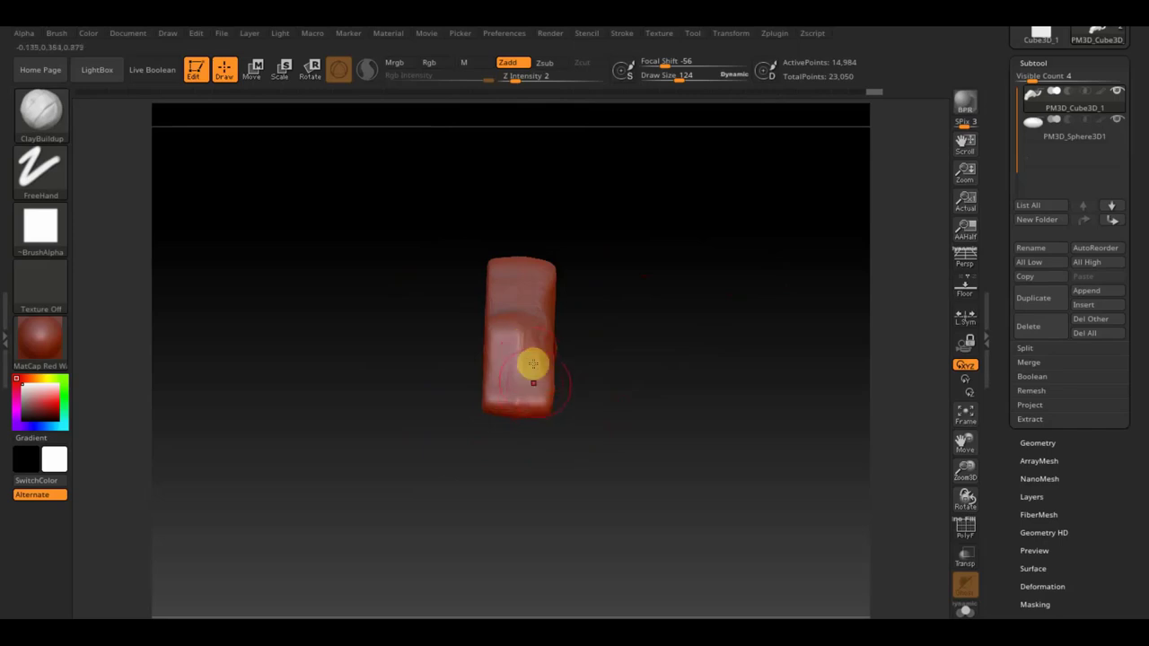
Mask two thin vertical strips on the end-on body, then cancel the Closing Project prompt.
left_click_drag(526, 505, 515, 363, "ctrl")
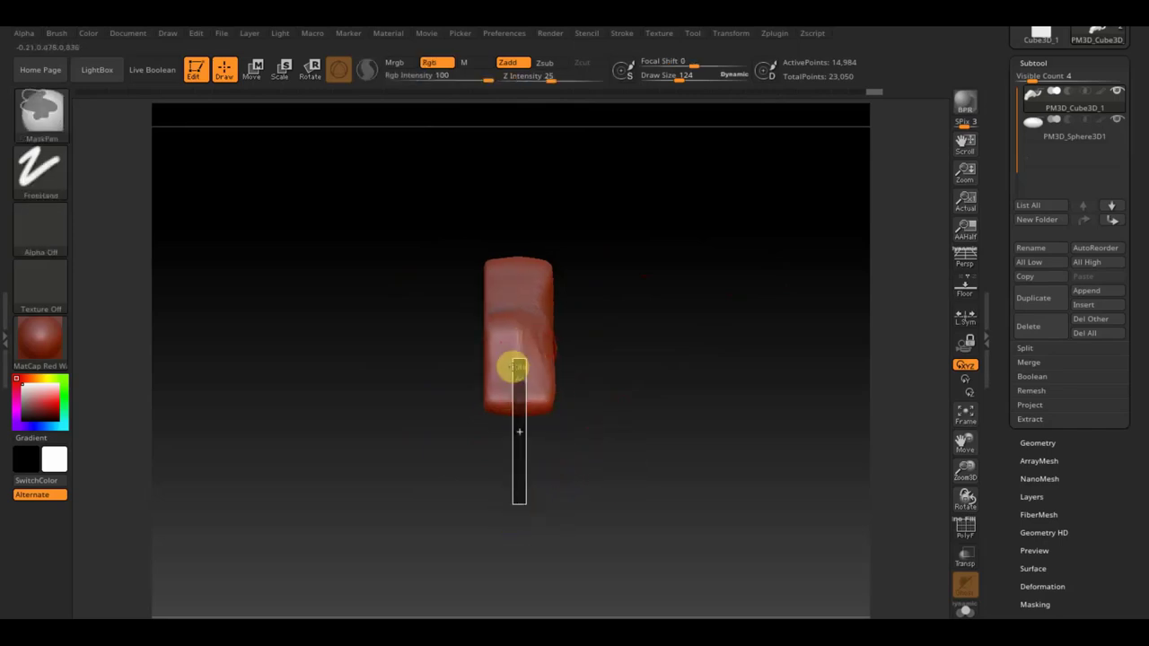
left_click_drag(537, 508, 504, 357, "ctrl")
key("alt+F4")
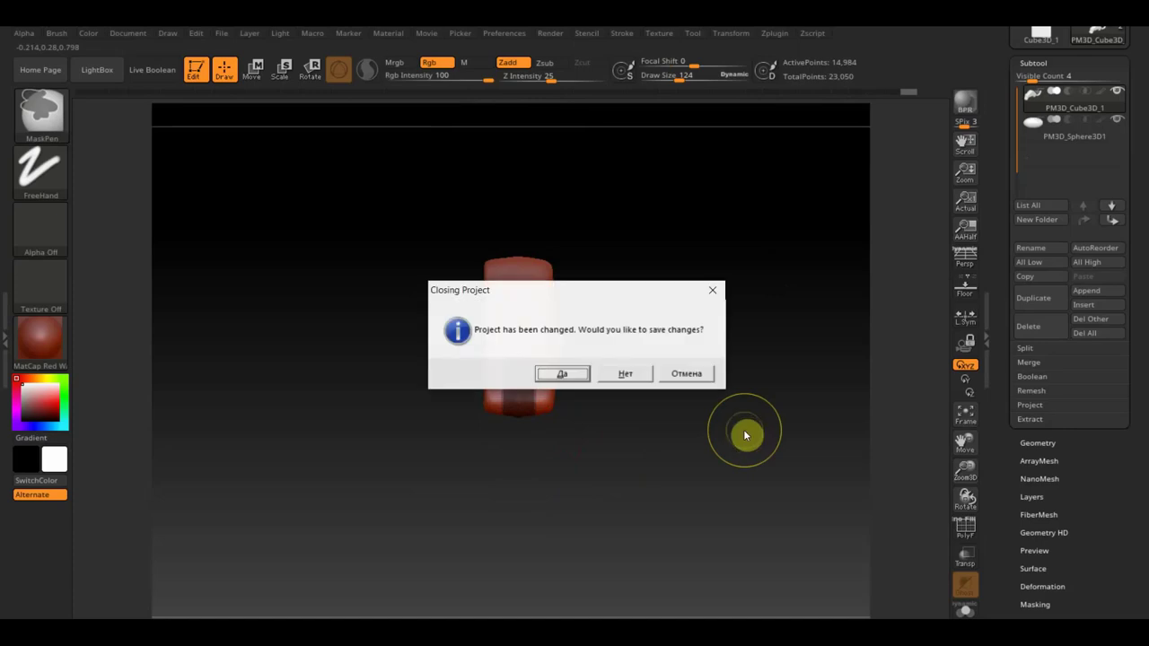
left_click(693, 375)
mouse_move(697, 380)
left_mouse_down()
mouse_move(723, 414)
mouse_move(662, 408)
mouse_move(656, 449)
left_mouse_up()
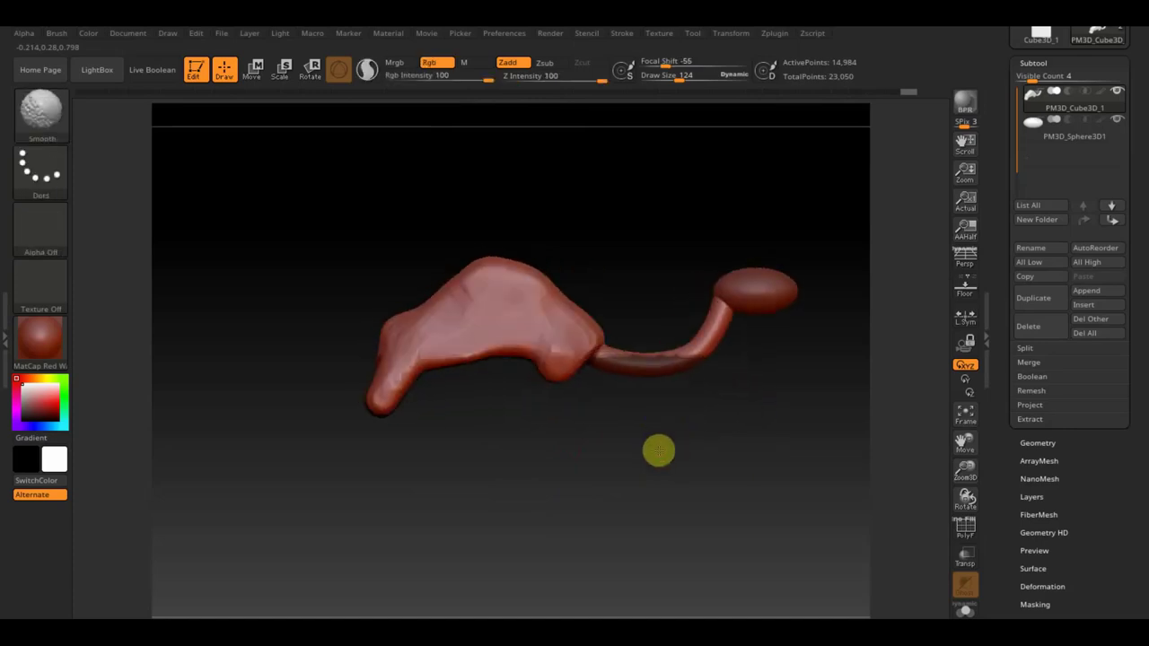
Mask a rectangle over the body and invert it, leaving only the front end editable.
mouse_move(811, 542)
left_mouse_down("ctrl")
mouse_move(437, 268)
mouse_move(419, 232)
mouse_move(512, 470)
mouse_move(472, 404)
mouse_move(497, 432)
left_mouse_up("ctrl")
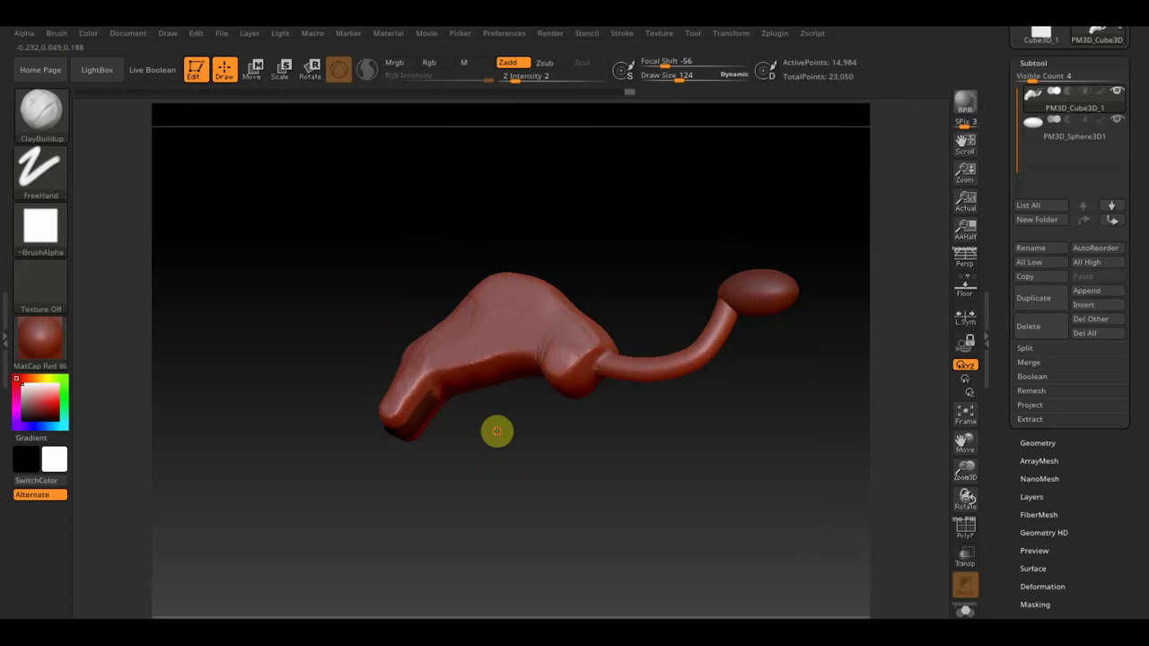
left_click(497, 431, "ctrl")
left_click_drag(498, 431, 617, 476)
mouse_move(516, 400)
left_mouse_down()
mouse_move(564, 493)
mouse_move(580, 495)
left_mouse_up()
Carve a notch into the front end with Move Topological, splitting it into two stubs.
left_click(63, 123)
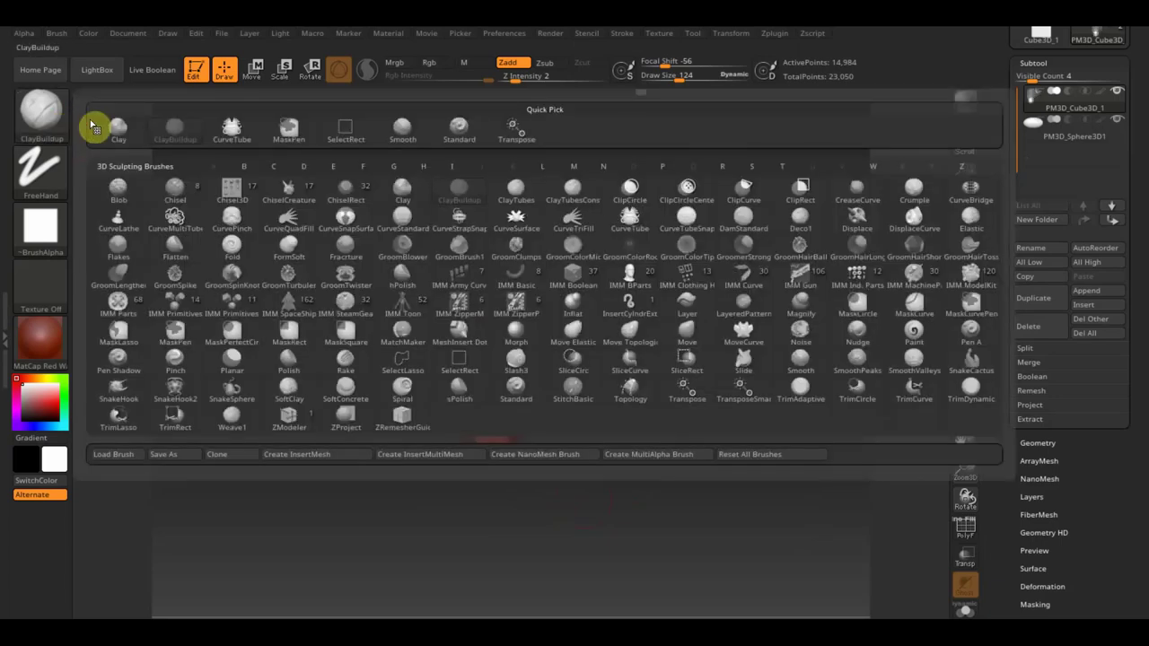
left_click(631, 329)
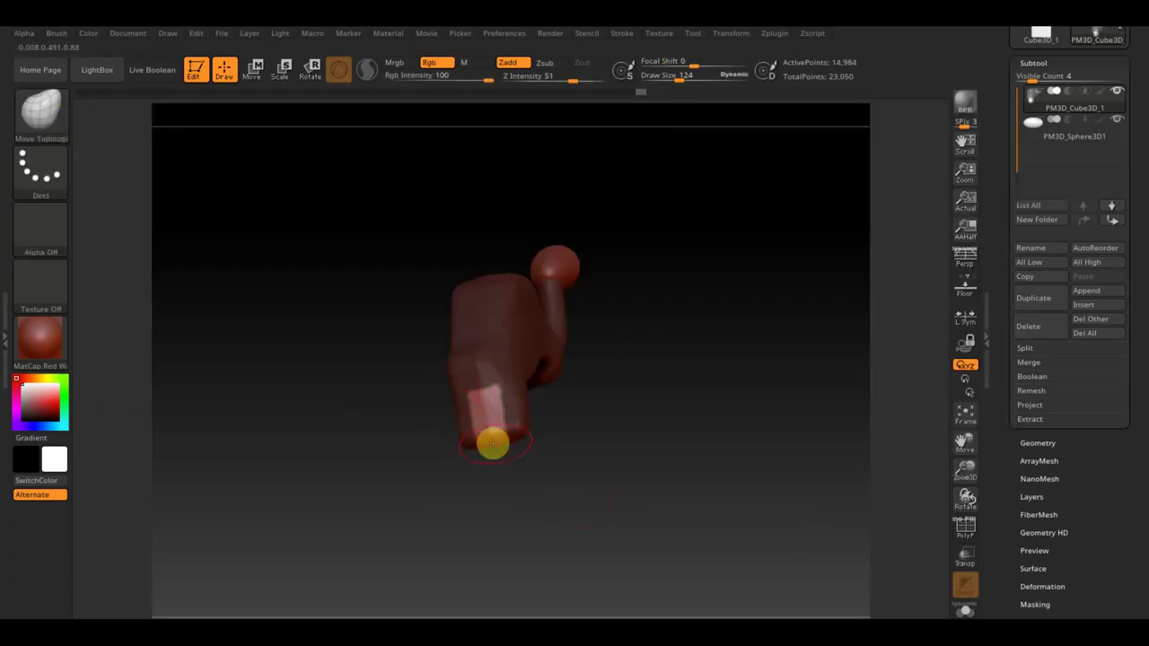
mouse_move(501, 416)
left_mouse_down()
mouse_move(562, 430)
mouse_move(623, 413)
mouse_move(580, 431)
mouse_move(553, 473)
left_mouse_up()
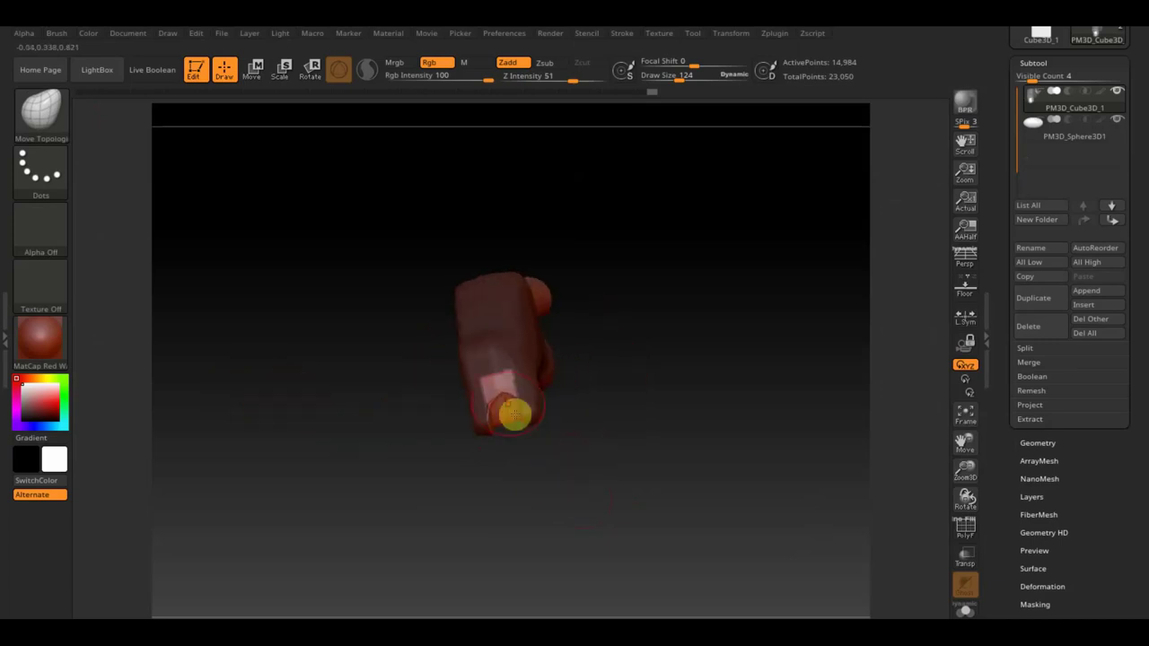
mouse_move(497, 372)
left_mouse_down()
mouse_move(536, 436)
mouse_move(502, 369)
left_mouse_up()
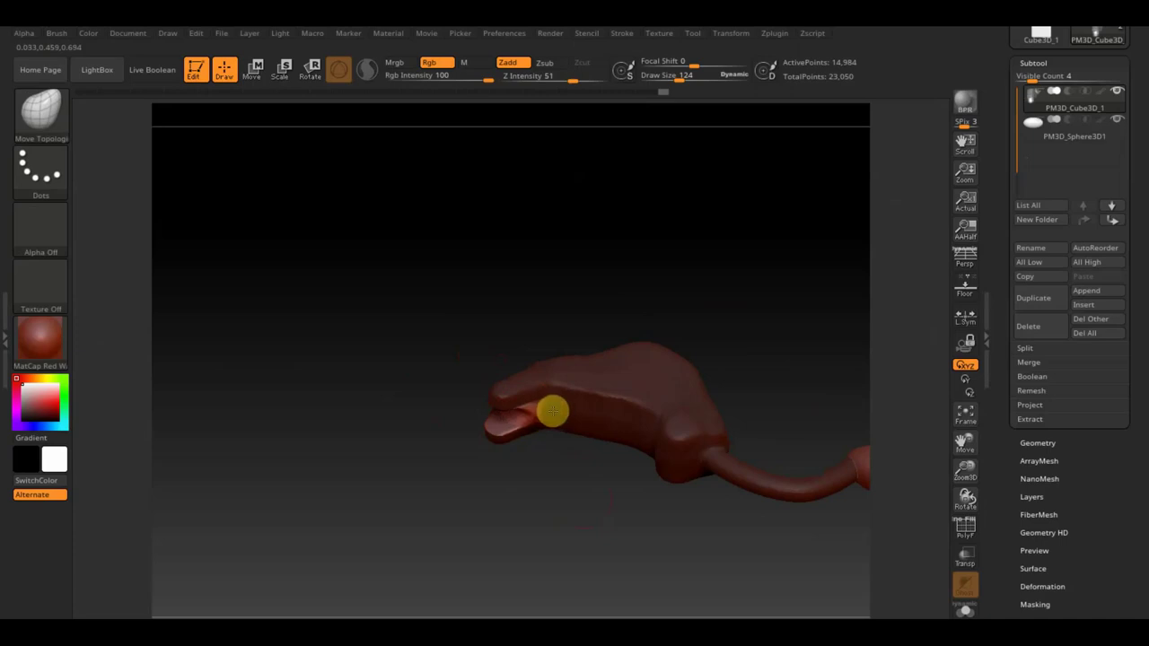
mouse_move(554, 407)
left_mouse_down()
mouse_move(448, 461)
mouse_move(481, 502)
left_mouse_up()
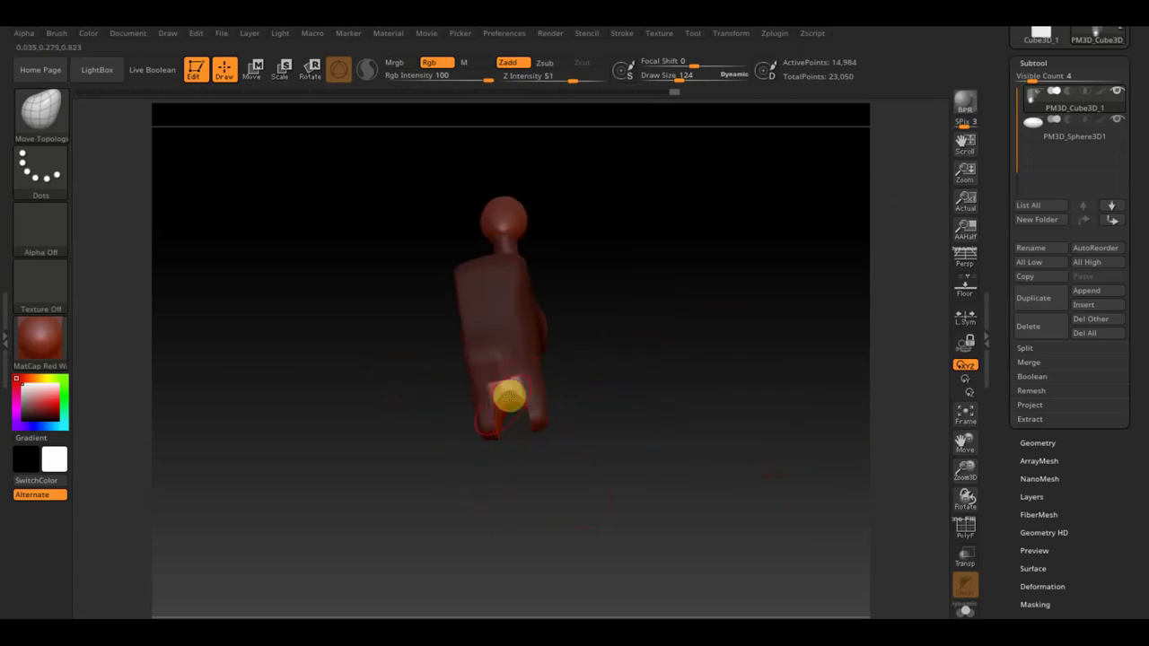
mouse_move(634, 328)
left_mouse_down("ctrl")
mouse_move(698, 393)
mouse_move(693, 380)
left_mouse_up("ctrl")
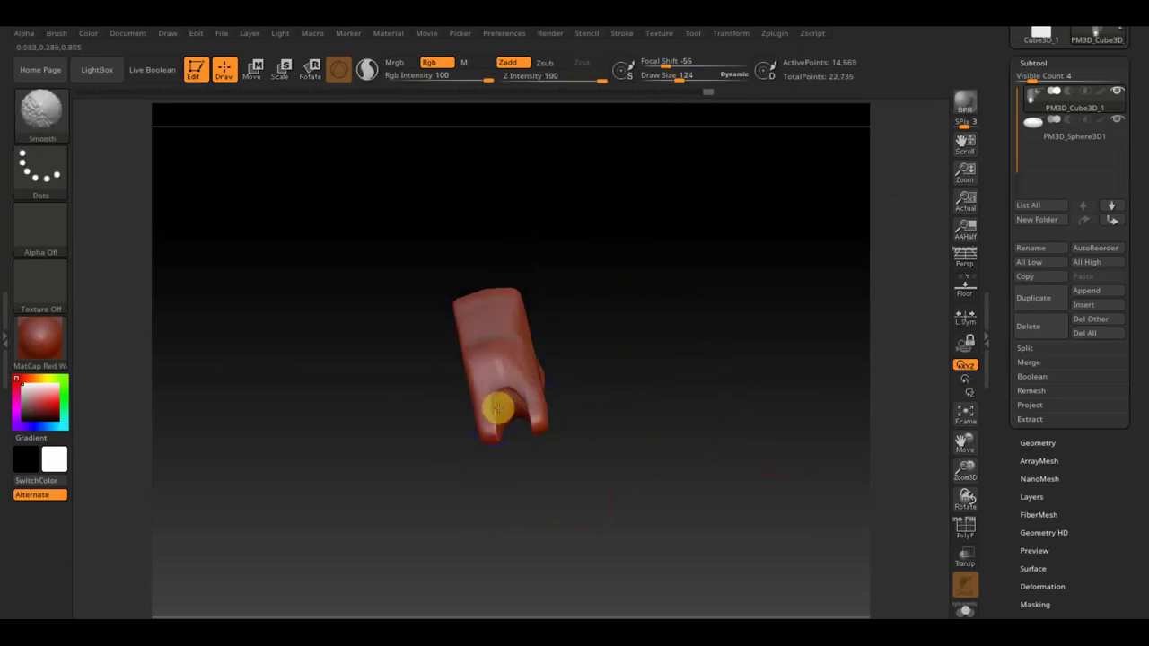
left_click_drag(577, 437, 918, 464)
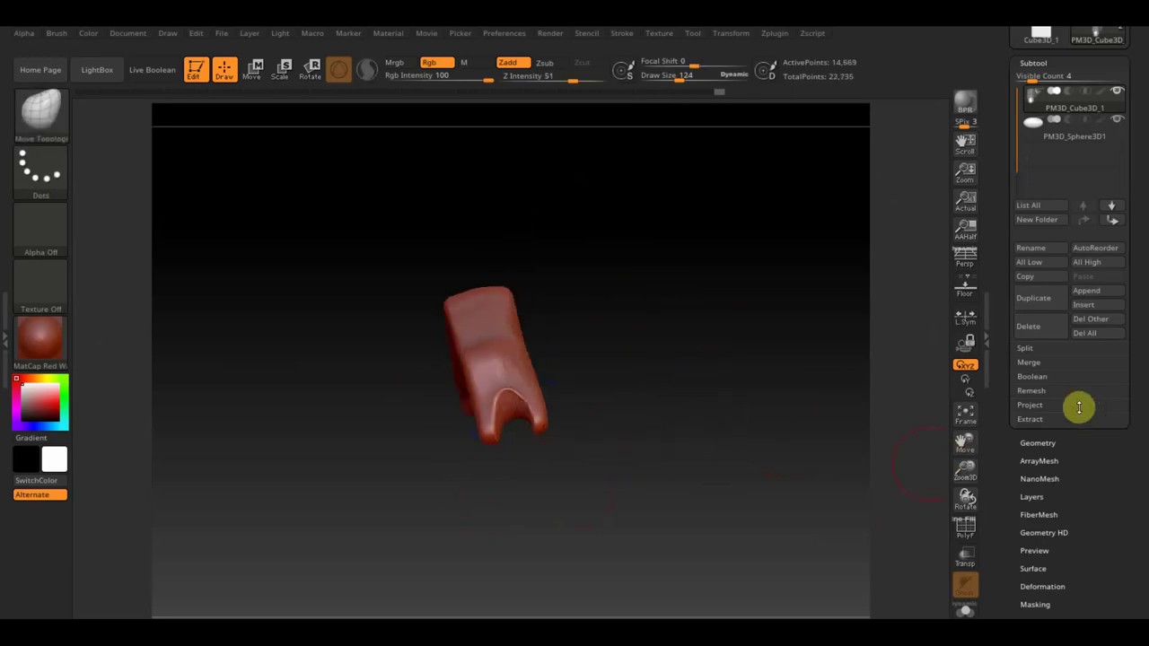
left_click(1055, 441)
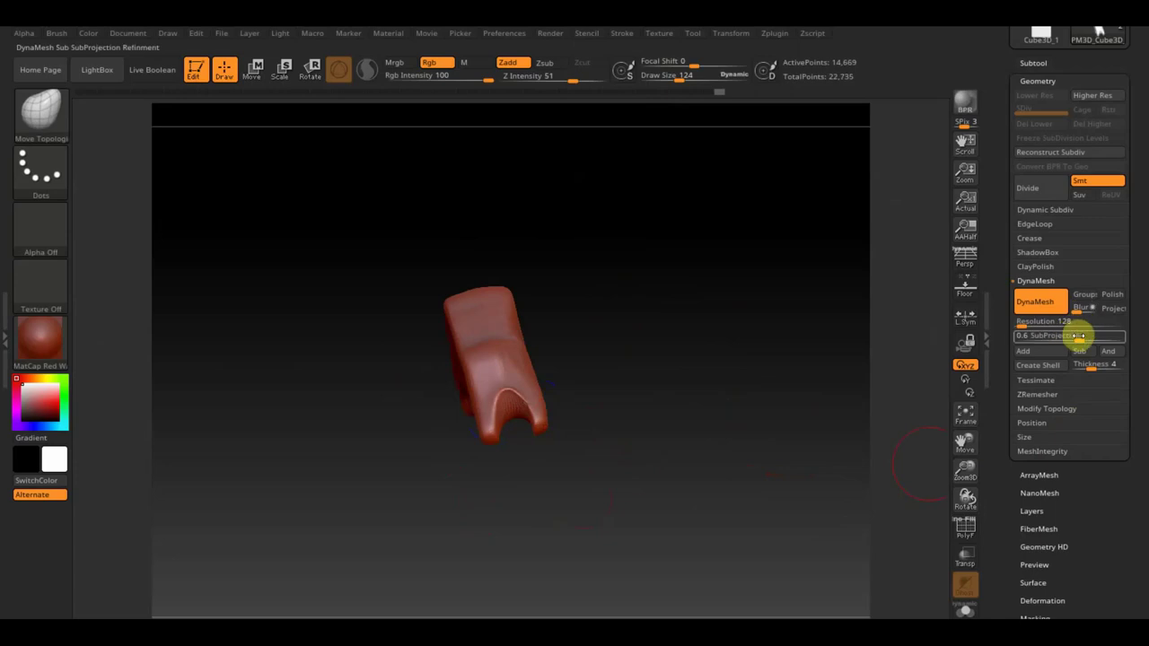
Apply Mirror And Weld from Modify Topology, then reduce Draw Size to 81.
left_click(1049, 409)
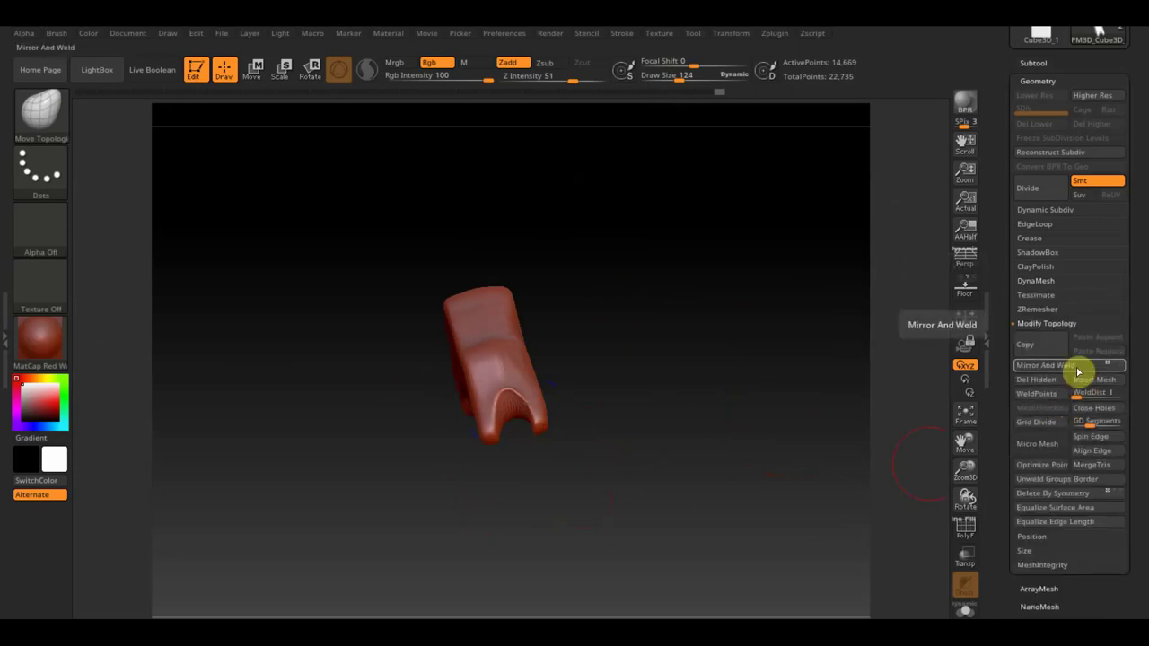
left_click(1077, 365)
left_click_drag(610, 419, 592, 389)
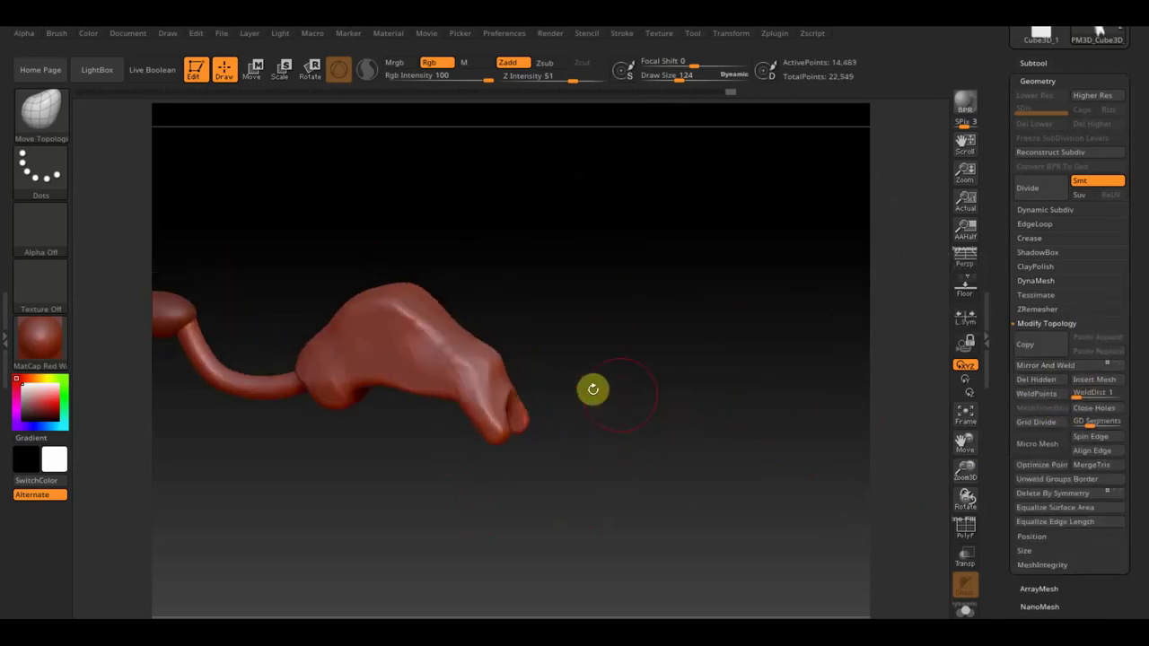
mouse_move(659, 374)
left_mouse_down()
mouse_move(602, 372)
mouse_move(638, 385)
mouse_move(593, 414)
mouse_move(641, 487)
left_mouse_up()
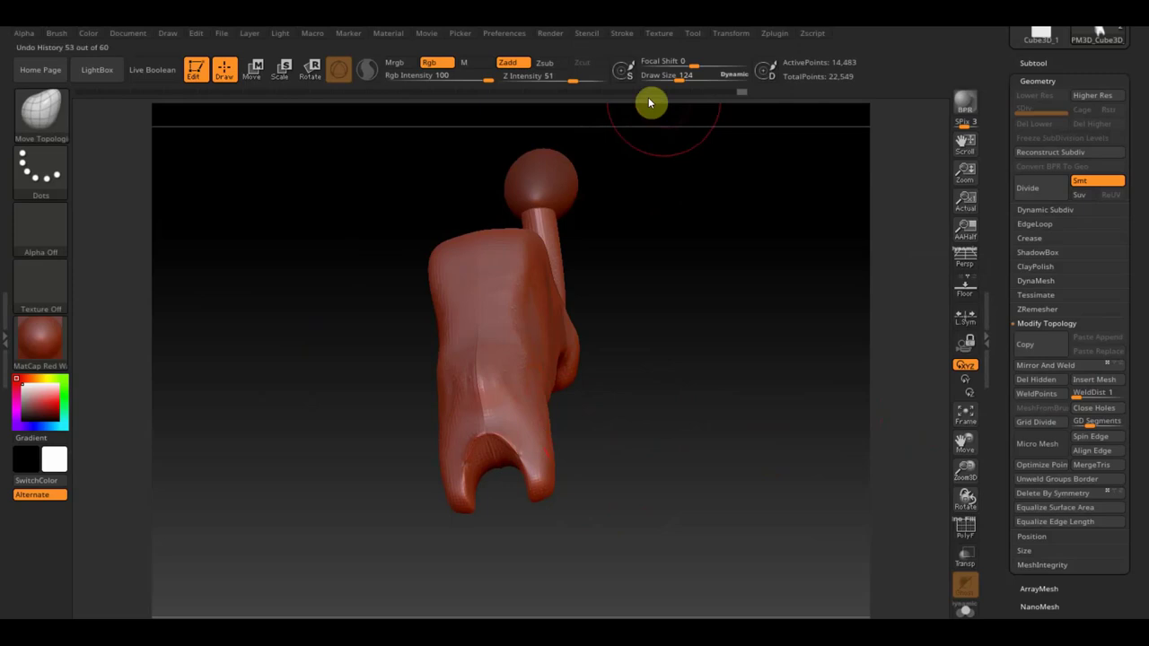
left_click_drag(673, 78, 664, 78)
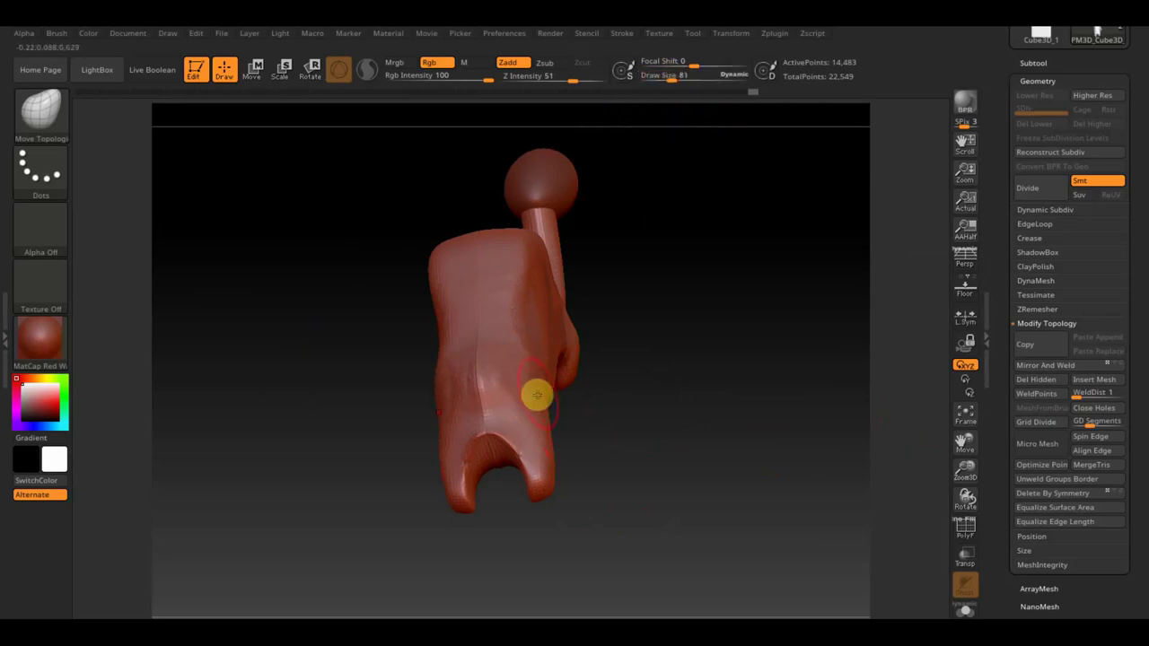
mouse_move(639, 485)
left_mouse_down()
mouse_move(585, 546)
mouse_move(579, 483)
mouse_move(405, 428)
left_mouse_up()
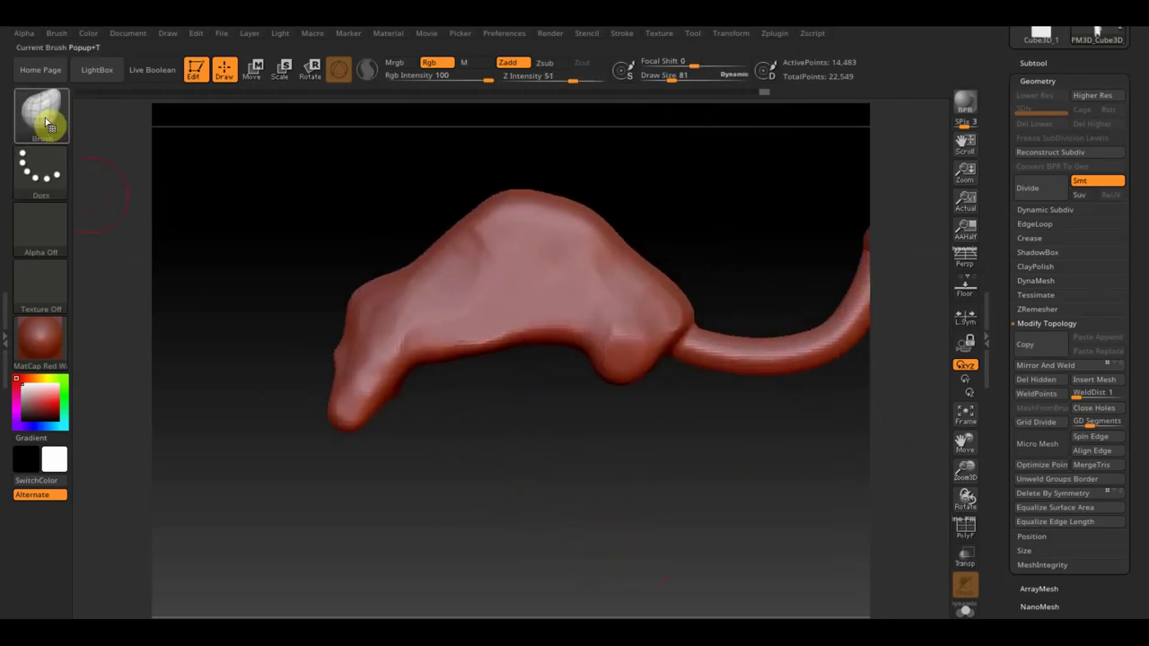
Try a Standard brush stroke on the lower leg tip, then undo it.
left_click(51, 123)
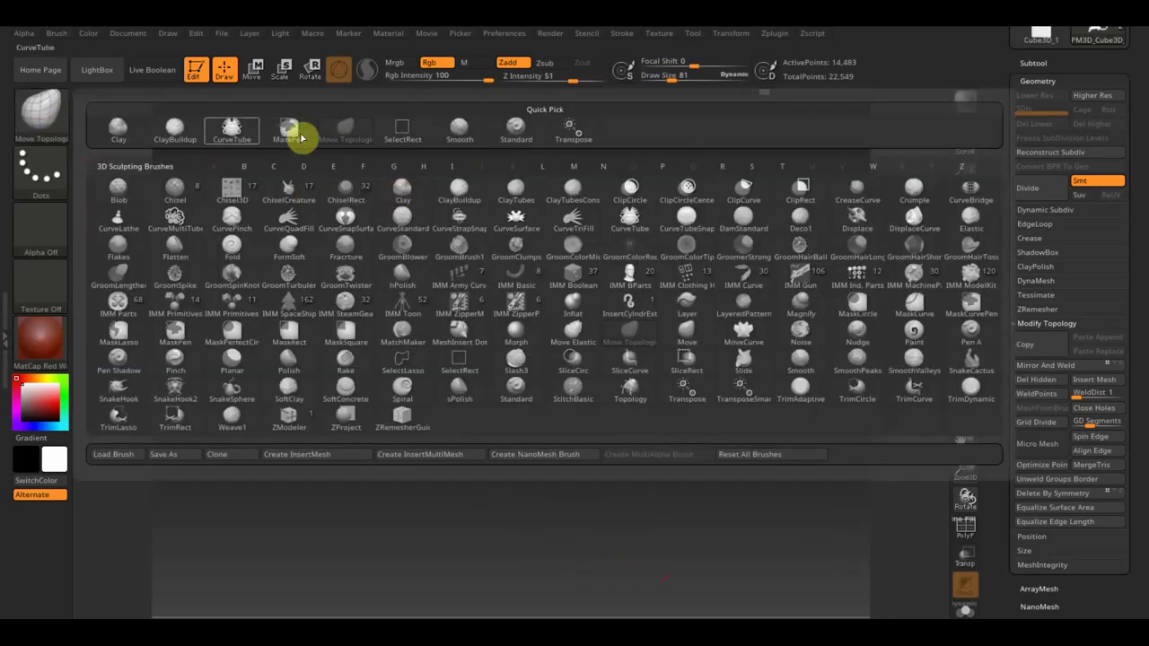
mouse_move(175, 131)
left_click(516, 131)
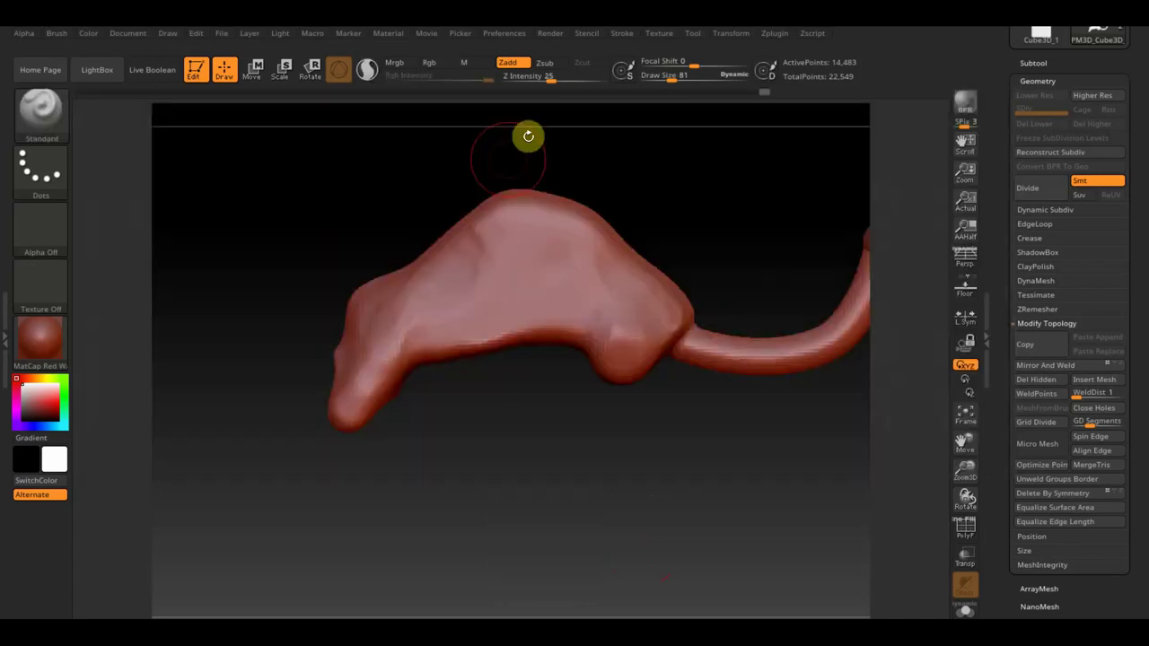
left_click_drag(431, 443, 401, 436)
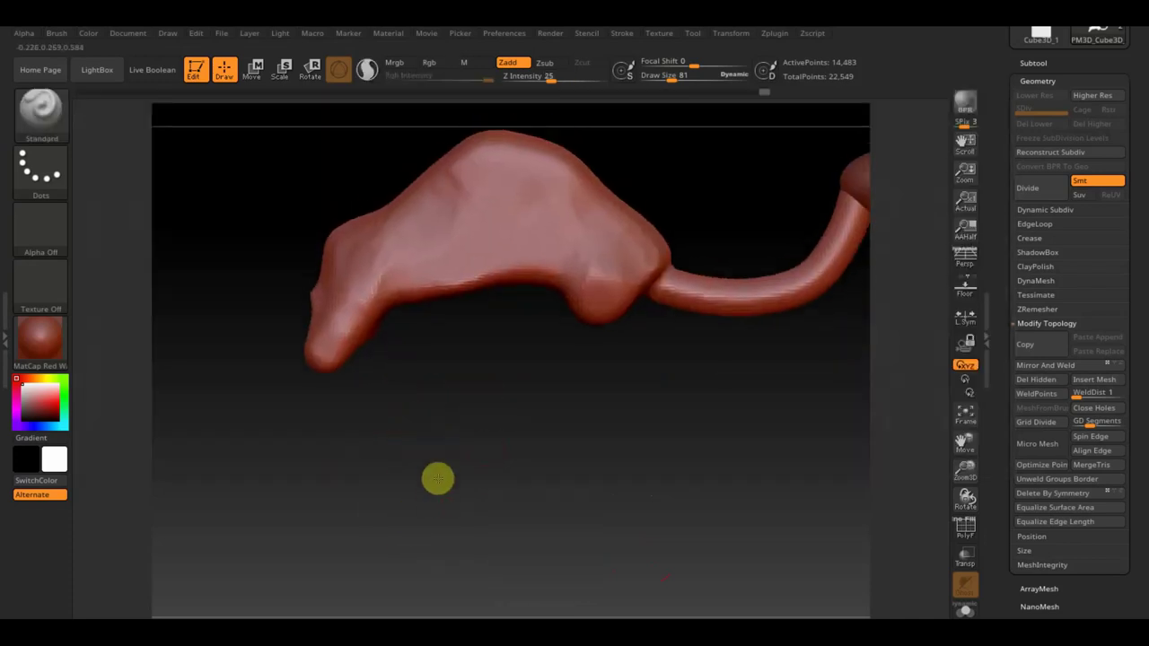
mouse_move(343, 368)
left_mouse_down()
mouse_move(329, 389)
mouse_move(339, 385)
left_mouse_up()
key("ctrl+z")
key("ctrl+z")
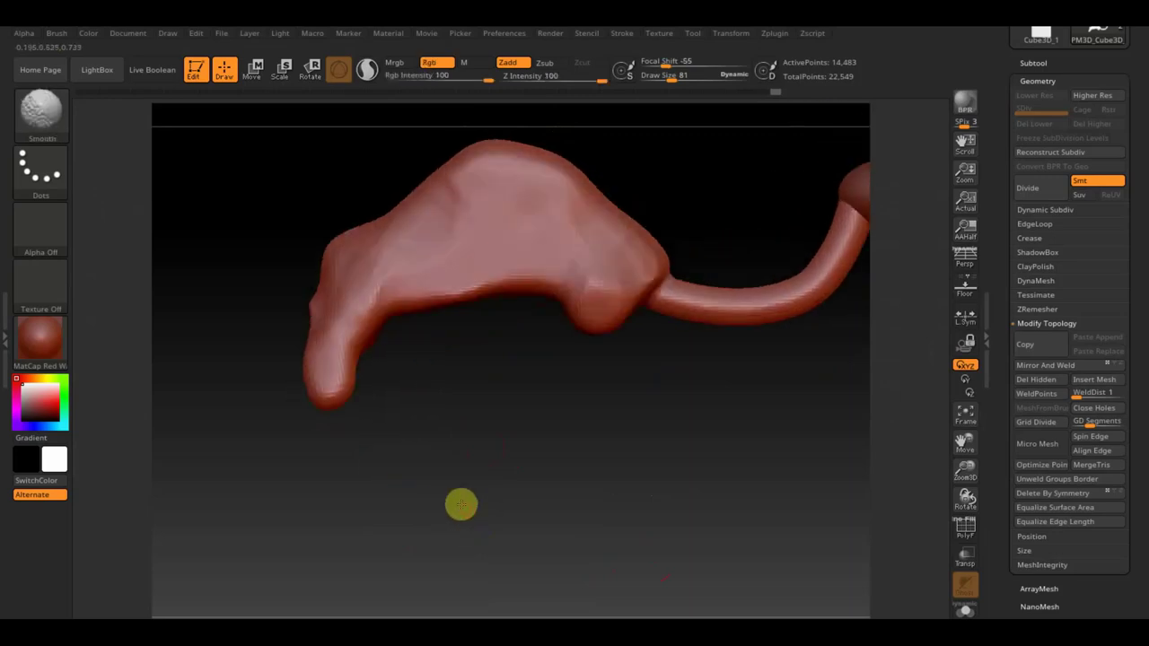
With Move Topological at Draw Size 157, pull the lower leg tip into a long point.
left_click(40, 113)
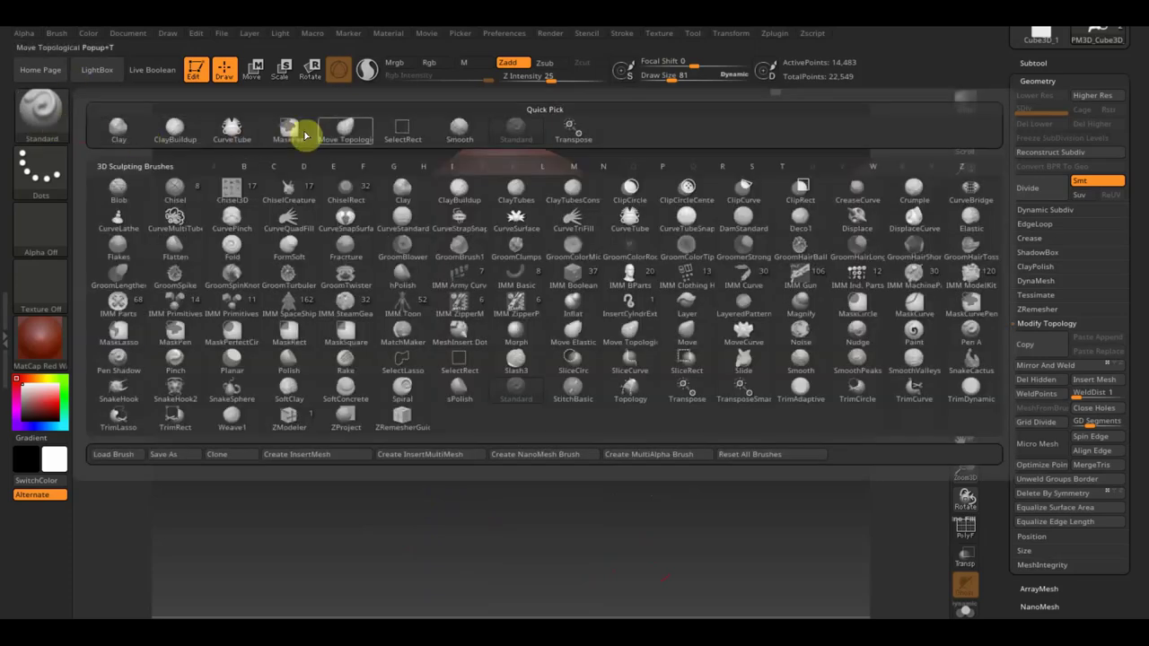
left_click(357, 131)
left_click_drag(708, 70, 685, 82)
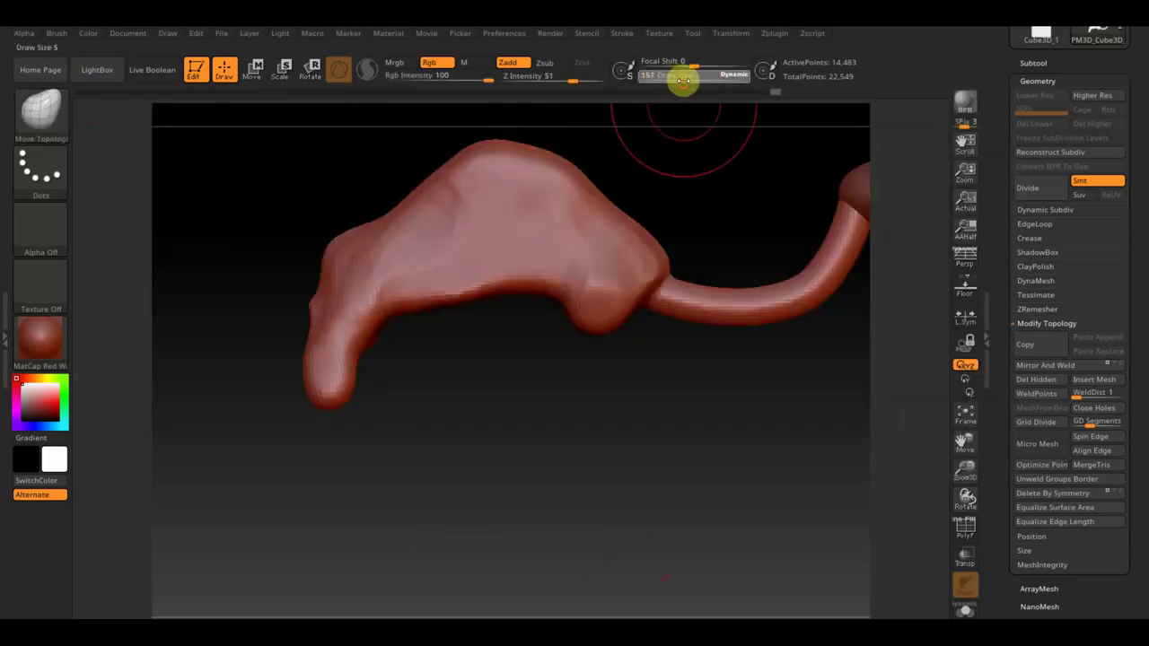
left_click_drag(332, 406, 357, 420)
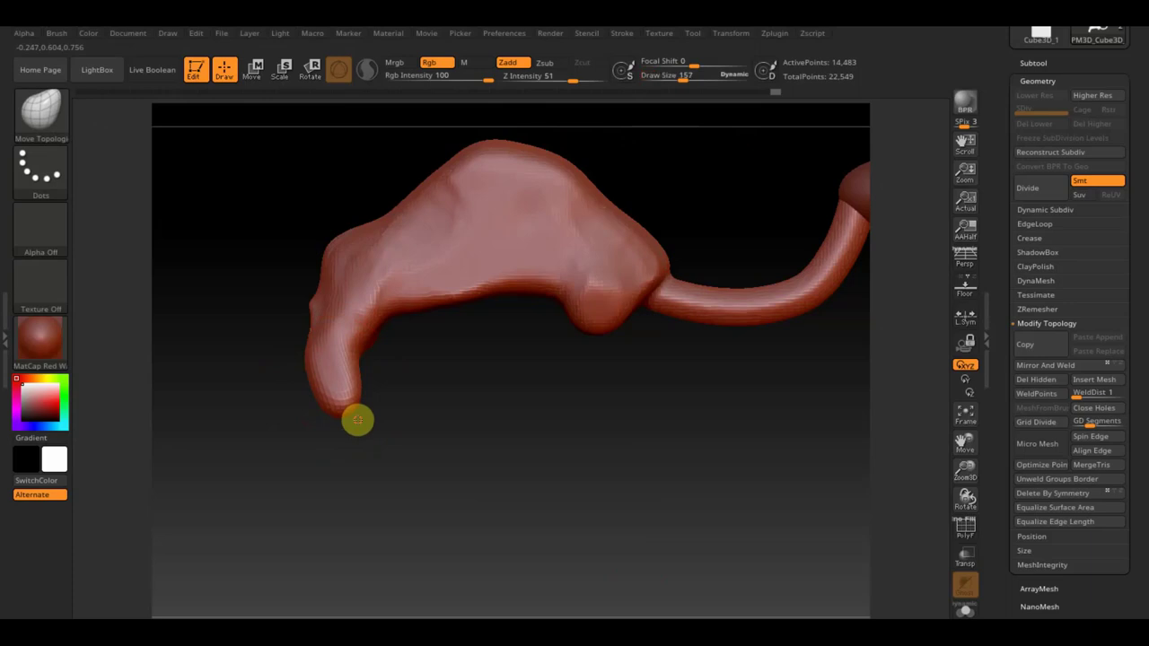
key("ctrl+z")
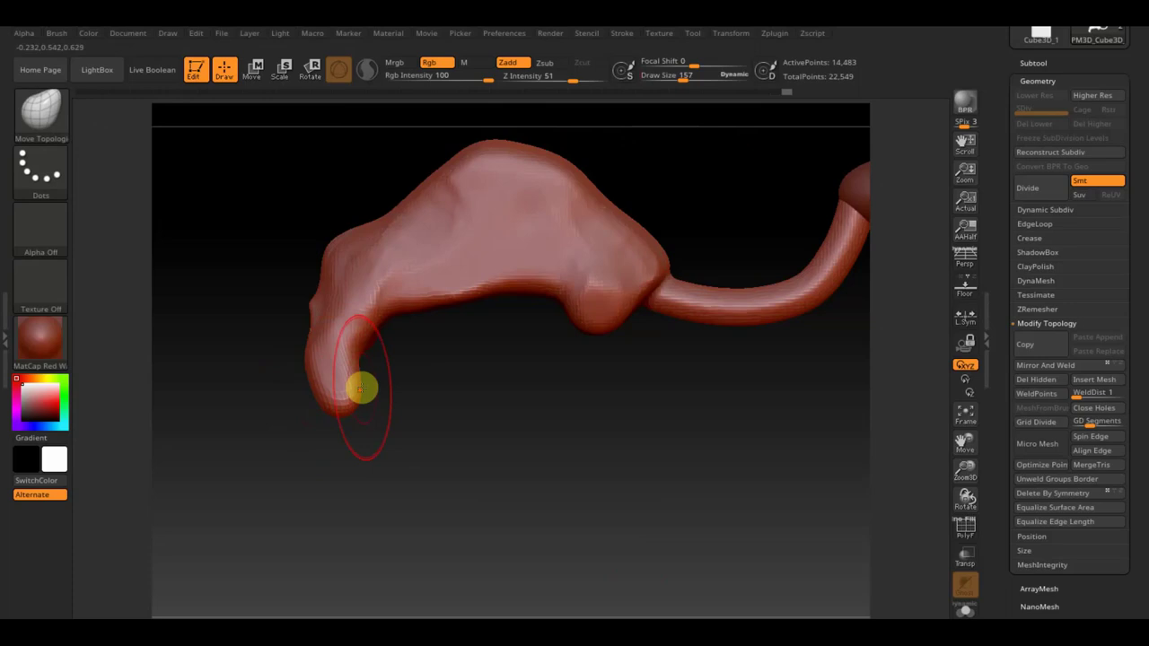
left_click_drag(350, 410, 265, 409)
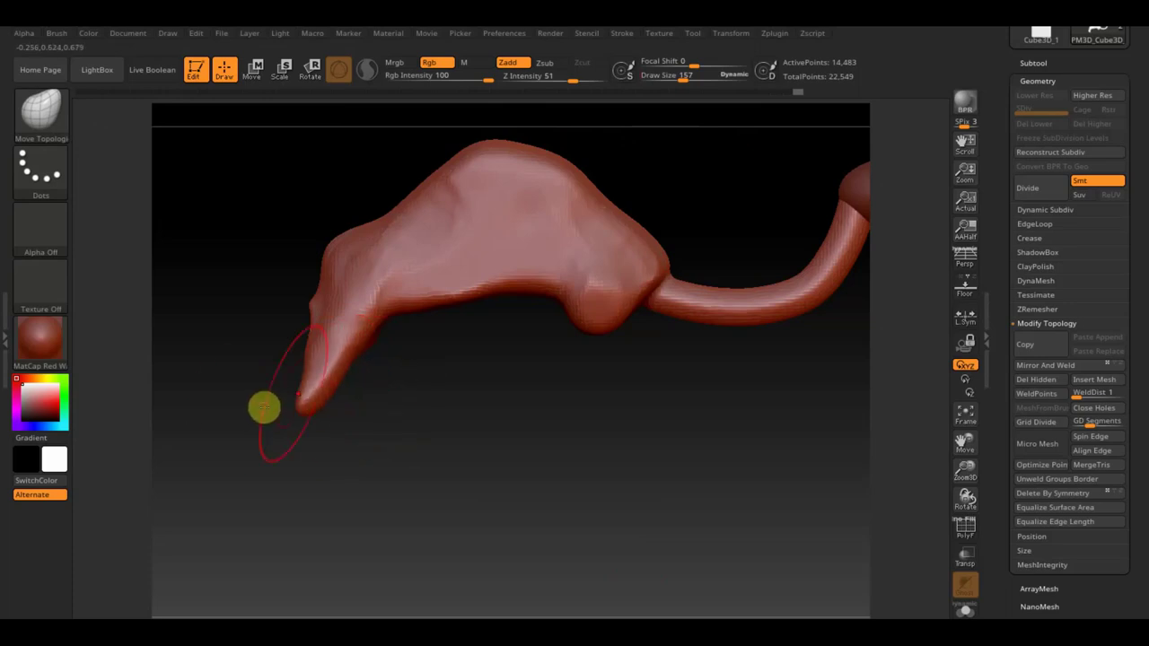
left_click_drag(308, 339, 350, 344)
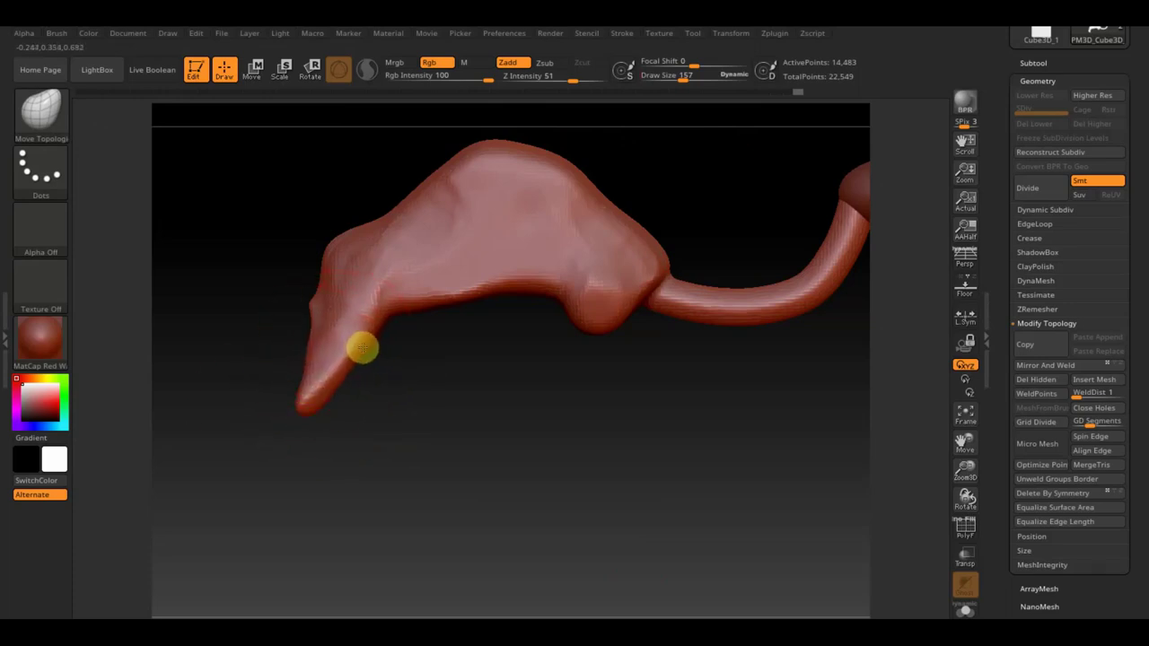
left_click_drag(320, 392, 220, 397)
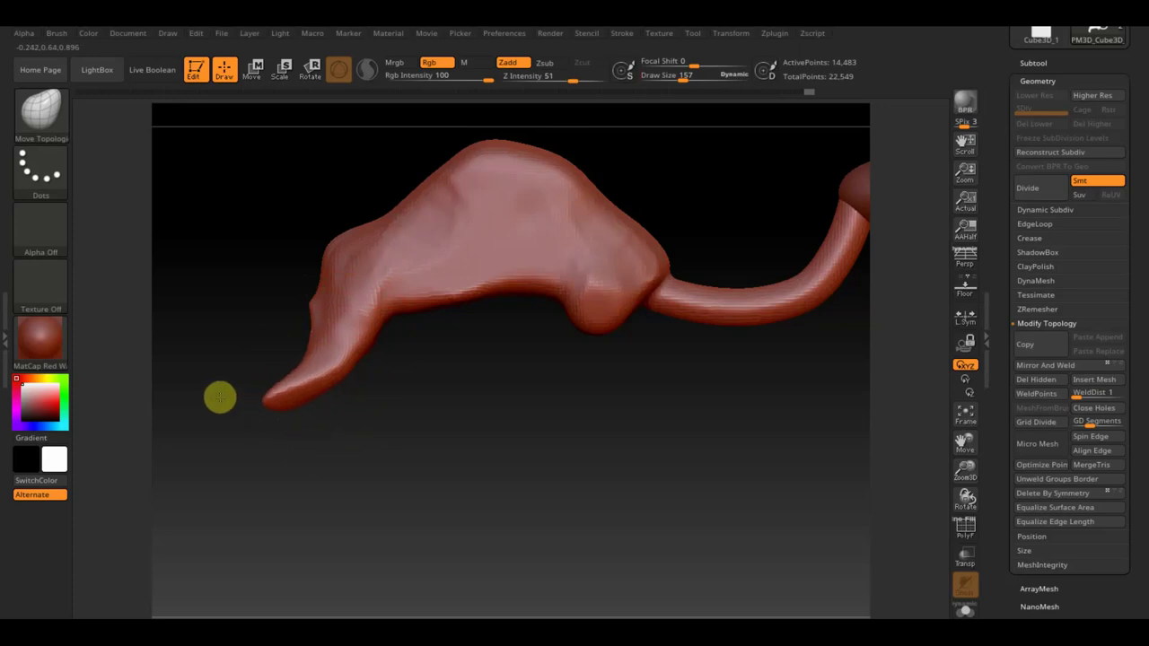
Raise the arch between the legs and smooth the flap, lower bump and body bulges.
mouse_move(235, 398)
left_mouse_down()
mouse_move(390, 461)
mouse_move(377, 474)
left_mouse_up()
mouse_move(510, 341)
left_mouse_down()
mouse_move(512, 319)
mouse_move(623, 405)
mouse_move(493, 361)
left_mouse_up()
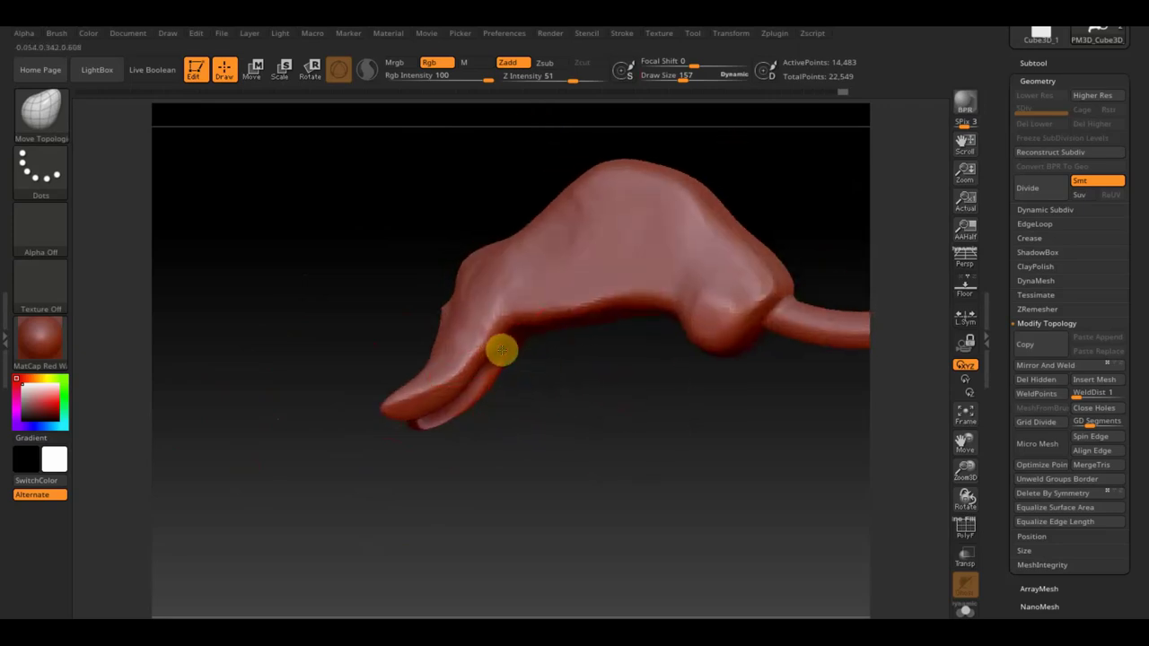
mouse_move(531, 331)
left_mouse_down("shift")
mouse_move(616, 323)
mouse_move(631, 310)
mouse_move(665, 404)
left_mouse_up("shift")
mouse_move(657, 338)
left_mouse_down("shift")
mouse_move(680, 324)
mouse_move(662, 341)
mouse_move(610, 323)
mouse_move(603, 345)
mouse_move(588, 332)
mouse_move(649, 325)
left_mouse_up("shift")
mouse_move(634, 390)
left_mouse_down()
mouse_move(624, 440)
mouse_move(643, 520)
mouse_move(618, 566)
left_mouse_up()
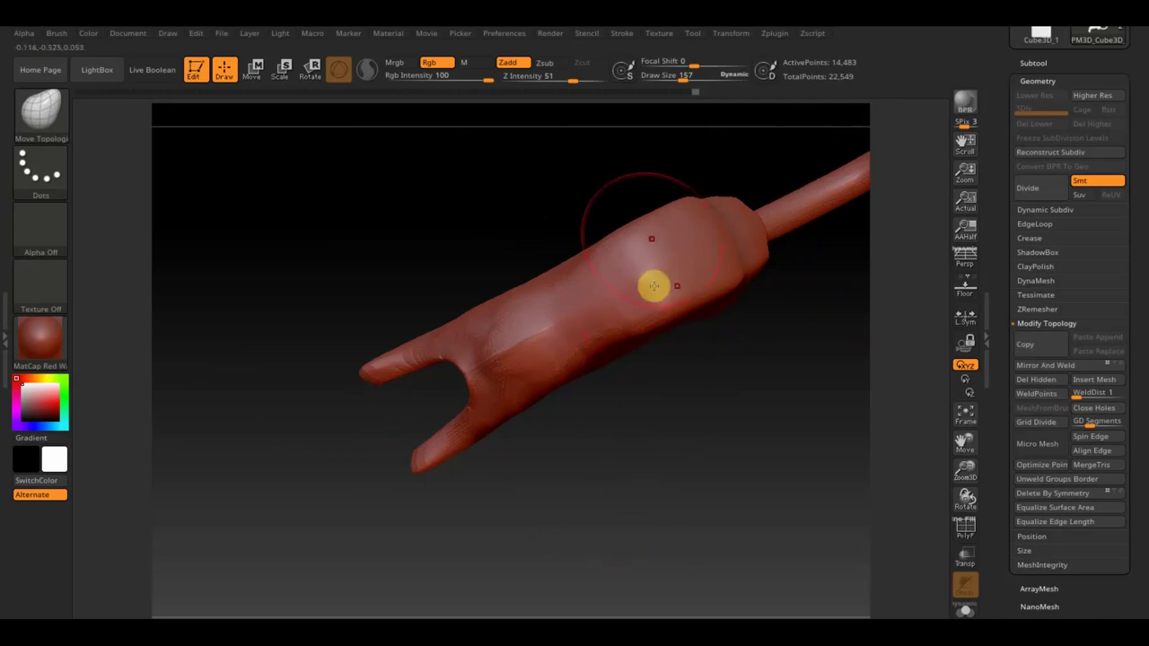
mouse_move(647, 221)
left_mouse_down("shift")
mouse_move(654, 234)
mouse_move(612, 245)
mouse_move(621, 259)
left_mouse_up("shift")
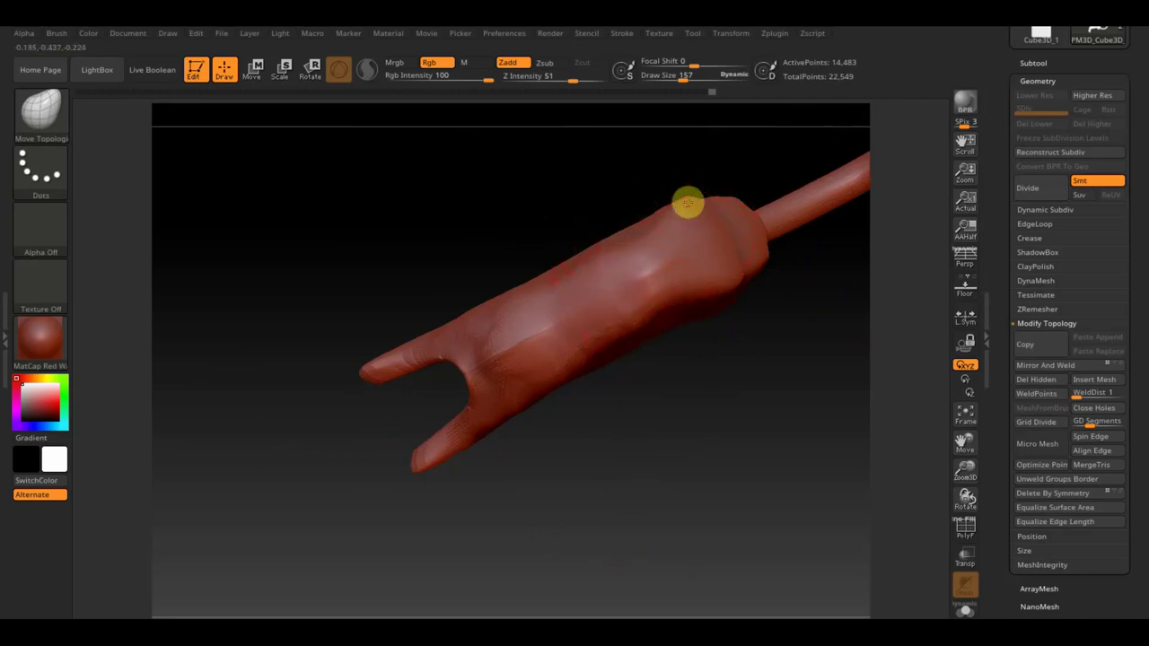
mouse_move(710, 395)
left_mouse_down()
mouse_move(726, 371)
mouse_move(709, 315)
left_mouse_up()
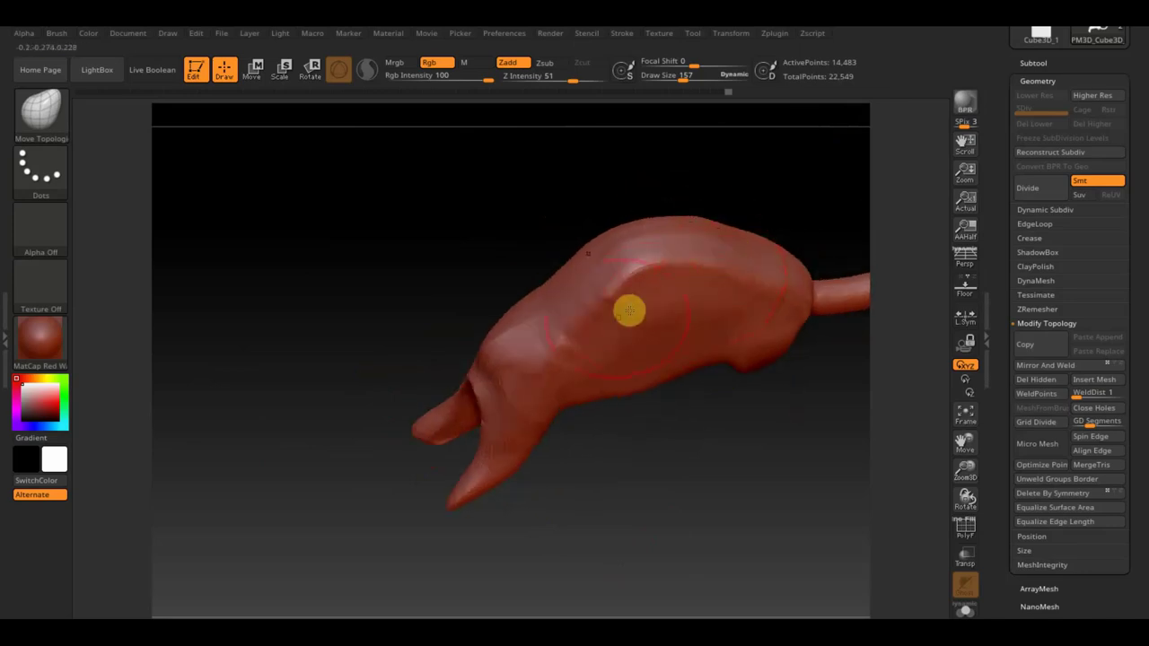
left_click_drag(656, 267, 561, 351, "shift")
mouse_move(619, 422)
left_mouse_down()
mouse_move(664, 503)
mouse_move(518, 461)
mouse_move(513, 441)
mouse_move(529, 465)
mouse_move(600, 441)
left_mouse_up()
left_click(55, 119)
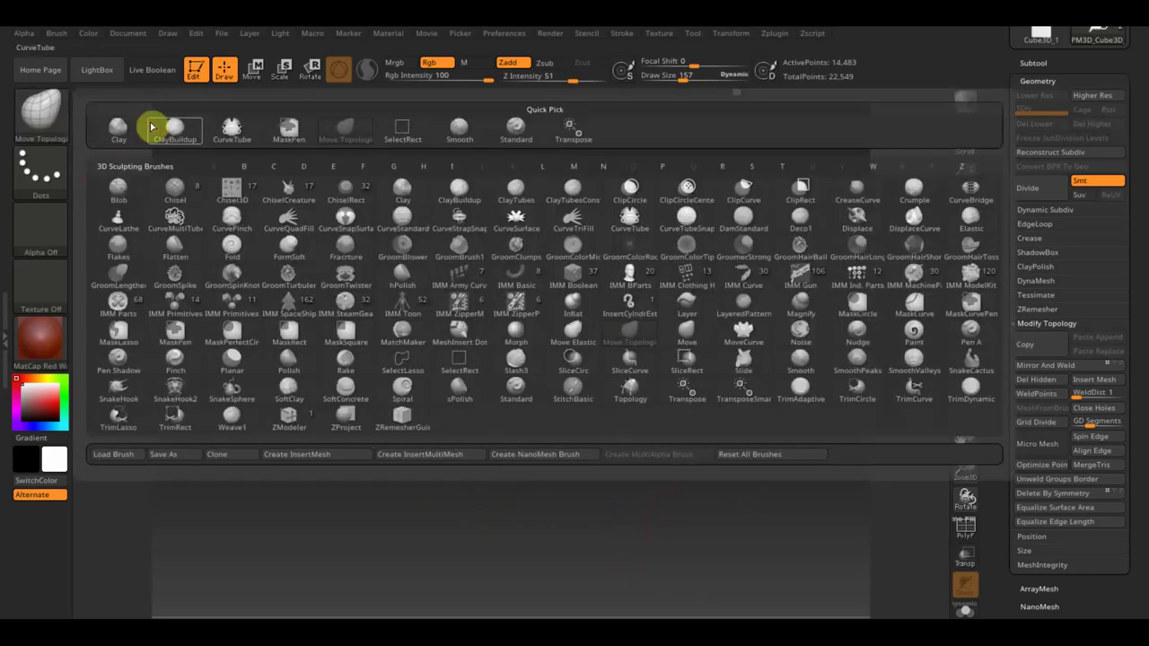
Round and extend the two leg tips with the Standard brush at Draw Size 73.
left_click(514, 130)
mouse_move(524, 408)
left_mouse_down()
mouse_move(462, 372)
mouse_move(392, 397)
left_mouse_up()
left_click_drag(690, 81, 673, 92)
left_click_drag(589, 455, 718, 418, "alt")
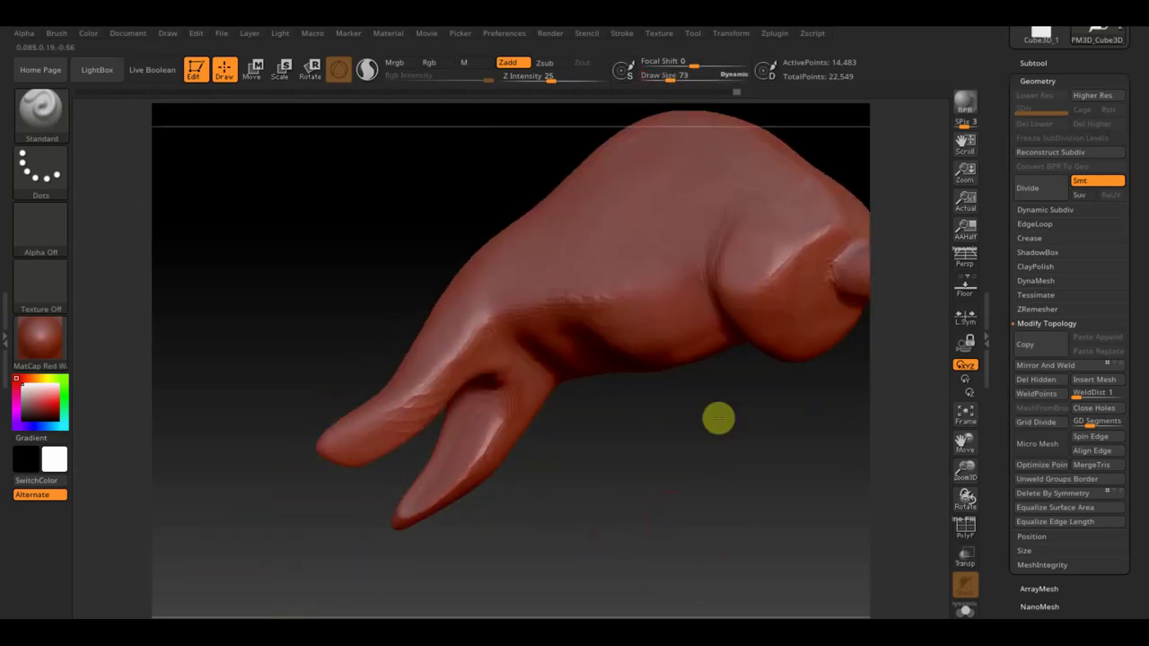
left_click_drag(344, 468, 350, 457)
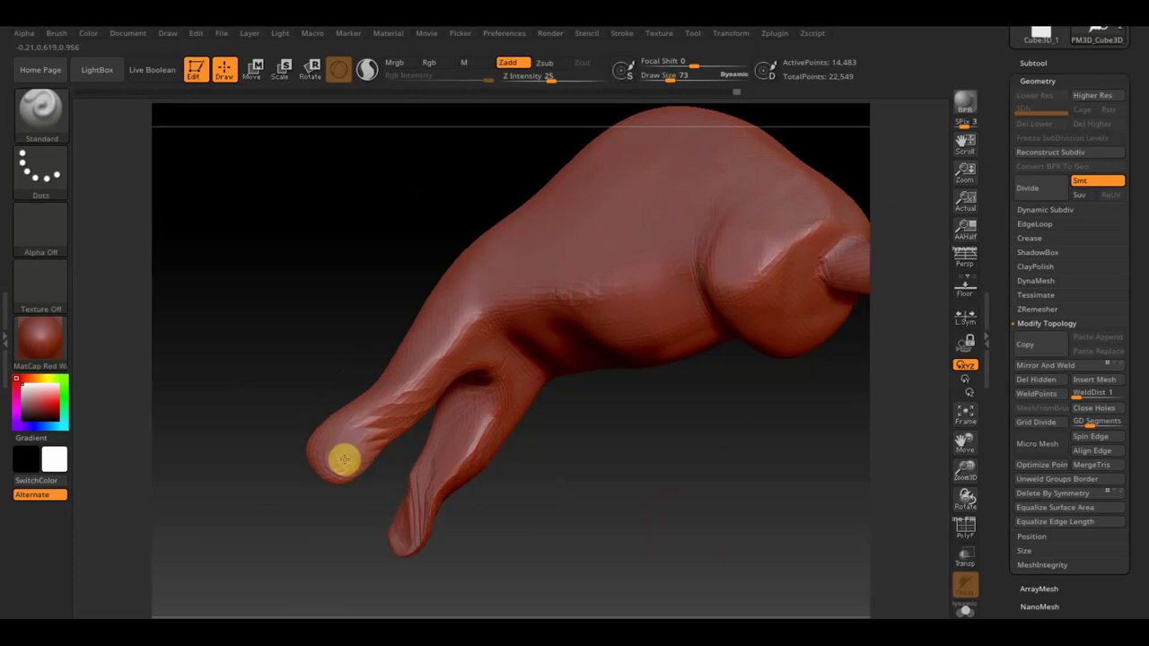
Stretch the leg tip further down with Move Topologic and smooth it.
mouse_move(313, 261)
left_mouse_down()
mouse_move(340, 308)
mouse_move(512, 487)
left_mouse_up()
left_click(42, 115)
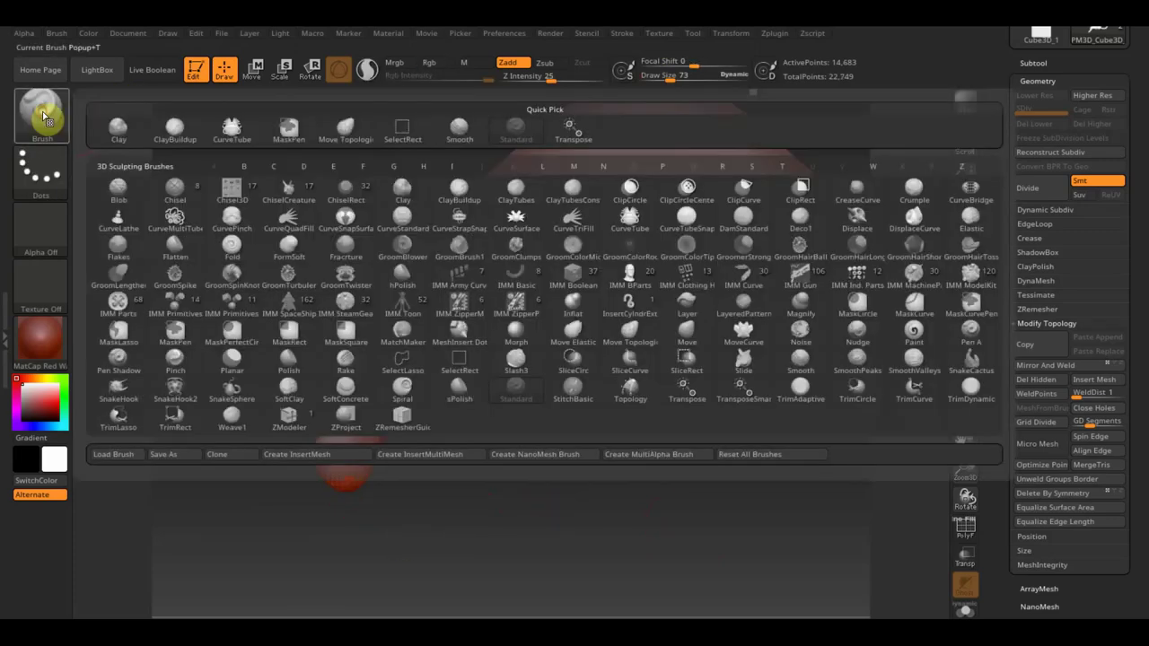
left_click(346, 129)
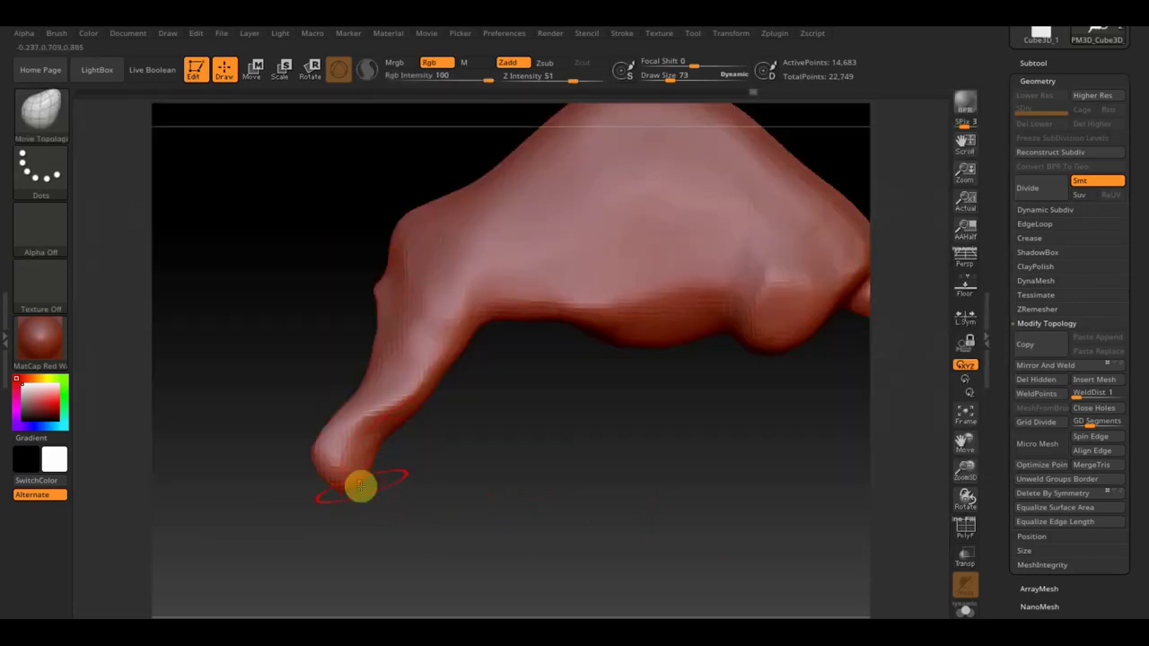
mouse_move(362, 482)
left_mouse_down()
mouse_move(384, 530)
mouse_move(377, 568)
left_mouse_up()
mouse_move(541, 549)
left_mouse_down()
mouse_move(511, 455)
mouse_move(472, 515)
mouse_move(385, 491)
left_mouse_up()
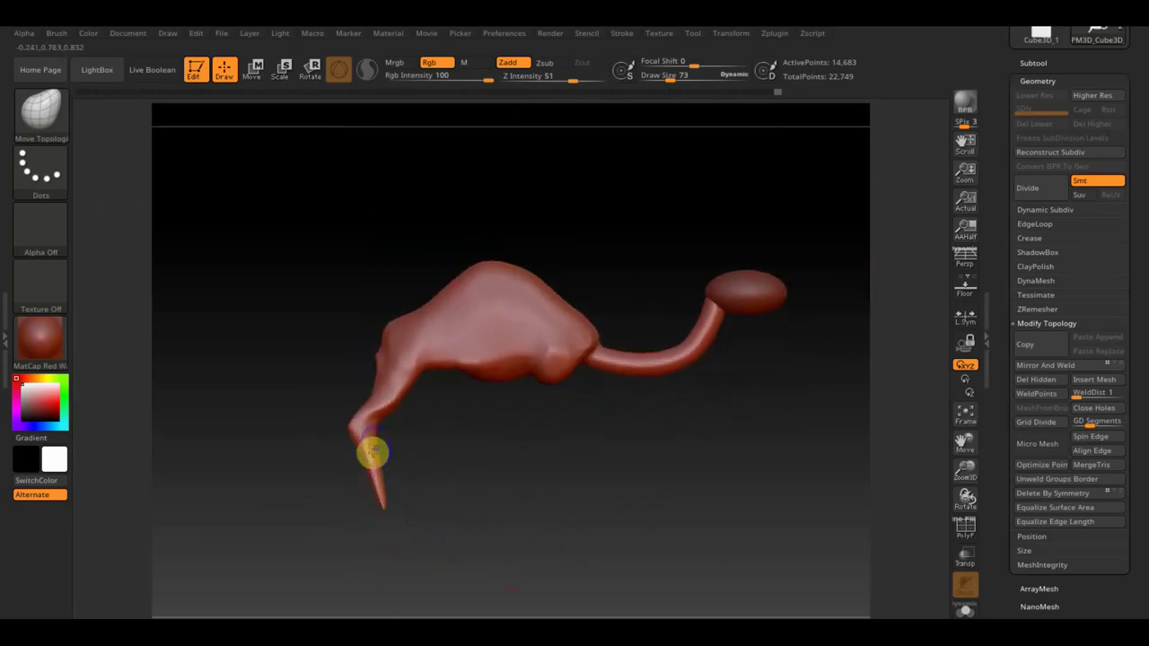
key("shift")
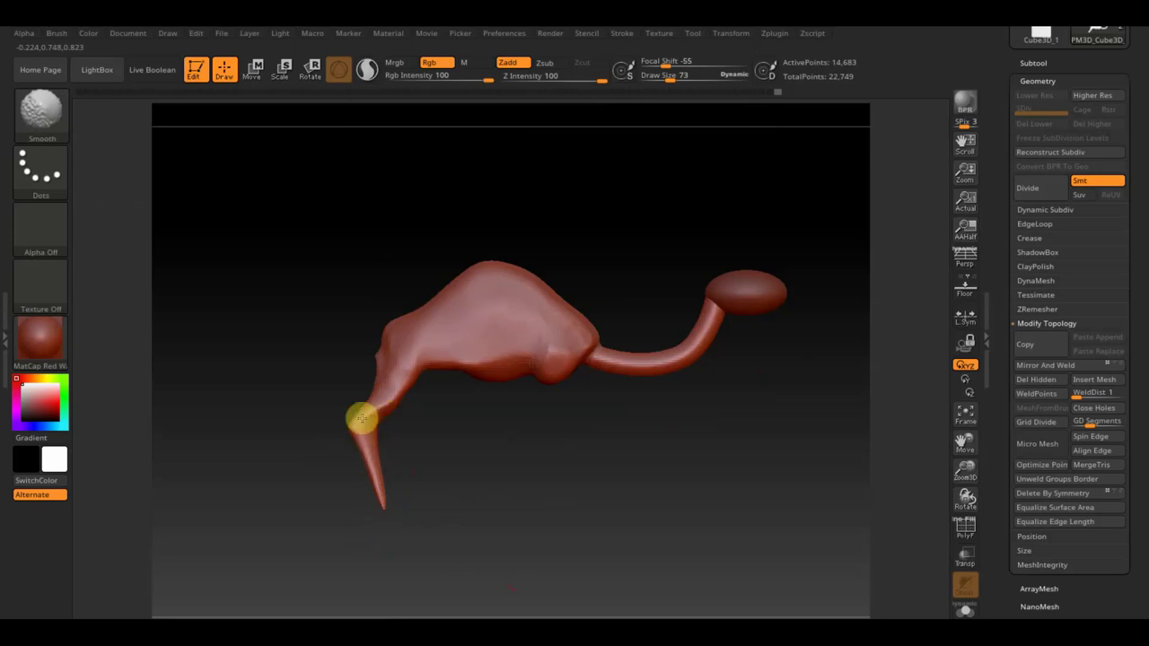
mouse_move(439, 431)
left_mouse_down()
mouse_move(312, 494)
mouse_move(482, 497)
left_mouse_up()
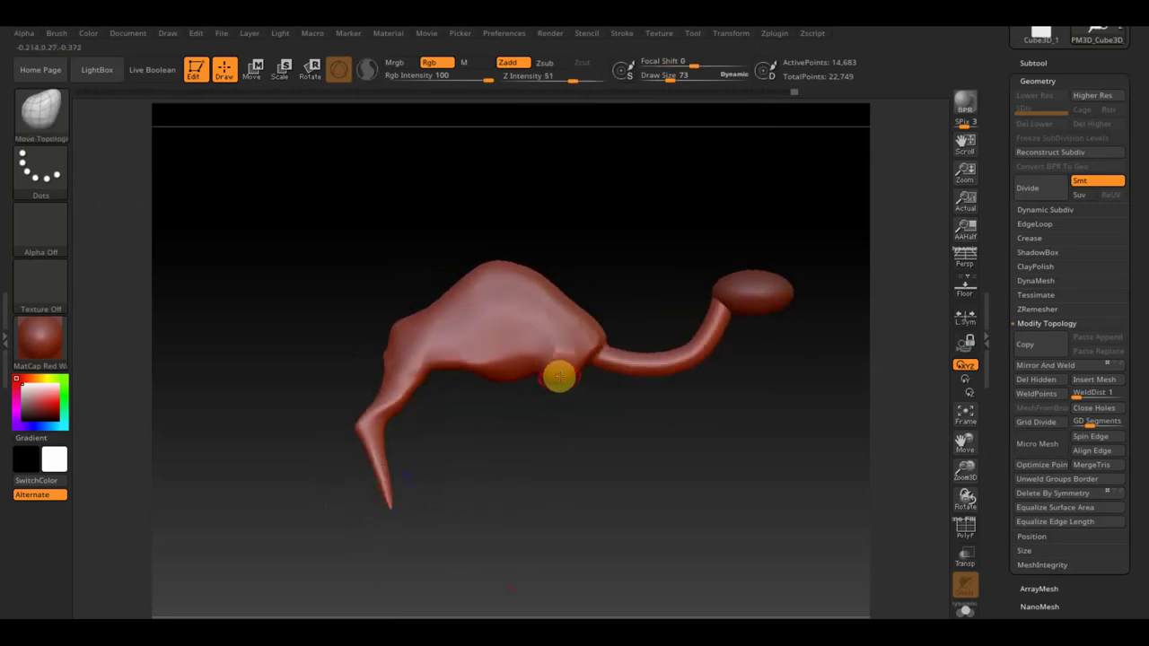
key("ctrl")
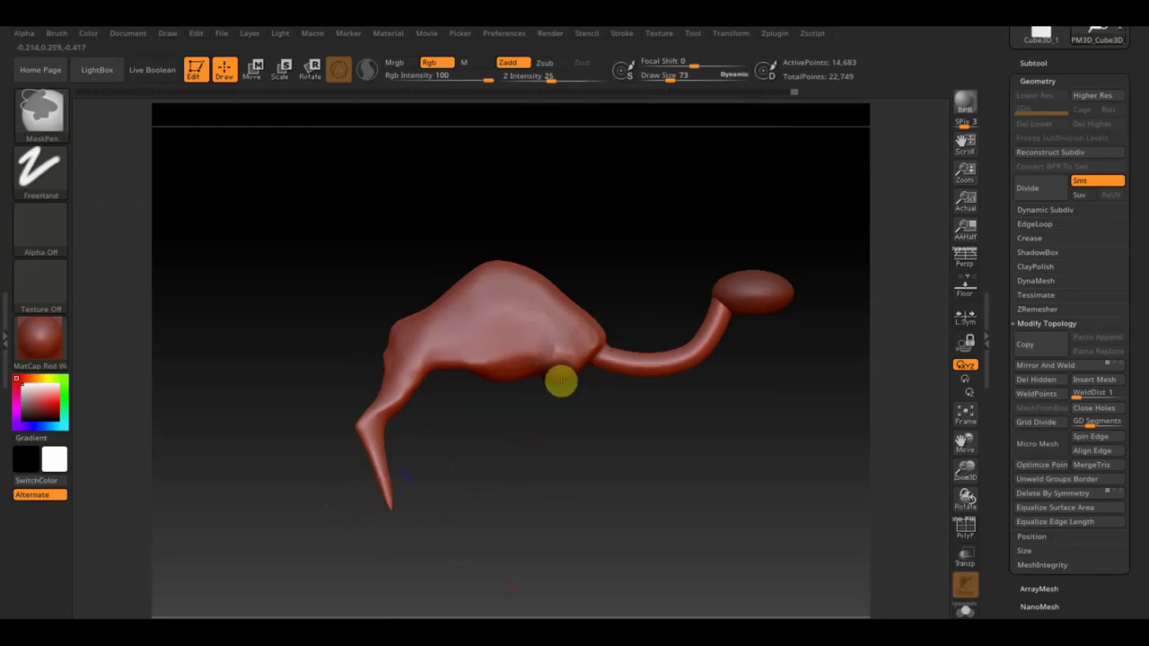
Mask a belly spot, invert it, and pull it out as a leg with the Move transpose.
left_click(560, 381, "ctrl")
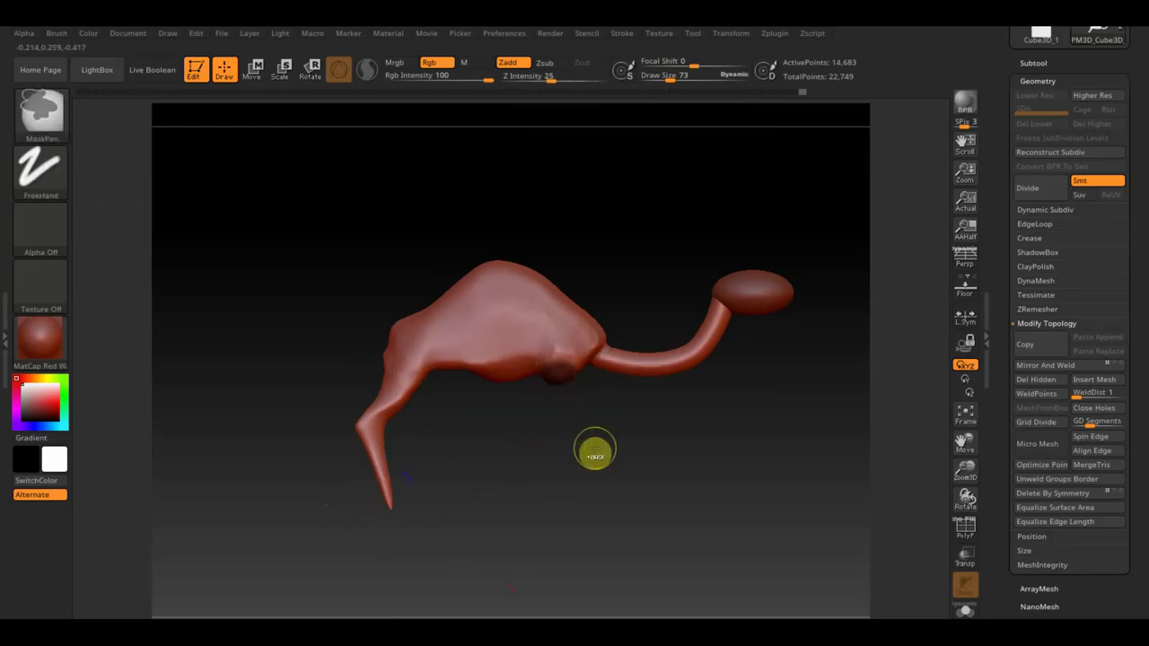
left_click(595, 454, "ctrl")
left_click(254, 71)
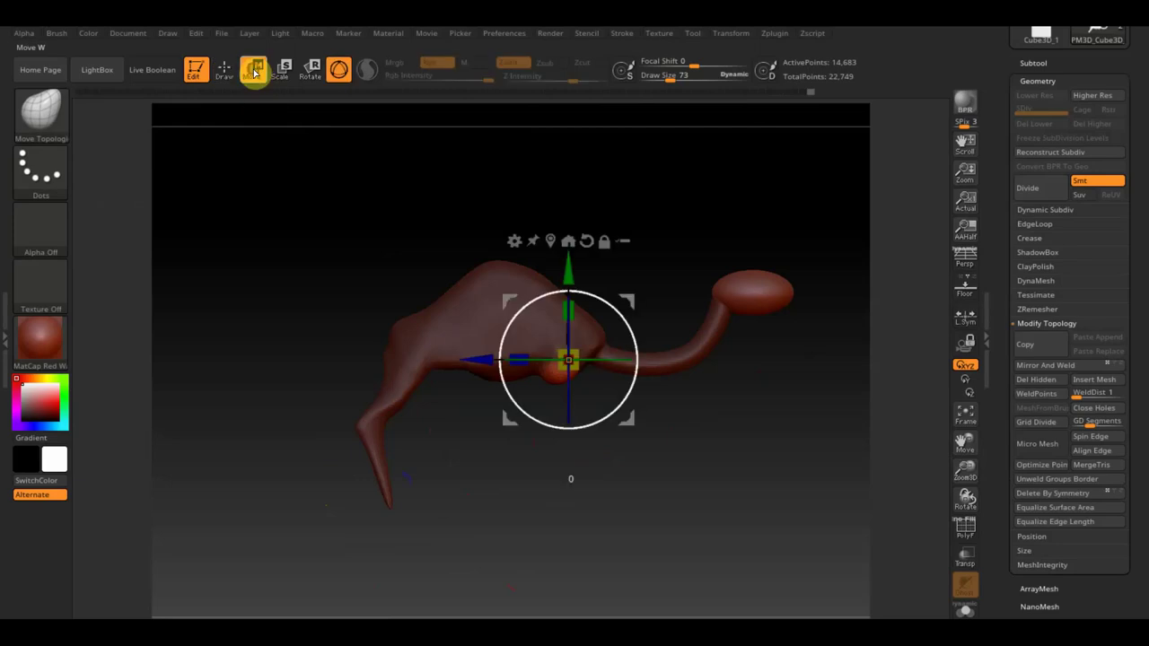
mouse_move(568, 360)
left_mouse_down()
mouse_move(559, 394)
mouse_move(586, 409)
left_mouse_up()
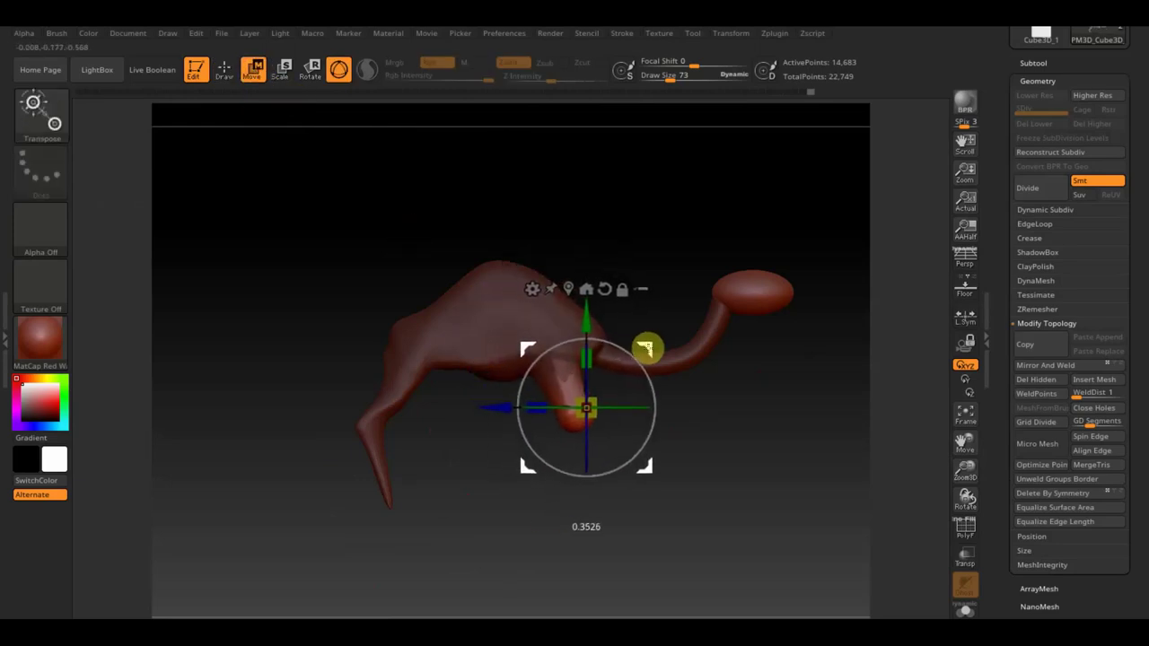
left_click_drag(602, 415, 592, 413)
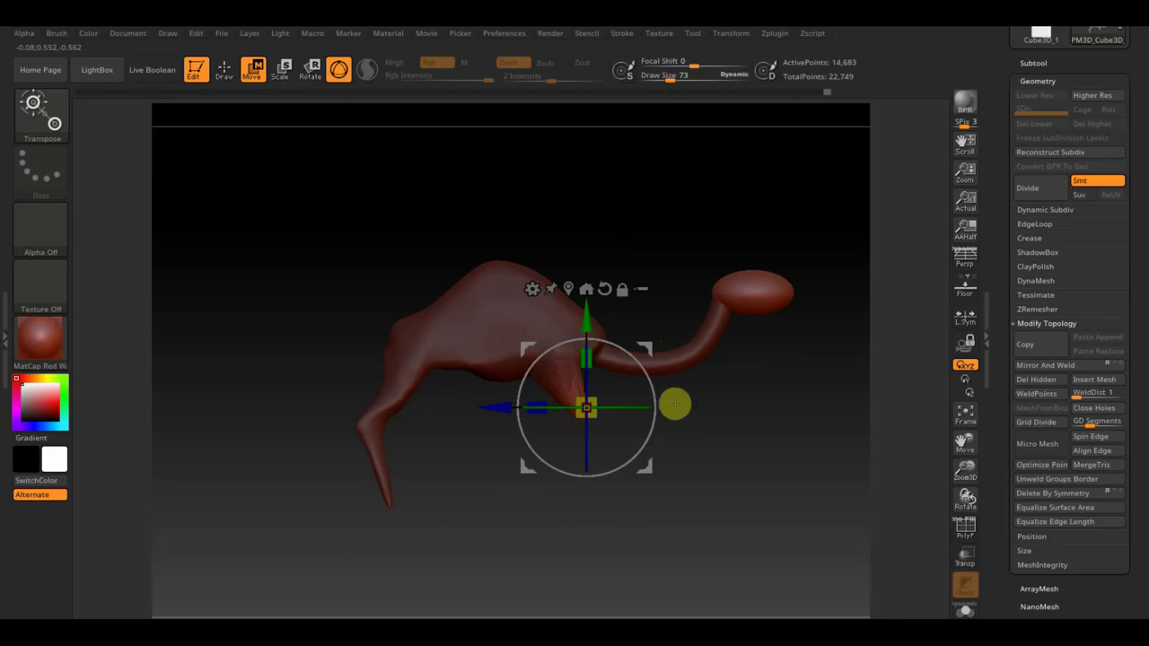
left_click(225, 72)
Clear the mask, remesh around the new bump, and smooth the neck-body join.
left_click_drag(297, 311, 299, 302, "ctrl")
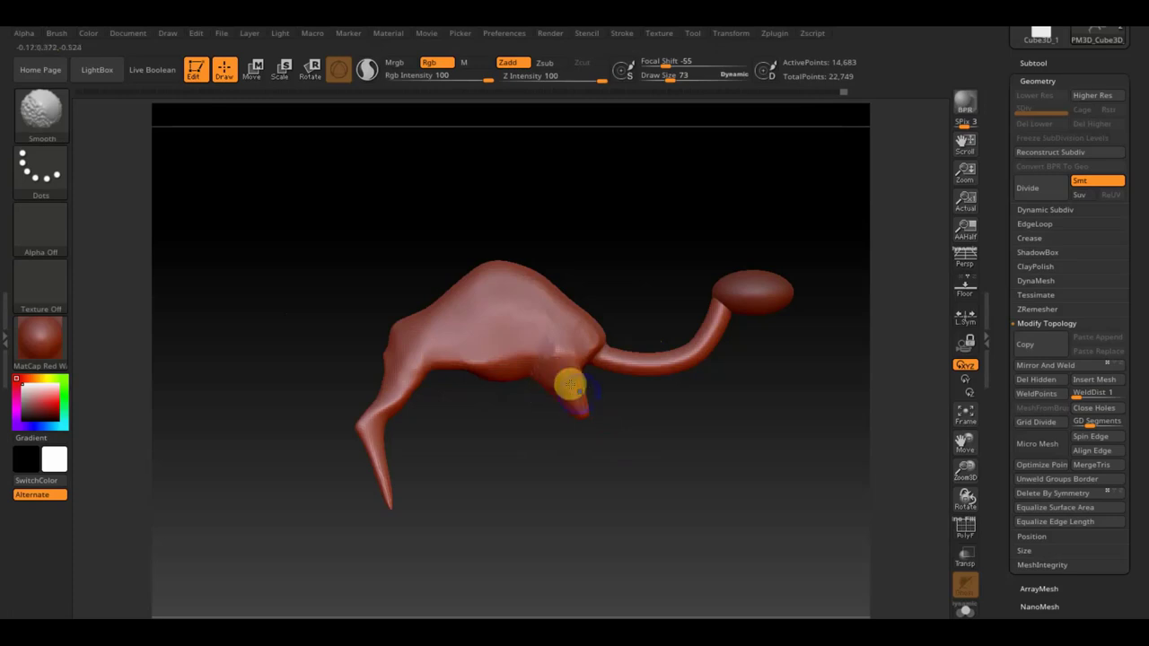
key("ctrl+z")
key("shift")
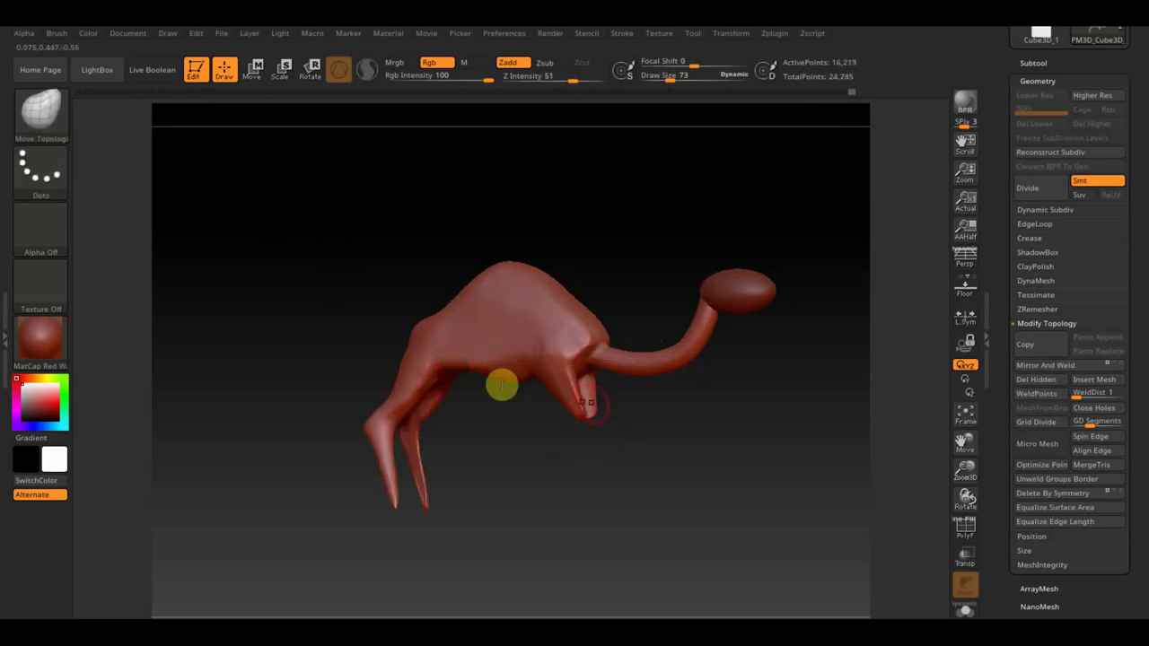
left_click_drag(574, 386, 579, 344, "shift")
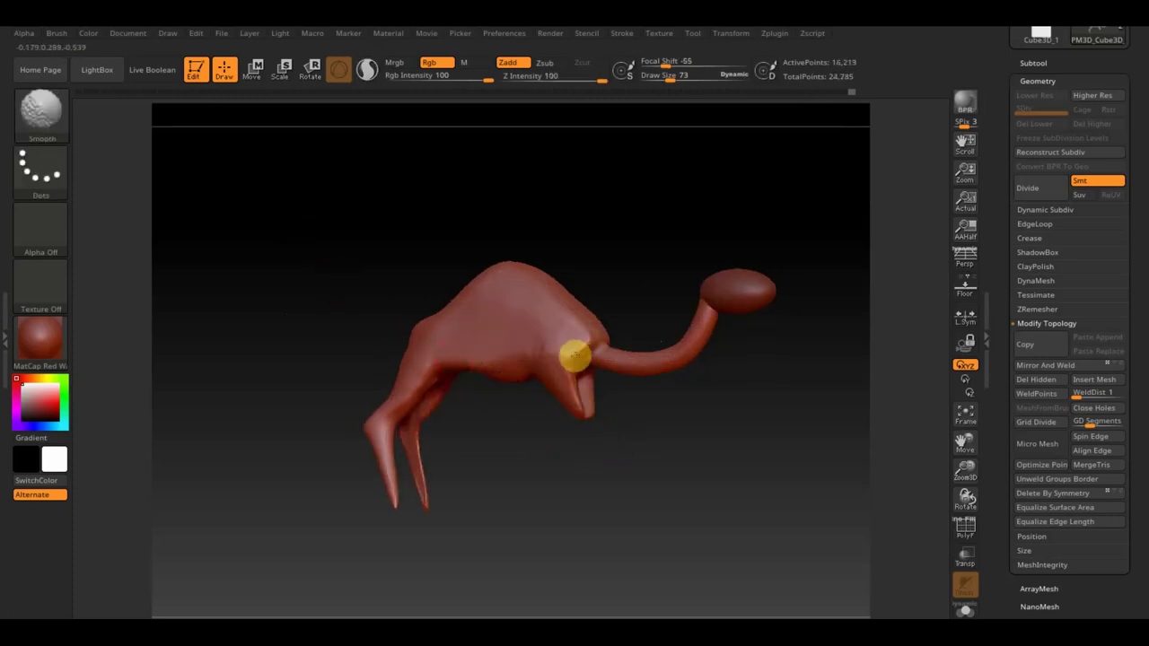
mouse_move(669, 444)
left_mouse_down()
mouse_move(685, 473)
mouse_move(590, 502)
mouse_move(590, 475)
mouse_move(659, 516)
mouse_move(659, 529)
left_mouse_up()
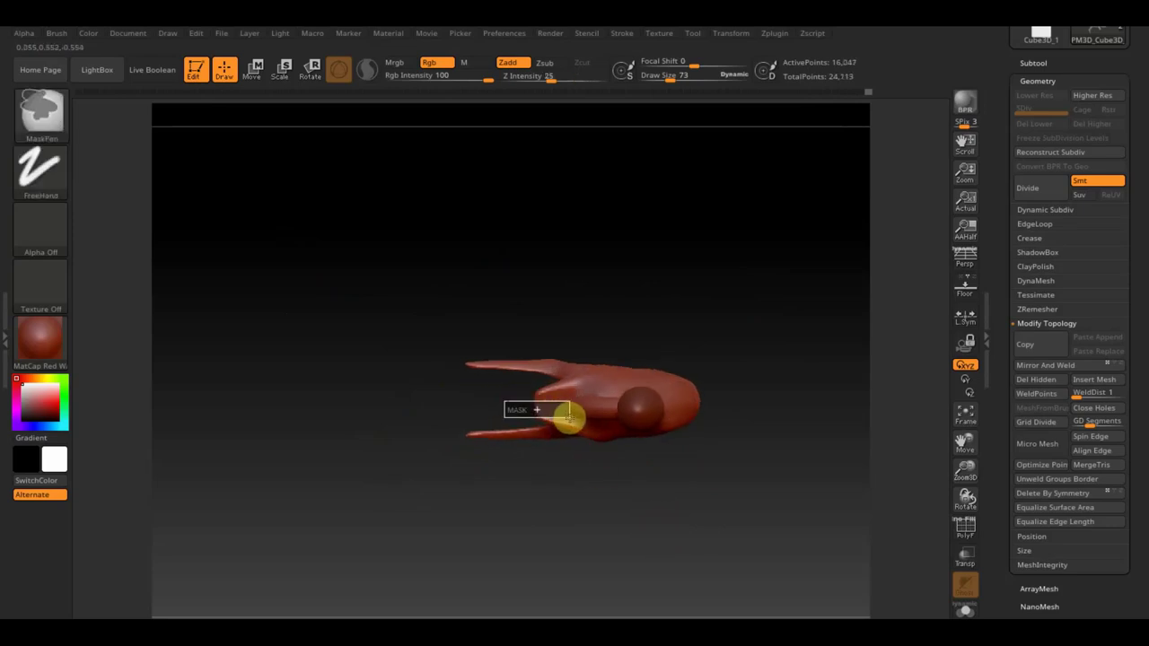
Reshape the front section with a larger brush, filling the notch near the lower prong.
left_click_drag(569, 416, 572, 418, "ctrl")
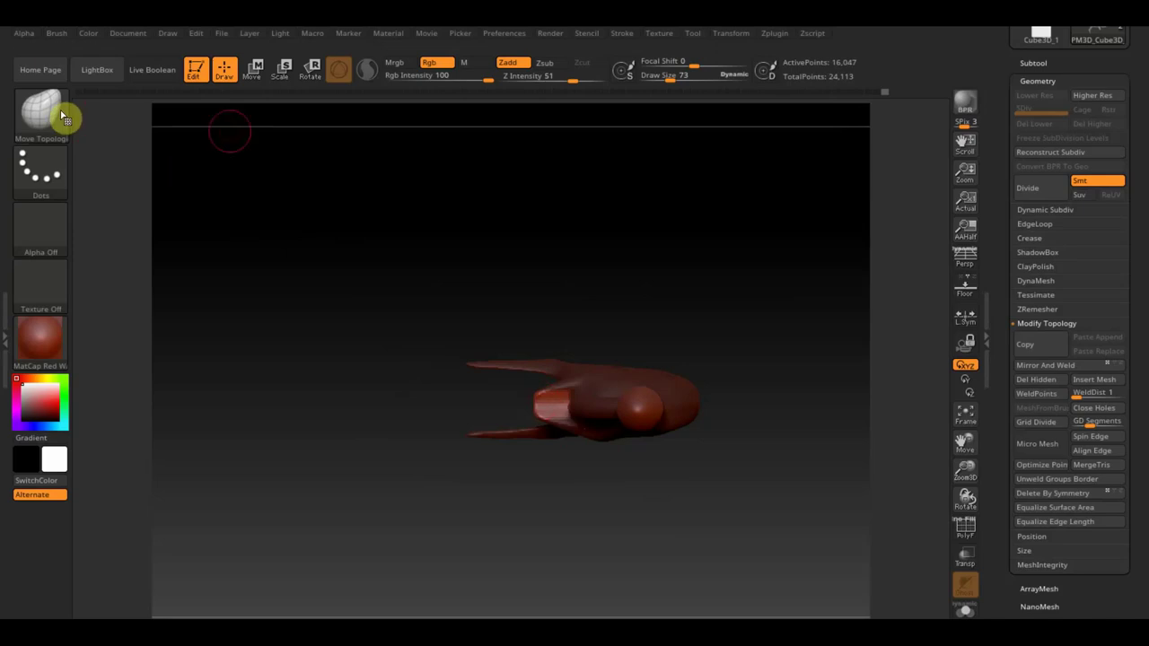
left_click_drag(662, 77, 684, 79)
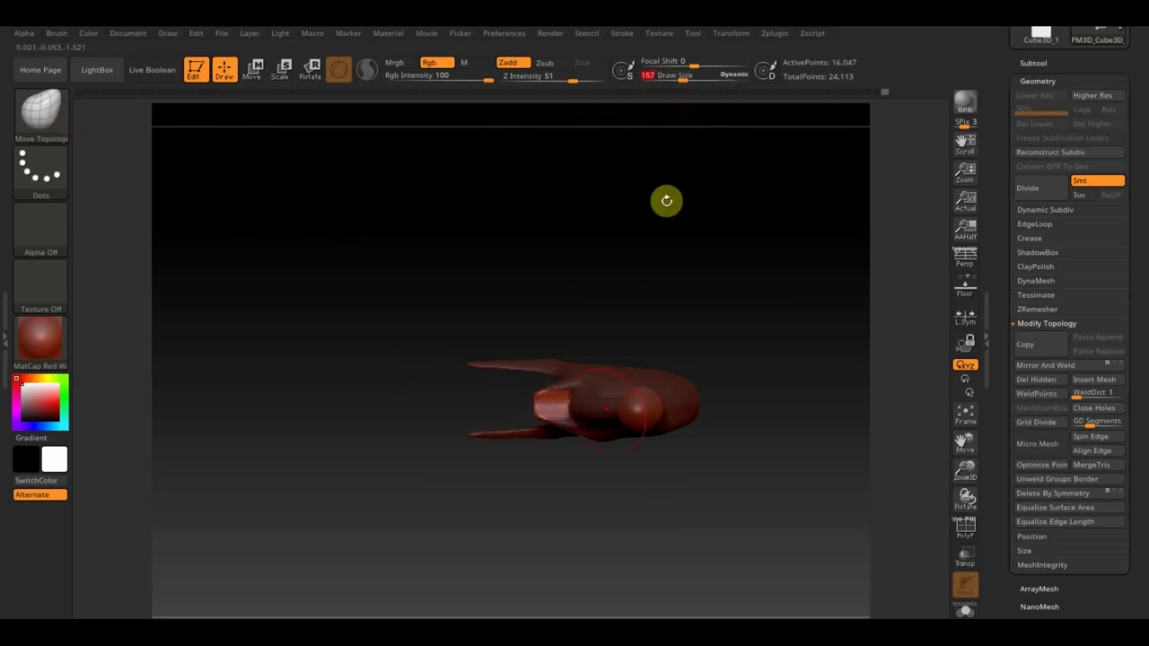
left_click_drag(533, 411, 571, 413)
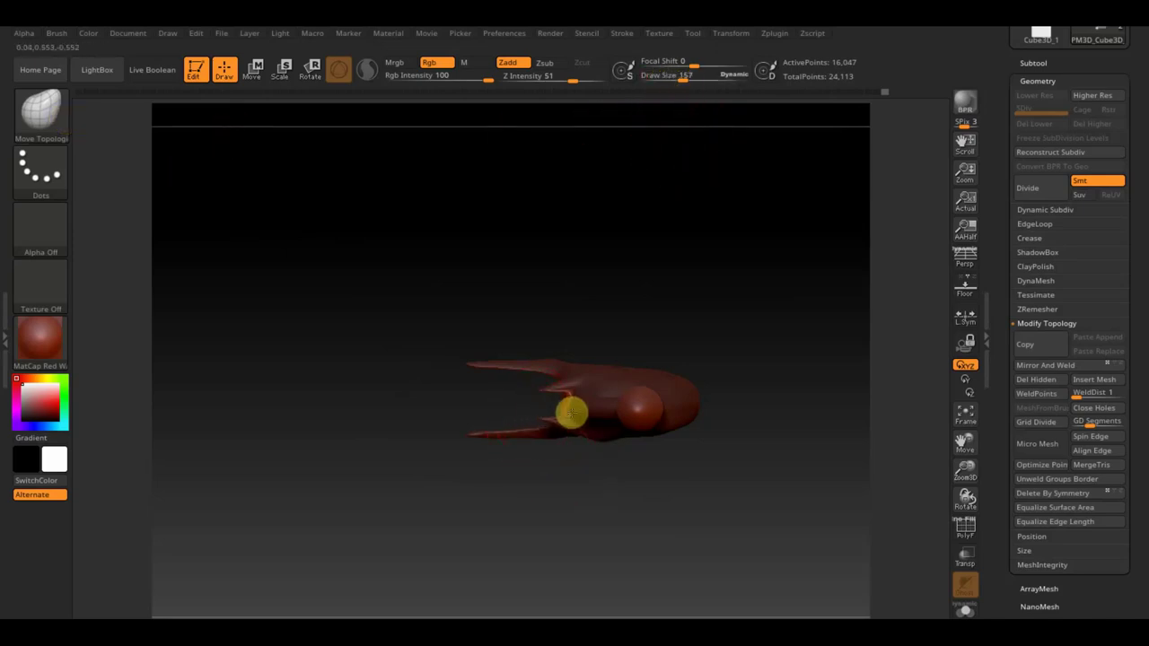
mouse_move(545, 388)
left_mouse_down()
mouse_move(543, 355)
mouse_move(532, 364)
mouse_move(638, 320)
left_mouse_up()
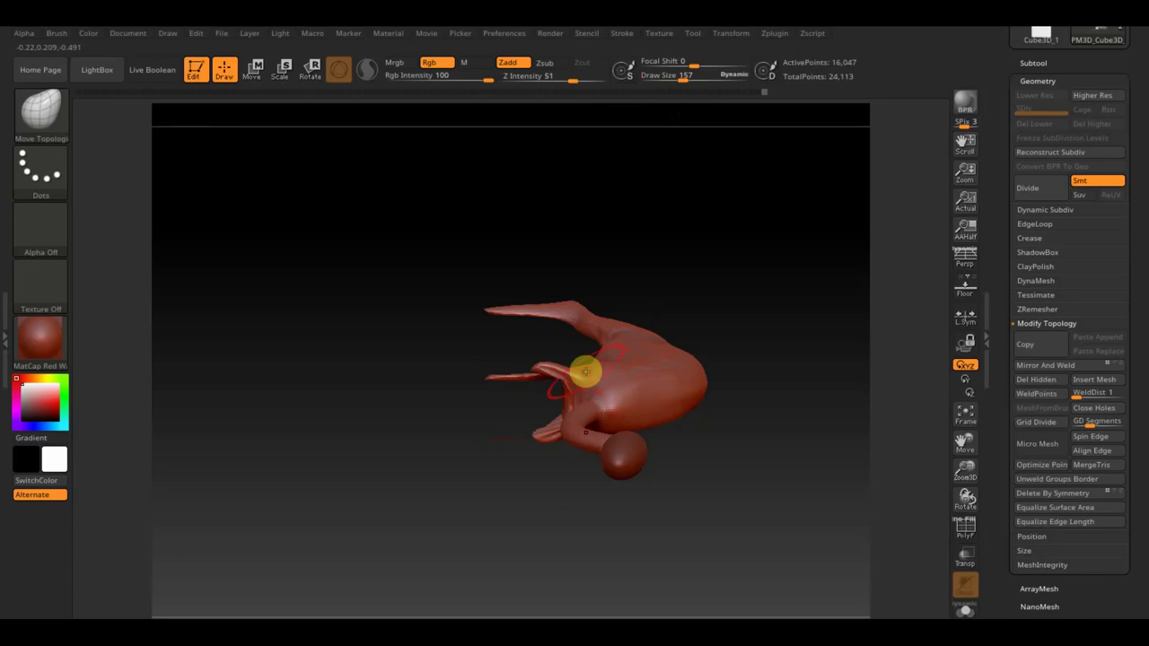
left_click_drag(585, 371, 580, 351)
left_click_drag(748, 544, 751, 328)
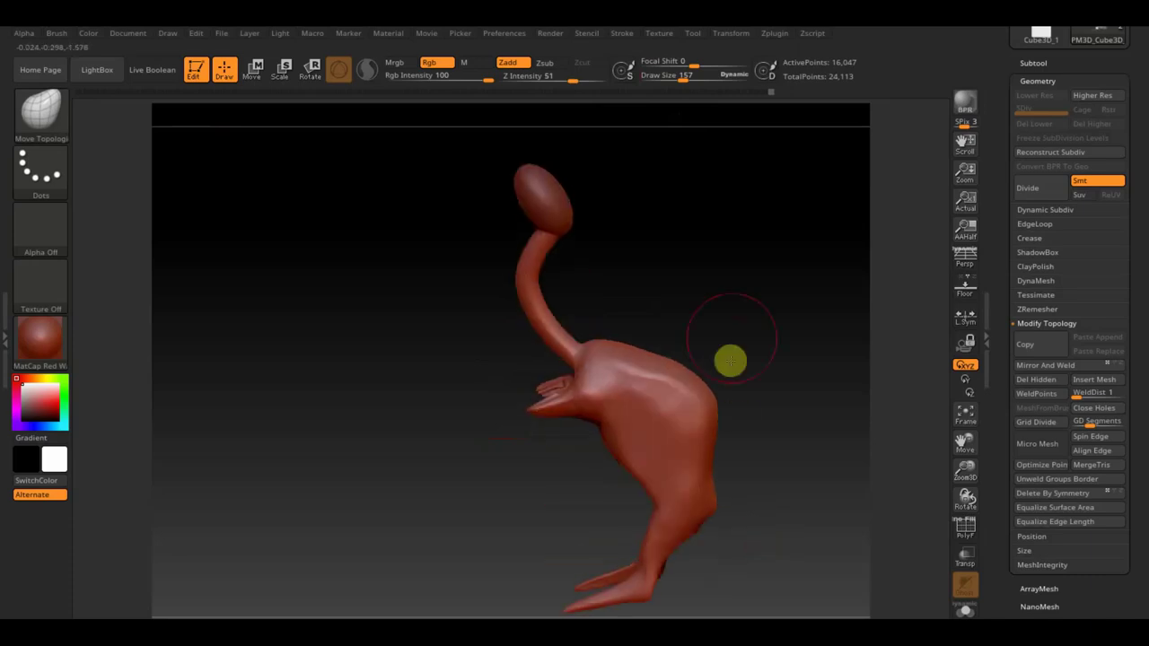
mouse_move(821, 415)
left_mouse_down()
mouse_move(752, 380)
mouse_move(760, 464)
mouse_move(741, 514)
left_mouse_up()
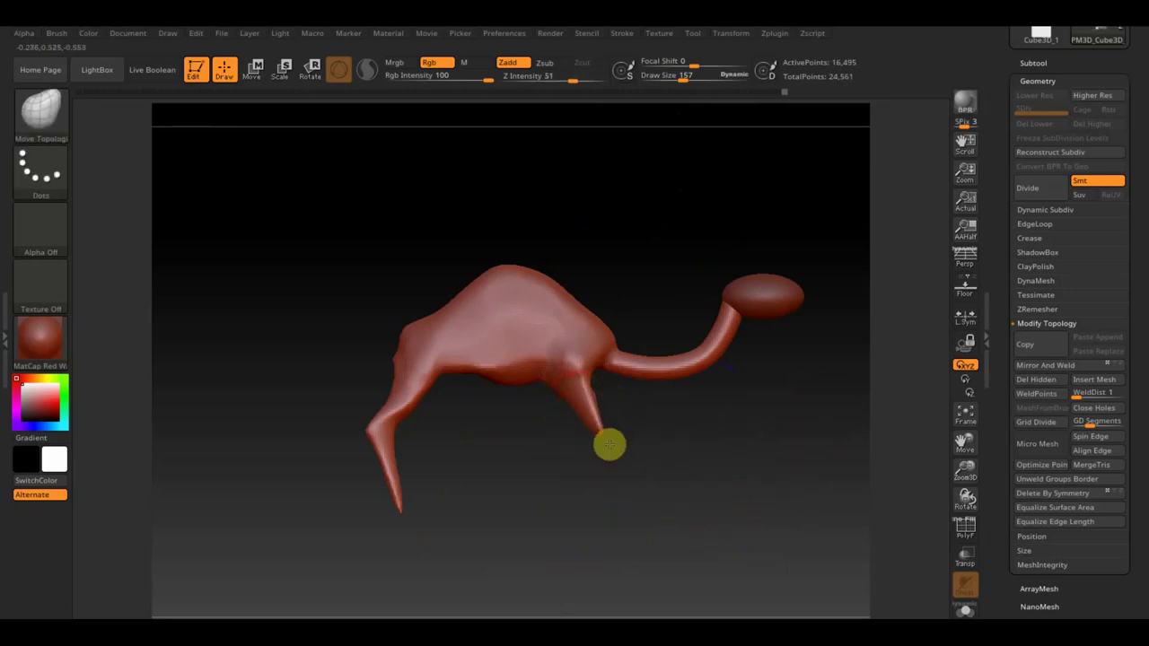
Bend the new leg tip and back leg into curves, smooth the legs, and nudge the neck base.
left_click_drag(553, 488, 519, 535)
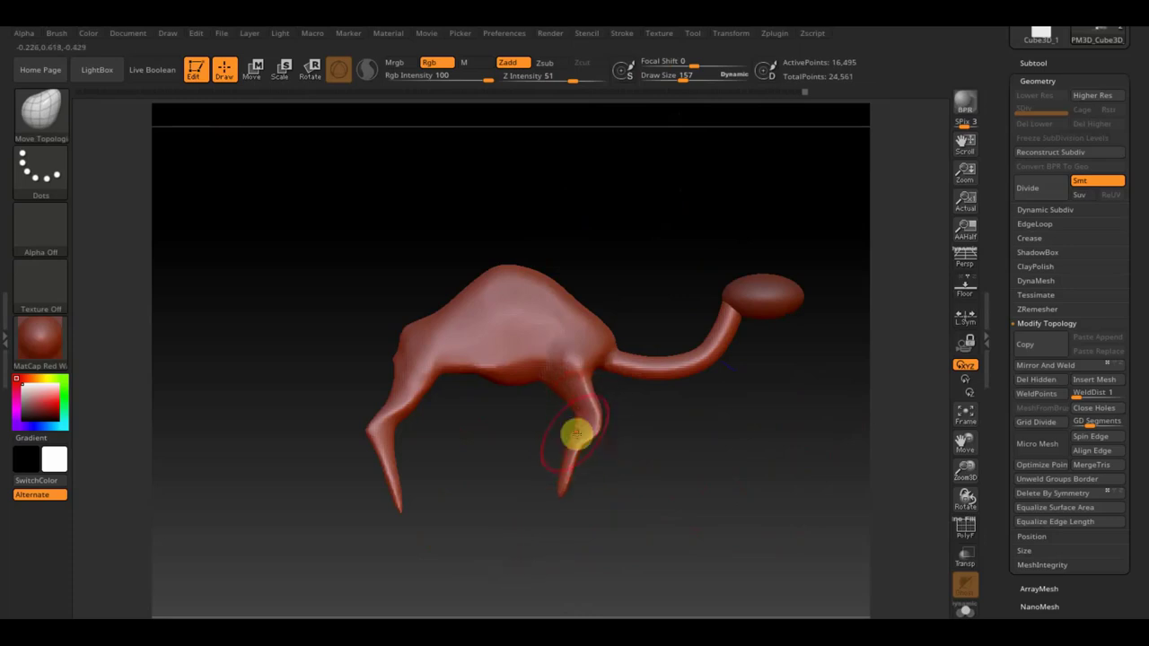
mouse_move(606, 469)
left_mouse_down()
mouse_move(595, 505)
mouse_move(595, 466)
mouse_move(605, 523)
left_mouse_up()
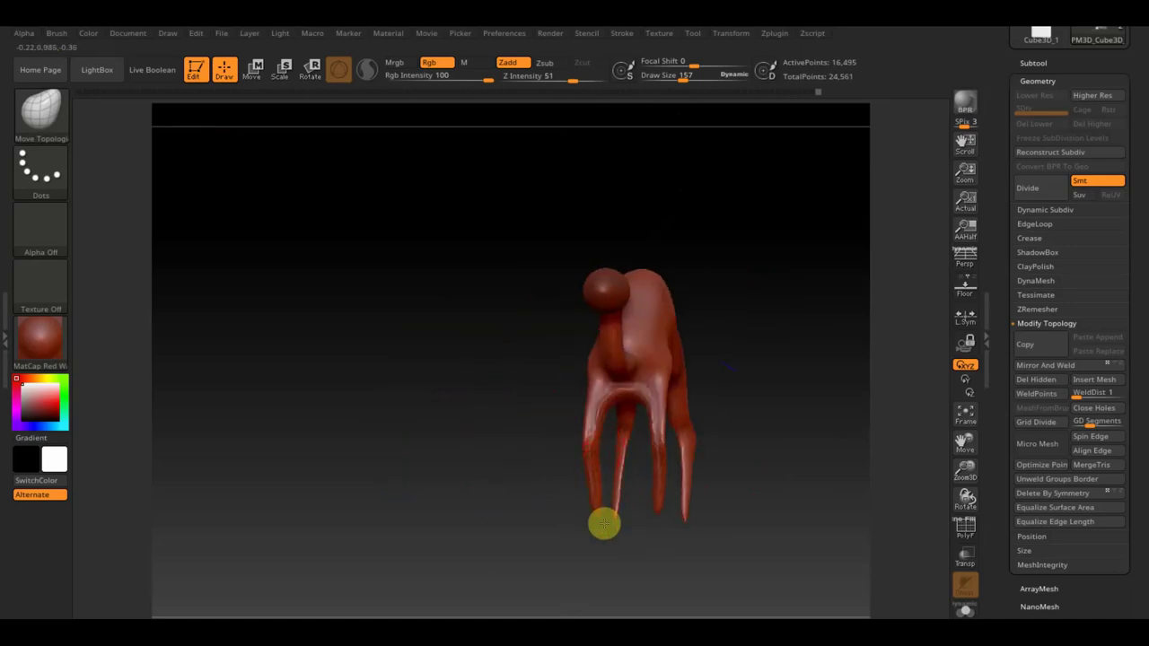
mouse_move(590, 444)
left_mouse_down("shift")
mouse_move(577, 472)
mouse_move(588, 509)
left_mouse_up("shift")
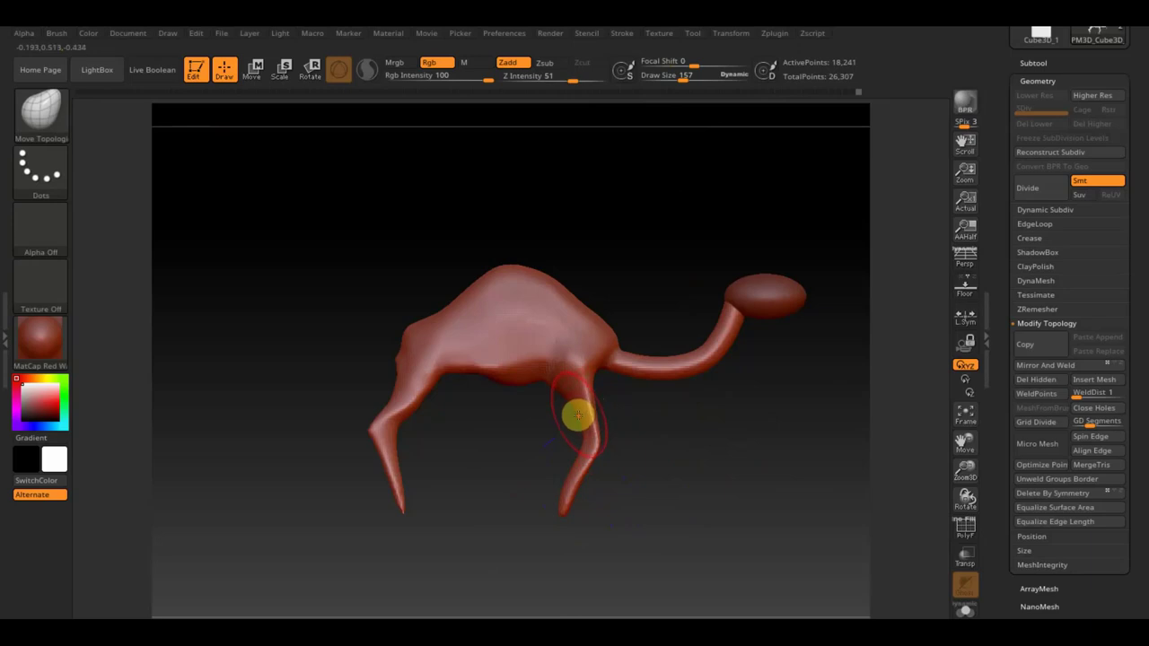
left_click_drag(577, 415, 581, 399)
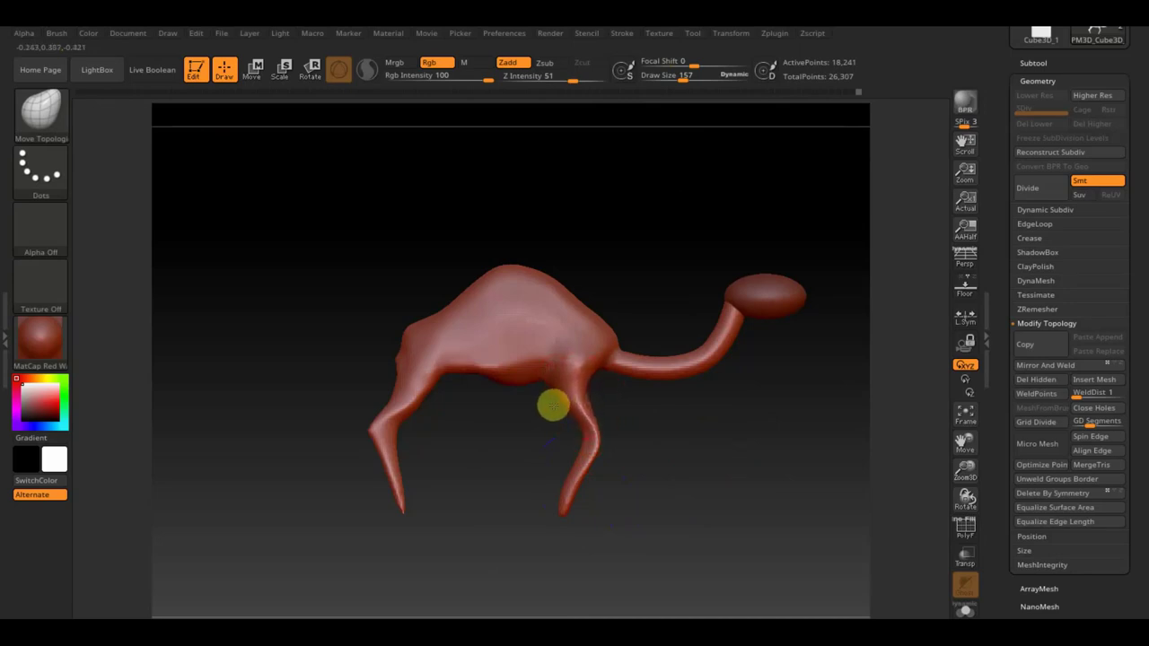
left_click_drag(550, 407, 591, 383)
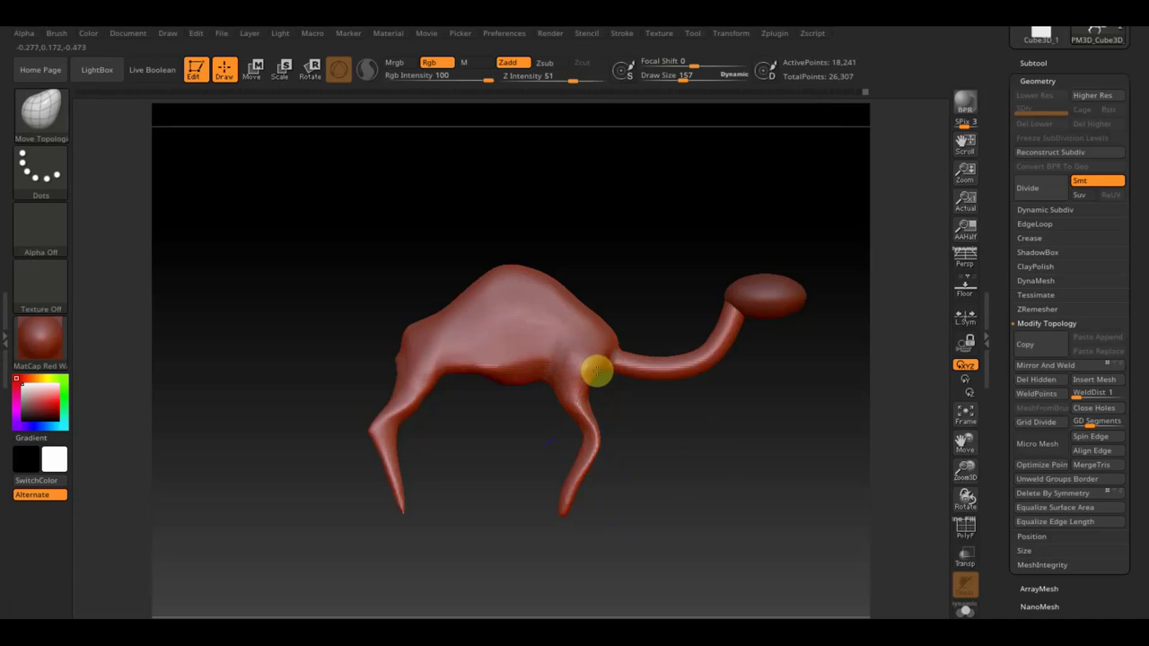
left_click_drag(614, 374, 671, 379)
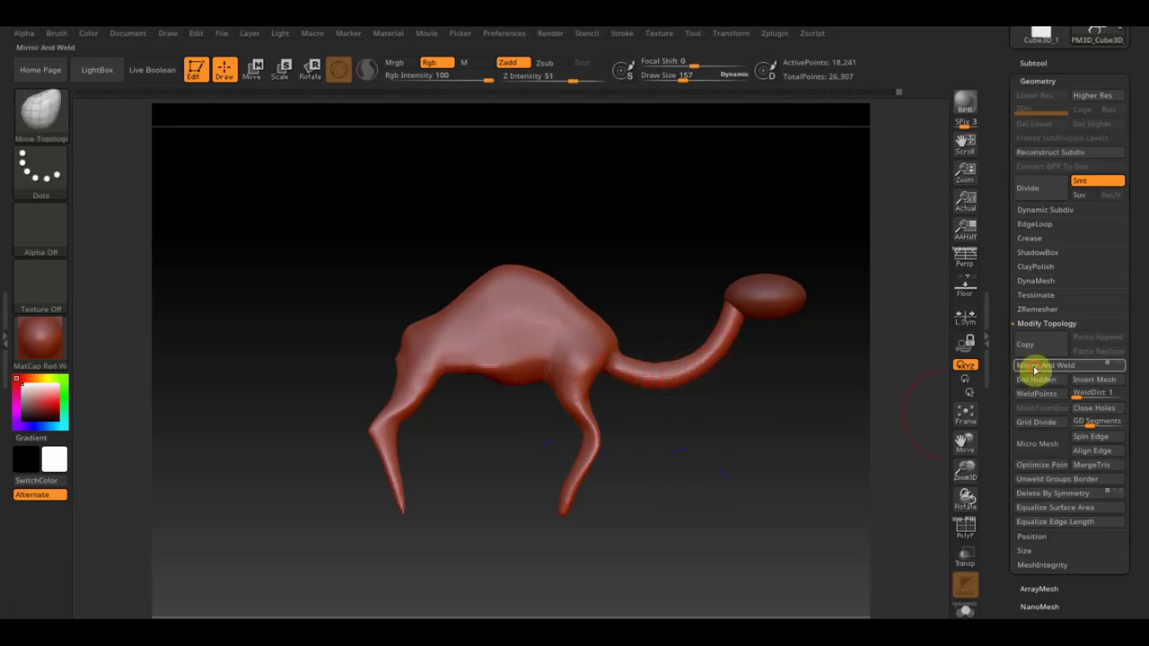
Pull up a bulge at the neck-body junction with Move Topological and expand the Subtool list.
mouse_move(905, 441)
left_mouse_down()
mouse_move(677, 502)
mouse_move(592, 547)
mouse_move(562, 477)
mouse_move(375, 437)
left_mouse_up()
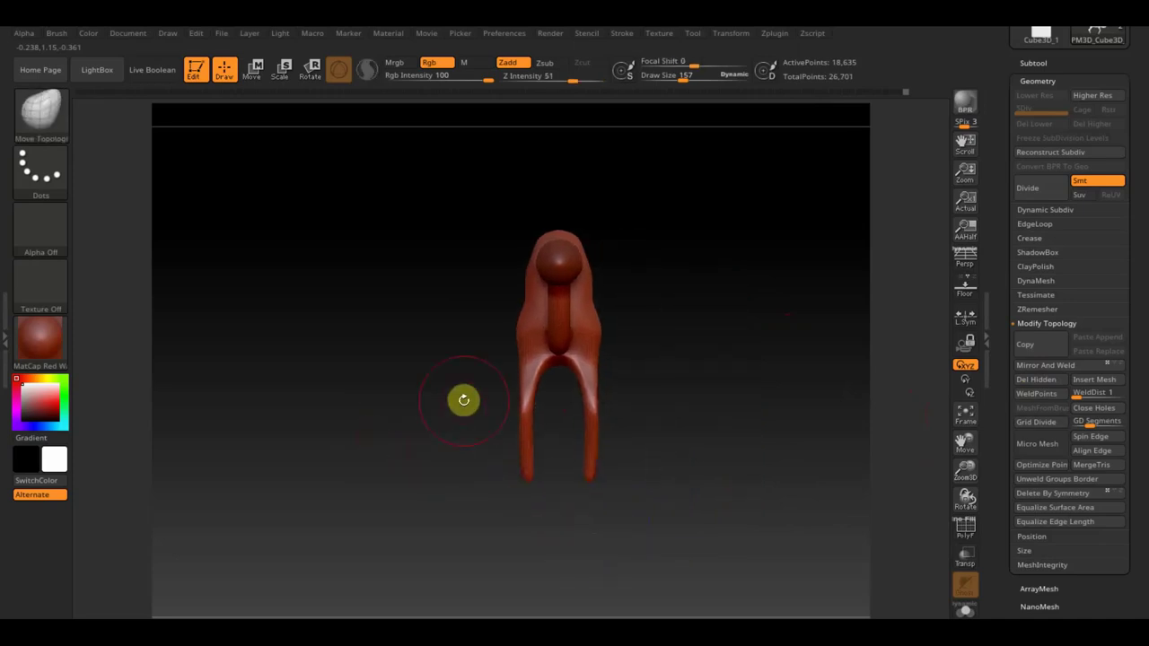
left_click_drag(464, 401, 428, 415, "alt")
left_click_drag(519, 294, 519, 244)
mouse_move(646, 269)
left_mouse_down()
mouse_move(677, 285)
mouse_move(688, 336)
left_mouse_up()
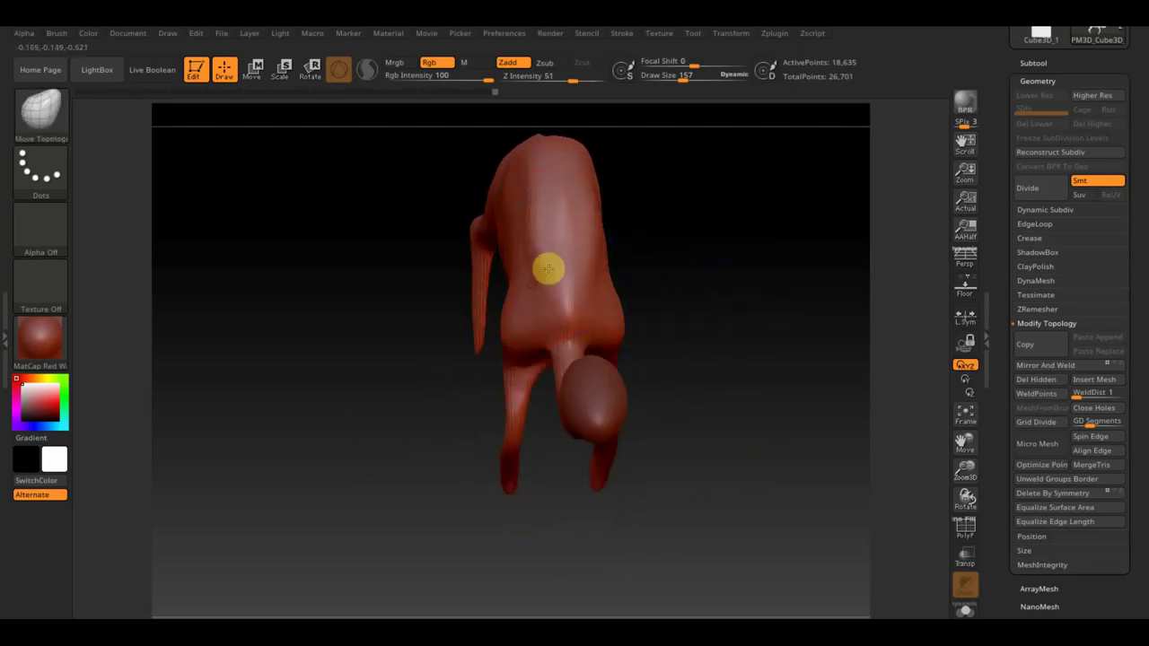
mouse_move(549, 270)
left_mouse_down()
mouse_move(674, 287)
mouse_move(649, 223)
mouse_move(538, 283)
mouse_move(482, 262)
mouse_move(464, 296)
left_mouse_up()
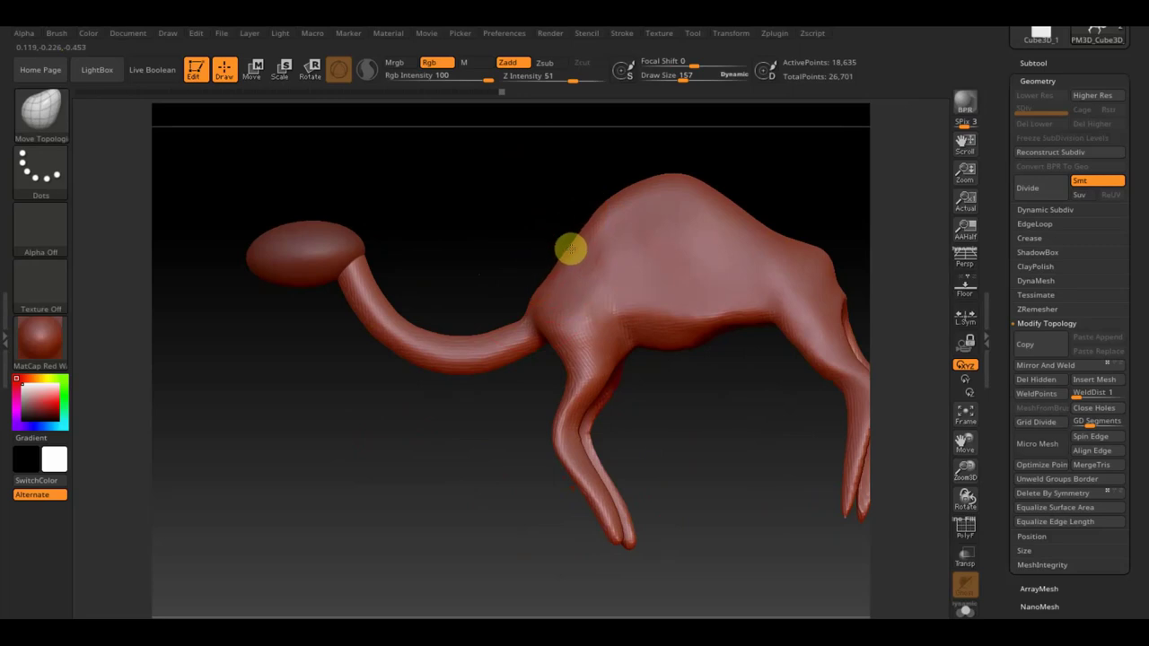
left_click_drag(567, 248, 488, 244)
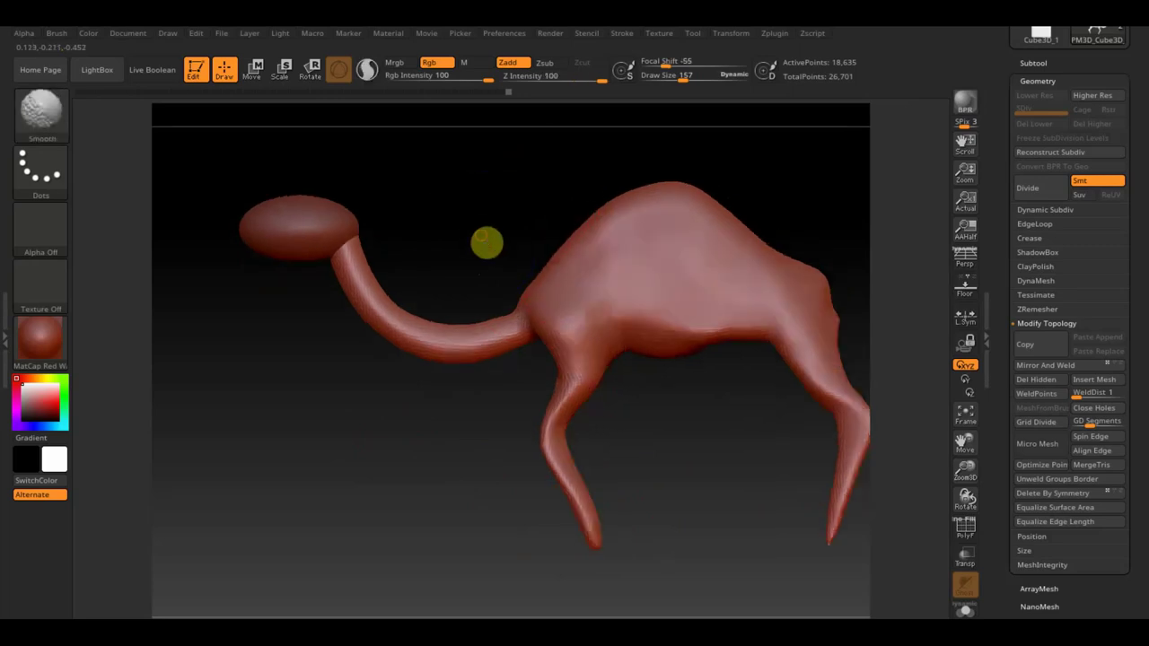
mouse_move(512, 308)
left_mouse_down()
mouse_move(506, 296)
mouse_move(549, 274)
left_mouse_up()
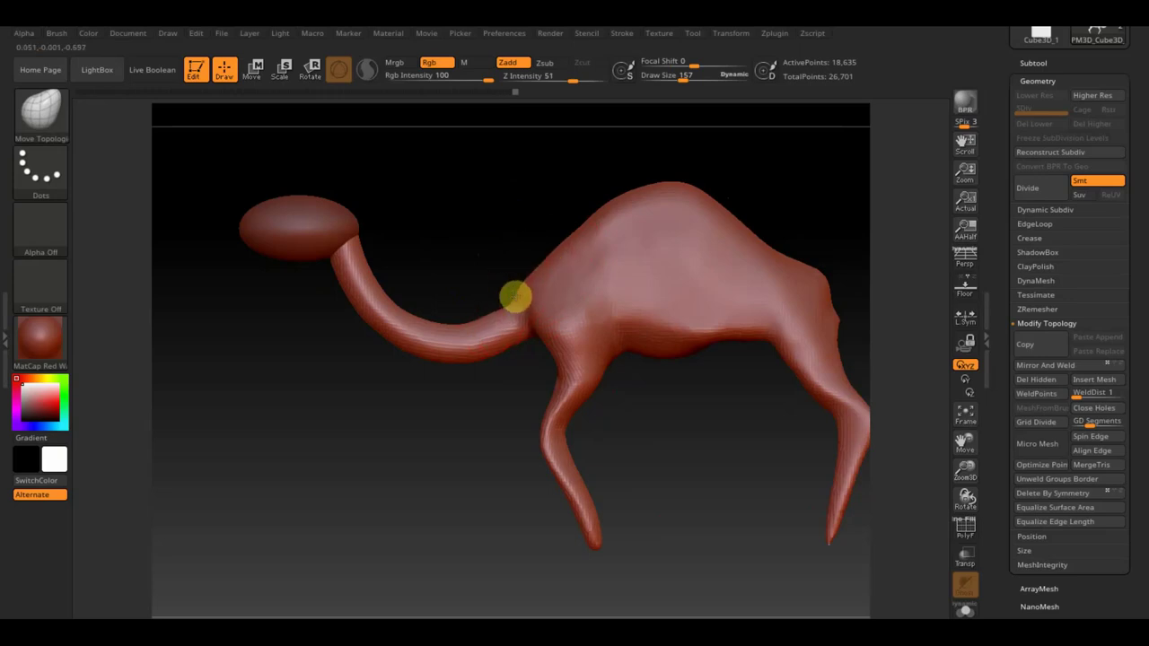
mouse_move(413, 449)
left_mouse_down()
mouse_move(430, 462)
mouse_move(290, 480)
left_mouse_up()
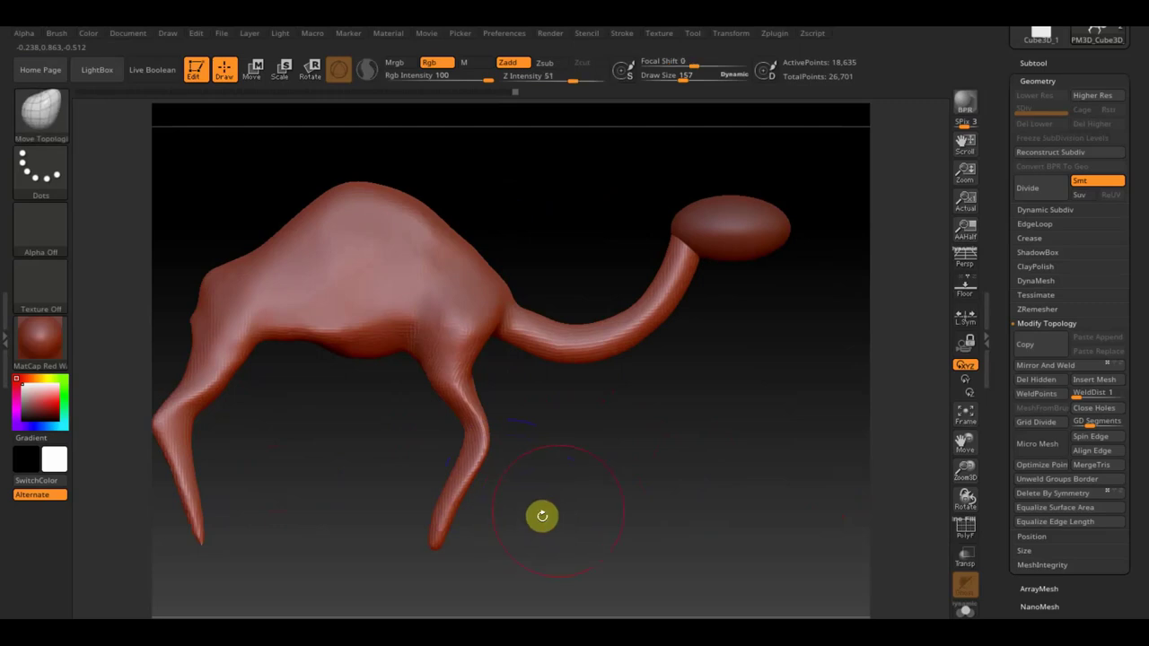
mouse_move(555, 494)
left_mouse_down()
mouse_move(571, 452)
mouse_move(649, 413)
left_mouse_up()
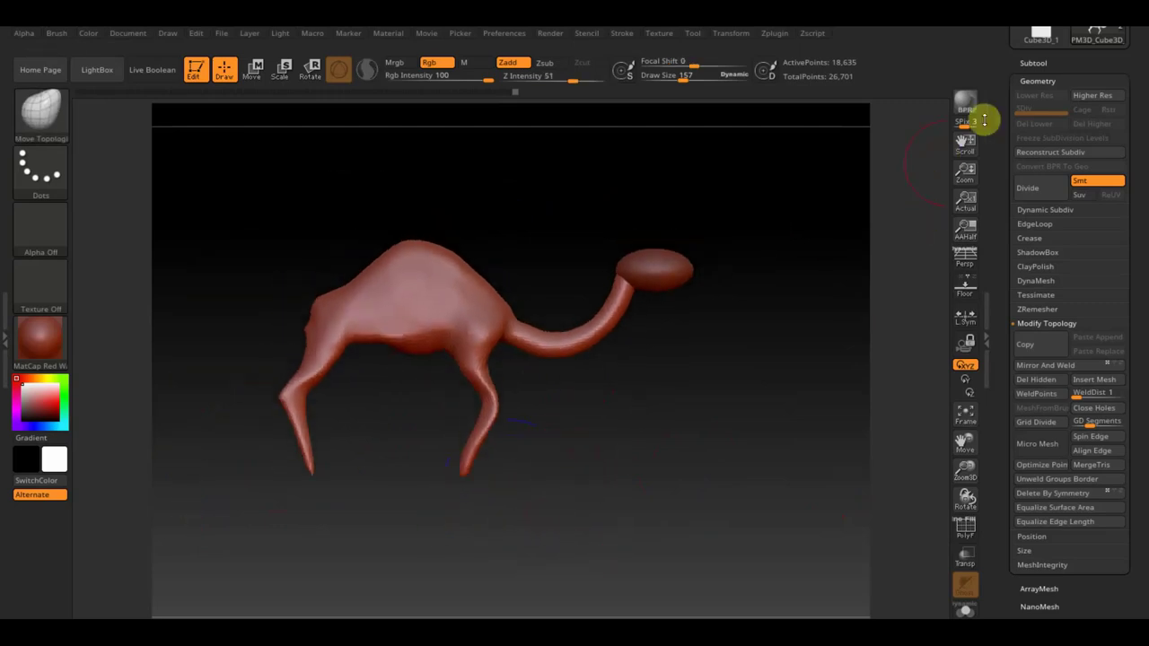
left_click(1033, 63)
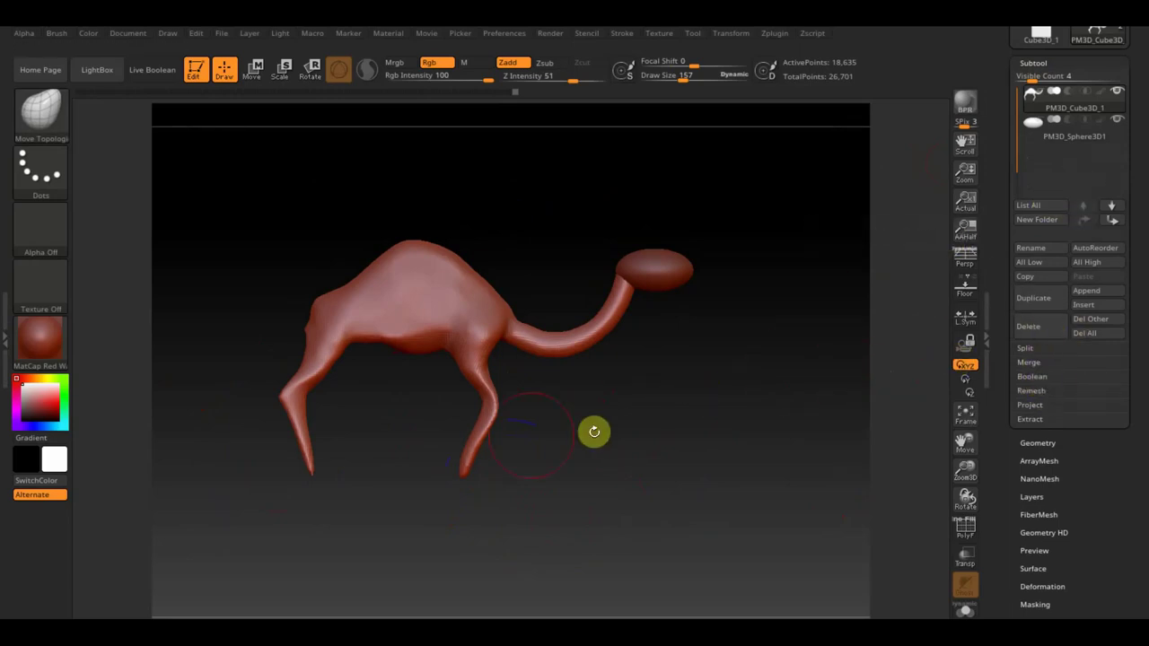
Shift-smooth the camel's chest and front leg.
key("shift")
left_click_drag(484, 400, 469, 374, "shift")
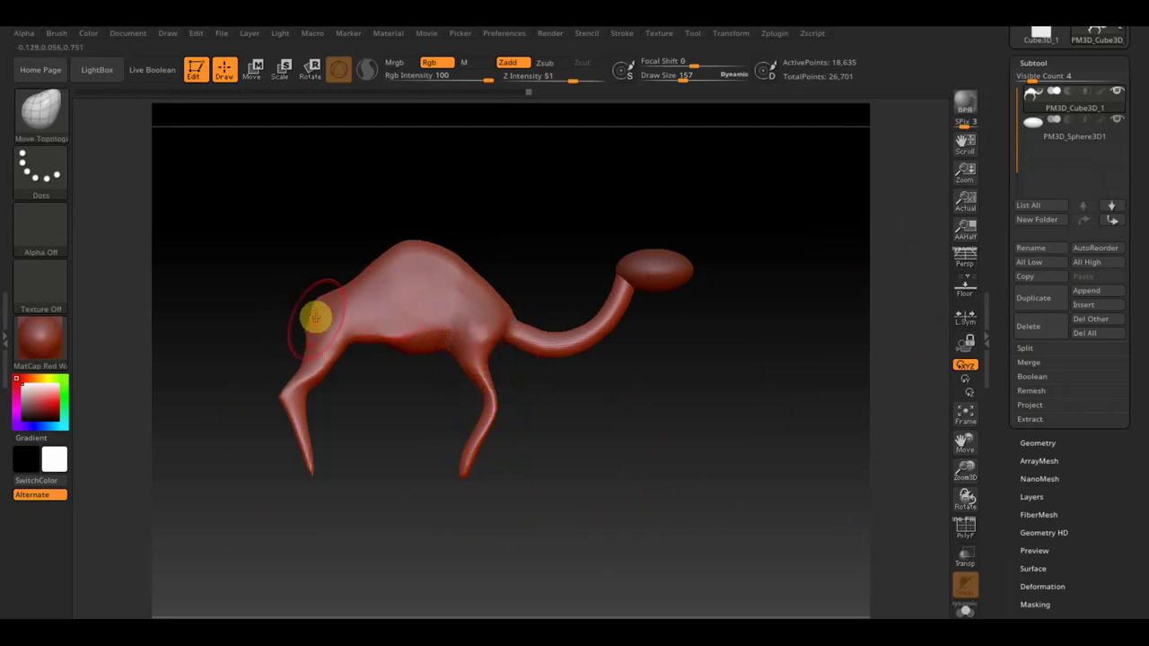
mouse_move(300, 335)
left_mouse_down()
mouse_move(231, 404)
mouse_move(315, 359)
left_mouse_up()
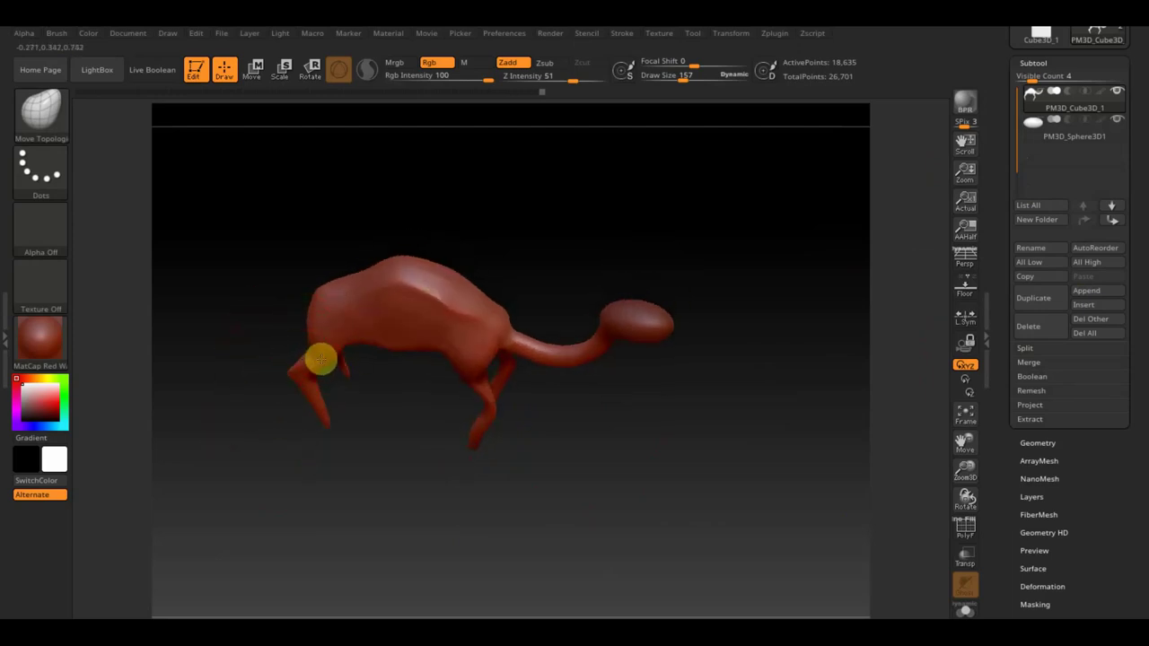
Turn the camel side-on, zoom to the head and select the PM3D_Sphere3D1 head subtool.
mouse_move(330, 361)
left_mouse_down()
mouse_move(366, 321)
mouse_move(590, 423)
left_mouse_up()
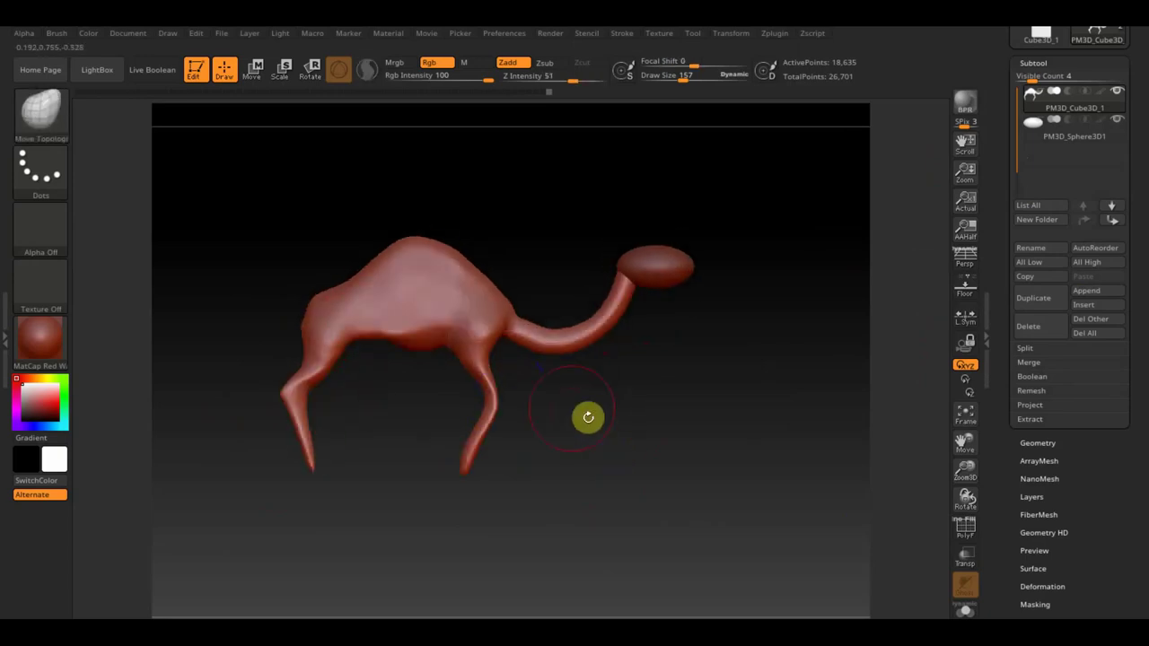
mouse_move(732, 371)
left_mouse_down()
mouse_move(718, 362)
mouse_move(744, 395)
mouse_move(566, 493)
left_mouse_up()
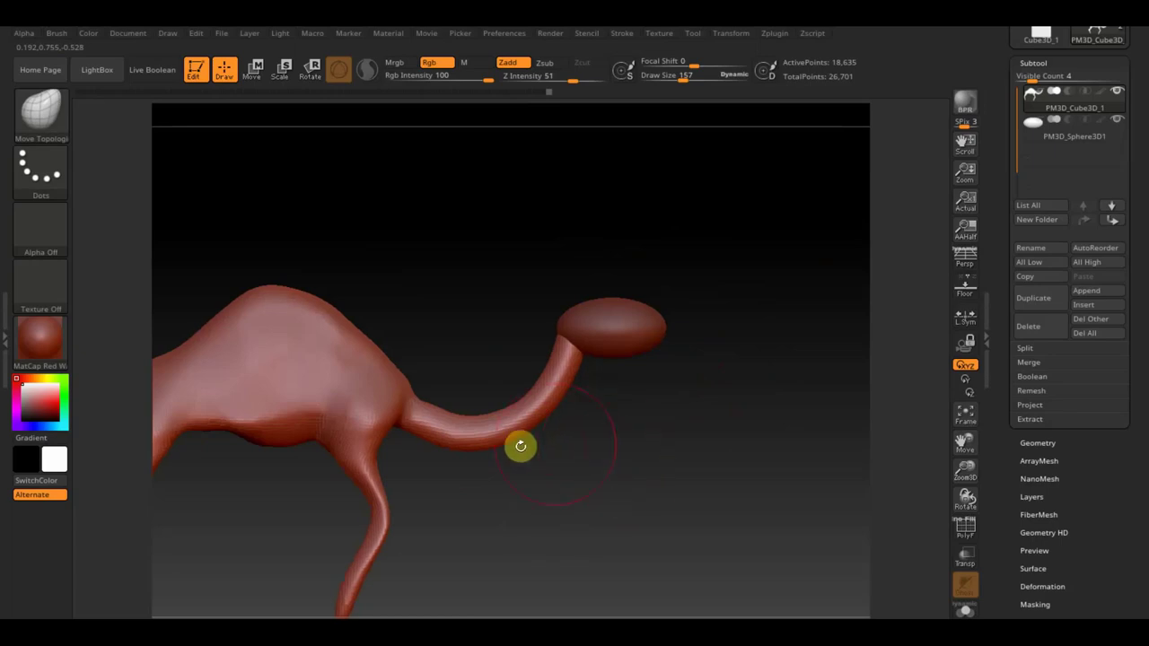
mouse_move(628, 455)
left_mouse_down("alt")
mouse_move(603, 527)
mouse_move(634, 531)
mouse_move(572, 443)
left_mouse_up("alt")
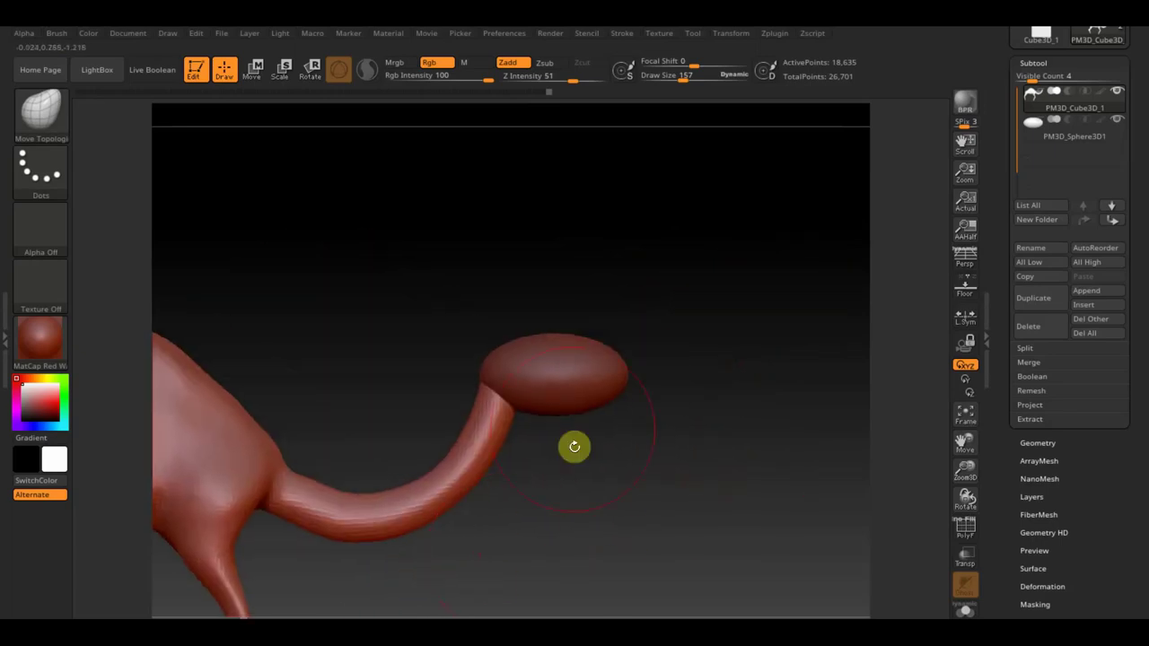
left_click(579, 374, "alt")
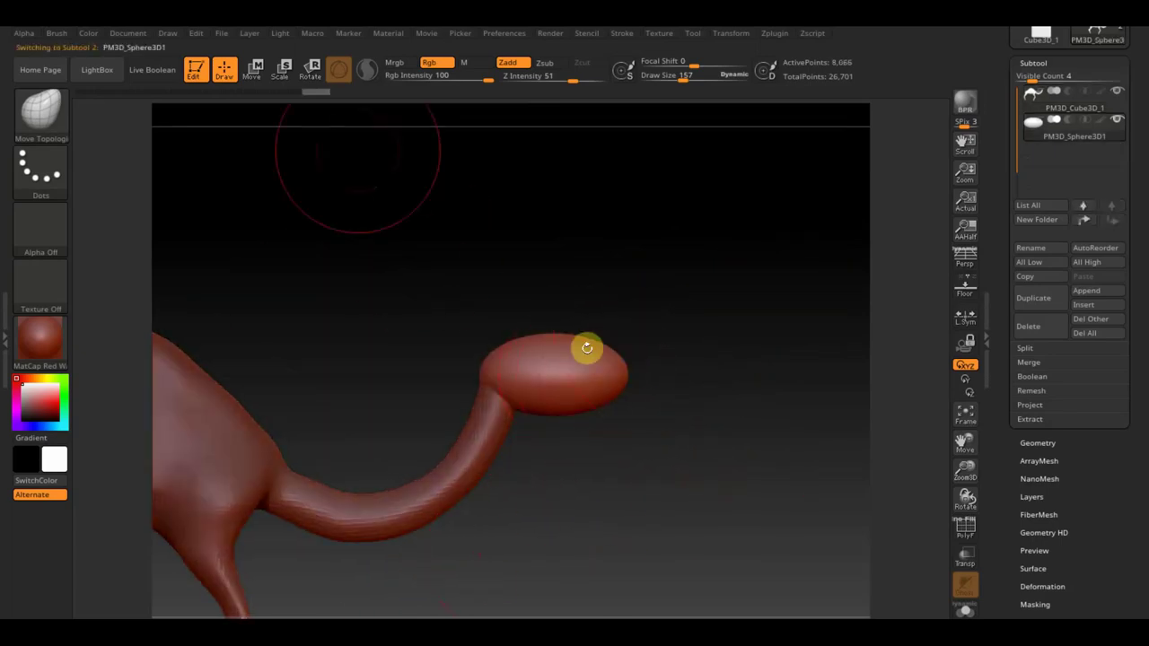
Shrink Draw Size from 157 to 95 and pick the ClayBuildup brush.
left_click(684, 80)
left_click_drag(684, 80, 663, 81)
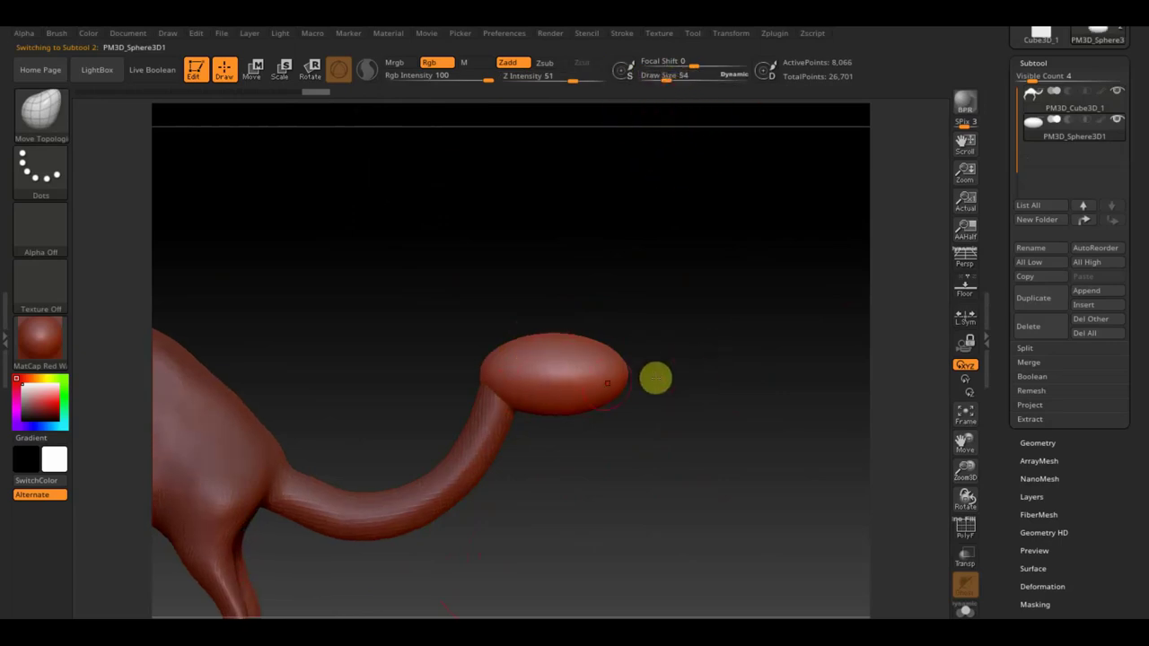
left_click(58, 126)
left_click(240, 124)
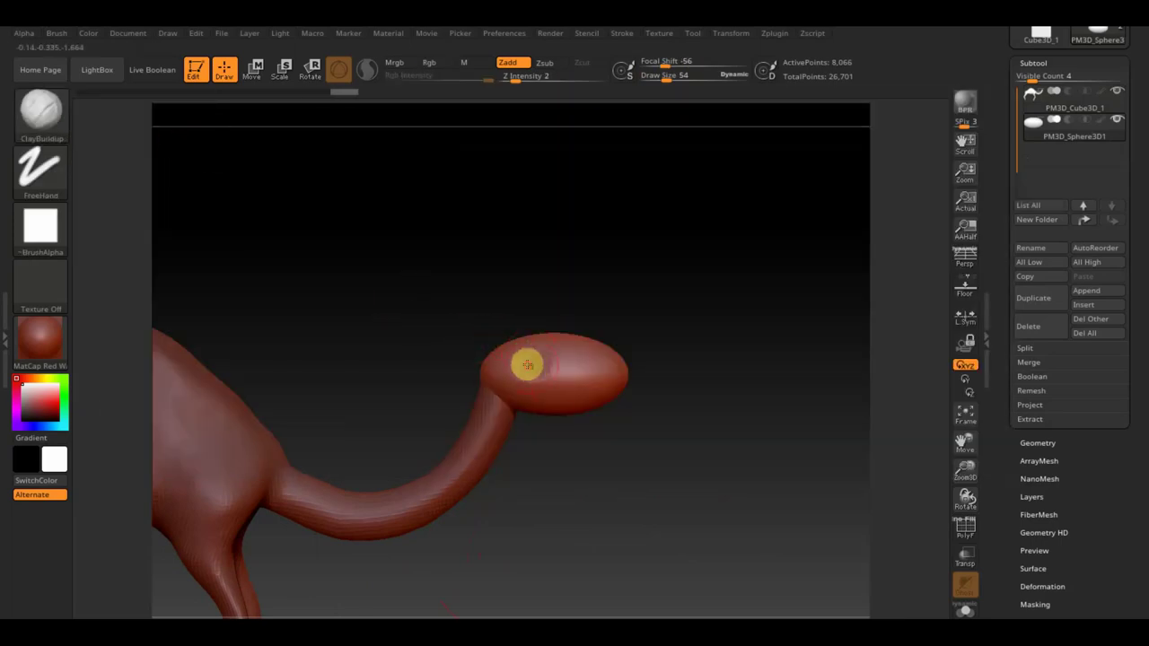
Build clay across the top of the head, out into a front tip and along its lower front.
mouse_move(527, 365)
left_mouse_down()
mouse_move(580, 367)
mouse_move(631, 411)
left_mouse_up()
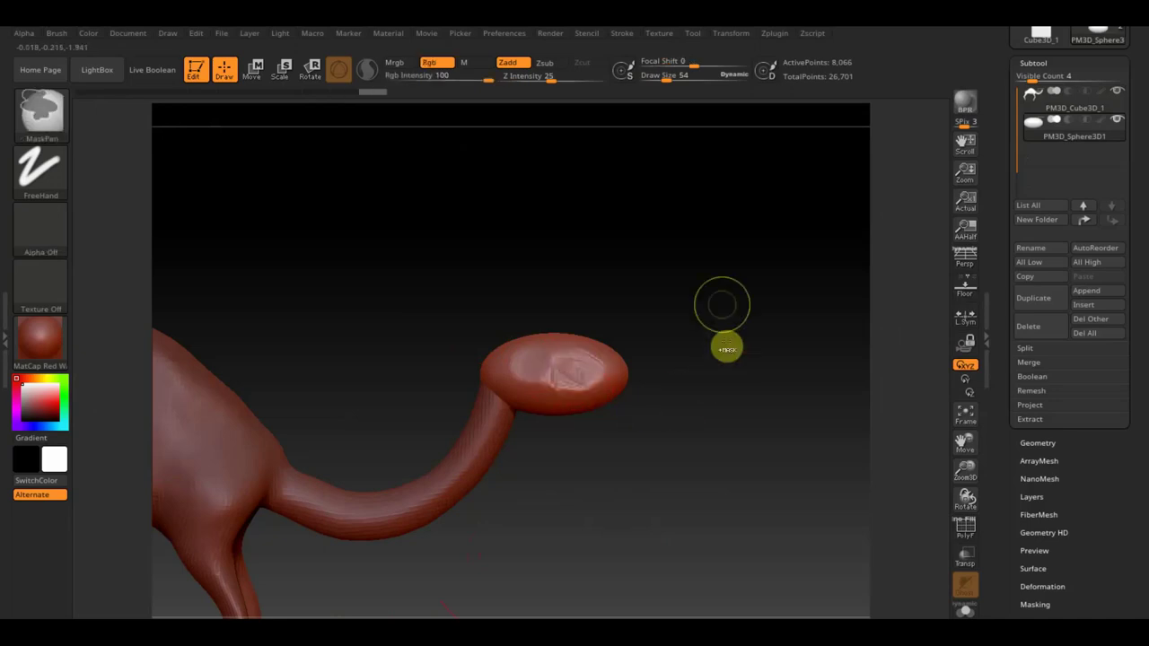
left_click_drag(761, 359, 799, 445)
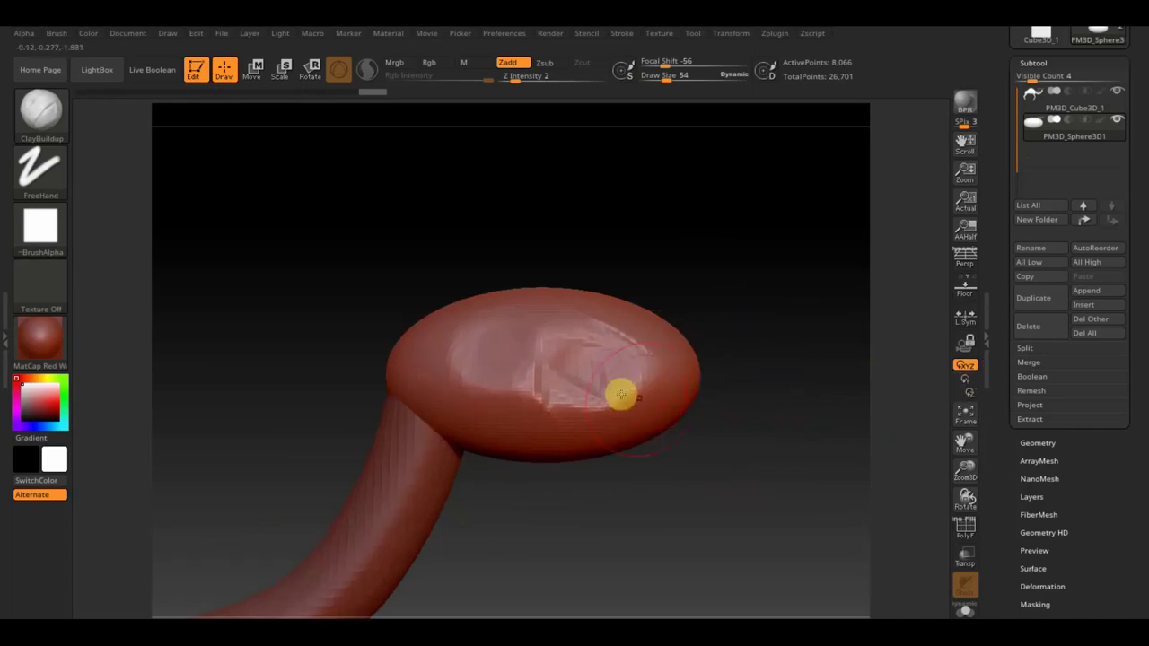
left_click_drag(667, 390, 706, 371)
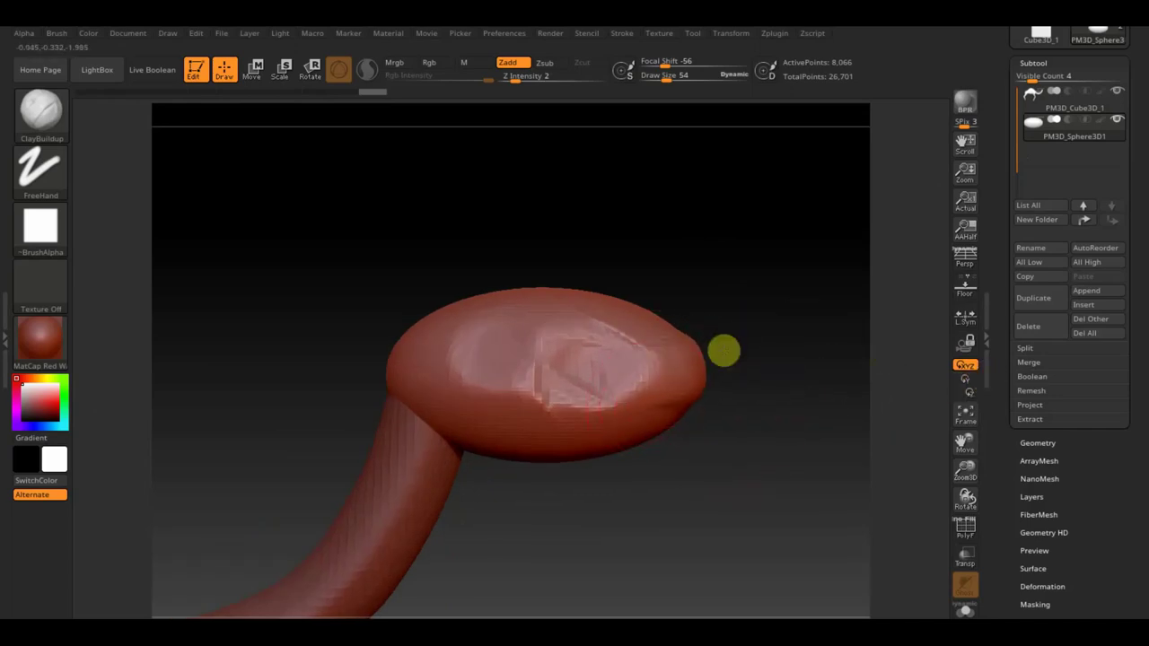
mouse_move(719, 413)
left_mouse_down("shift")
mouse_move(762, 439)
mouse_move(695, 408)
left_mouse_up("shift")
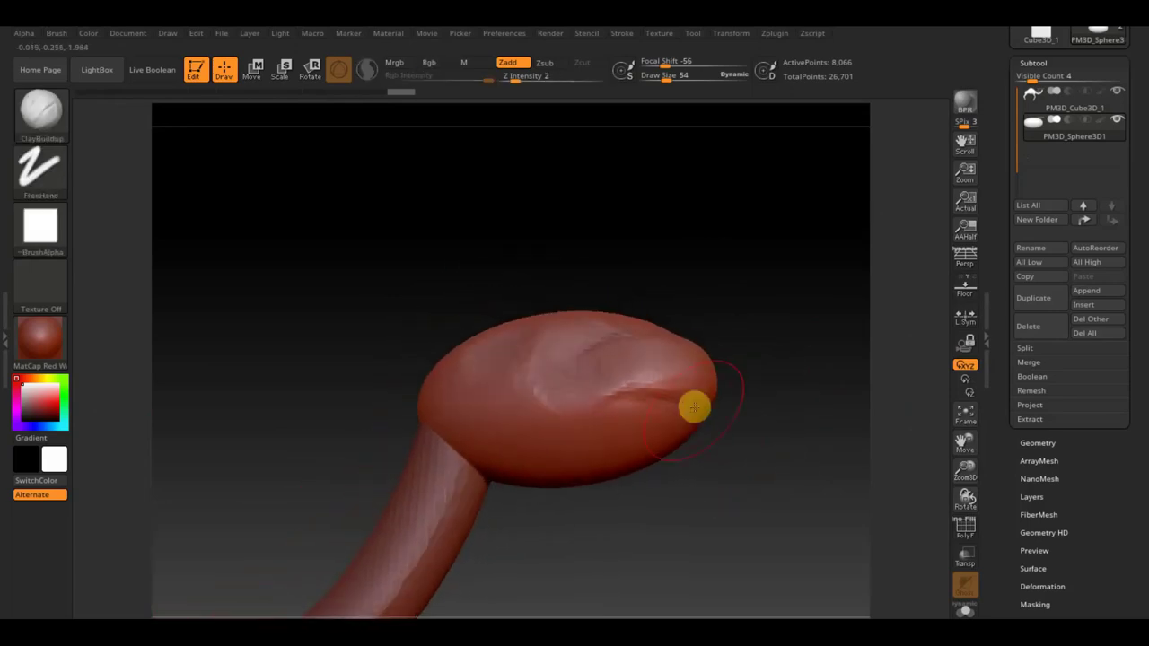
mouse_move(639, 461)
left_mouse_down()
mouse_move(683, 440)
mouse_move(659, 447)
mouse_move(628, 413)
mouse_move(776, 533)
mouse_move(801, 425)
left_mouse_up()
Close the hole in the head mesh with Geometry > Modify Topology > Close Holes.
left_click(1038, 443)
left_click(1052, 440)
left_click(1077, 410)
Switch to the Move Topological brush at Draw Size about 182 with the head side-on.
mouse_move(704, 414)
right_mouse_down()
mouse_move(487, 395)
mouse_move(546, 398)
right_mouse_up()
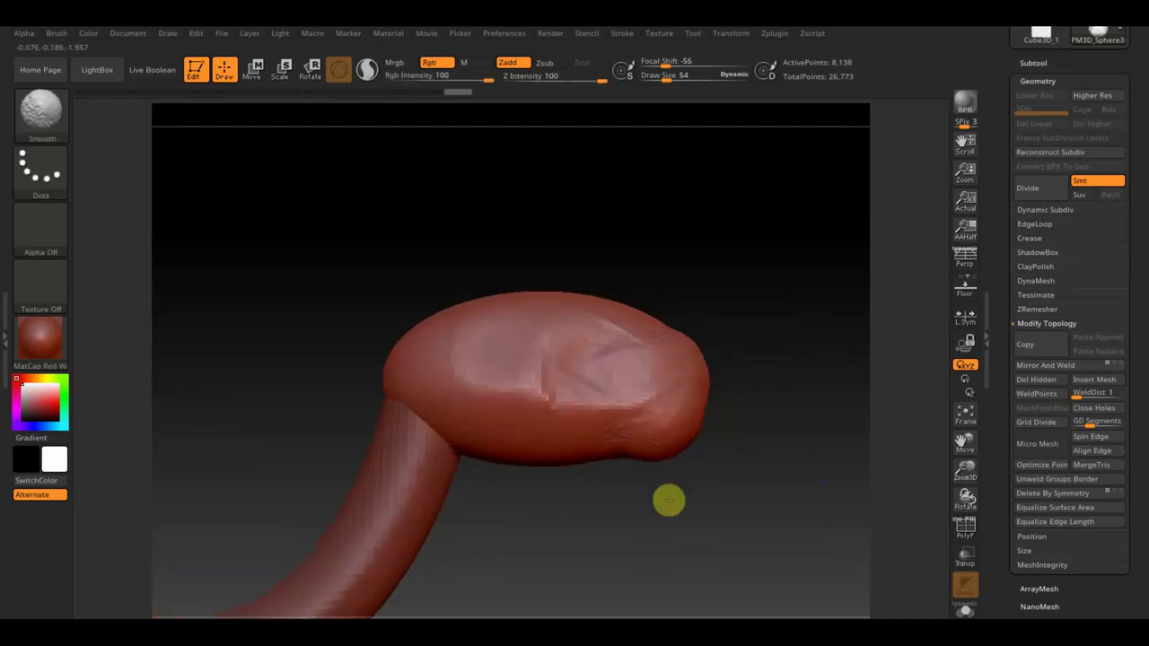
left_click(54, 113)
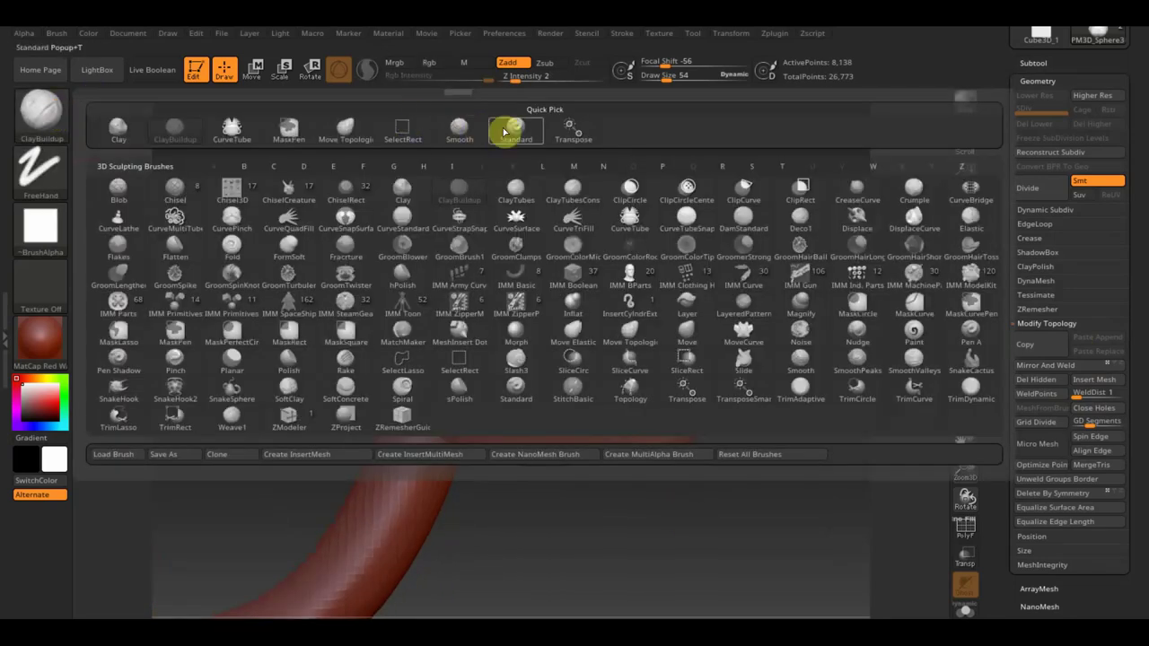
left_click(359, 130)
left_click_drag(672, 77, 690, 83)
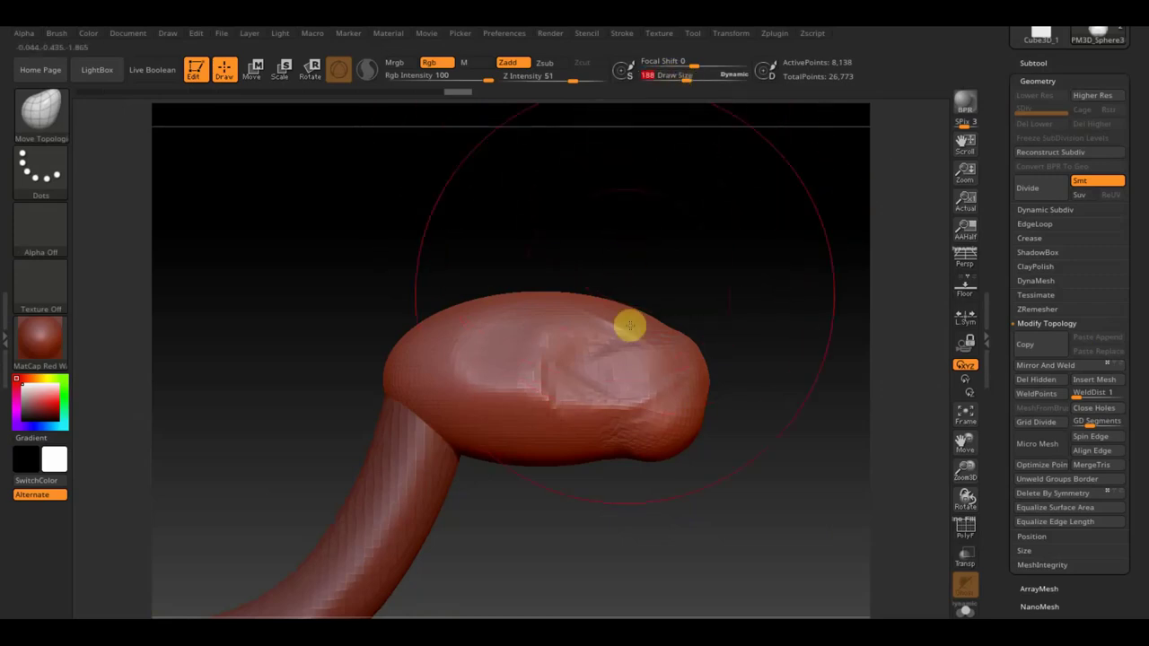
Pull the head tip forward, press the top edge down and raise the skull's back.
left_click_drag(681, 396, 772, 415)
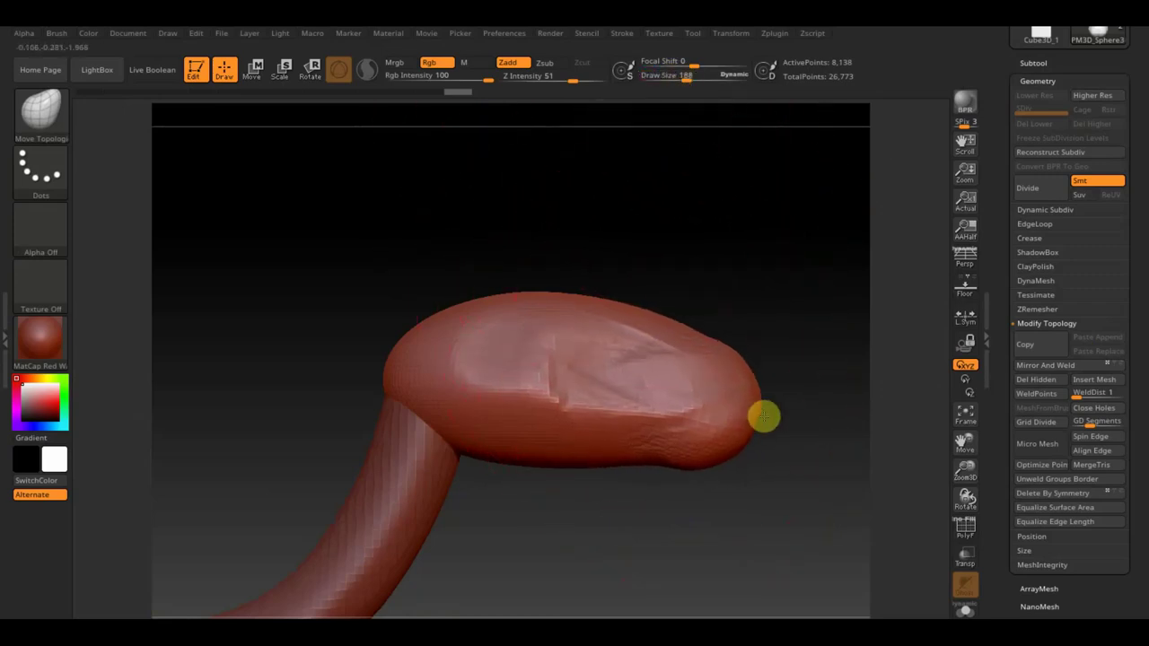
left_click_drag(654, 312, 652, 328)
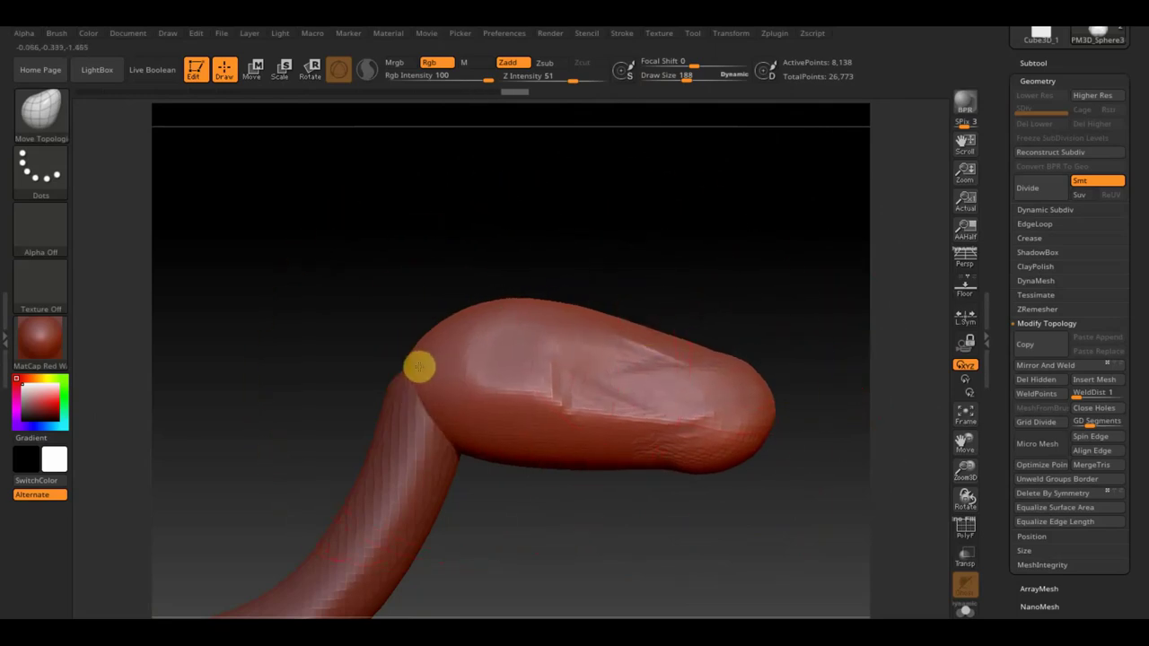
left_click_drag(426, 360, 487, 310)
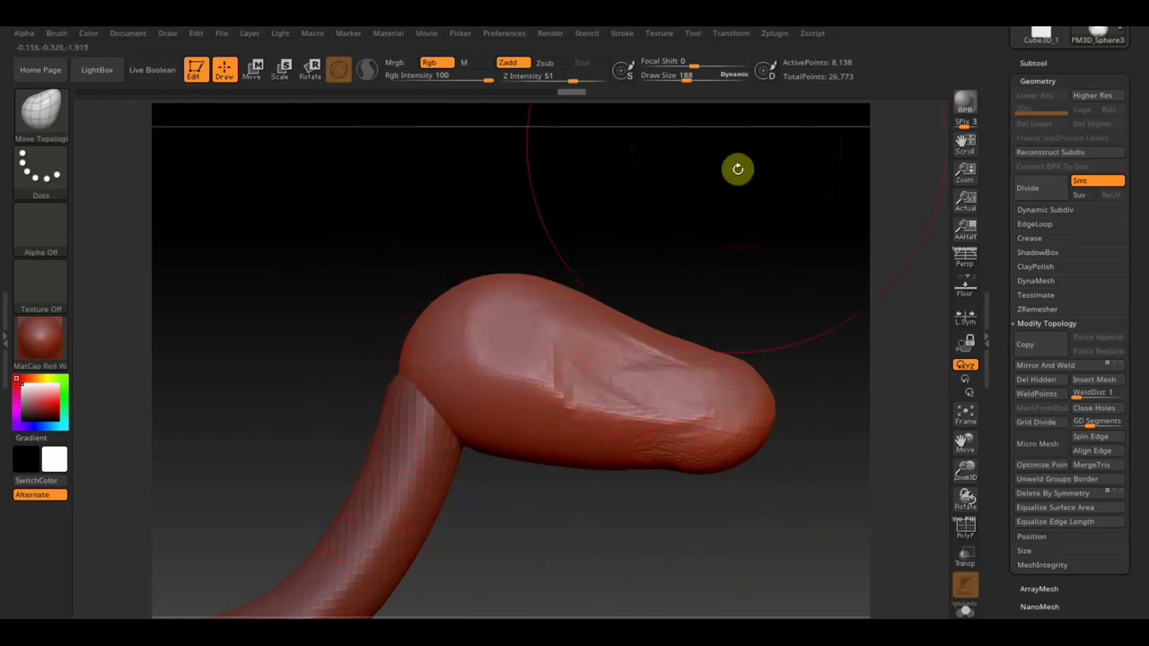
At Draw Size 104, push the underside up and draw the head tip into a point.
left_click_drag(690, 78, 674, 77)
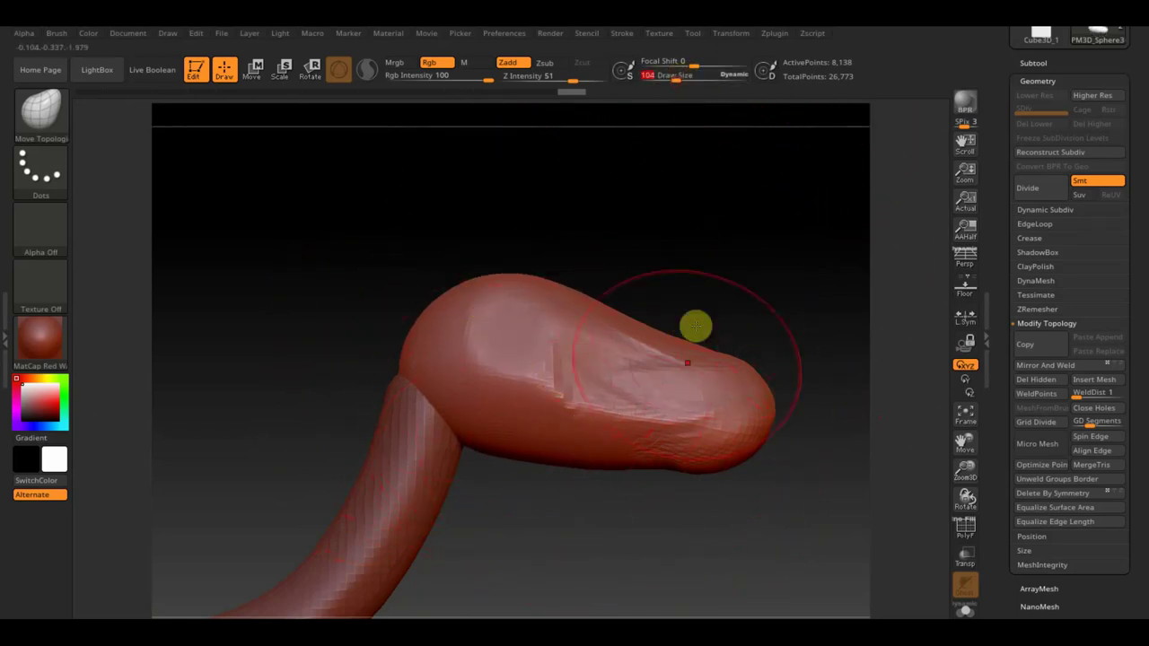
mouse_move(616, 451)
left_mouse_down()
mouse_move(622, 429)
mouse_move(600, 416)
left_mouse_up()
left_click_drag(679, 447, 683, 495)
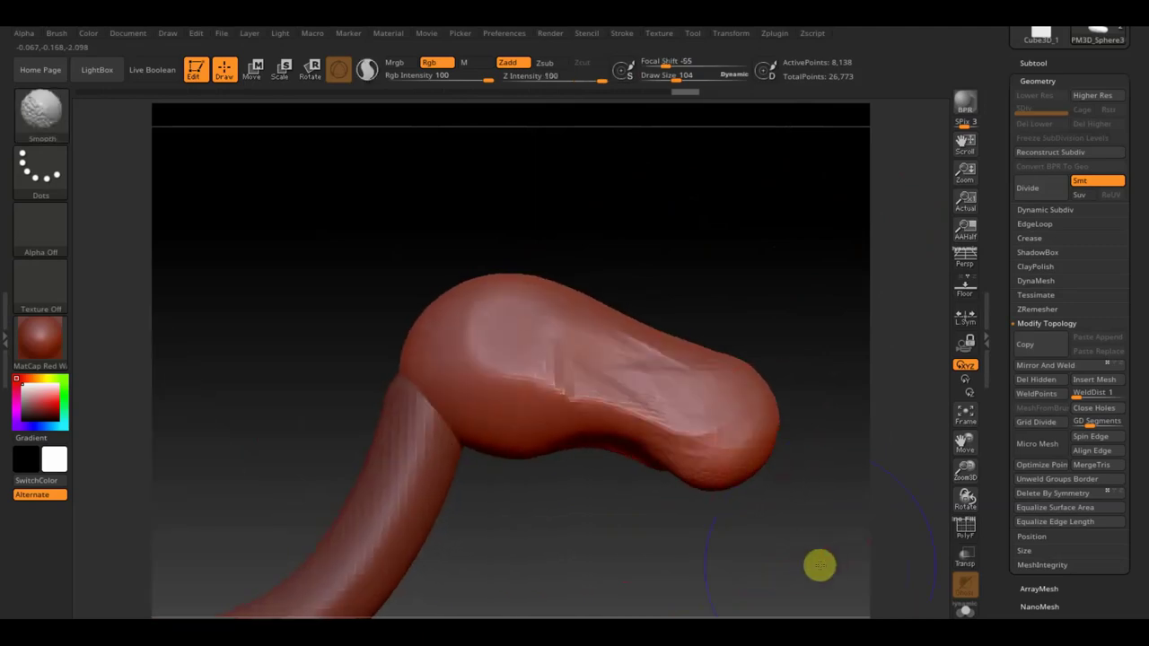
left_click_drag(839, 541, 672, 526, "alt")
mouse_move(589, 460)
left_mouse_down()
mouse_move(660, 455)
mouse_move(577, 472)
left_mouse_up()
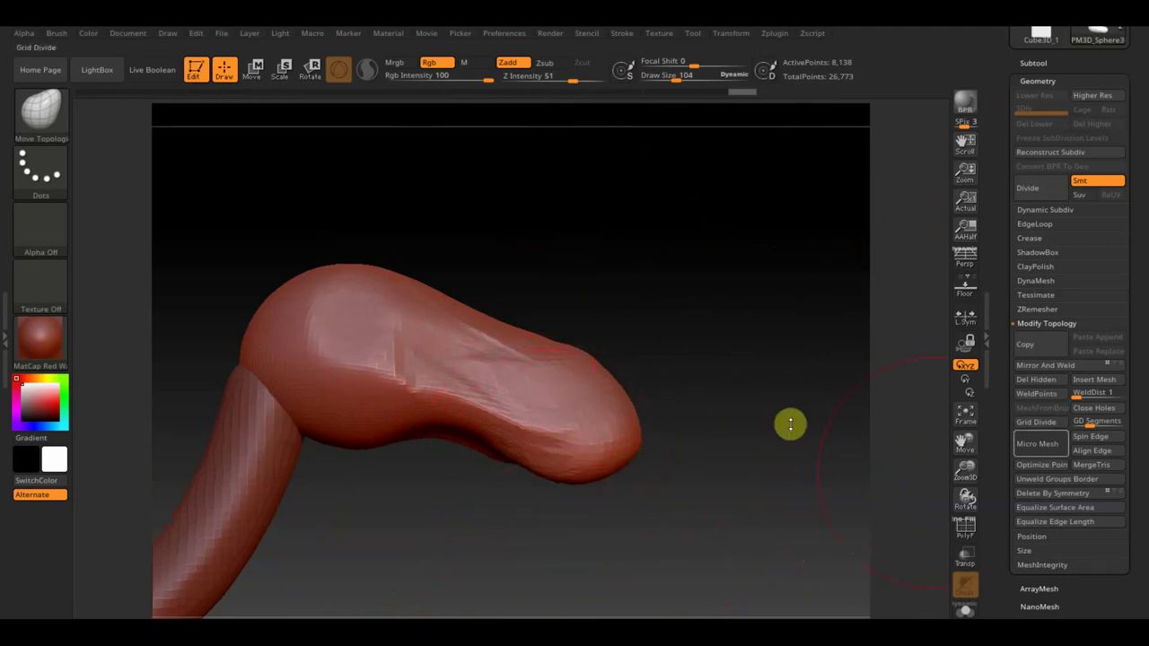
left_click(1035, 280)
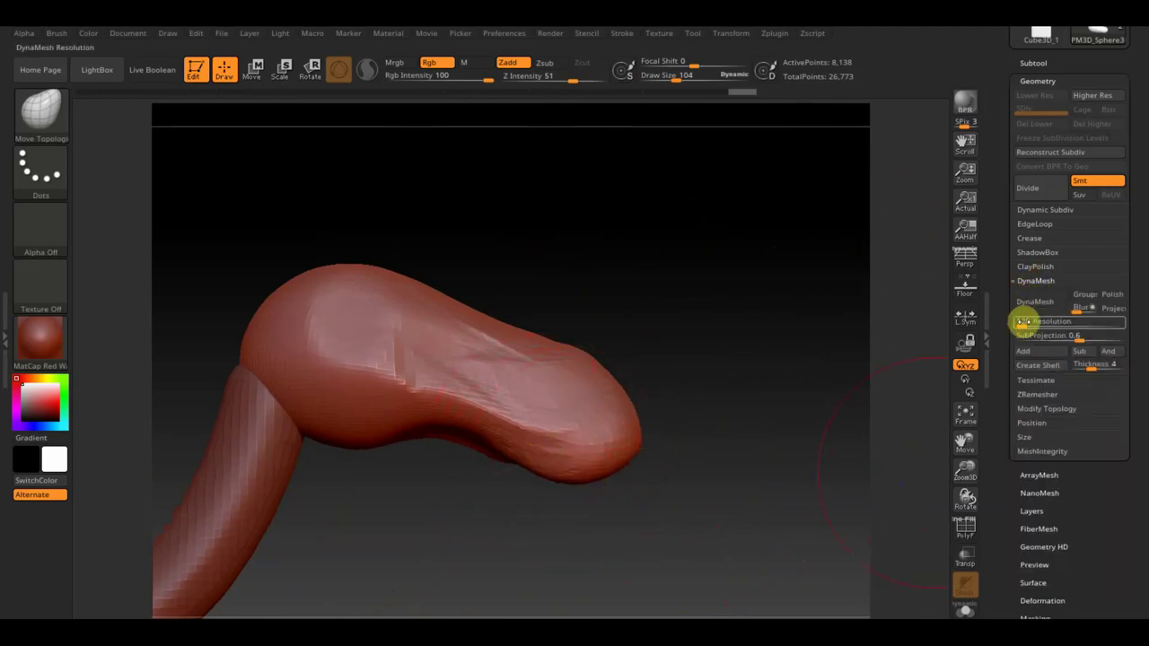
type("616")
DynaMesh the head, shrink the brush and smooth the upper surface of the head.
left_click(1034, 302)
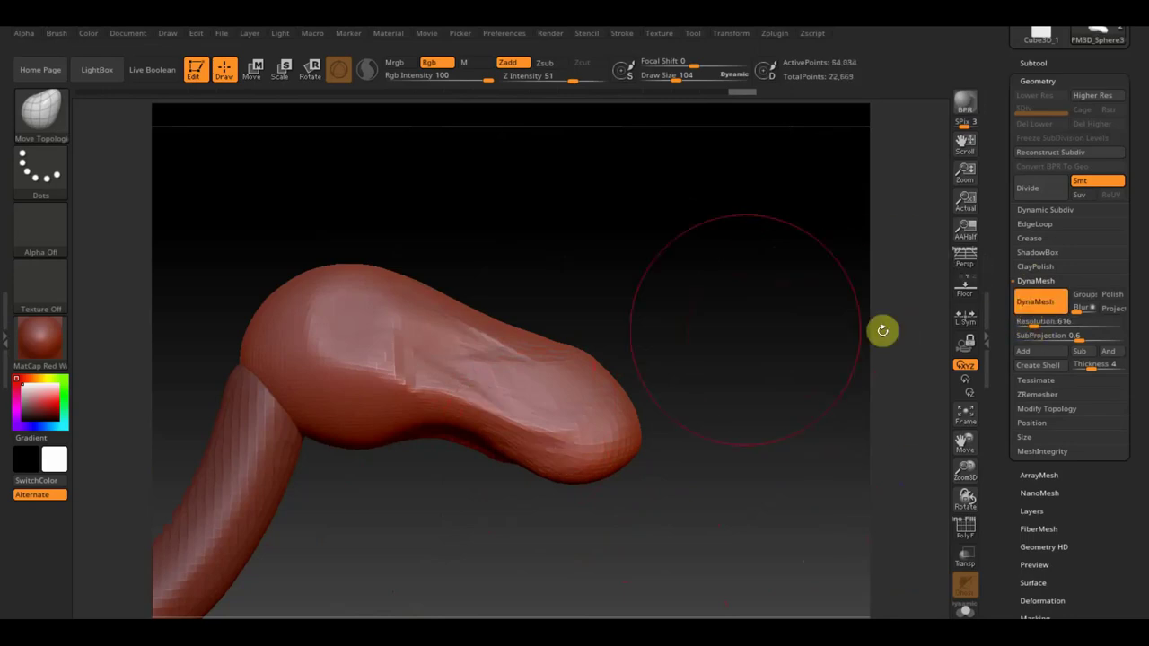
mouse_move(675, 76)
left_mouse_down()
mouse_move(648, 77)
mouse_move(663, 78)
left_mouse_up()
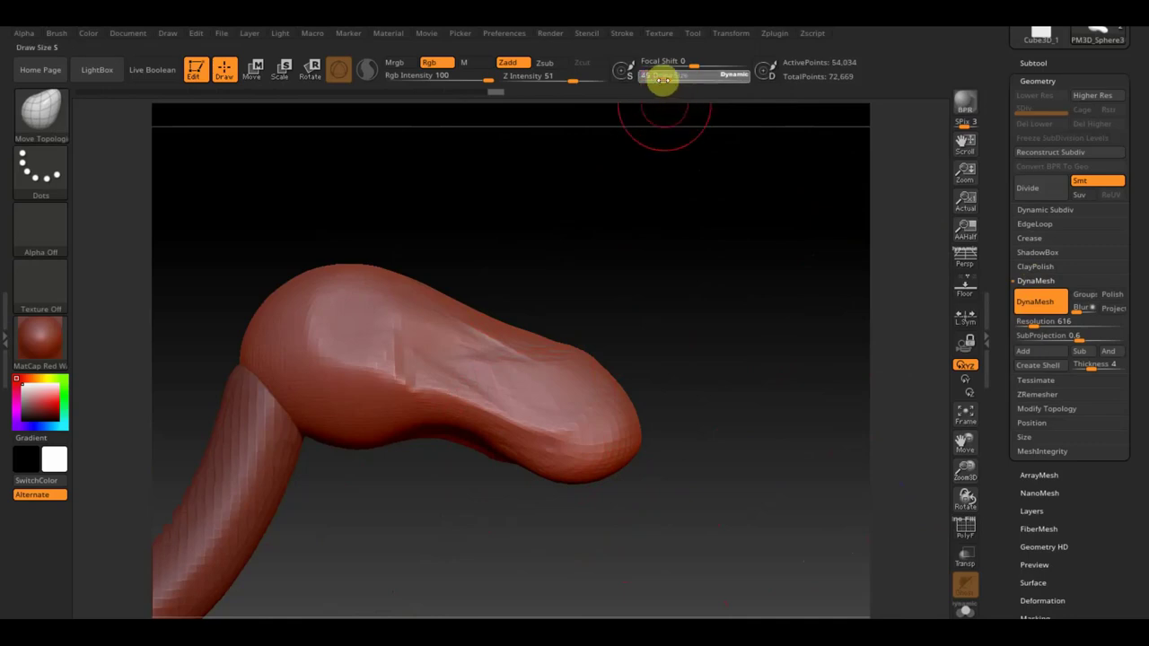
key("shift")
left_click_drag(481, 314, 358, 334, "shift")
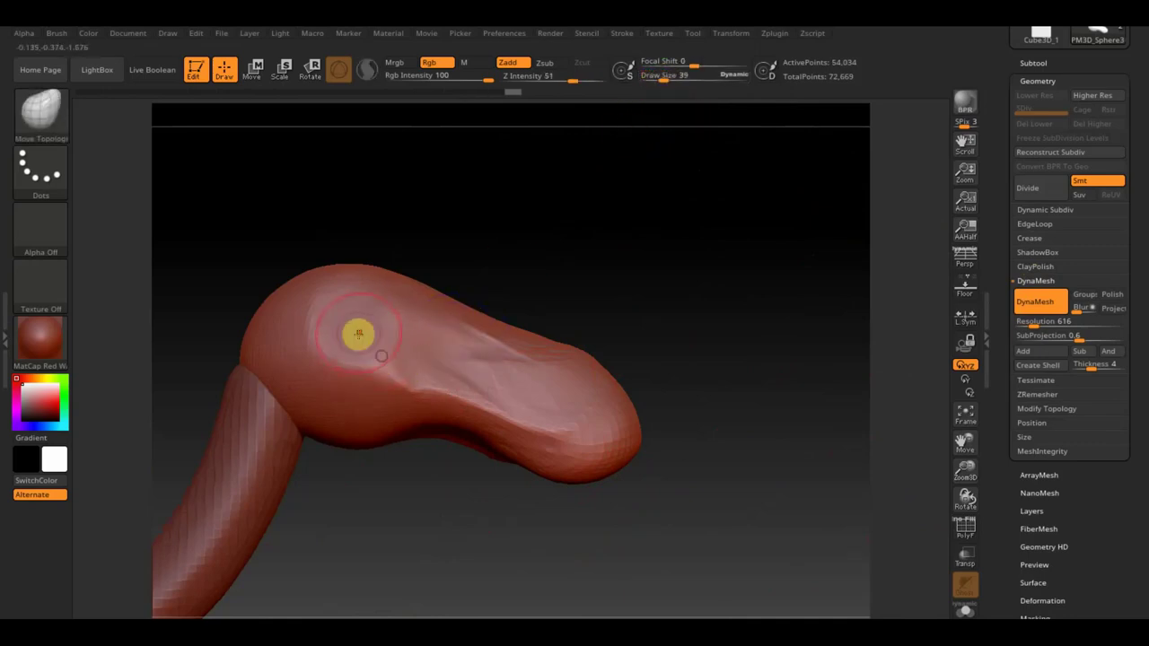
key("shift")
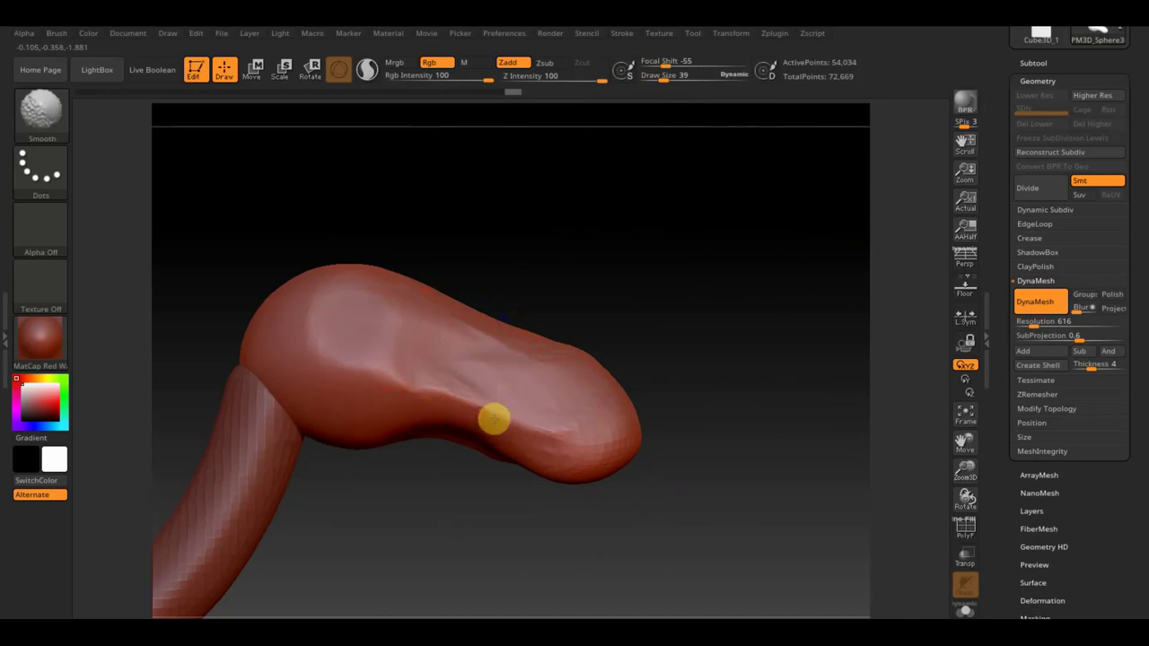
Carve ClayBuildup grooves along the side of the head, then inspect the snout tip.
left_click(67, 106)
left_click(143, 130)
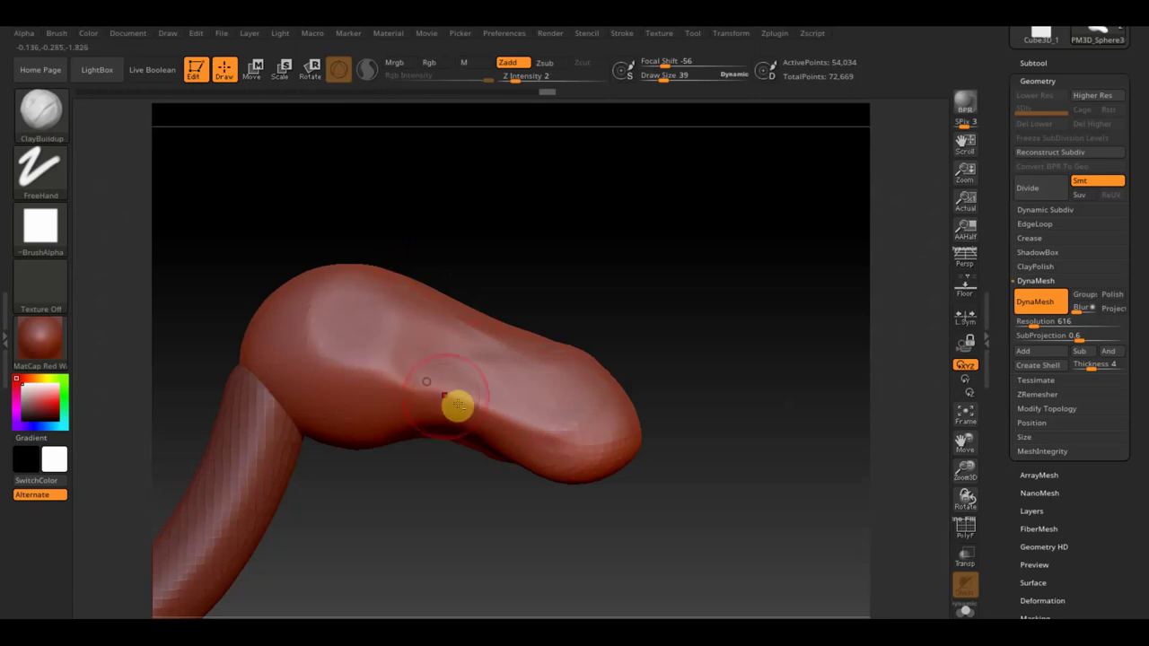
left_click_drag(476, 410, 611, 421)
left_click_drag(653, 464, 667, 446)
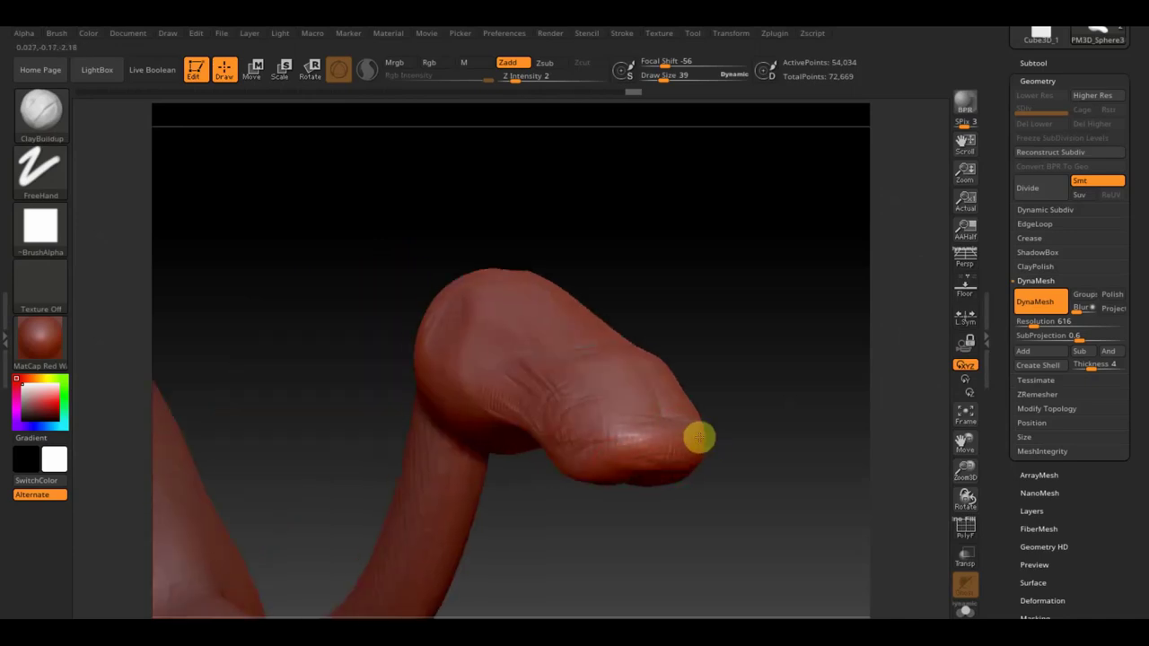
mouse_move(575, 465)
left_mouse_down()
mouse_move(672, 500)
mouse_move(659, 454)
left_mouse_up()
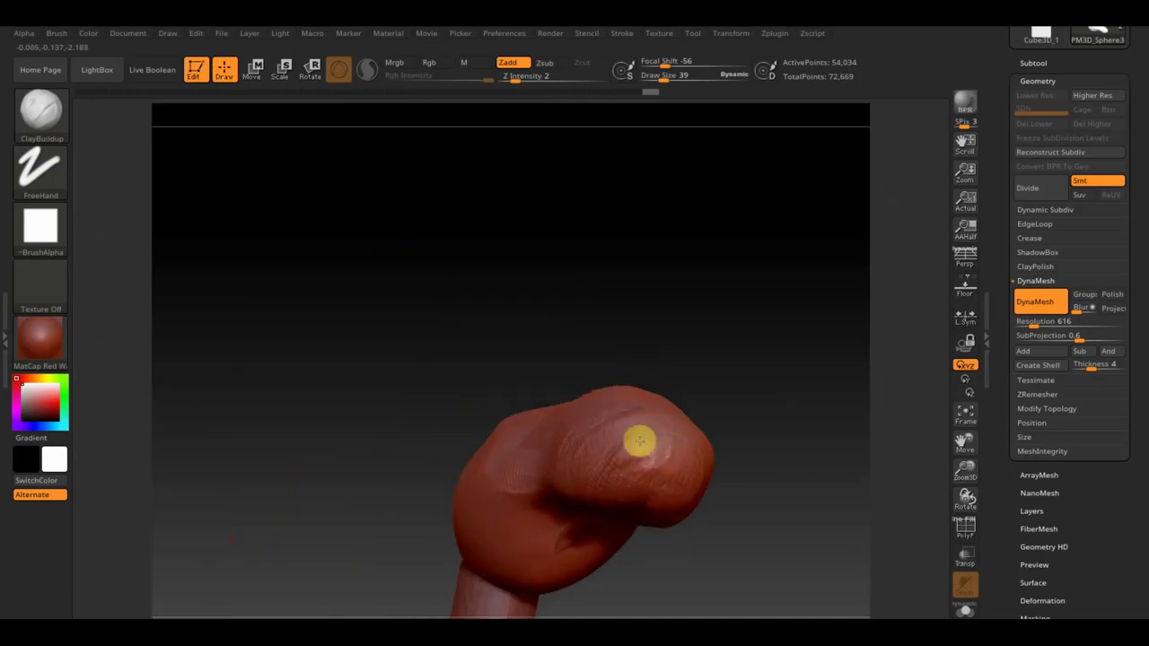
mouse_move(719, 413)
left_mouse_down()
mouse_move(788, 395)
mouse_move(710, 413)
left_mouse_up()
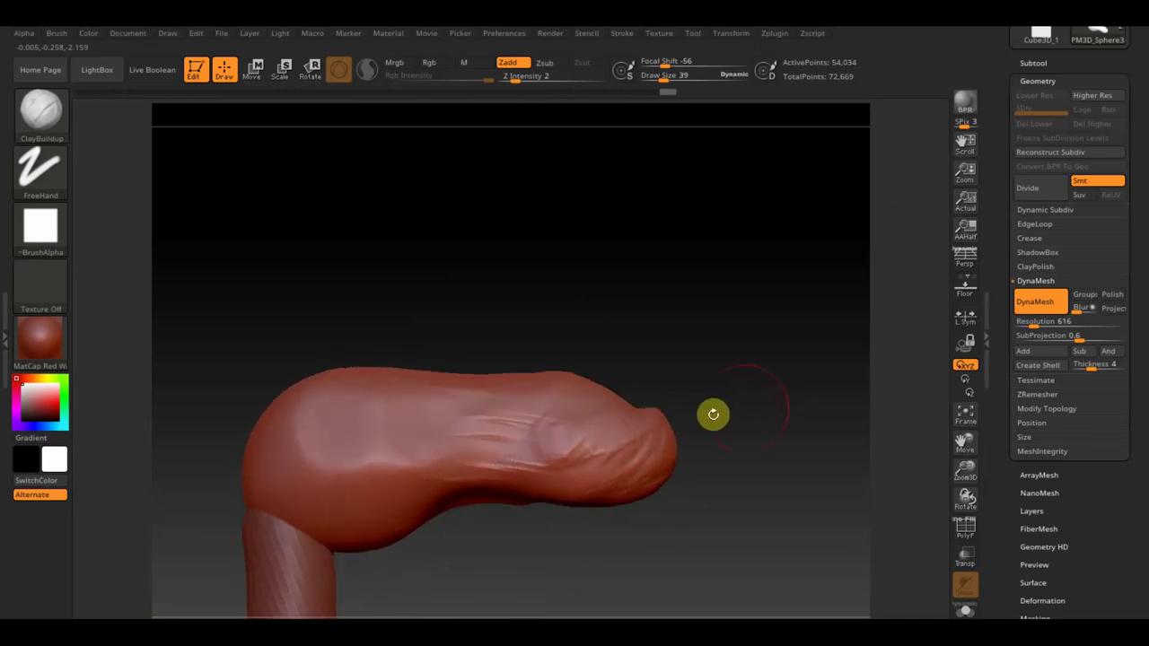
At Draw Size 28, sculpt a mark into the snout tip and reshape the lower-edge creases.
left_click_drag(666, 77, 662, 77)
left_click_drag(754, 324, 701, 368)
mouse_move(638, 423)
left_mouse_down()
mouse_move(589, 464)
mouse_move(551, 449)
mouse_move(595, 439)
mouse_move(559, 404)
mouse_move(470, 415)
mouse_move(398, 398)
mouse_move(485, 405)
mouse_move(461, 426)
mouse_move(358, 421)
left_mouse_up()
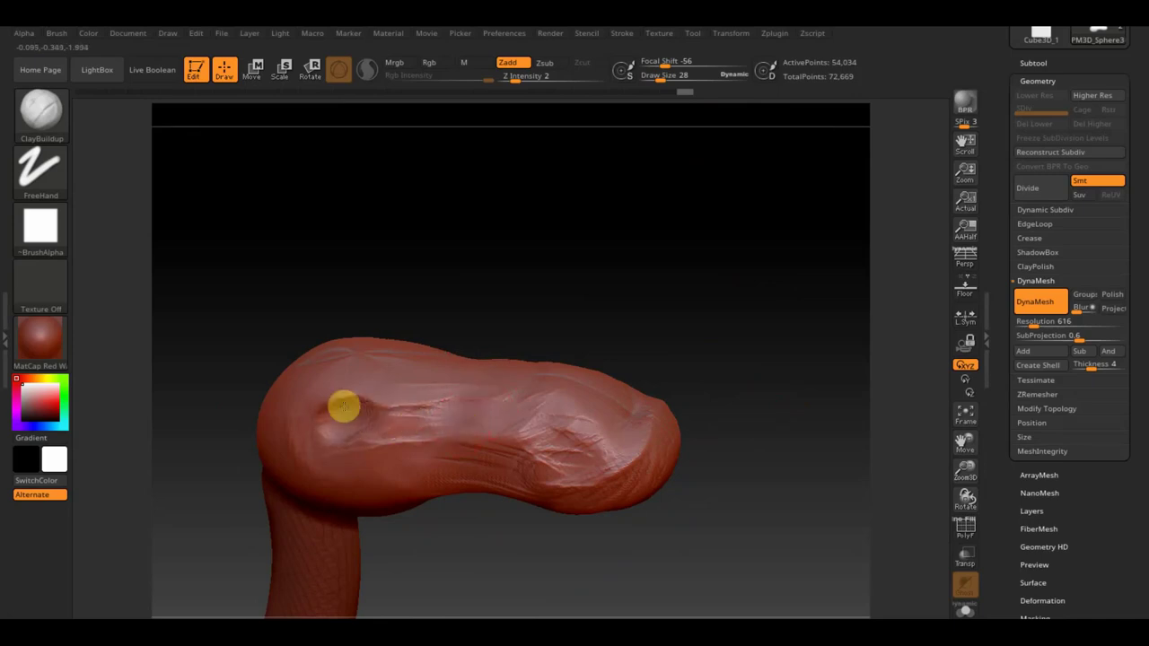
left_click_drag(436, 533, 449, 500)
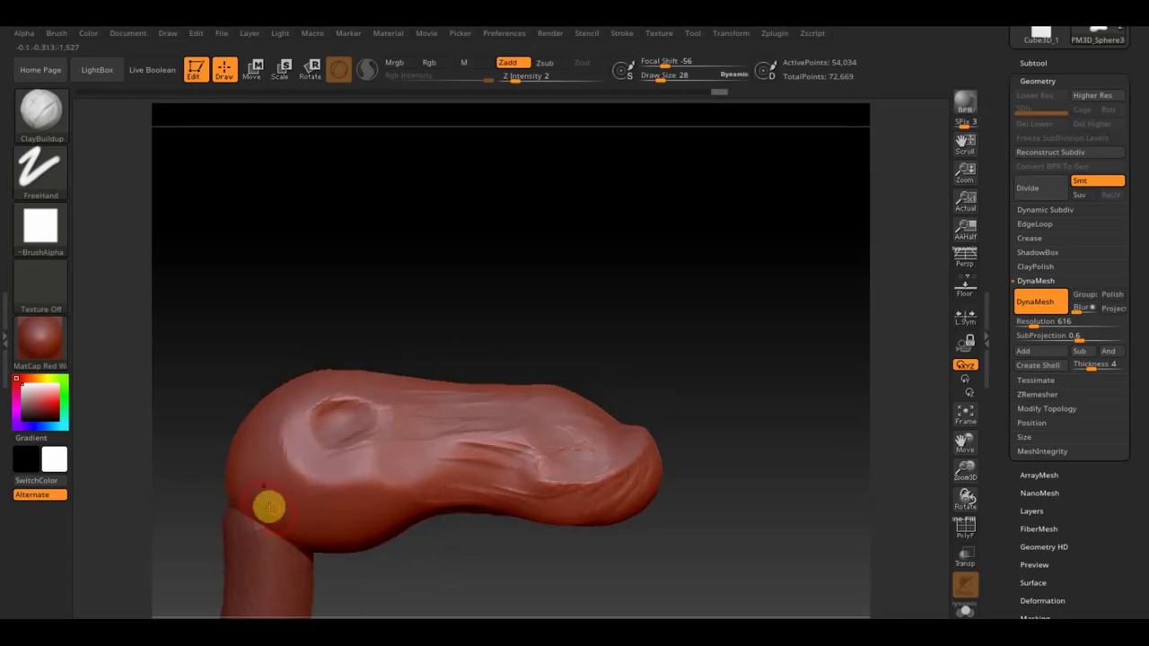
mouse_move(297, 497)
left_mouse_down()
mouse_move(321, 530)
mouse_move(360, 527)
mouse_move(367, 501)
left_mouse_up()
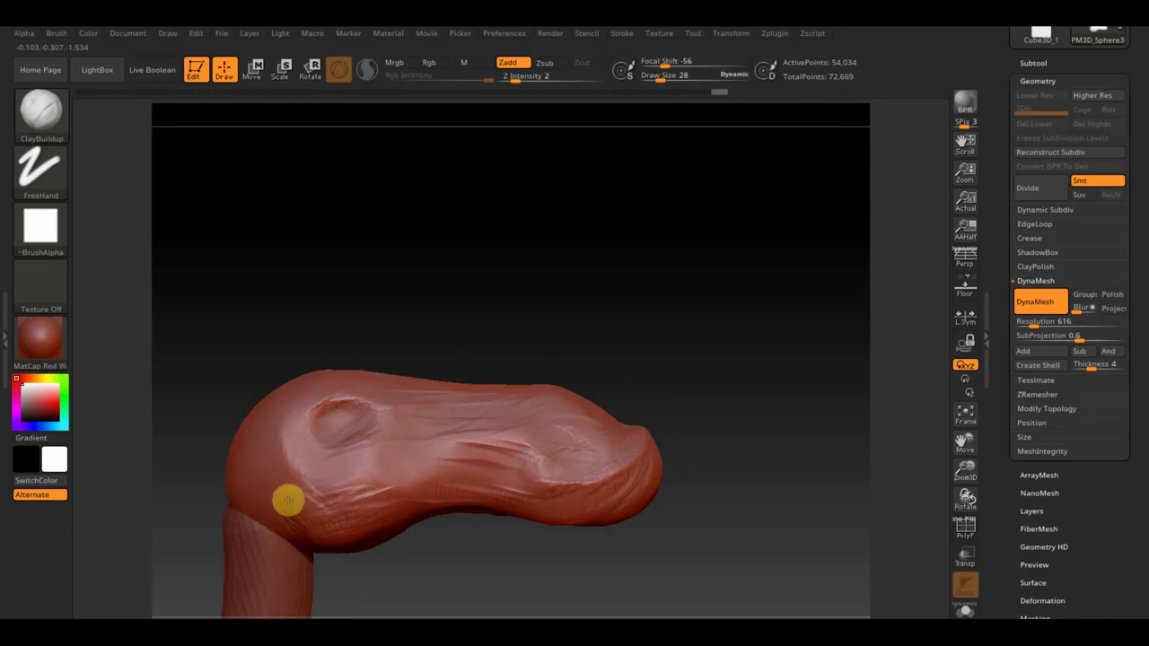
left_click_drag(436, 557, 474, 489)
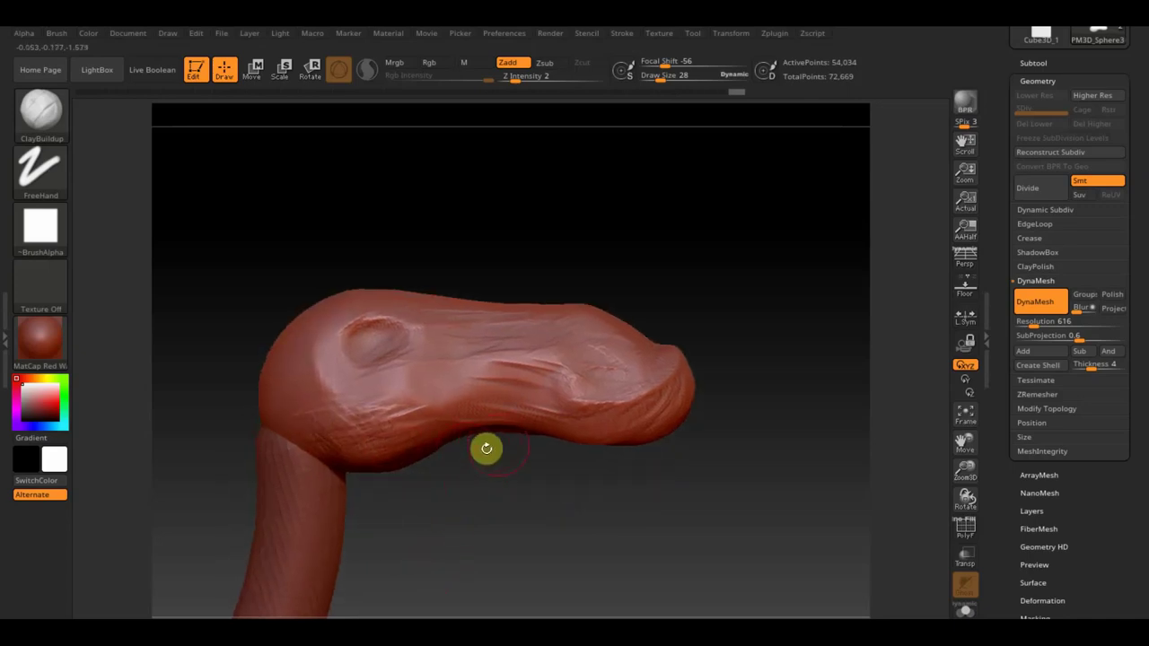
left_click_drag(679, 381, 690, 472)
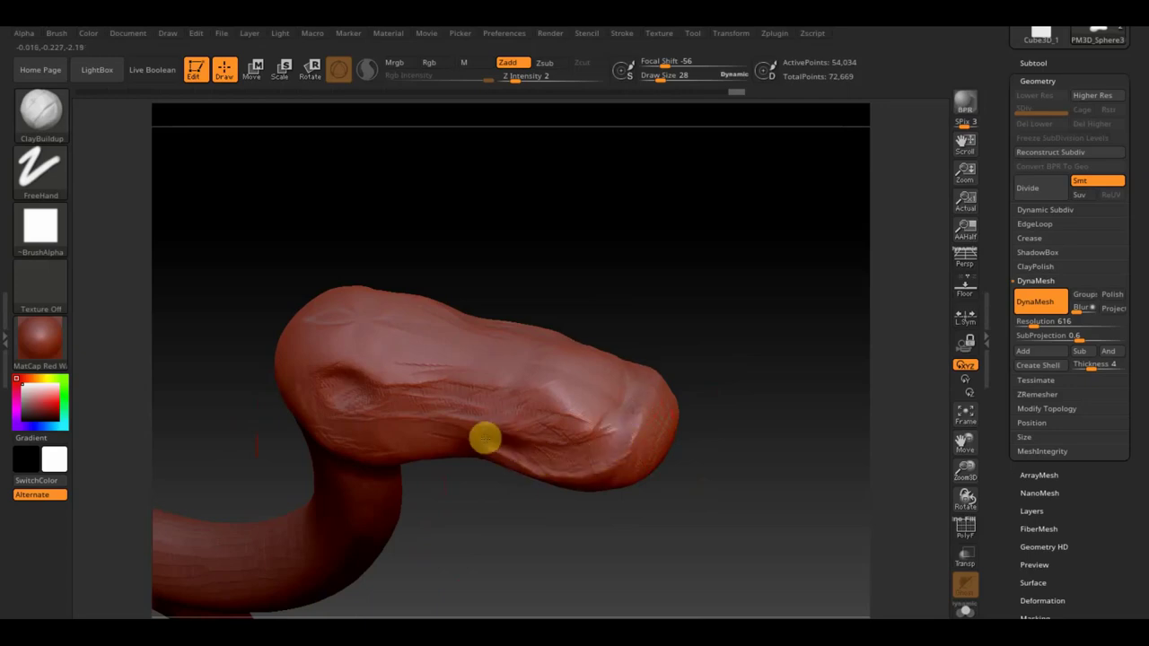
left_click_drag(711, 422, 726, 336)
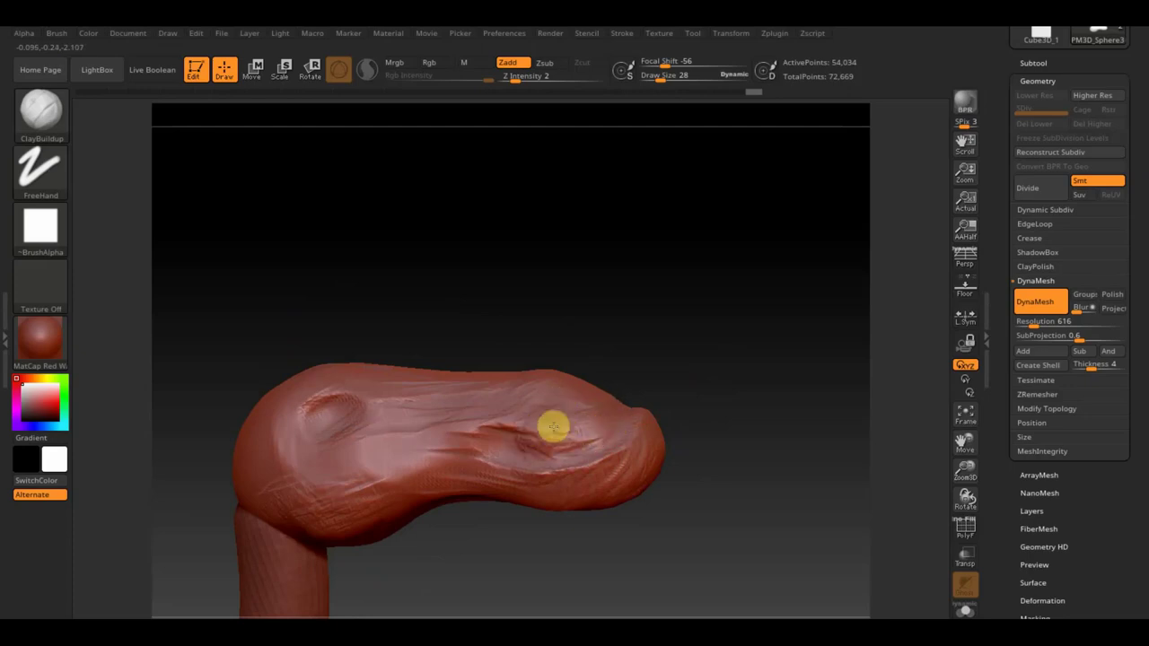
key("shift")
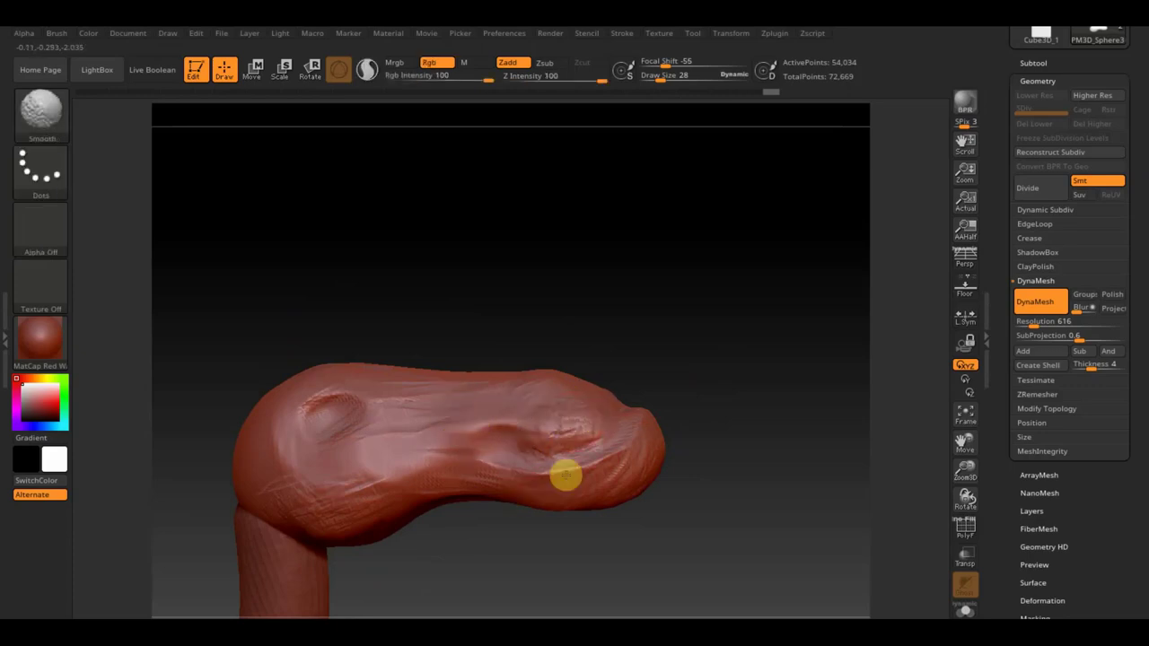
Narrow the head by pushing both sides inward with Move Topological at size about 85.
mouse_move(673, 449)
left_mouse_down()
mouse_move(772, 566)
mouse_move(790, 559)
mouse_move(818, 485)
mouse_move(818, 541)
mouse_move(663, 419)
left_mouse_up()
left_click(252, 69)
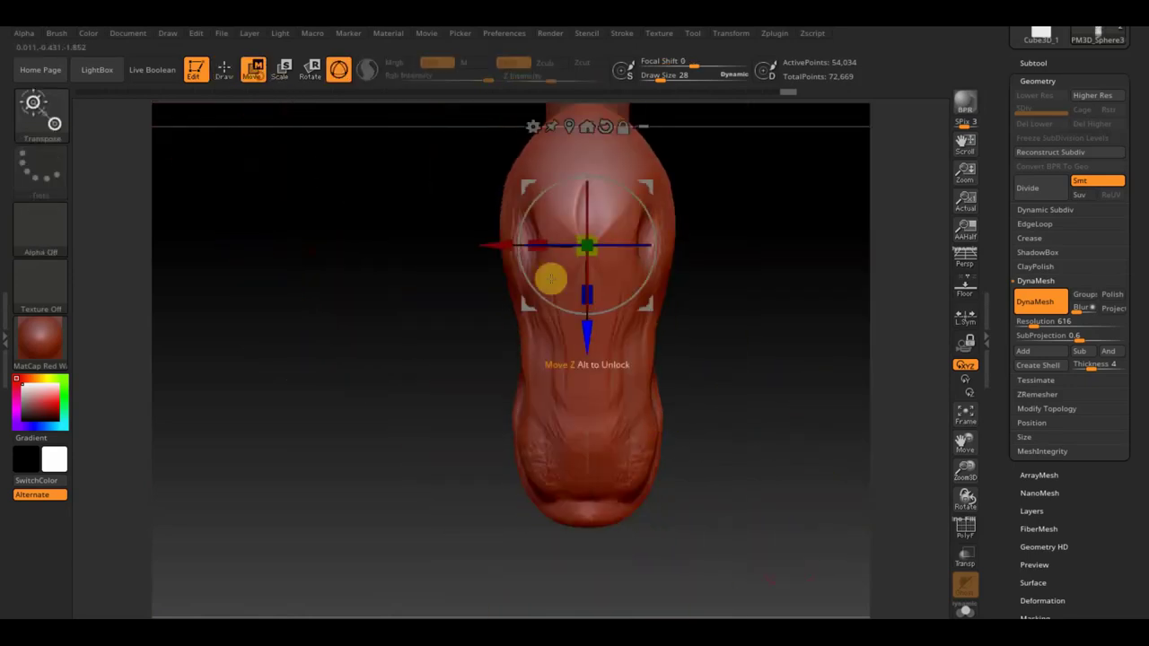
left_click(224, 71)
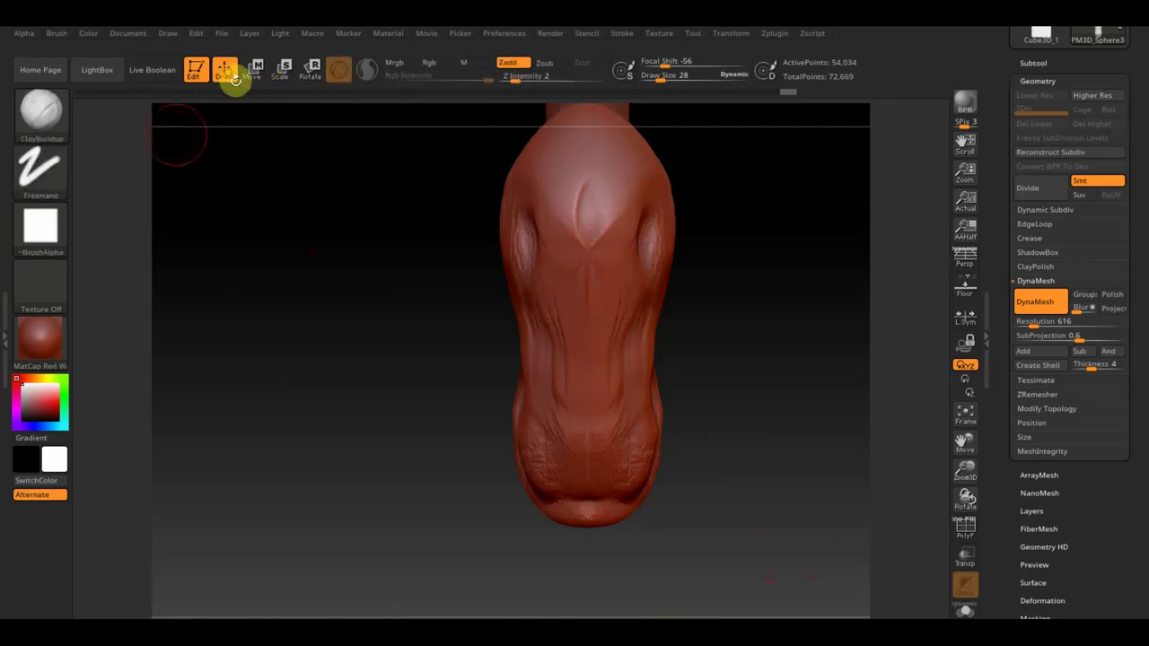
left_click(40, 109)
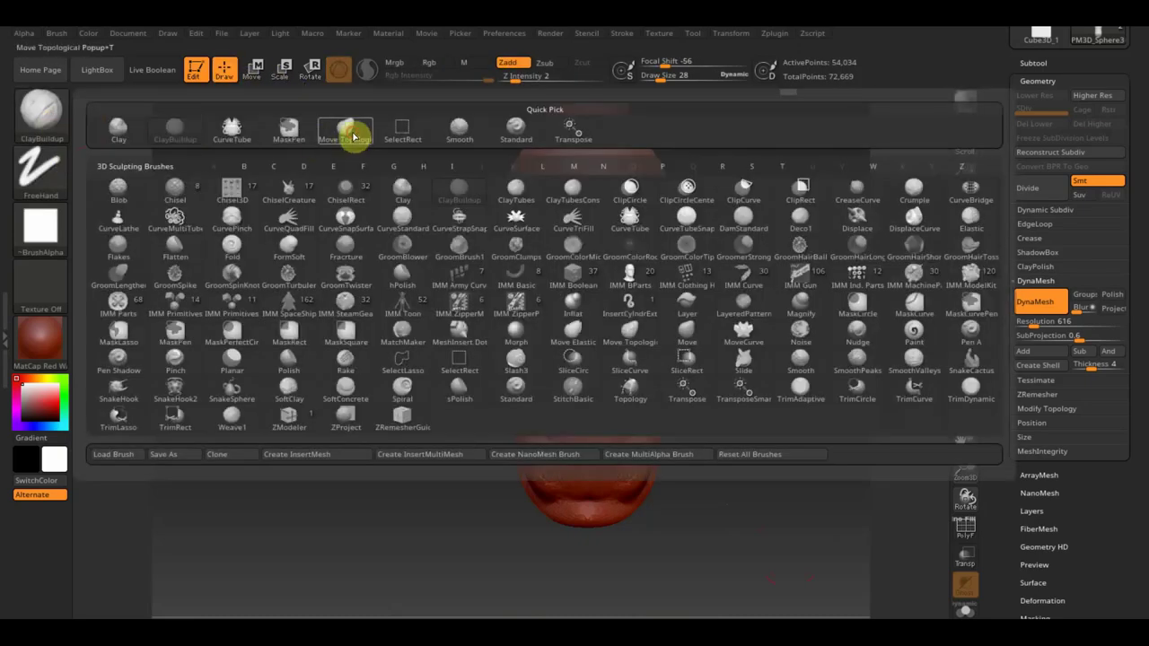
left_click(345, 128)
left_click_drag(656, 77, 677, 81)
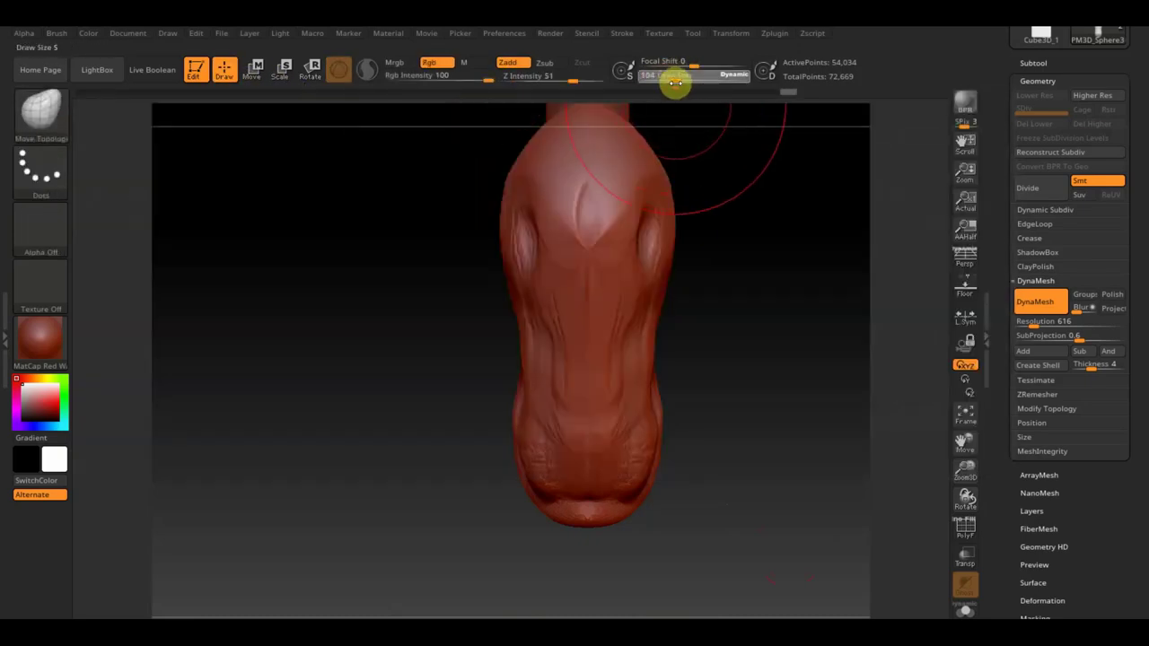
mouse_move(521, 329)
left_mouse_down()
mouse_move(543, 342)
mouse_move(518, 400)
left_mouse_up()
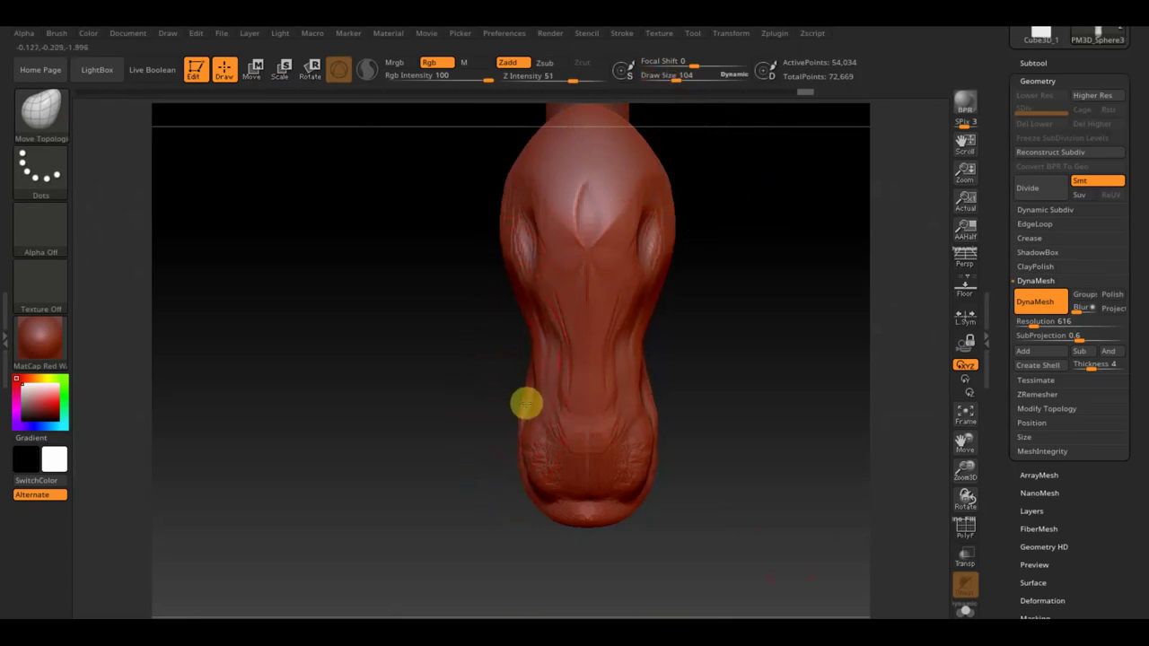
left_click_drag(521, 338, 541, 308)
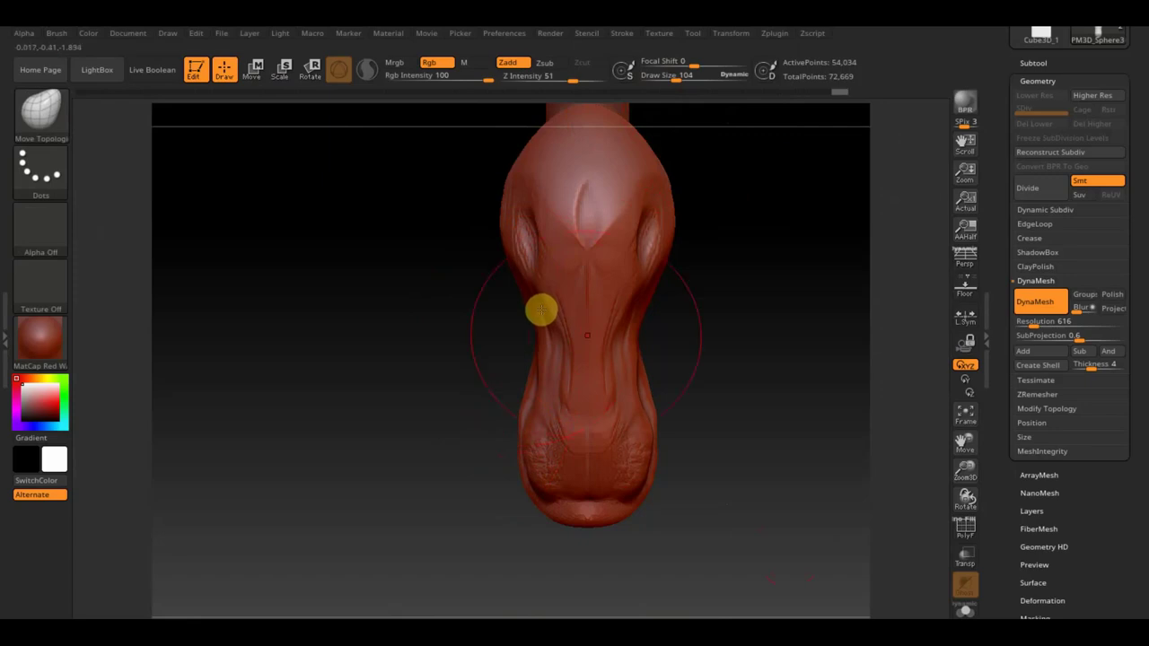
Orbit around the reshaped head and neck, then zoom out to the whole camel.
left_click_drag(703, 332, 787, 441)
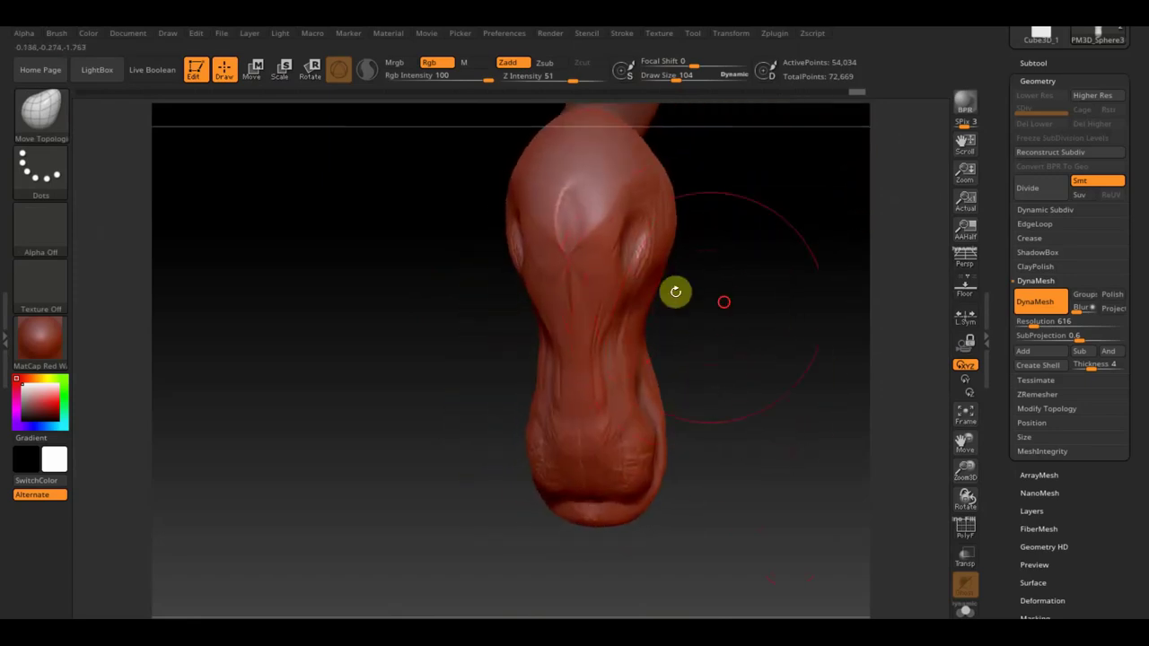
left_click_drag(674, 290, 677, 218)
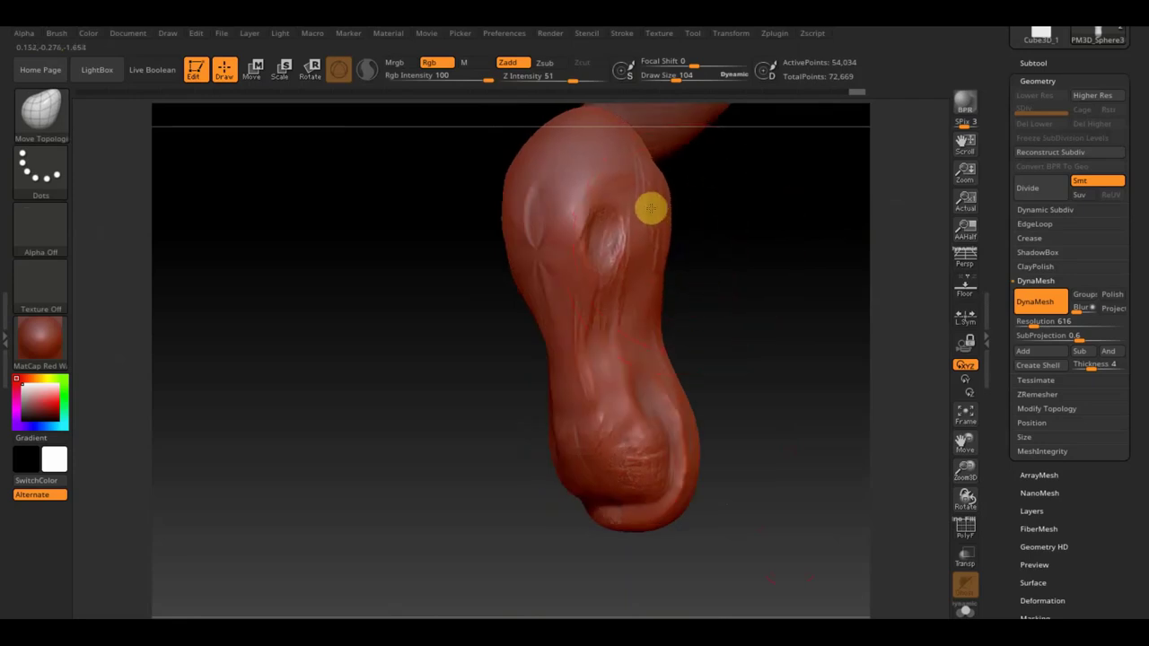
left_click_drag(651, 208, 728, 267)
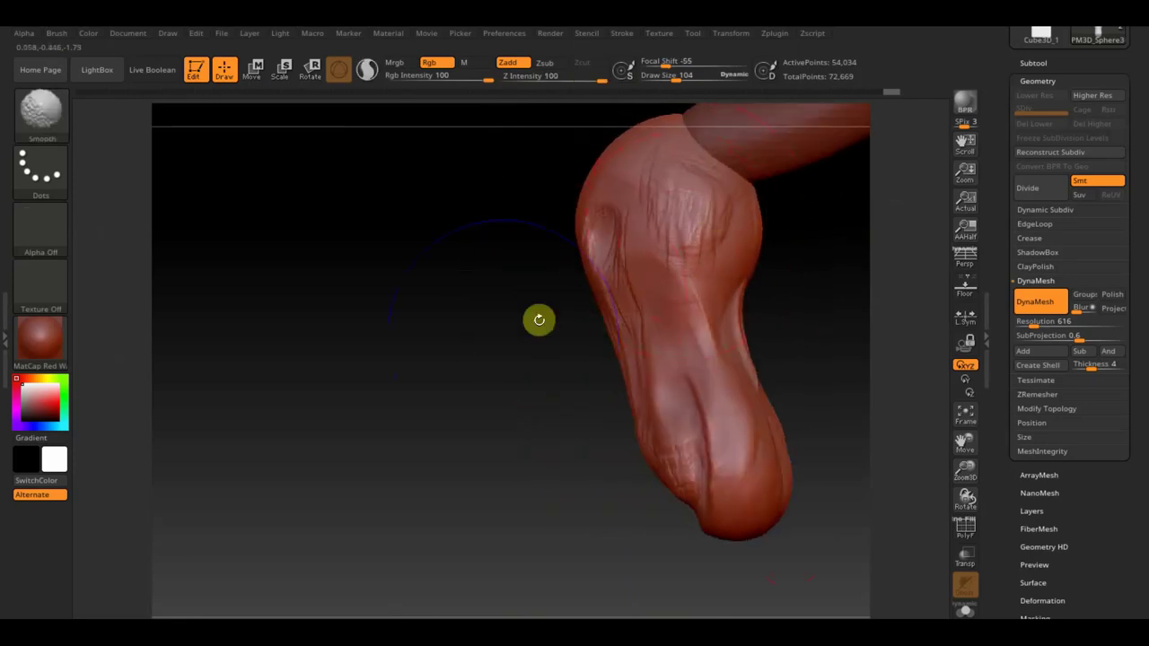
left_click_drag(538, 321, 505, 387)
mouse_move(737, 316)
left_mouse_down()
mouse_move(724, 311)
mouse_move(720, 343)
left_mouse_up()
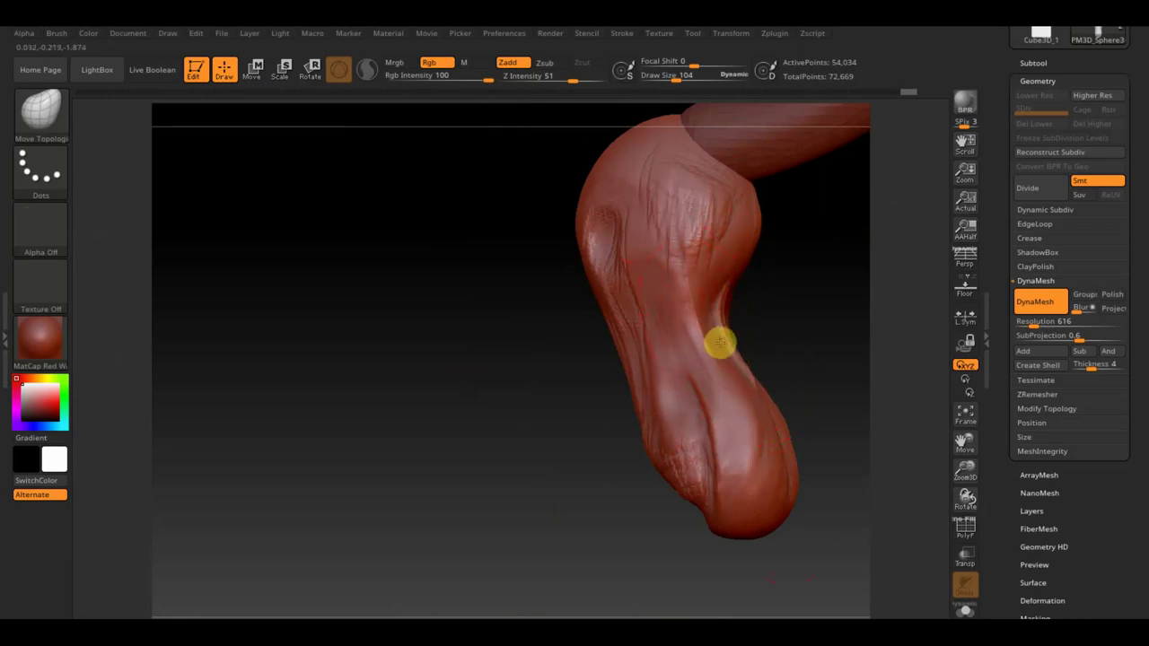
mouse_move(525, 449)
left_mouse_down()
mouse_move(511, 457)
mouse_move(634, 223)
mouse_move(634, 390)
left_mouse_up()
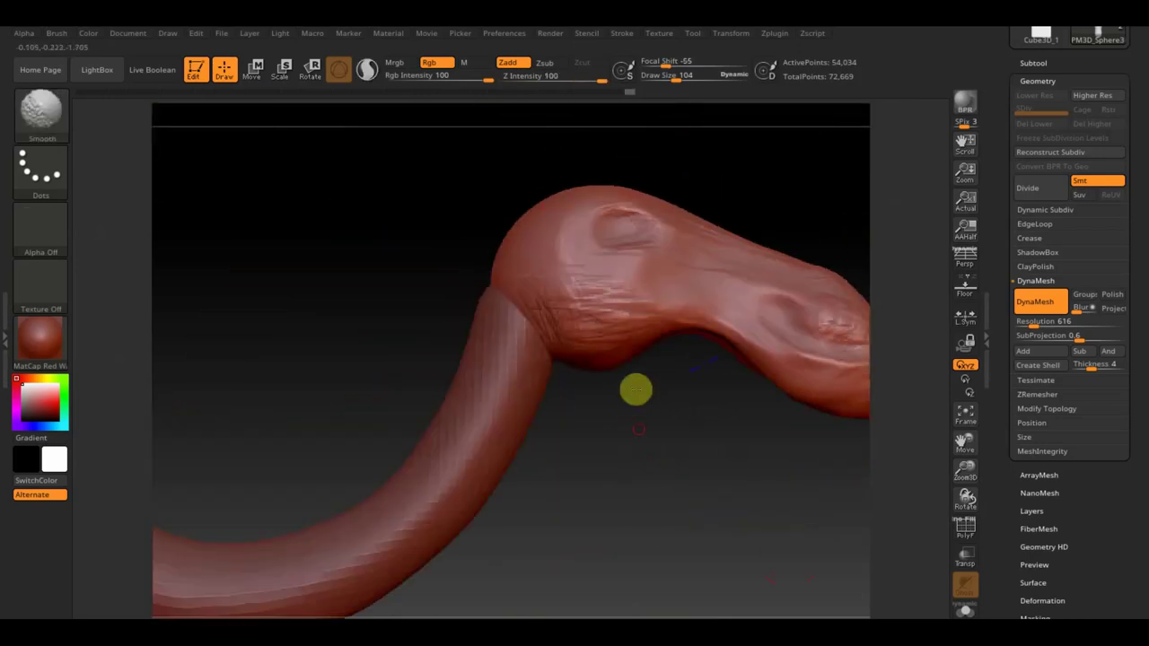
mouse_move(647, 455)
left_mouse_down()
mouse_move(674, 493)
mouse_move(616, 368)
mouse_move(716, 436)
mouse_move(722, 410)
mouse_move(687, 421)
mouse_move(698, 423)
left_mouse_up()
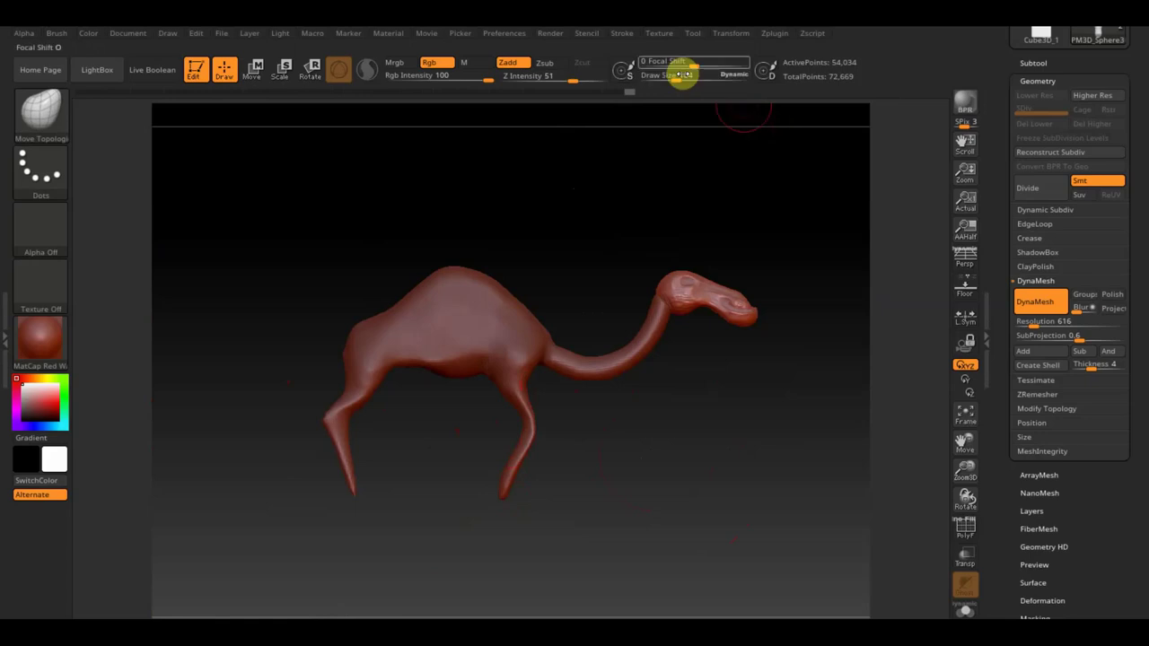
Frame the camel and choose the ClayBuildup brush at size 81.
left_click_drag(672, 81, 674, 84)
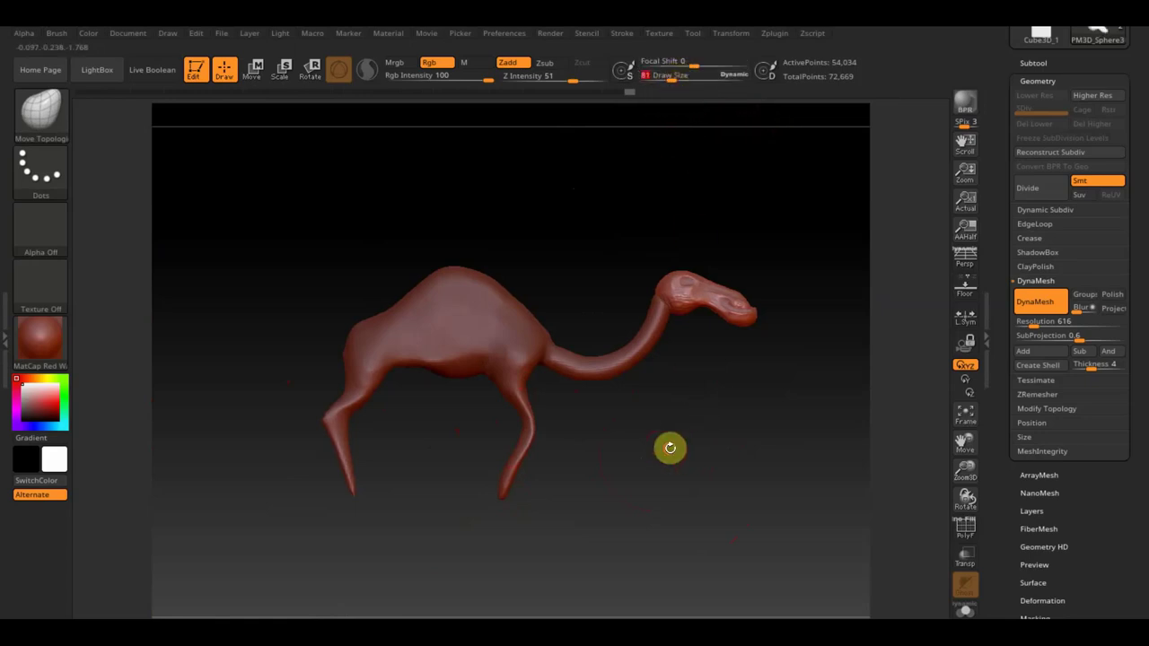
key("f")
mouse_move(497, 405)
left_mouse_down()
mouse_move(531, 539)
mouse_move(467, 392)
left_mouse_up()
left_click(40, 113)
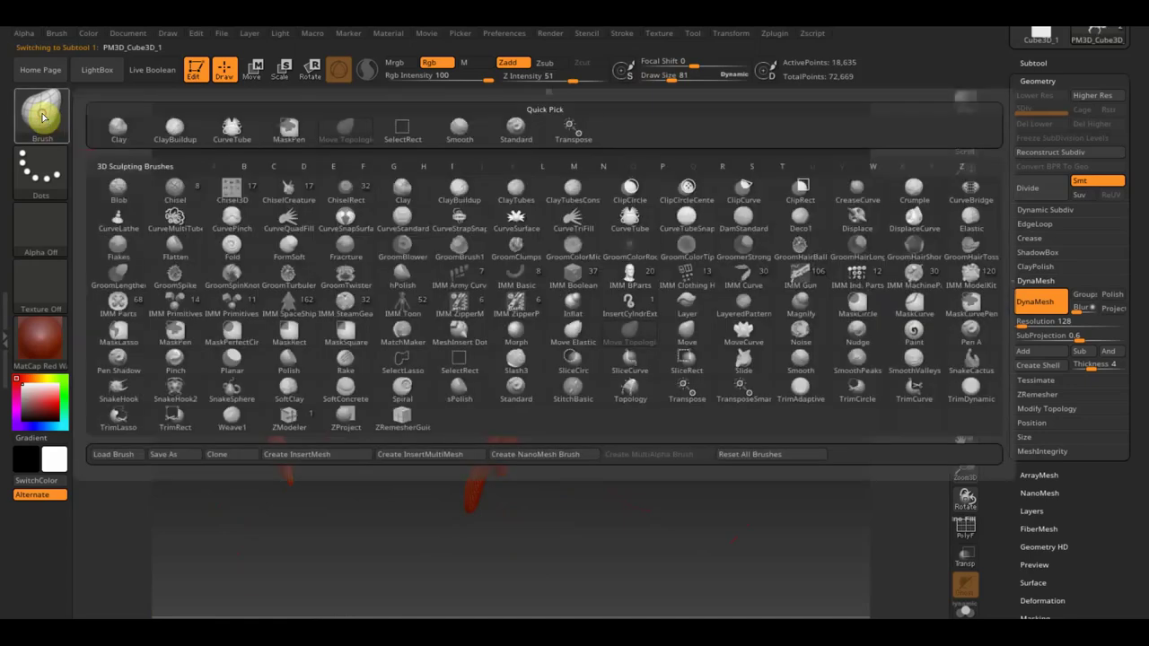
left_click(178, 134)
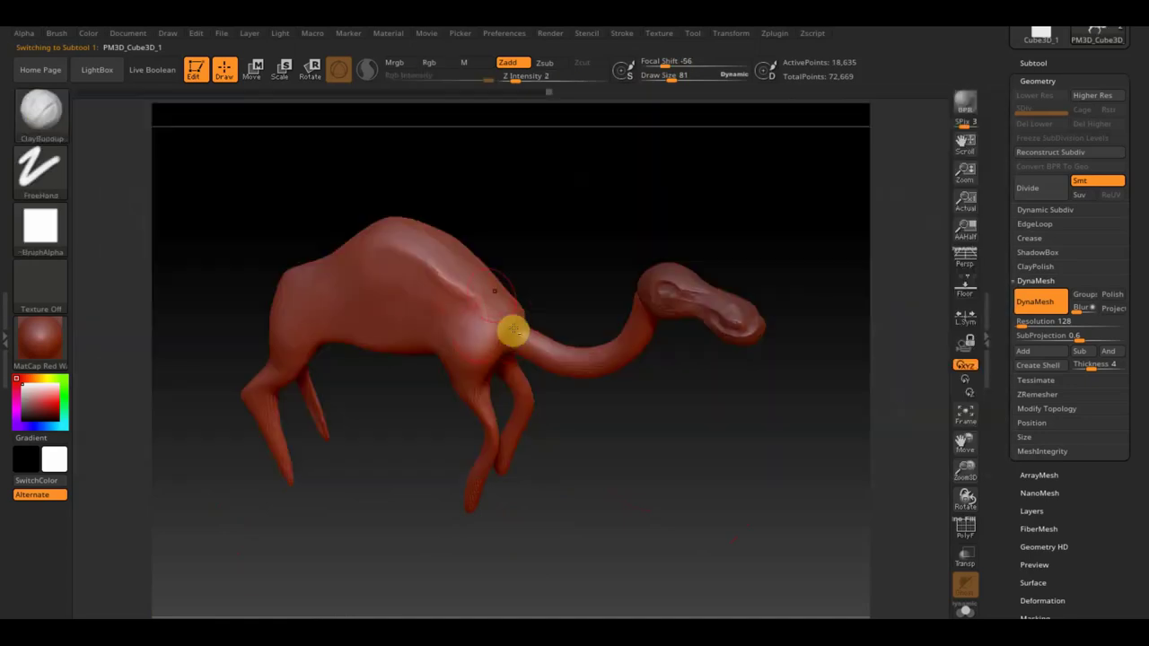
Build up clay on the hump, checking it from side and front views.
mouse_move(468, 285)
left_mouse_down()
mouse_move(407, 256)
mouse_move(423, 255)
mouse_move(436, 326)
mouse_move(437, 308)
mouse_move(482, 313)
mouse_move(425, 352)
left_mouse_up()
left_click_drag(425, 400, 455, 326)
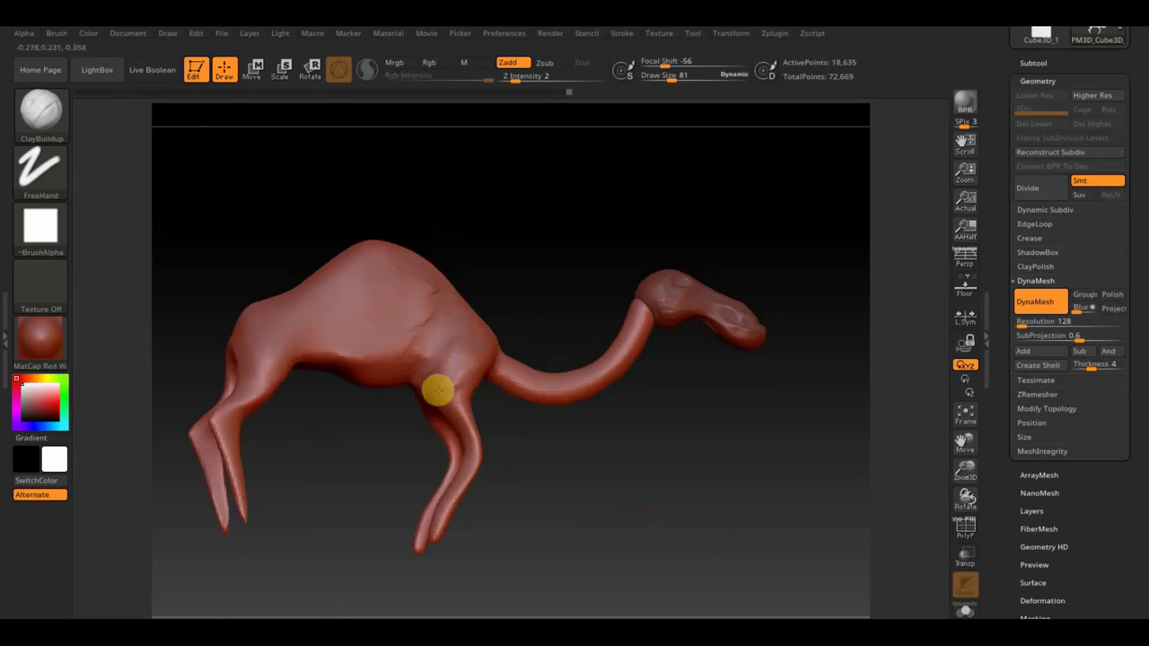
mouse_move(462, 375)
right_mouse_down()
mouse_move(488, 425)
mouse_move(492, 374)
right_mouse_up()
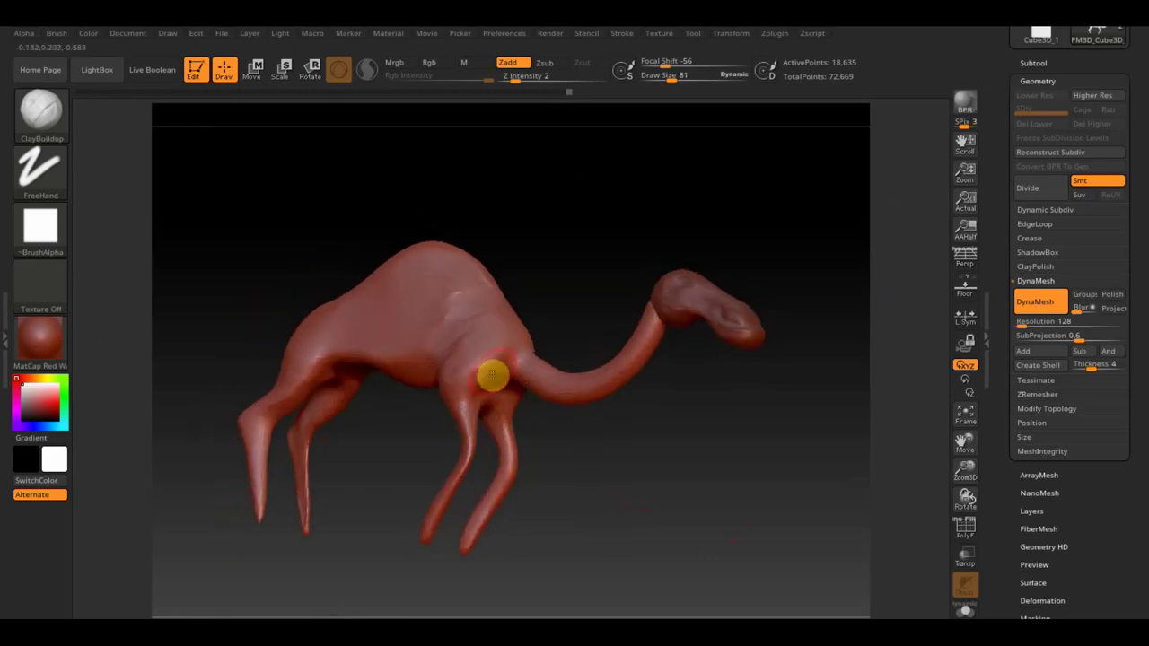
mouse_move(565, 457)
right_mouse_down()
mouse_move(526, 418)
mouse_move(464, 410)
right_mouse_up()
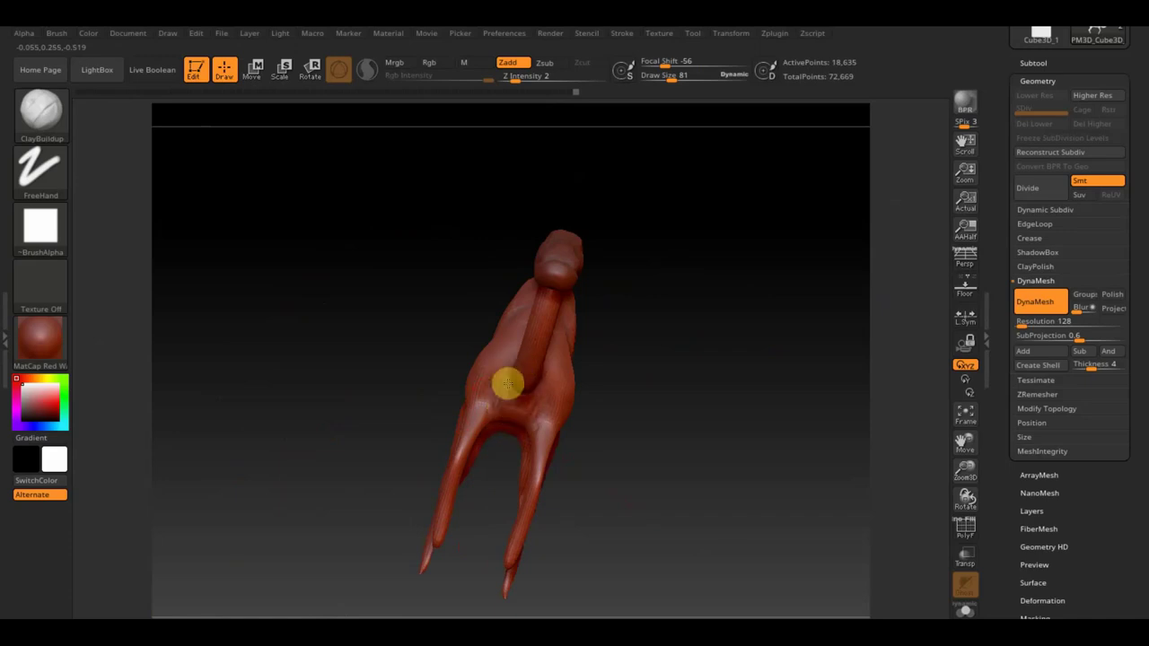
mouse_move(511, 407)
right_mouse_down()
mouse_move(670, 421)
mouse_move(553, 404)
right_mouse_up()
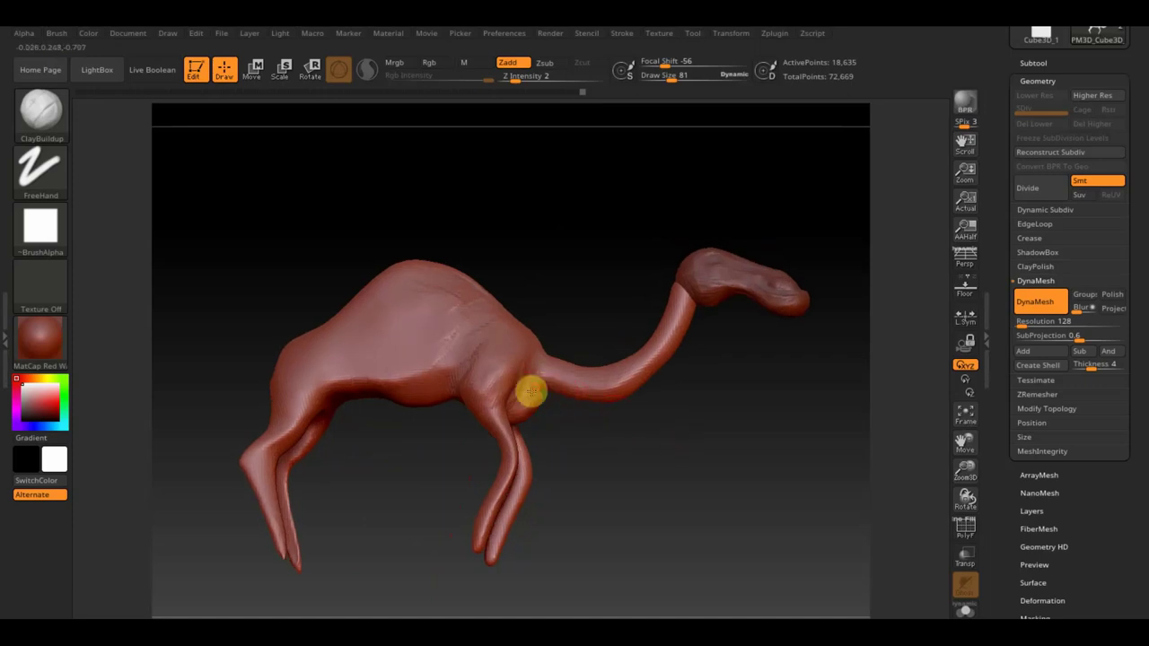
Add clay strokes to the belly and chest, then smooth the chest.
key("shift")
mouse_move(580, 439)
right_mouse_down()
mouse_move(541, 459)
mouse_move(587, 441)
mouse_move(592, 388)
mouse_move(495, 415)
right_mouse_up()
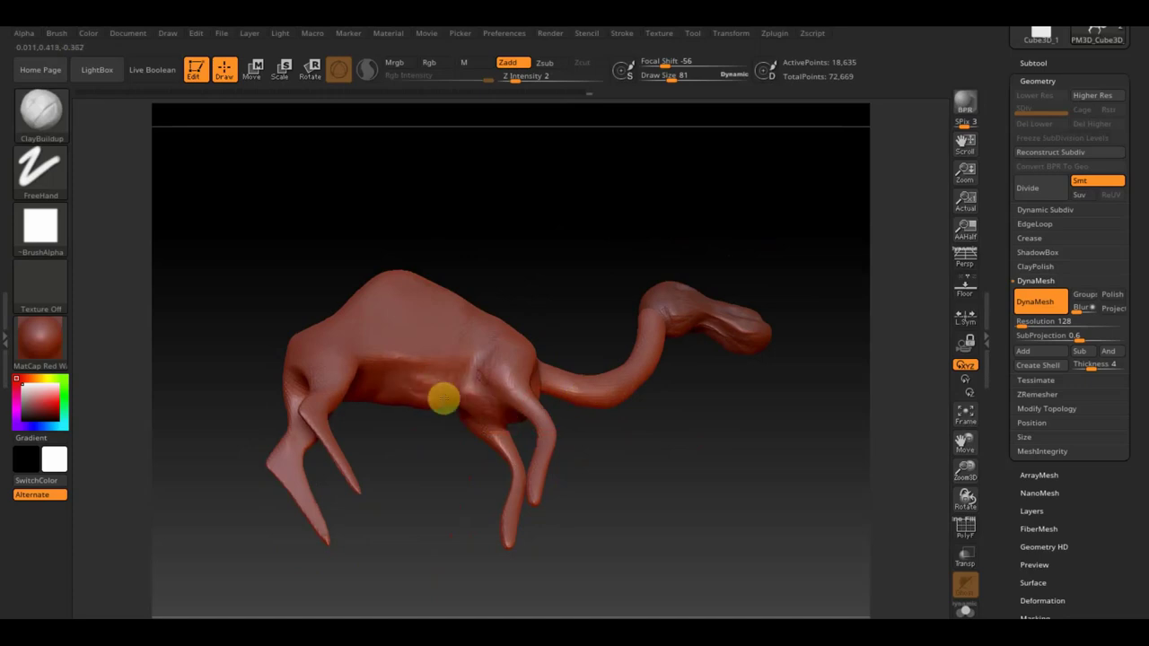
mouse_move(446, 398)
left_mouse_down()
mouse_move(470, 365)
mouse_move(466, 382)
mouse_move(434, 398)
mouse_move(471, 359)
mouse_move(411, 361)
mouse_move(398, 347)
mouse_move(364, 366)
mouse_move(404, 356)
mouse_move(367, 349)
mouse_move(390, 333)
mouse_move(367, 338)
mouse_move(379, 543)
mouse_move(380, 351)
mouse_move(347, 348)
mouse_move(332, 391)
mouse_move(308, 400)
mouse_move(315, 446)
mouse_move(308, 429)
left_mouse_up()
mouse_move(393, 436)
left_mouse_down()
mouse_move(385, 448)
mouse_move(497, 405)
left_mouse_up()
mouse_move(332, 390)
left_mouse_down("shift")
mouse_move(311, 359)
mouse_move(285, 357)
mouse_move(410, 431)
mouse_move(347, 482)
mouse_move(401, 518)
mouse_move(477, 490)
left_mouse_up("shift")
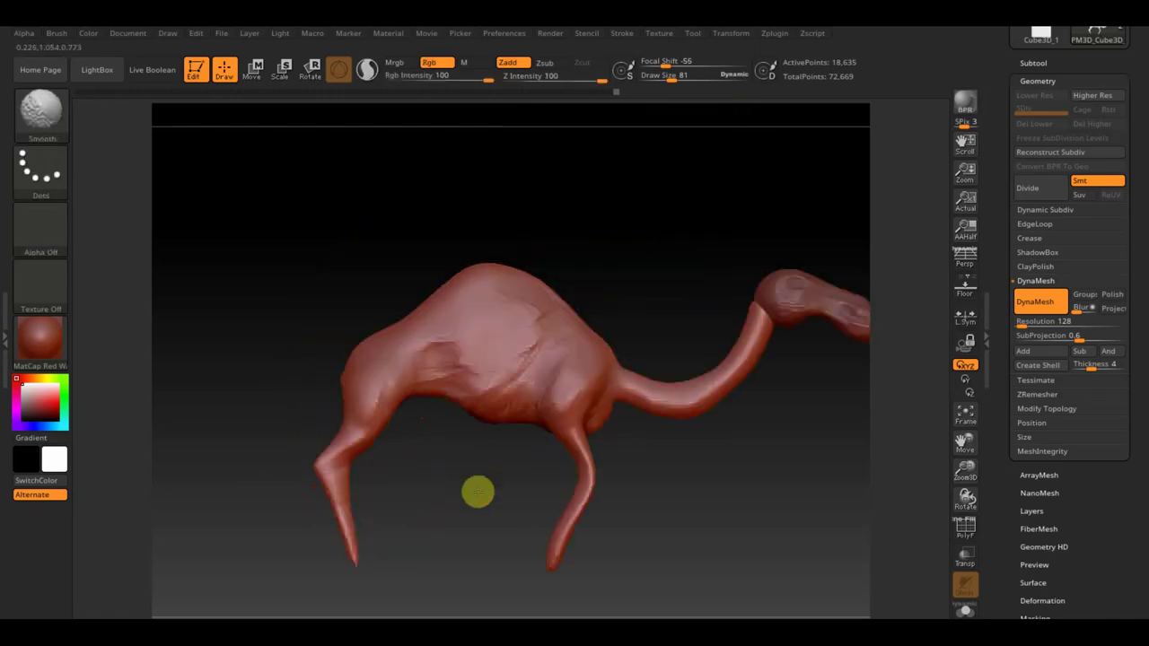
Turn the camel side-on and zoom out so it appears smaller.
left_click_drag(670, 536, 629, 441)
left_click(251, 69)
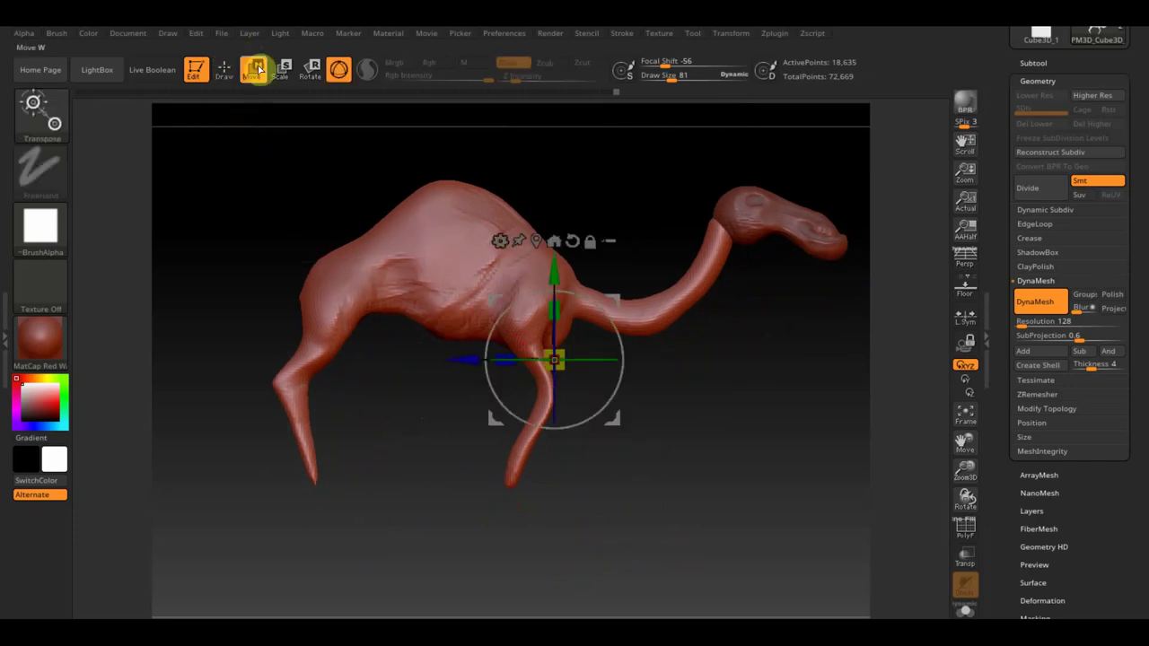
mouse_move(616, 328)
left_mouse_down()
mouse_move(613, 297)
mouse_move(634, 329)
left_mouse_up()
left_click_drag(484, 398, 495, 400)
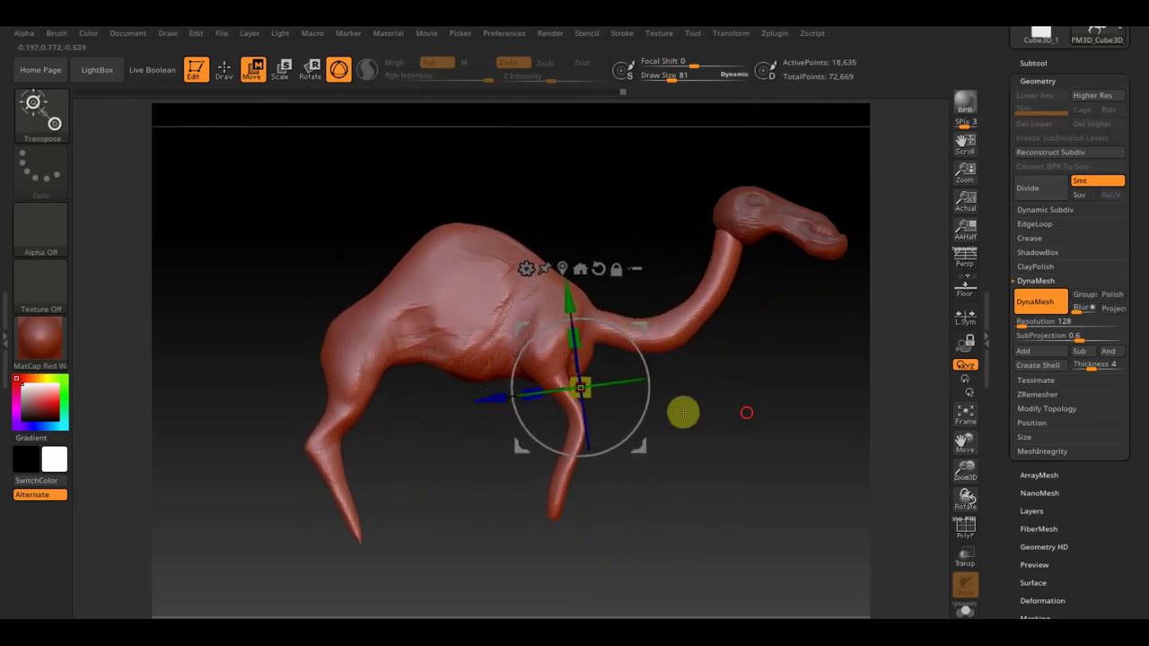
mouse_move(751, 425)
left_mouse_down("alt")
mouse_move(760, 454)
mouse_move(730, 416)
mouse_move(687, 418)
left_mouse_up("alt")
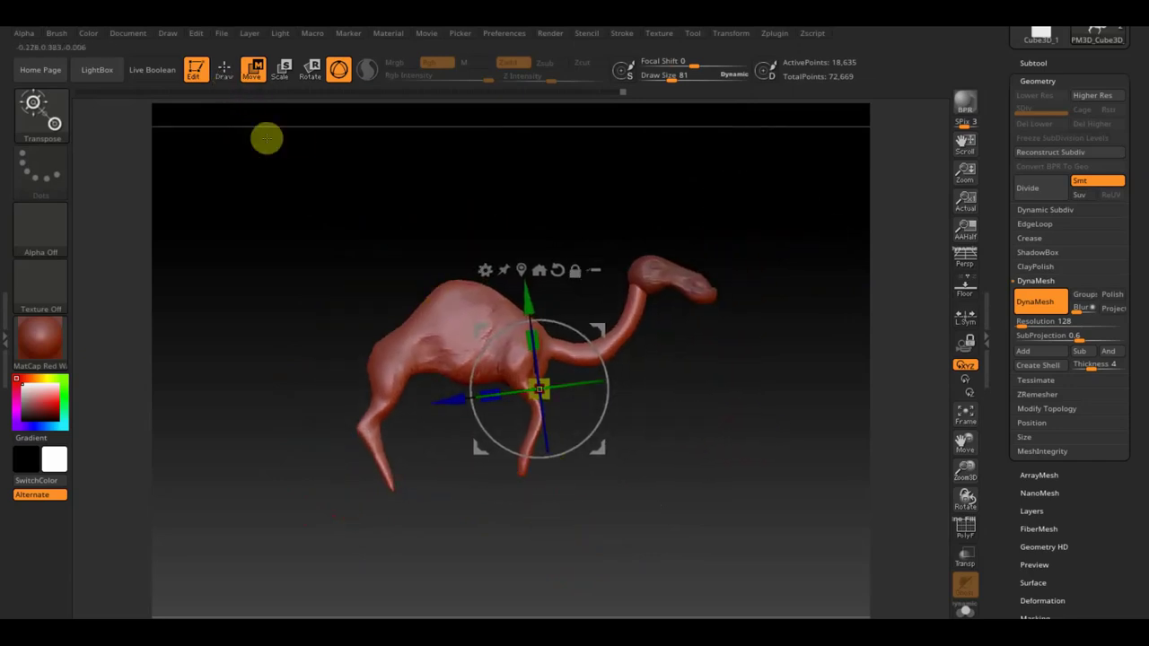
Return to Draw mode with Draw Size 129 and the brush library showing.
left_click(224, 73)
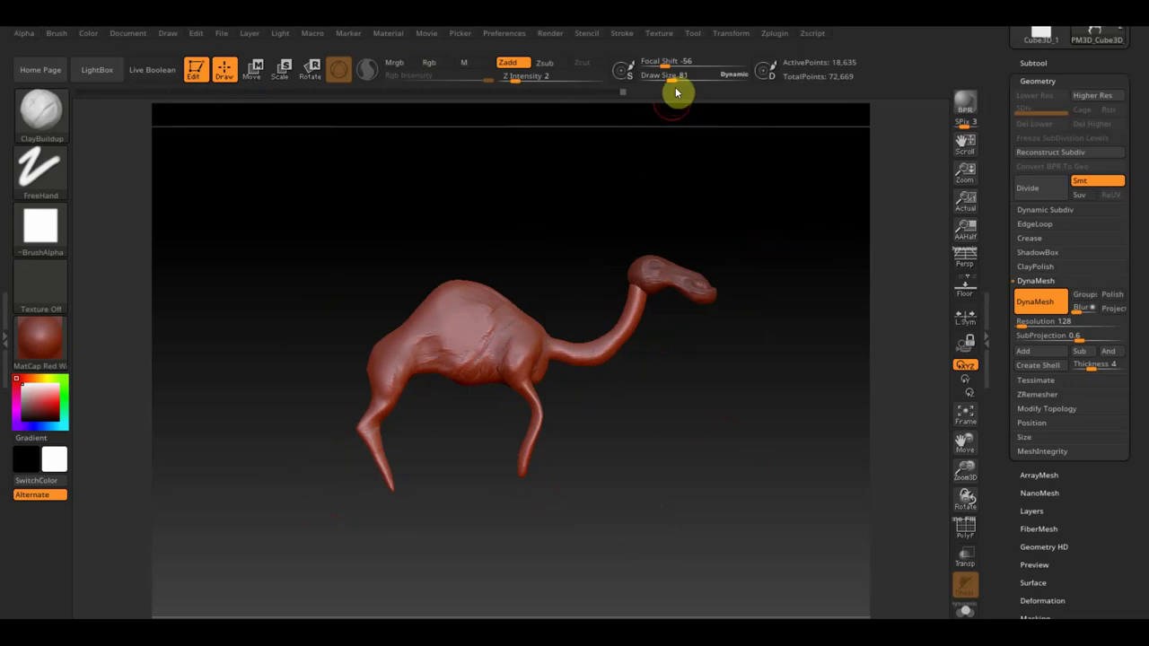
left_click_drag(680, 83, 675, 80)
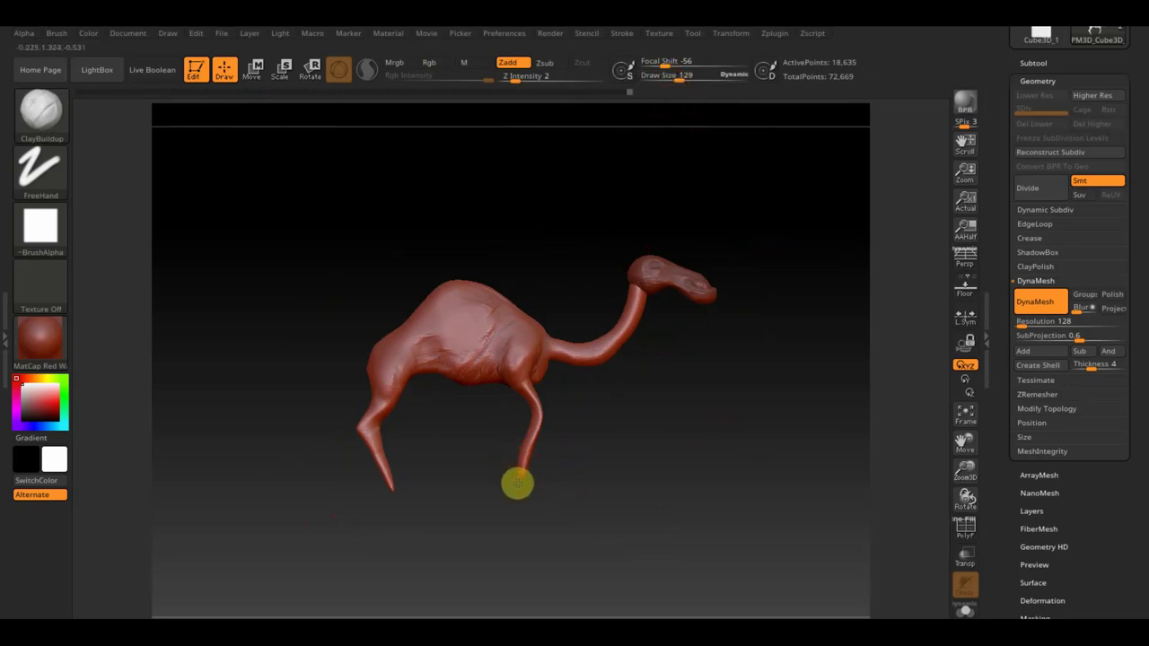
left_click(43, 113)
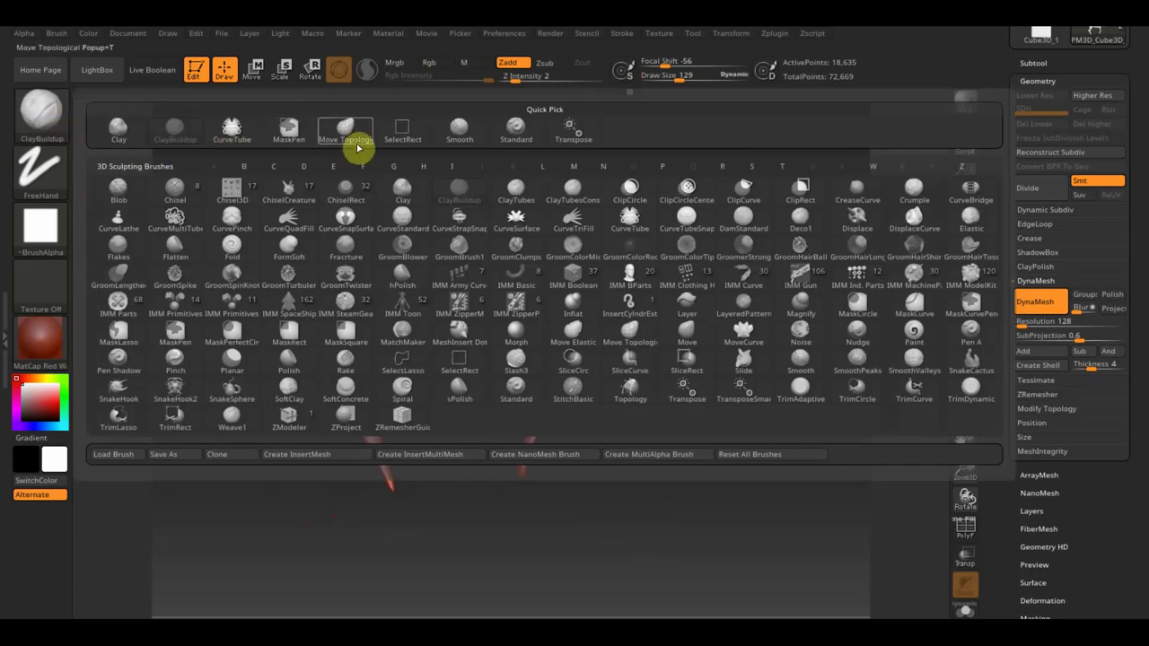
Lengthen the front leg with Move Topological, then mask so only that leg stays free.
left_click(357, 146)
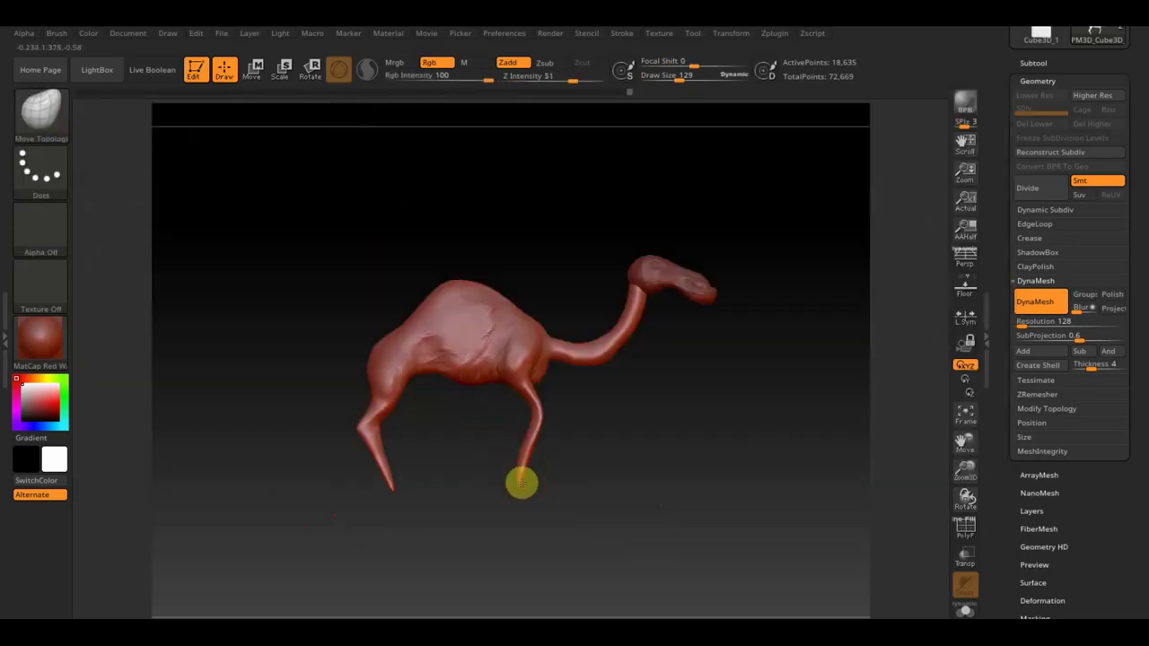
left_click_drag(522, 483, 515, 514)
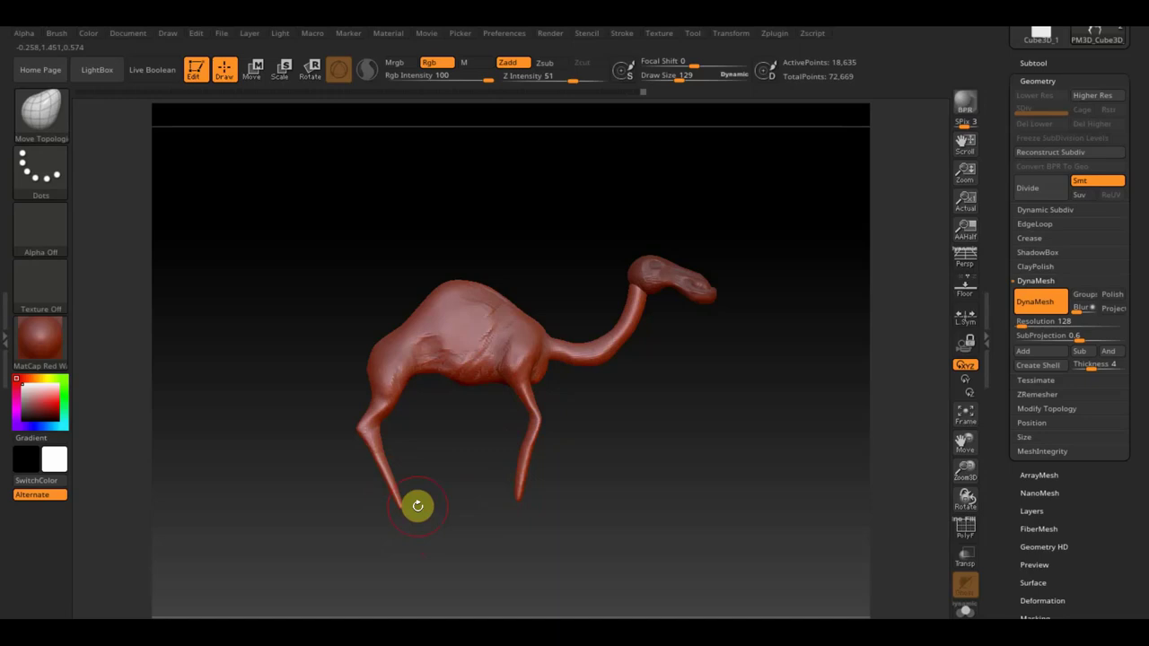
left_click_drag(443, 553, 333, 428, "ctrl")
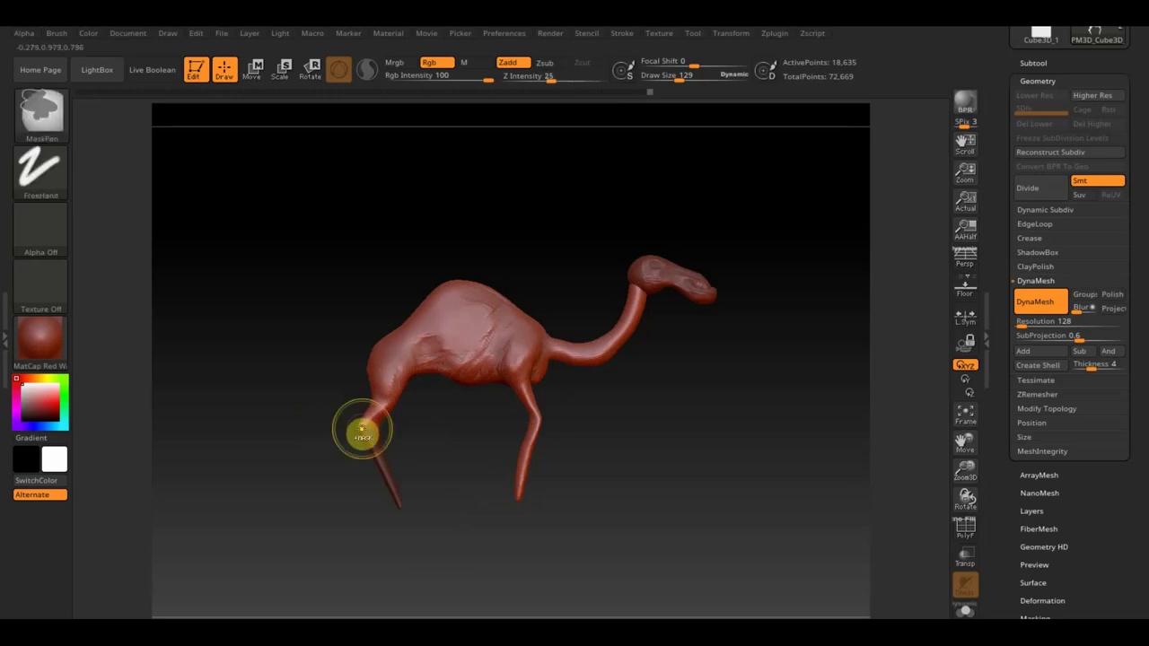
left_click(360, 429, "ctrl")
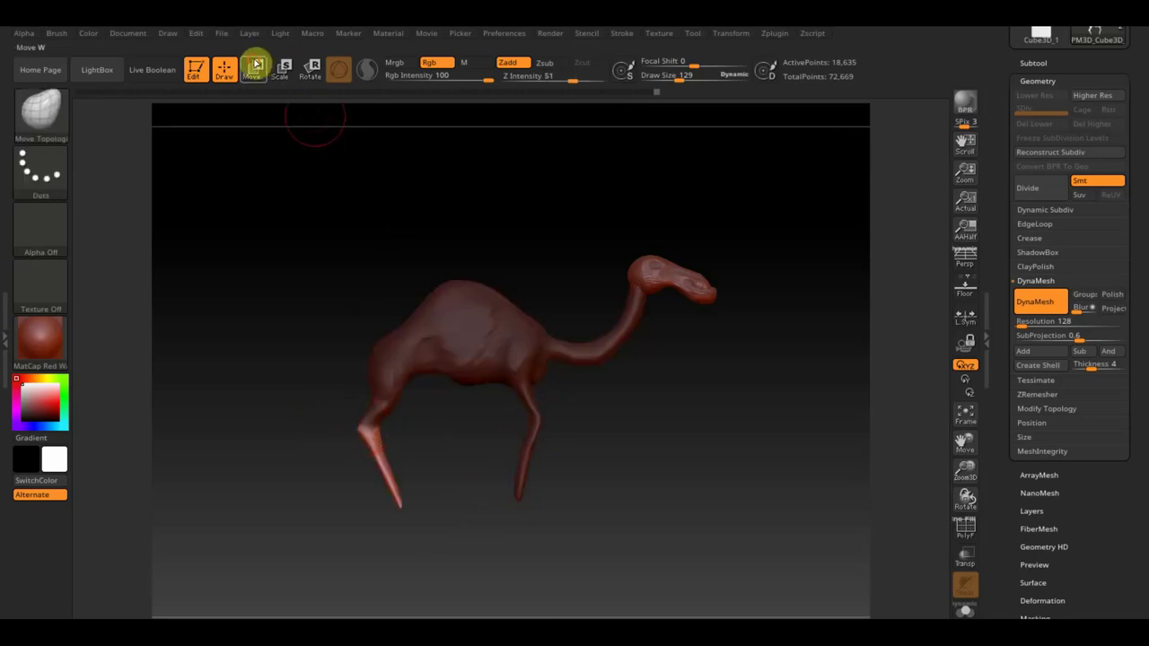
Shift the front leg with the Move gizmo so it stands upright beneath the chest.
left_click(253, 67)
mouse_move(603, 350)
left_mouse_down("alt")
mouse_move(465, 369)
mouse_move(431, 386)
mouse_move(444, 417)
left_mouse_up("alt")
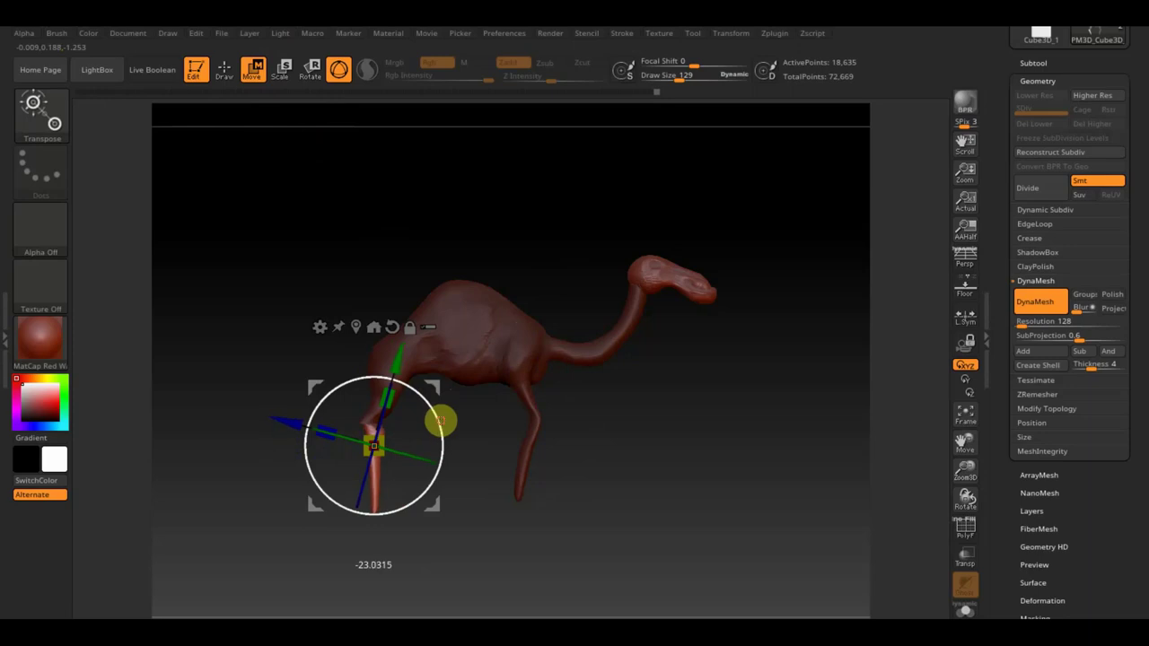
left_click_drag(292, 422, 285, 421)
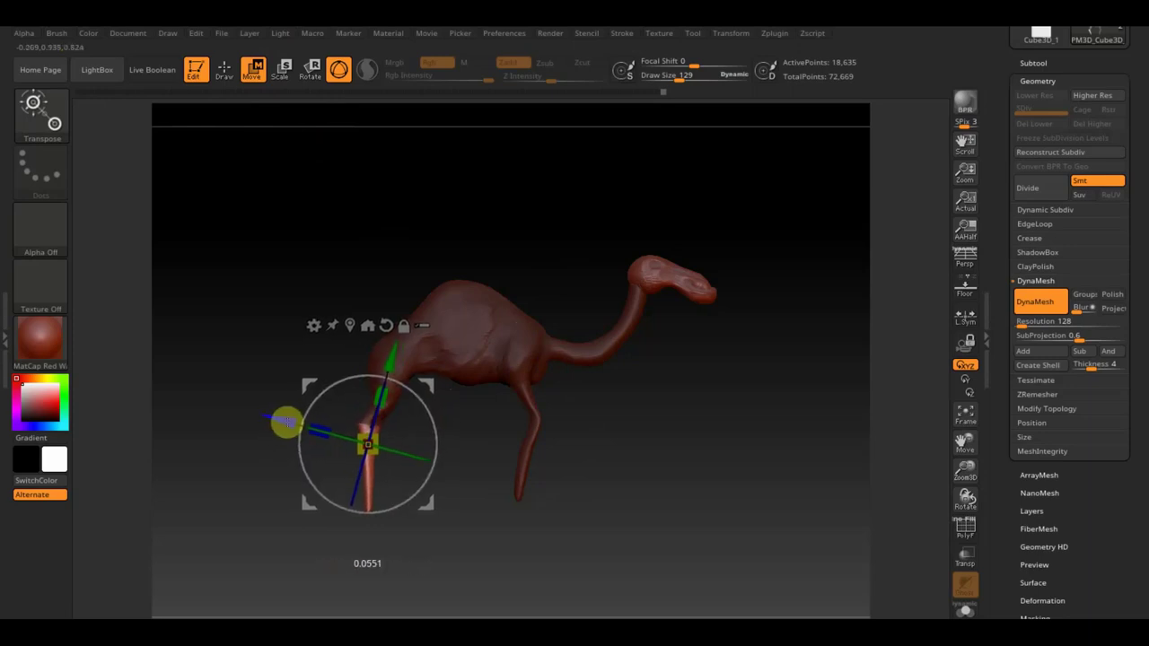
left_click_drag(434, 384, 436, 389)
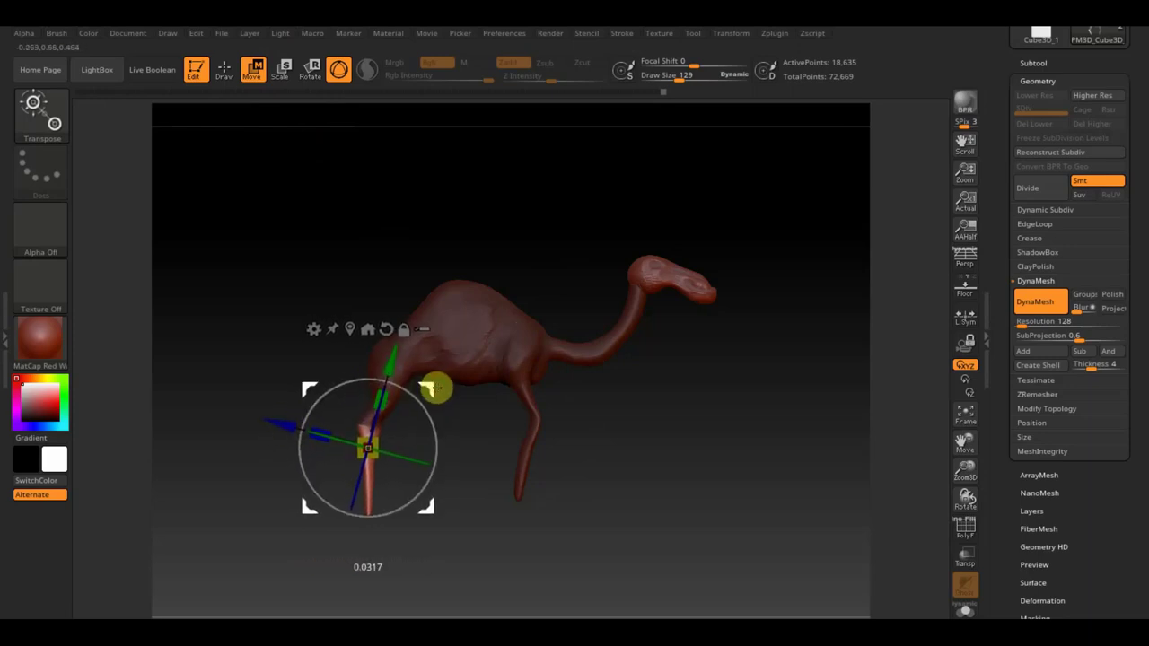
Return to sculpting and clear the mask from the whole camel.
left_click(230, 79)
key("b")
key("m")
key("t")
left_click(623, 488, "ctrl")
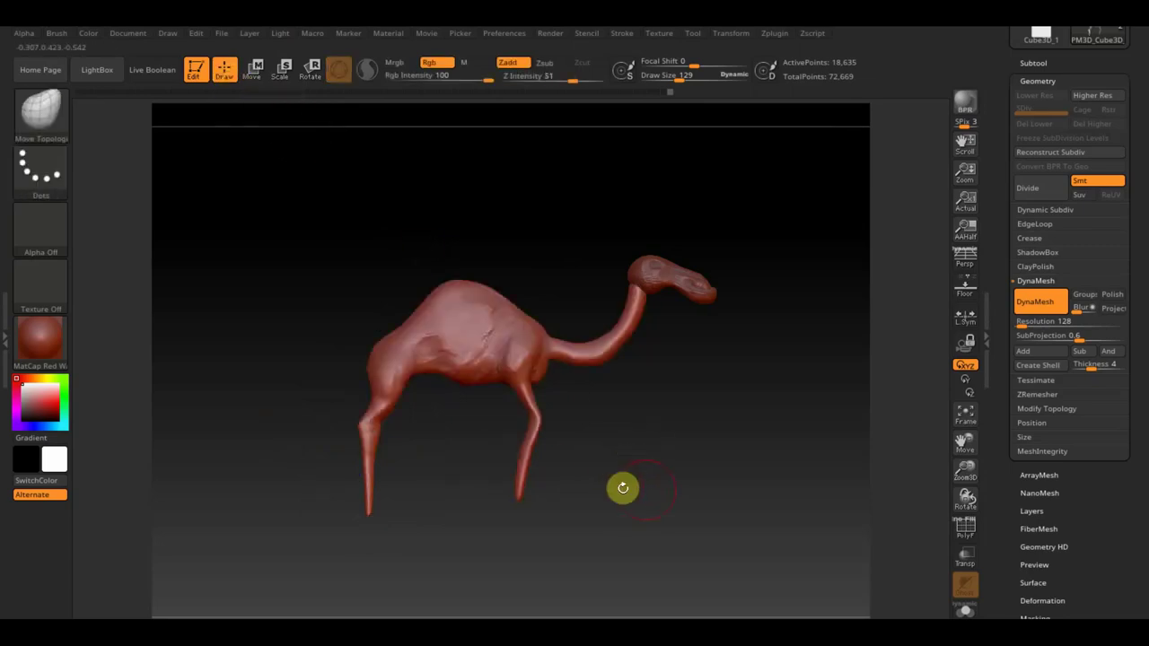
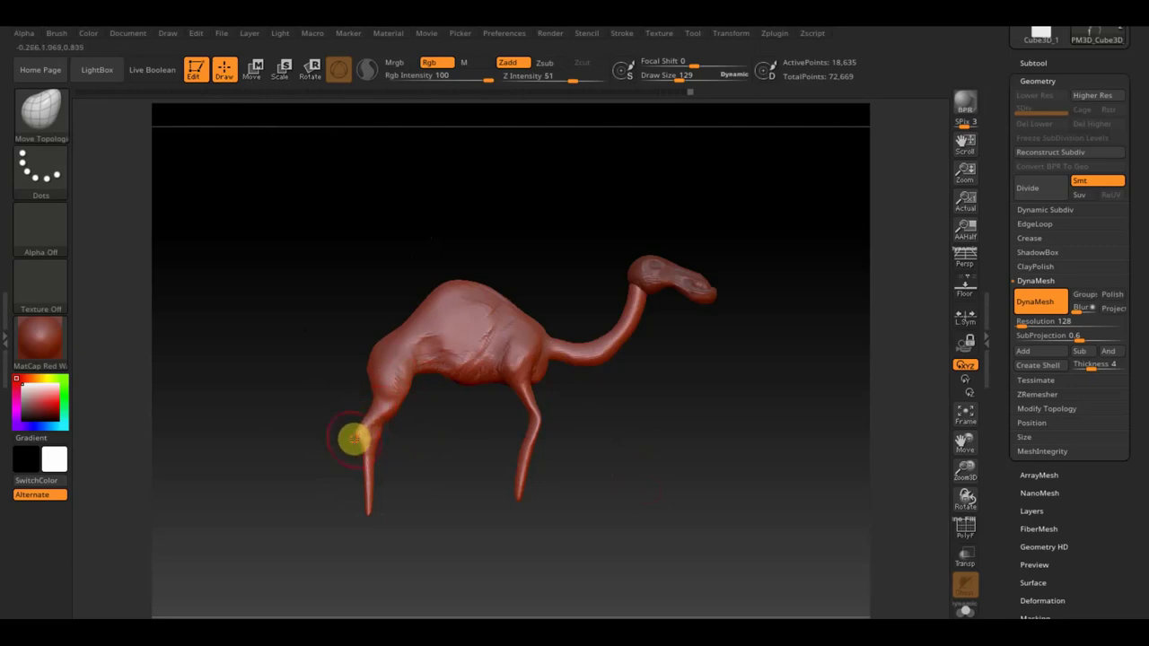
Reshape and smooth the front leg near the knee, and pull the chest and neck base into shape.
left_click_drag(354, 439, 383, 433)
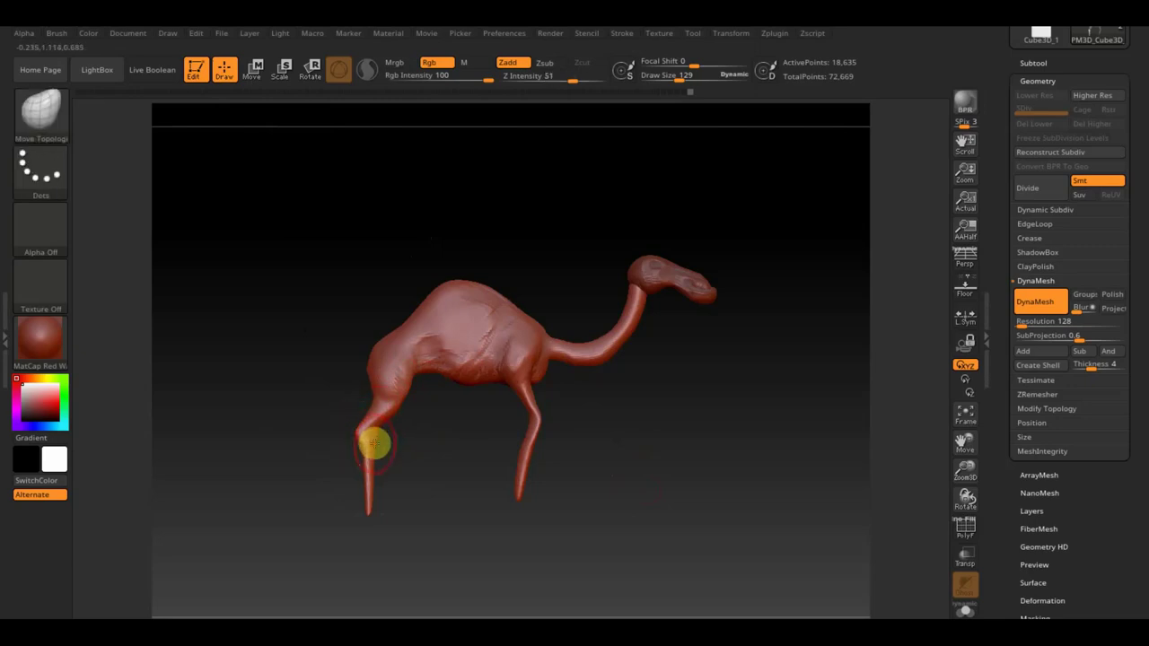
key("shift")
mouse_move(383, 432)
left_mouse_down("shift")
mouse_move(382, 450)
mouse_move(377, 405)
mouse_move(449, 377)
mouse_move(449, 344)
mouse_move(486, 320)
mouse_move(547, 368)
mouse_move(536, 380)
mouse_move(549, 365)
left_mouse_up("shift")
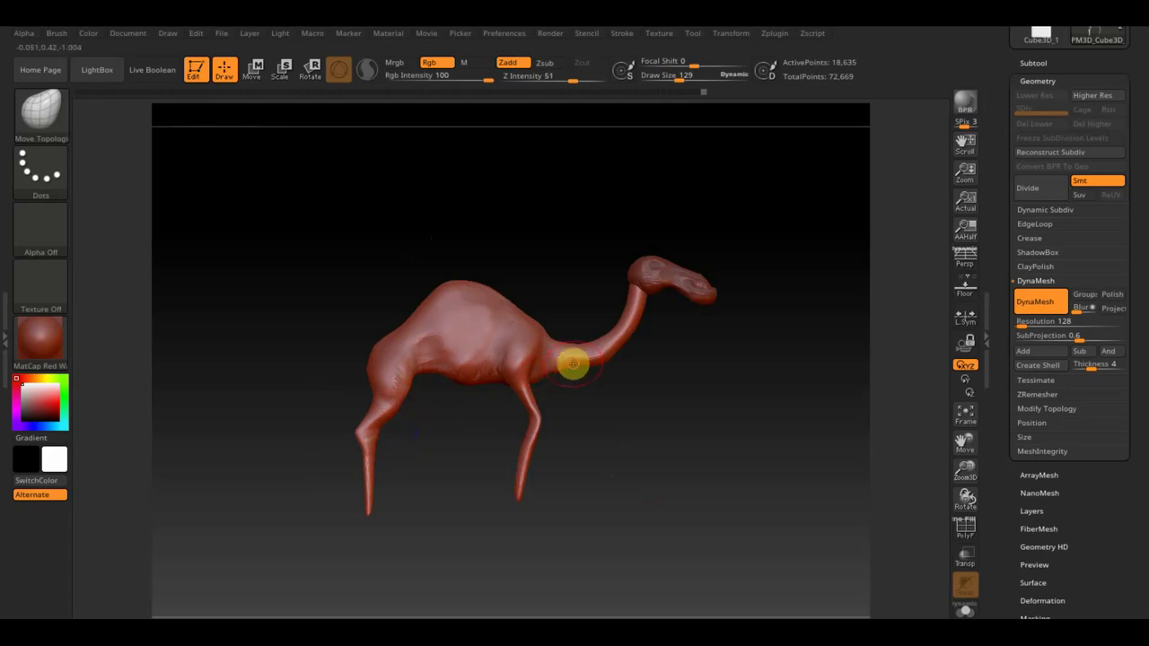
left_click_drag(551, 370, 590, 342)
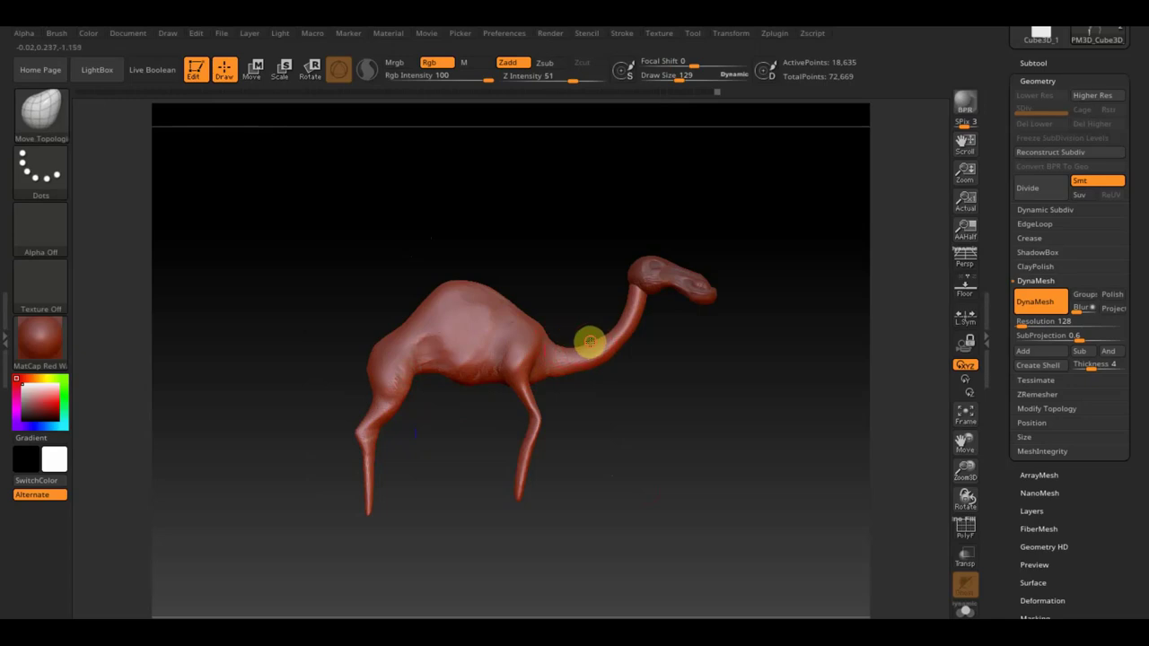
From a front view, enlarge the brush to 222 and reshape the front leg.
left_click(521, 504)
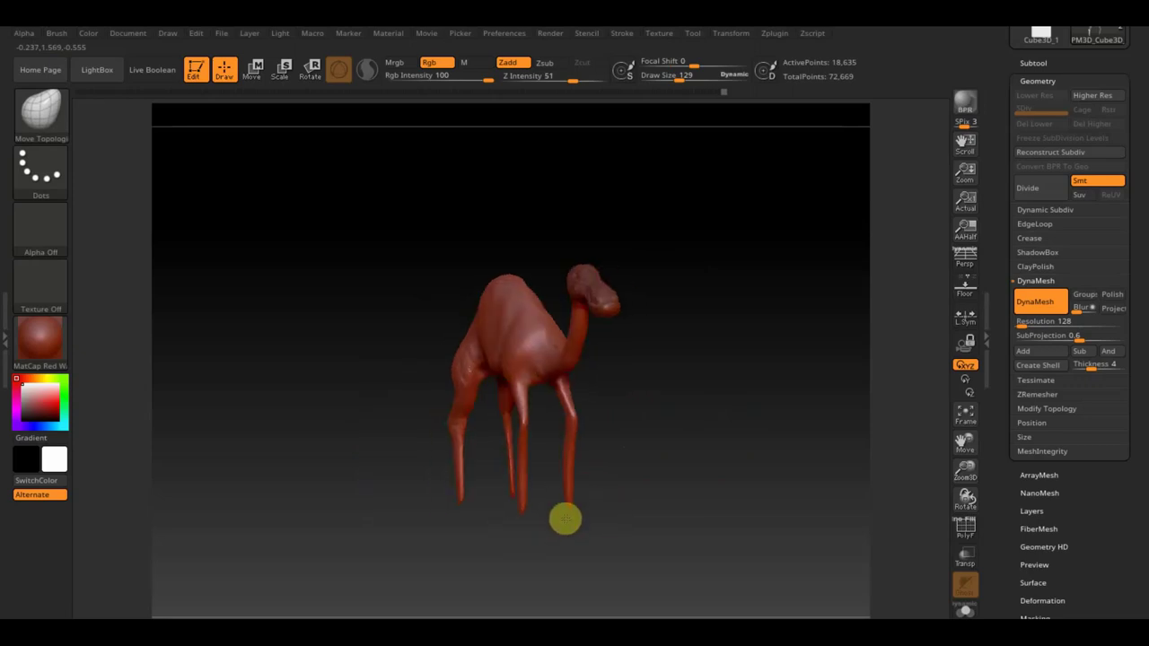
left_click_drag(524, 531, 553, 511)
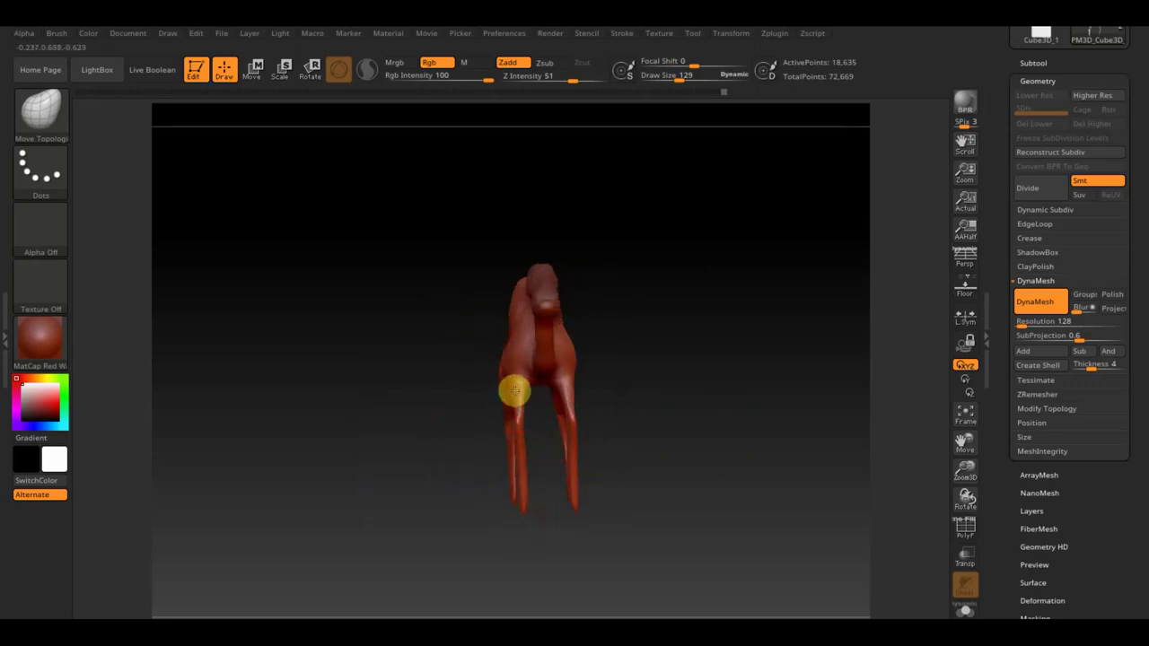
left_click_drag(681, 77, 694, 89)
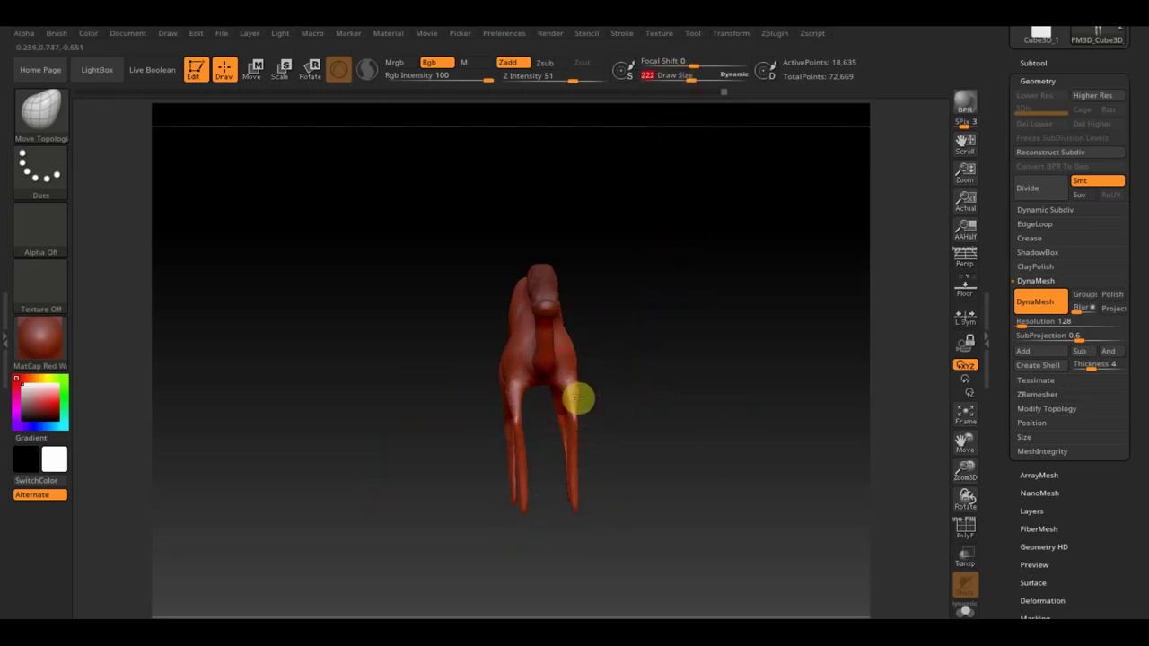
left_click_drag(571, 383, 574, 421)
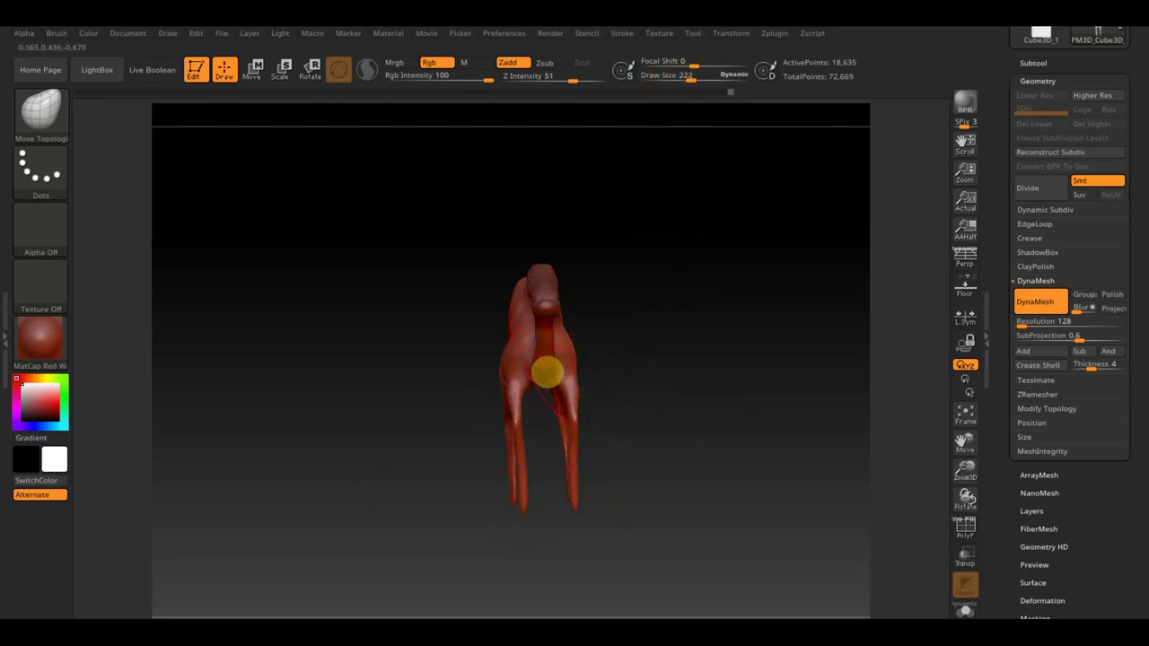
Reshape the left ear from above and behind, then check a three-quarter view with the subtool list expanded.
left_click_drag(513, 354, 695, 381)
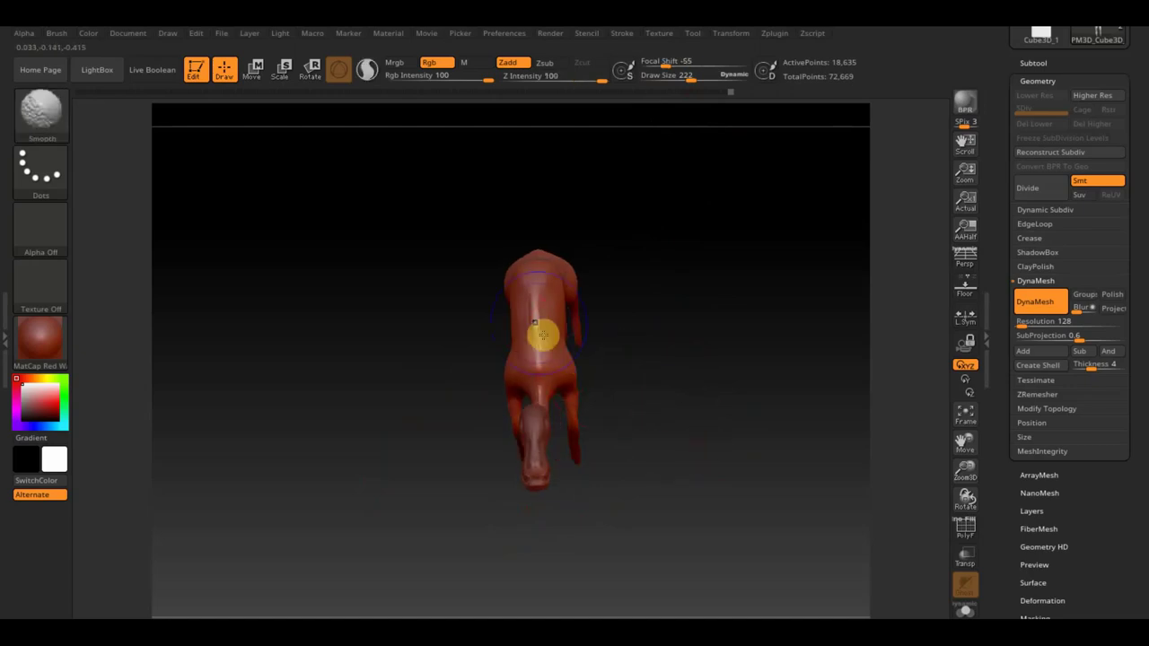
left_click_drag(575, 325, 629, 361)
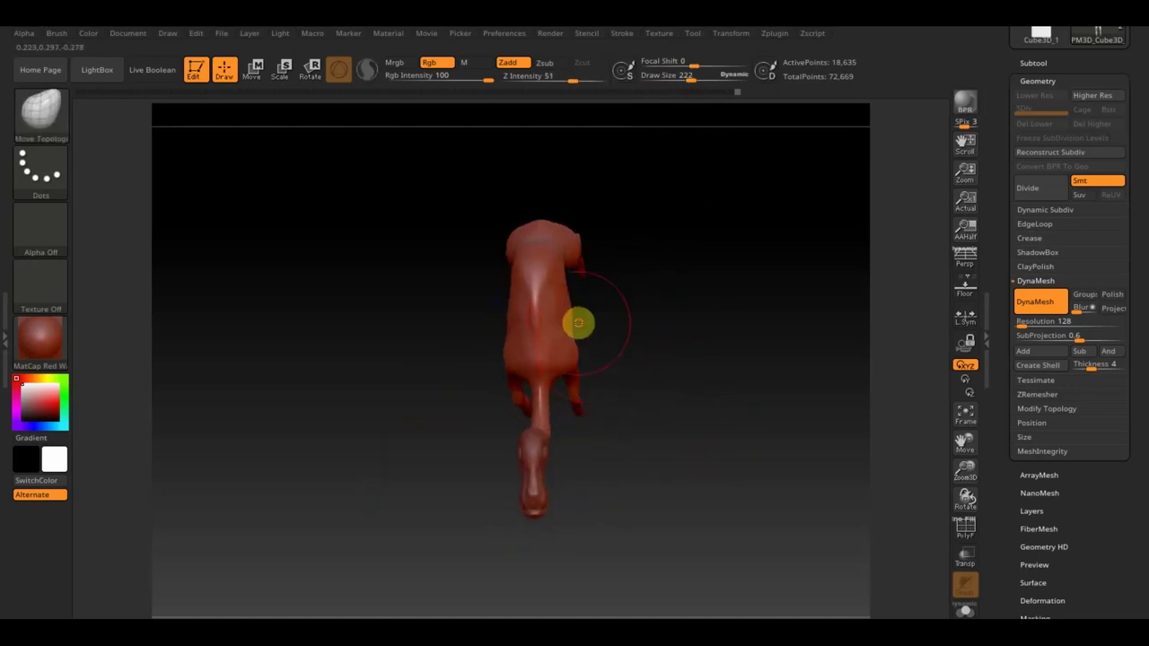
left_click_drag(579, 323, 605, 336)
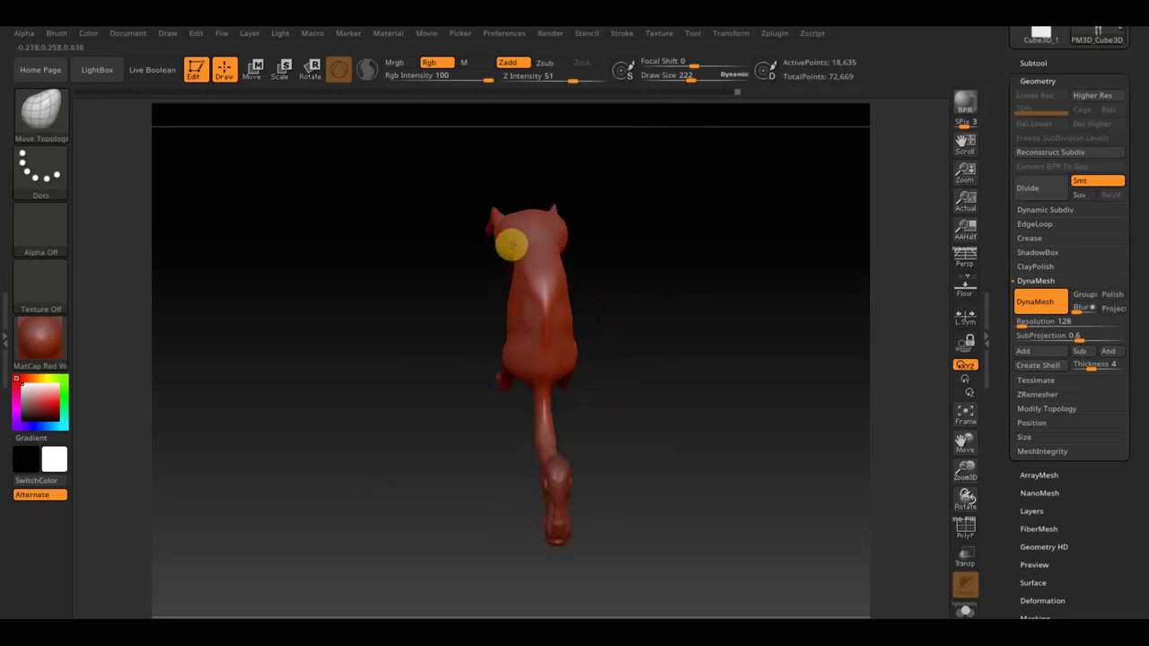
left_click_drag(514, 245, 499, 235)
mouse_move(627, 358)
left_mouse_down()
mouse_move(725, 387)
mouse_move(759, 344)
mouse_move(693, 467)
mouse_move(731, 472)
mouse_move(741, 487)
mouse_move(713, 429)
mouse_move(716, 457)
mouse_move(627, 448)
left_mouse_up()
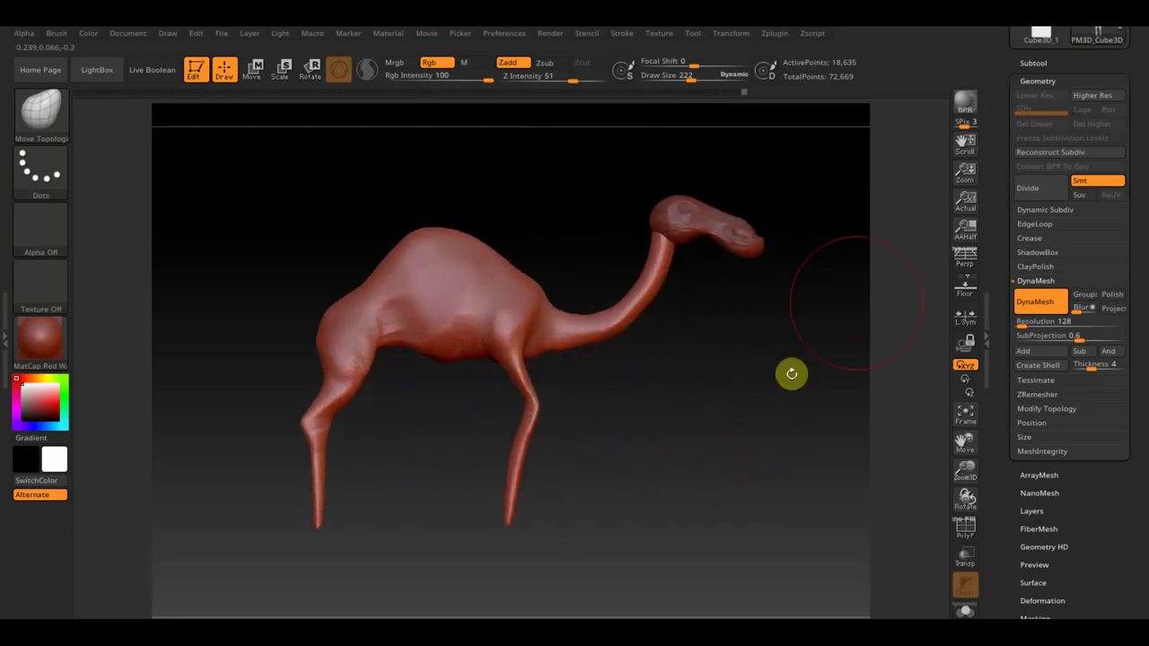
left_click(1038, 63)
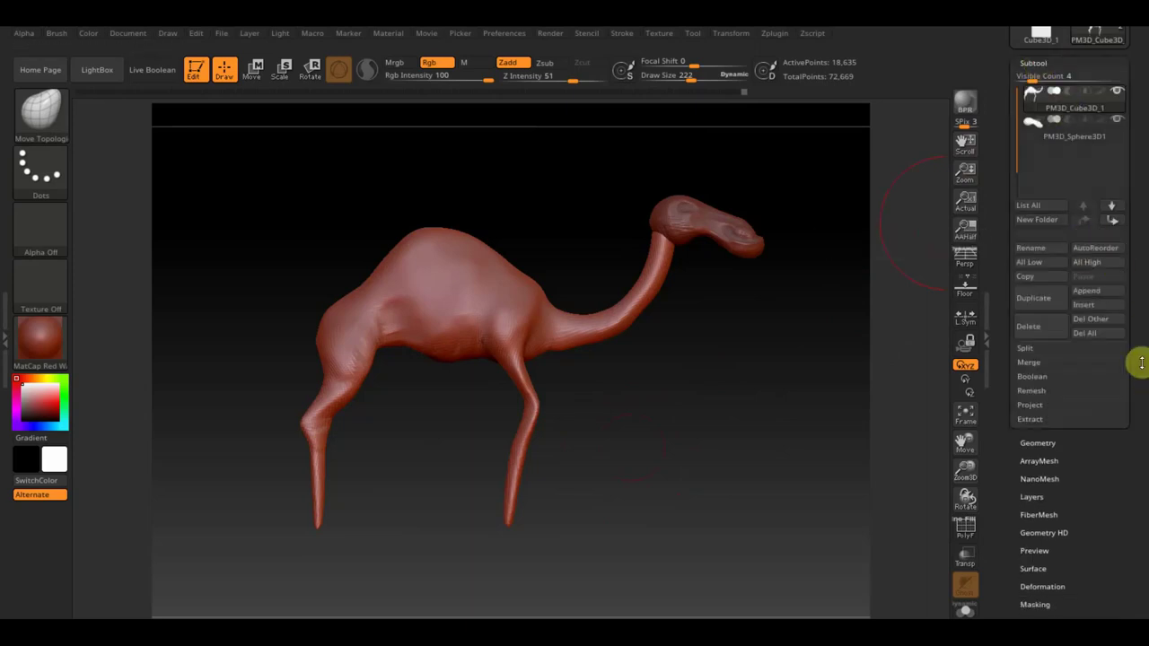
Append a Sphere3D subtool and scale it down to a small ball with the Move gizmo.
left_click(1086, 305)
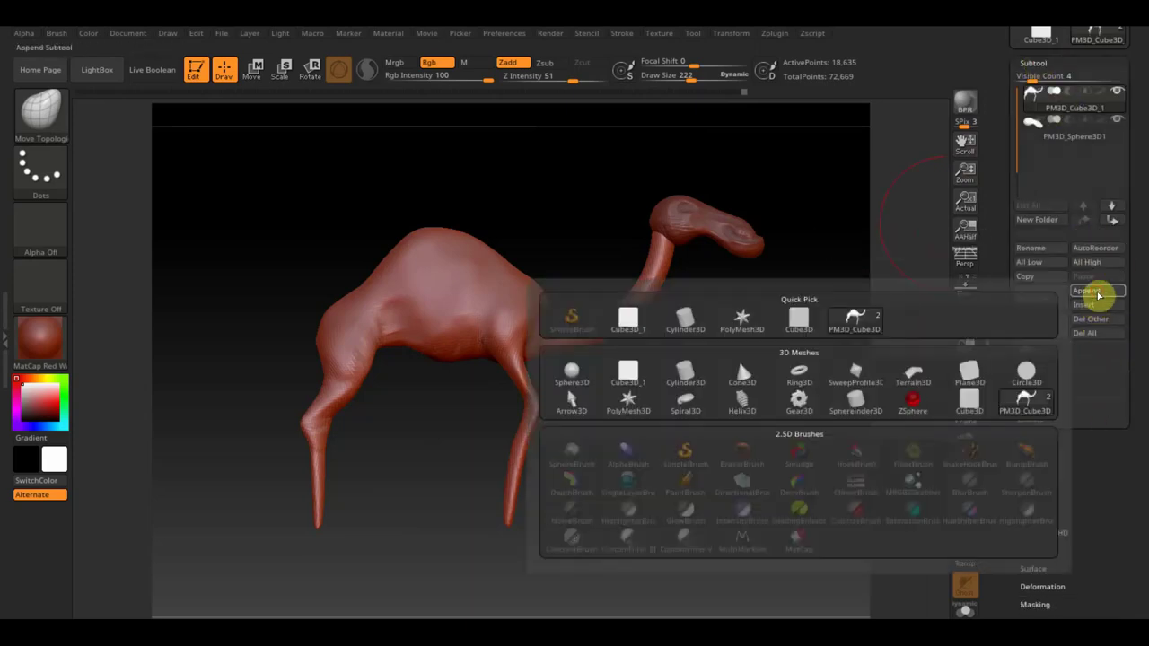
left_click(572, 375)
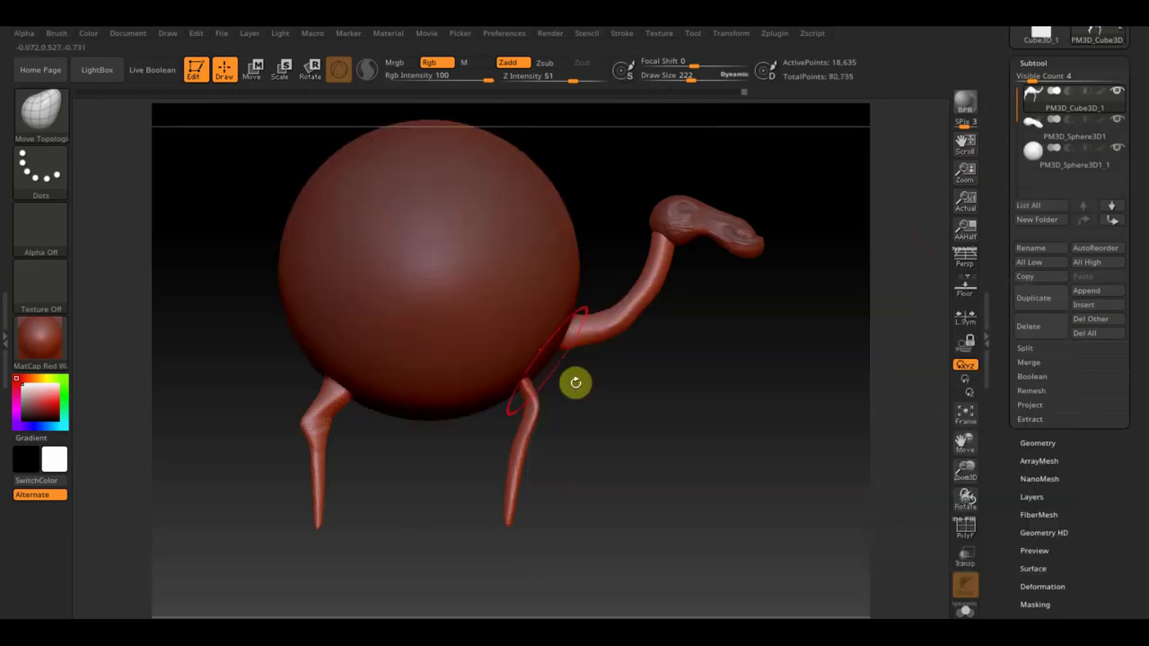
left_click(253, 69)
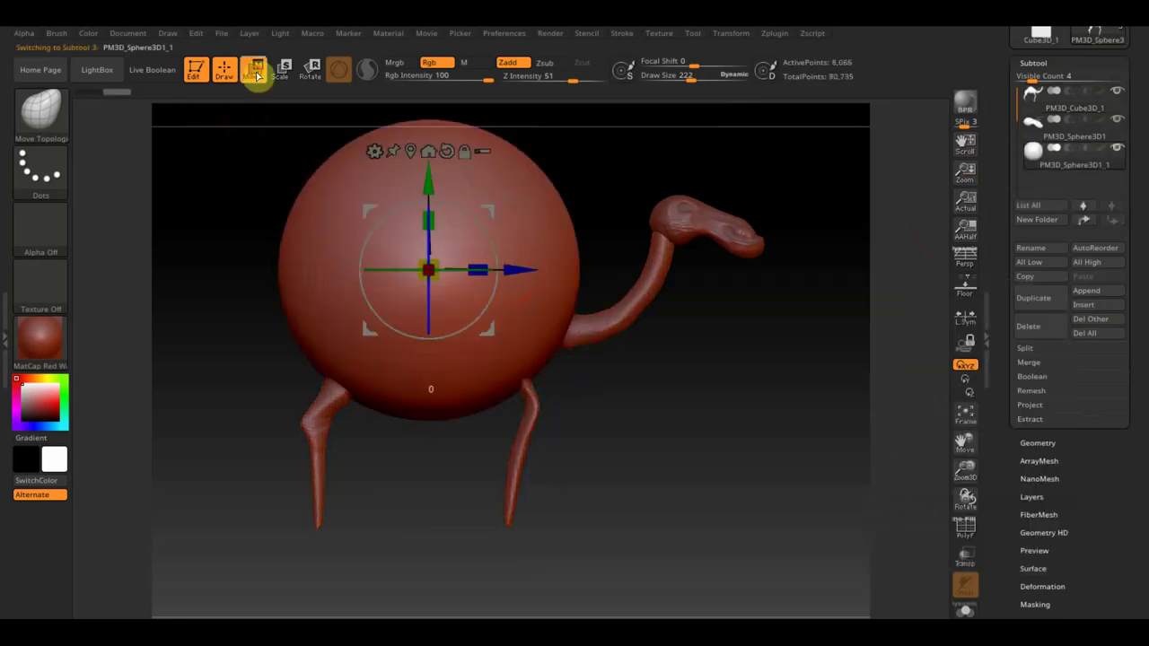
left_click_drag(435, 284, 368, 187)
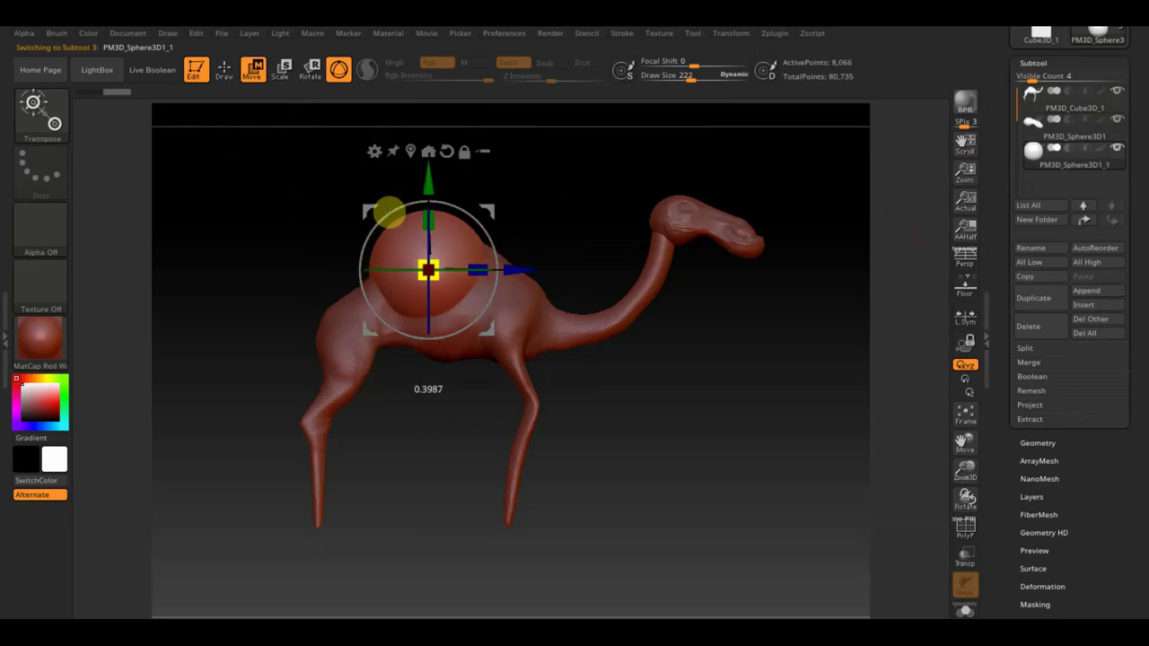
Move the sphere under the front foot and rotate it into a flat hoof pad.
left_click_drag(488, 205, 588, 465)
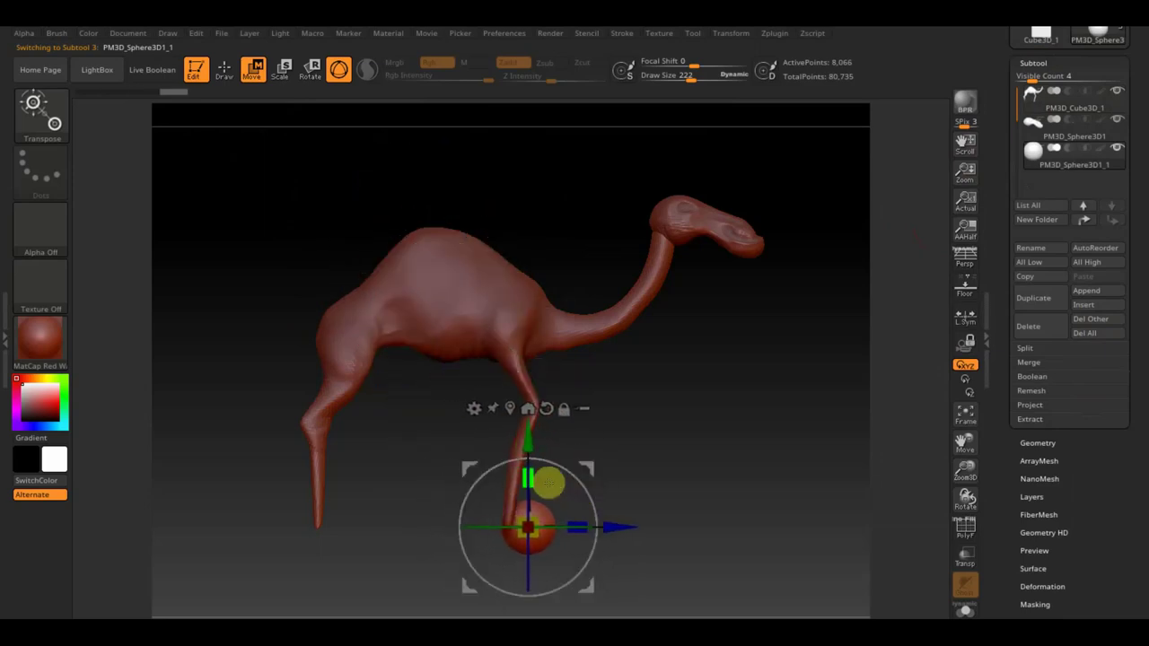
left_click_drag(631, 482, 591, 485)
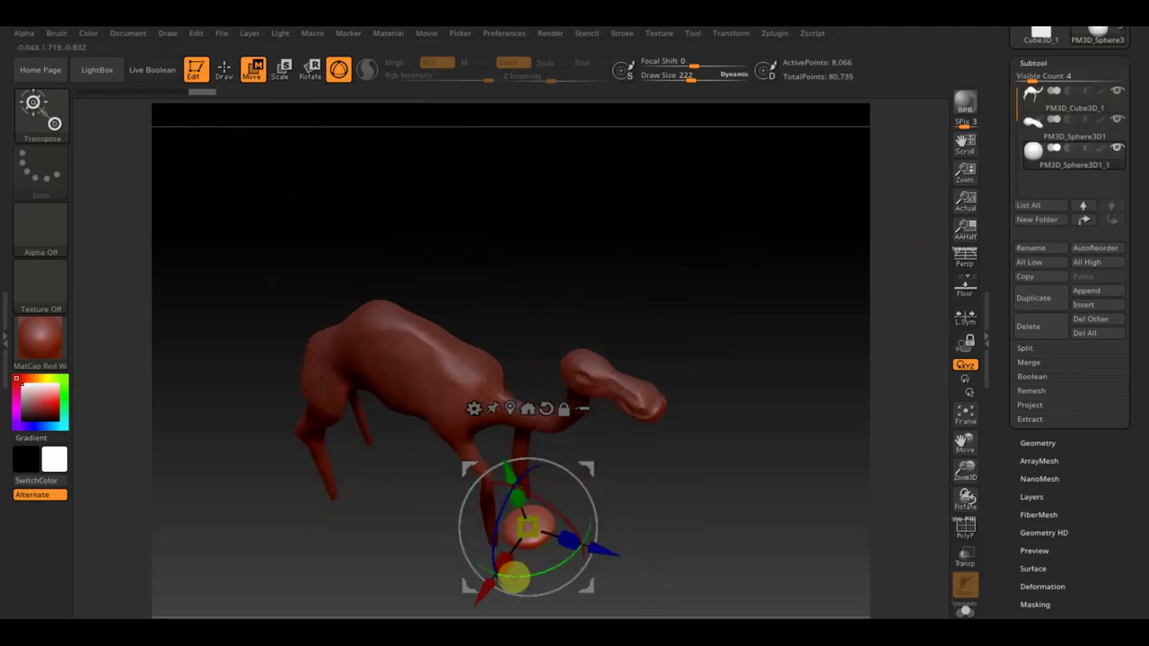
left_click_drag(507, 565, 458, 611)
left_click_drag(604, 568, 703, 470)
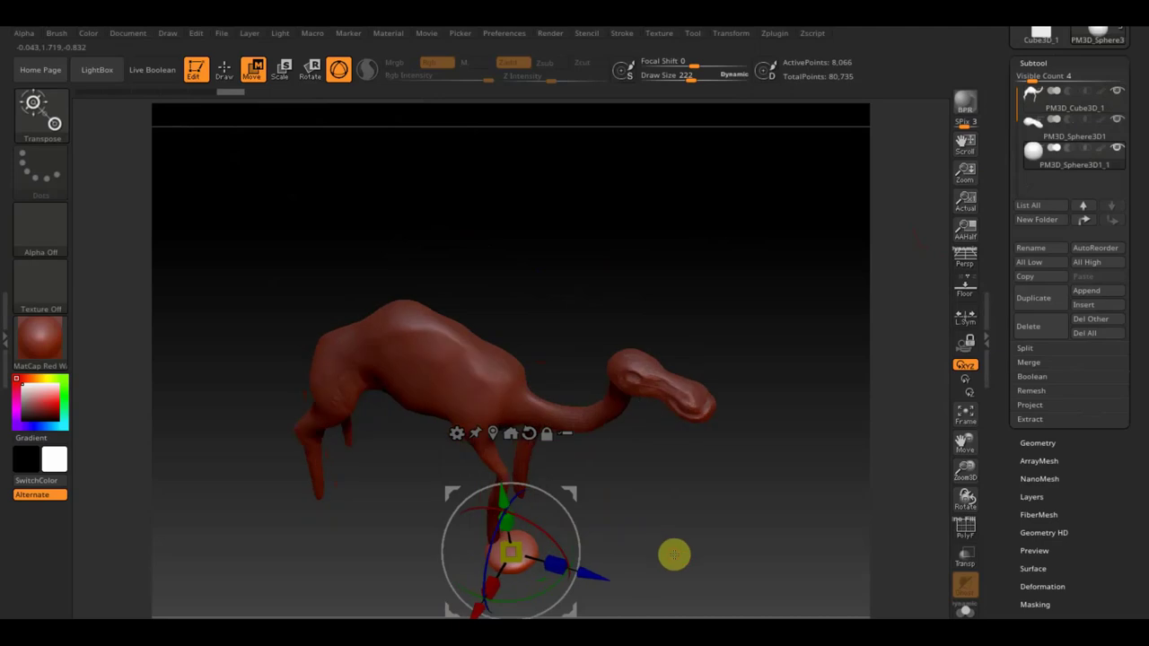
left_click_drag(572, 508, 577, 528)
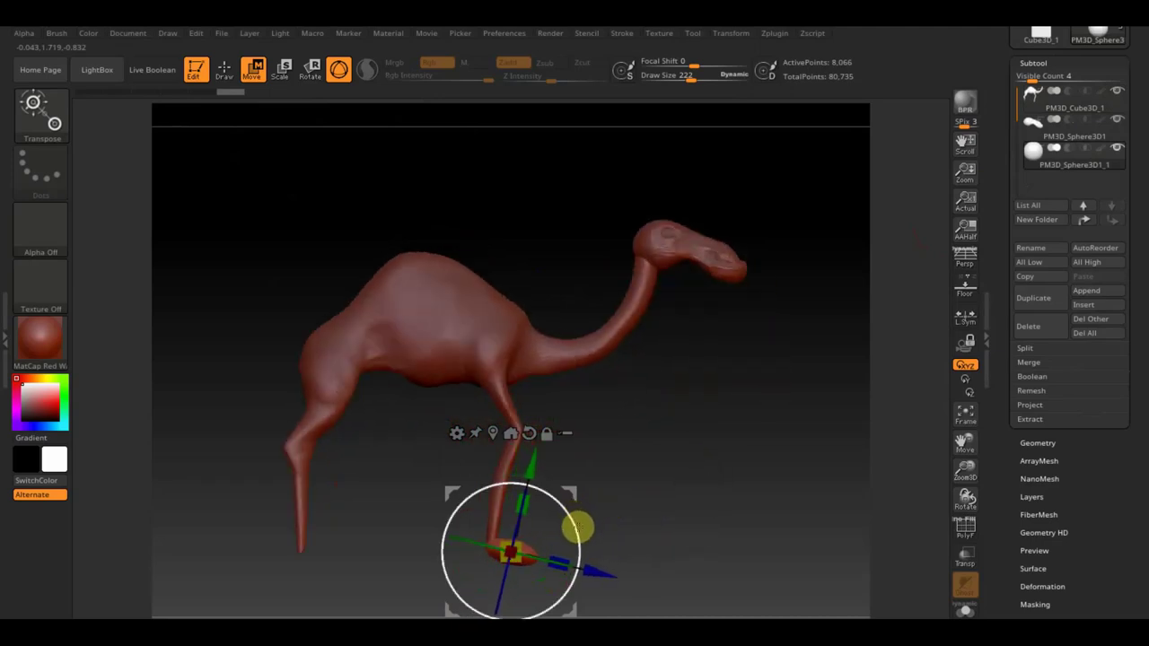
left_click_drag(633, 531, 650, 587)
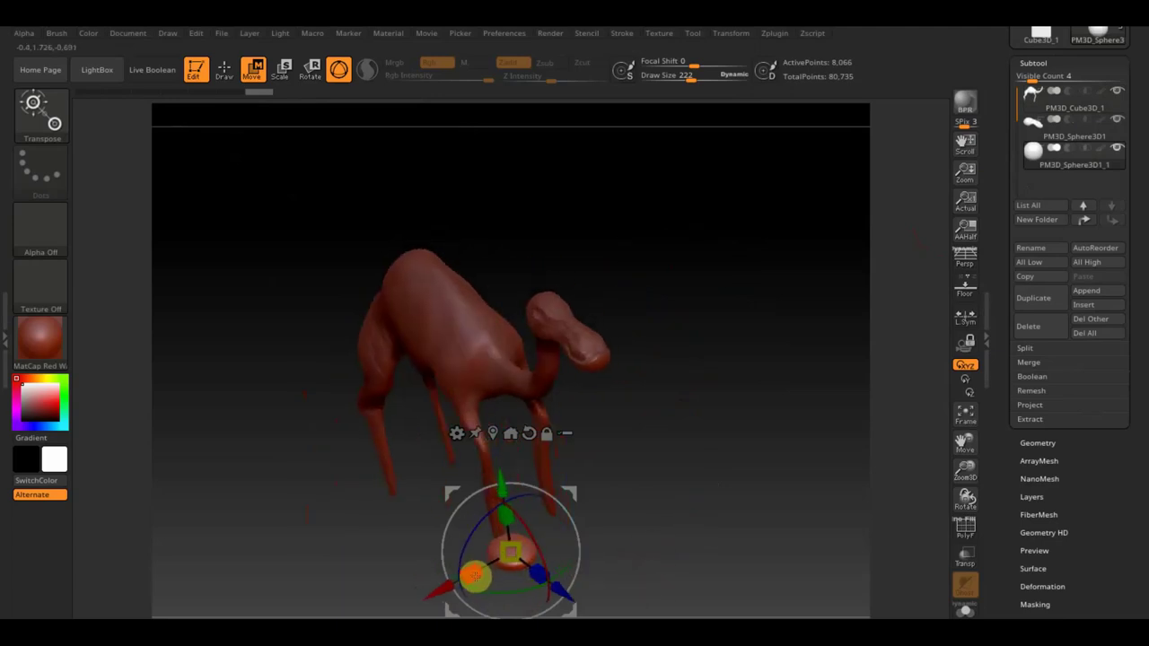
mouse_move(580, 536)
left_mouse_down()
mouse_move(673, 523)
mouse_move(664, 559)
mouse_move(661, 423)
mouse_move(677, 447)
mouse_move(788, 466)
left_mouse_up()
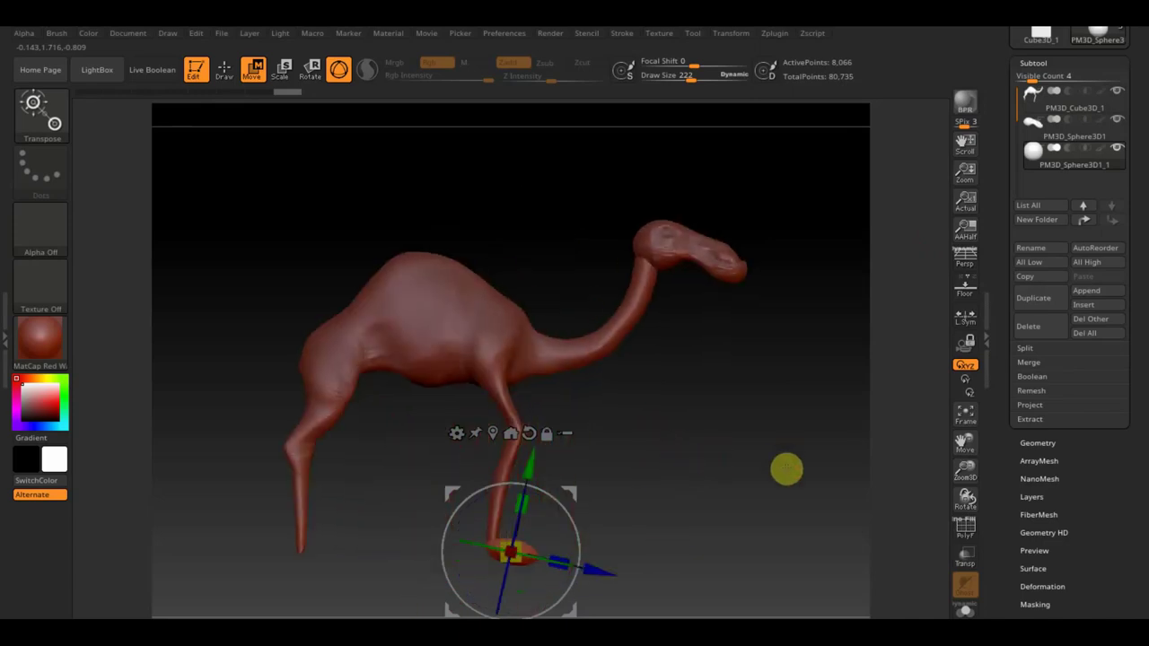
Duplicate the hoof pad under the other front leg, undoing one extra copy.
key("ctrl")
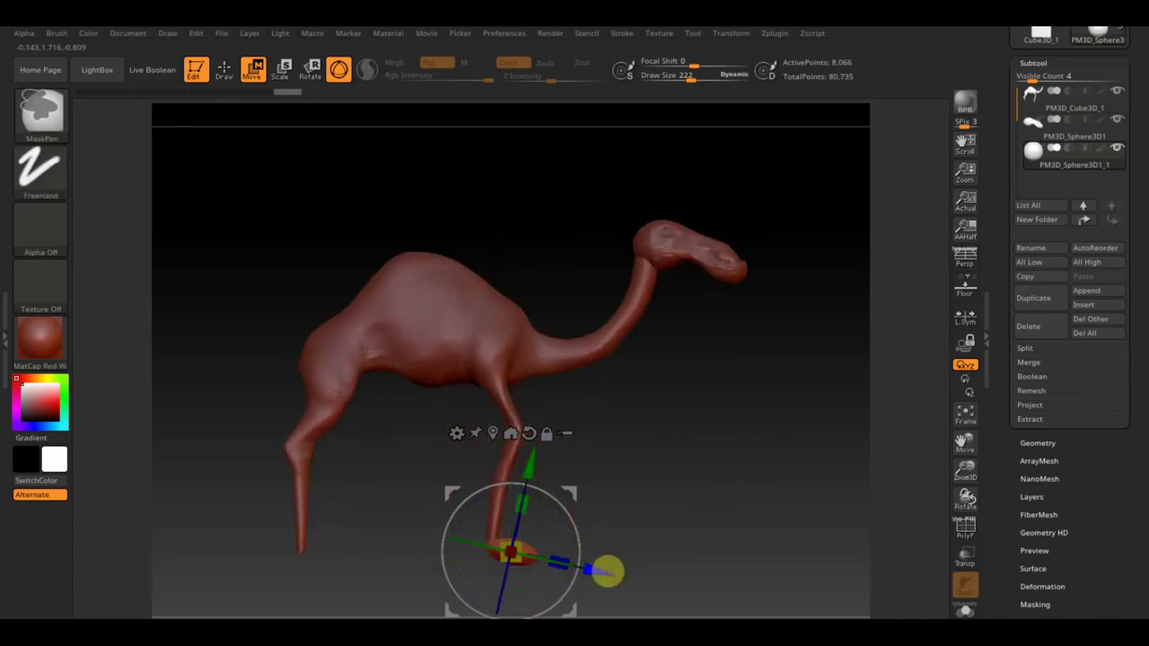
left_click_drag(587, 490, 382, 499, "ctrl")
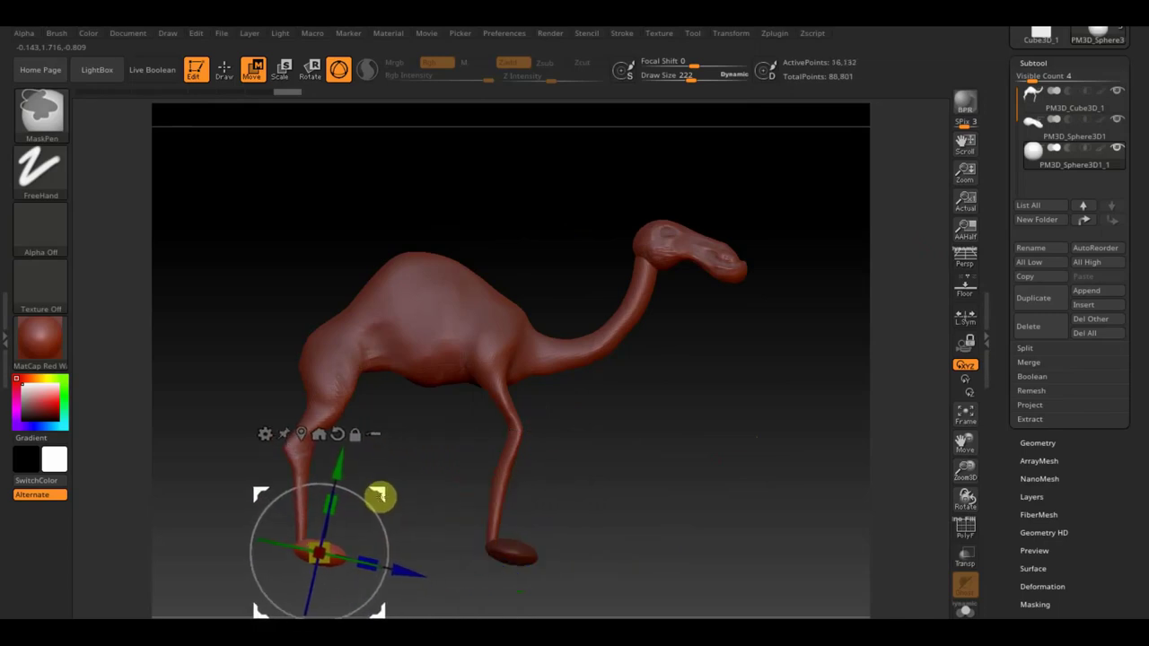
left_click_drag(721, 517, 651, 543)
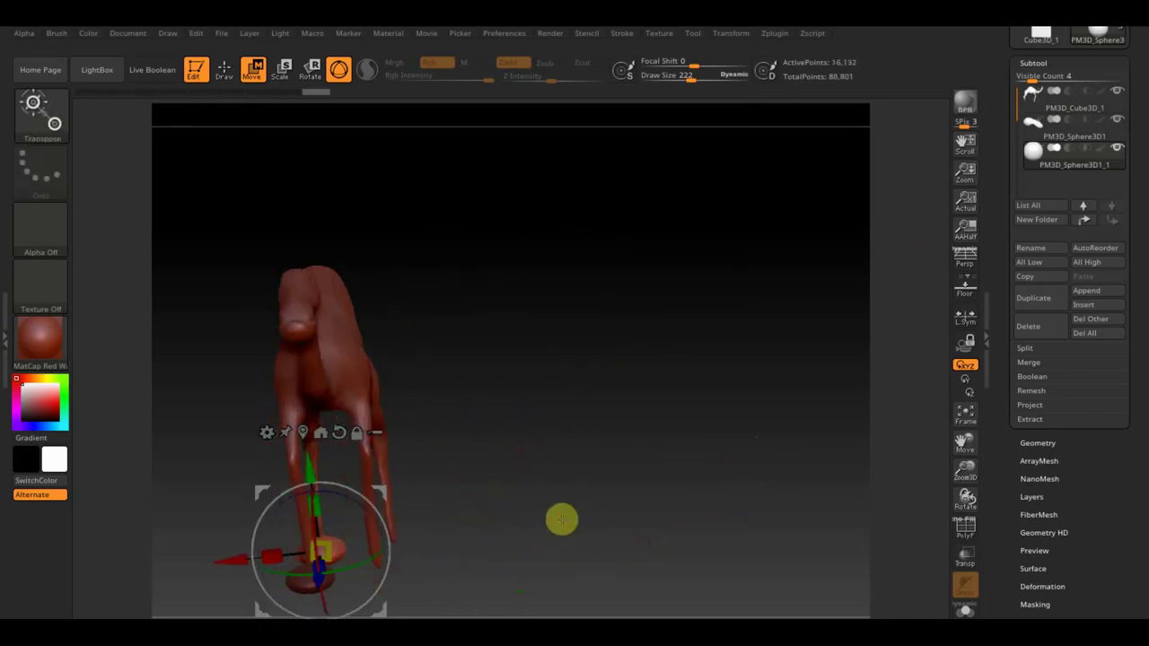
left_click_drag(233, 557, 302, 564, "ctrl")
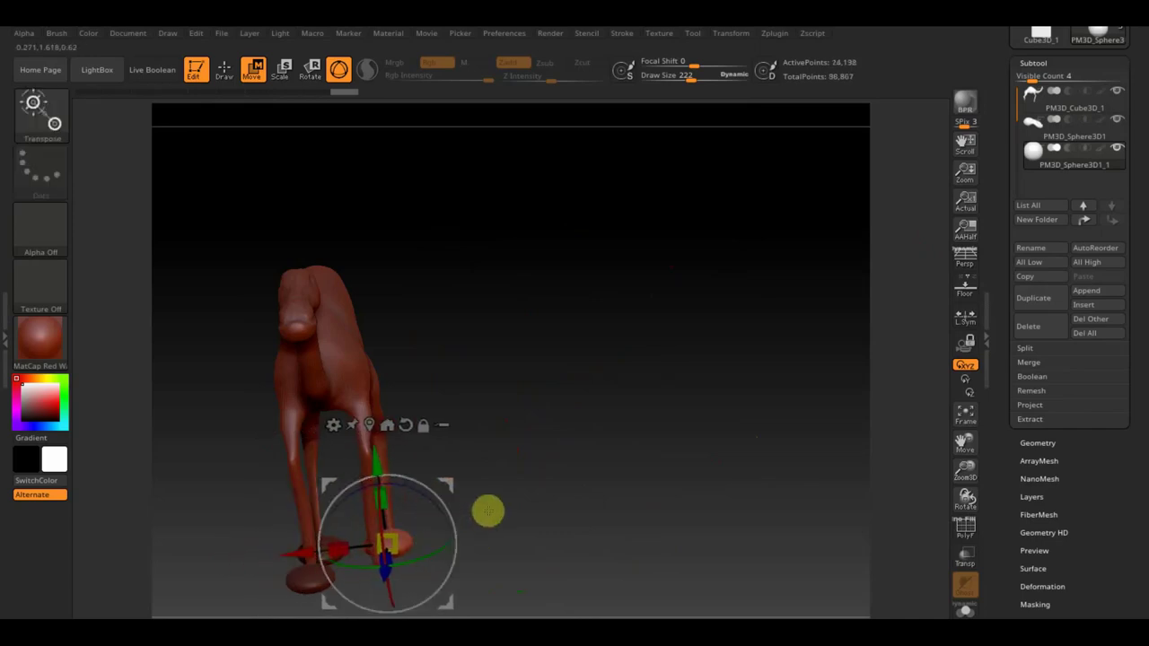
key("ctrl+z")
left_click_drag(483, 500, 692, 521)
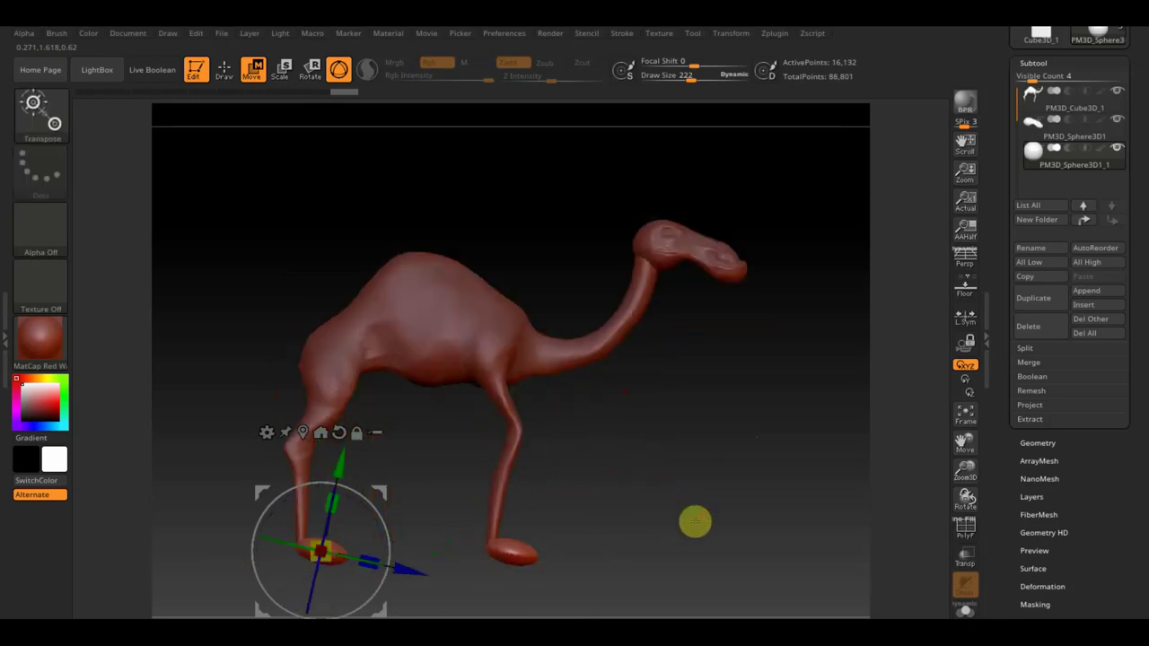
Return to Draw with brush size 90, framing the camel's body, legs and head.
left_click(223, 70)
mouse_move(647, 539)
left_mouse_down("alt")
mouse_move(690, 505)
mouse_move(475, 495)
left_mouse_up("alt")
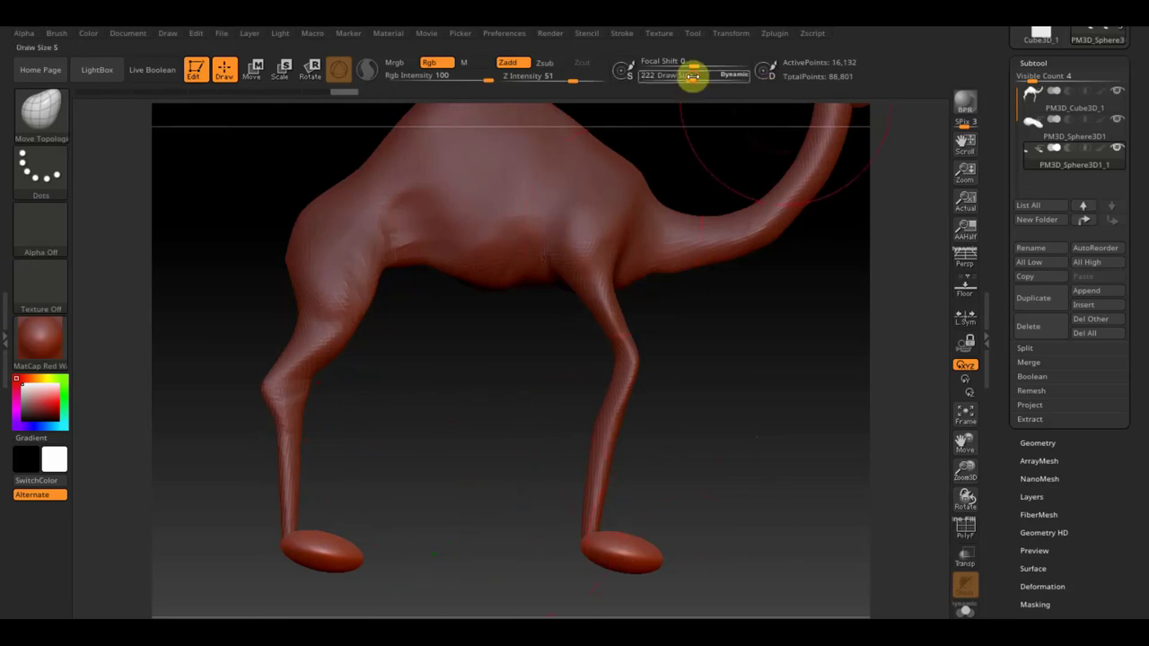
left_click_drag(692, 78, 673, 77)
mouse_move(467, 449)
left_mouse_down()
mouse_move(377, 548)
mouse_move(366, 596)
mouse_move(351, 559)
left_mouse_up()
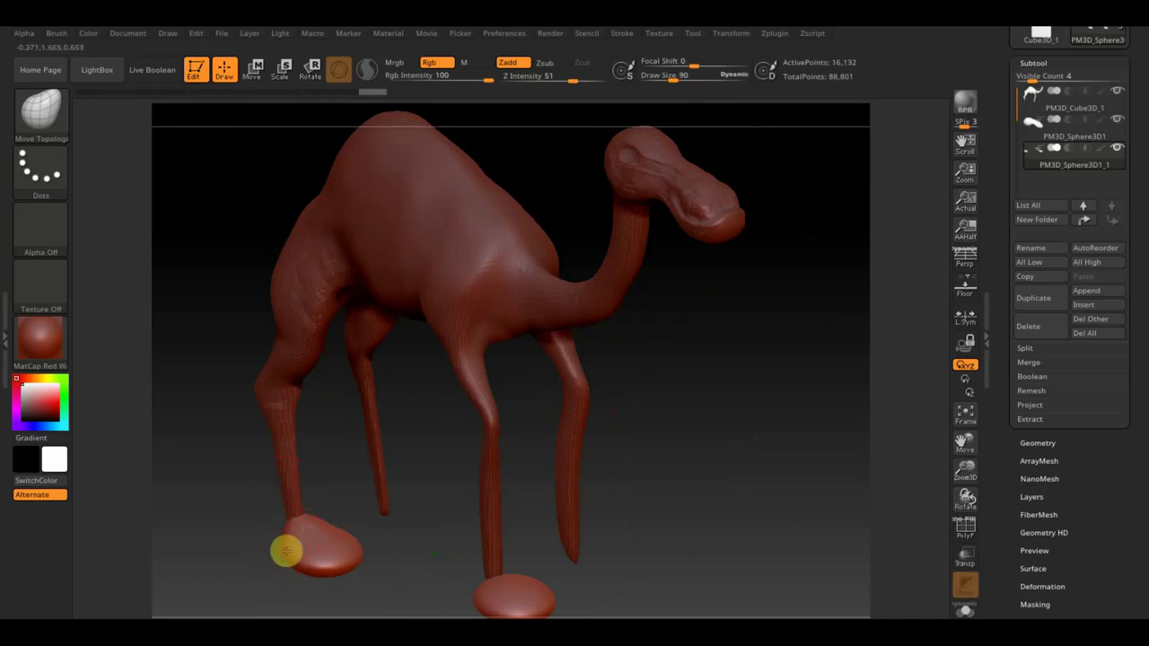
Sculpt the front hoof and push its toe into shape, checking it from above.
mouse_move(353, 477)
left_mouse_down()
mouse_move(354, 531)
mouse_move(329, 527)
mouse_move(357, 597)
left_mouse_up()
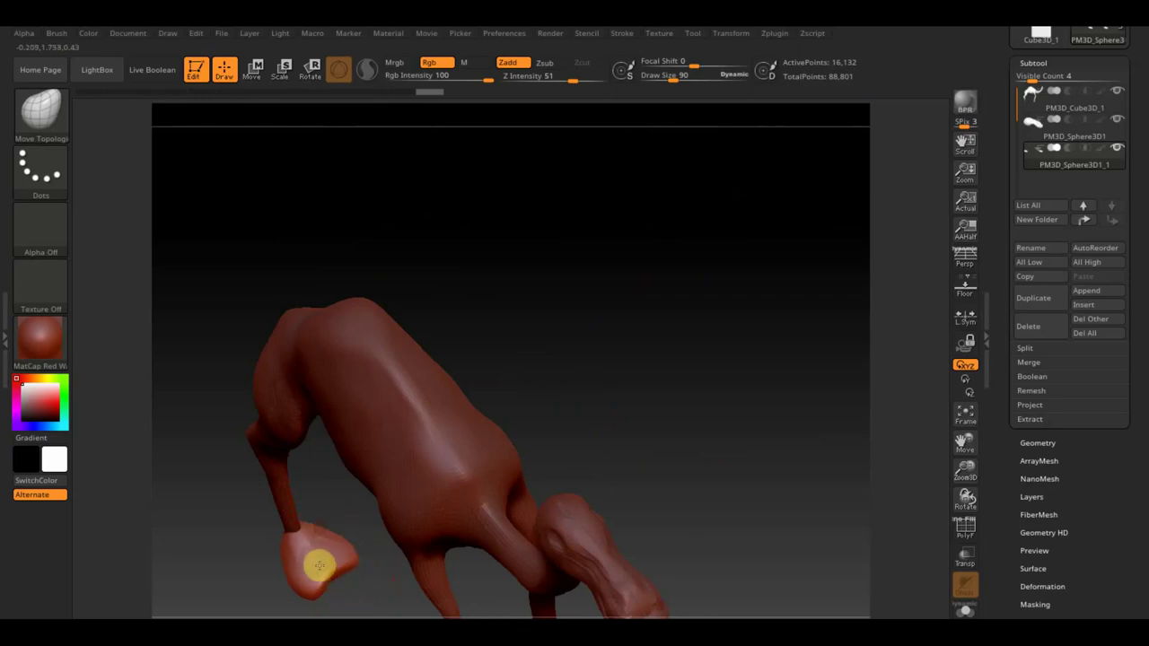
mouse_move(572, 433)
left_mouse_down()
mouse_move(610, 343)
mouse_move(437, 523)
left_mouse_up()
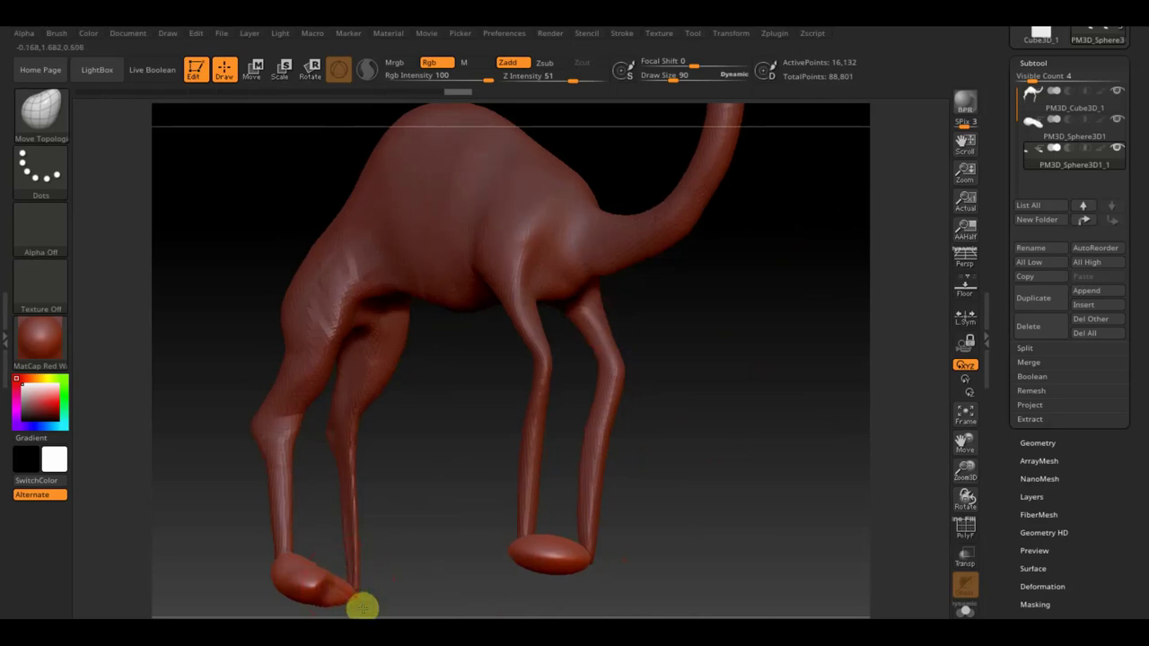
mouse_move(357, 604)
left_mouse_down()
mouse_move(311, 585)
mouse_move(434, 585)
left_mouse_up()
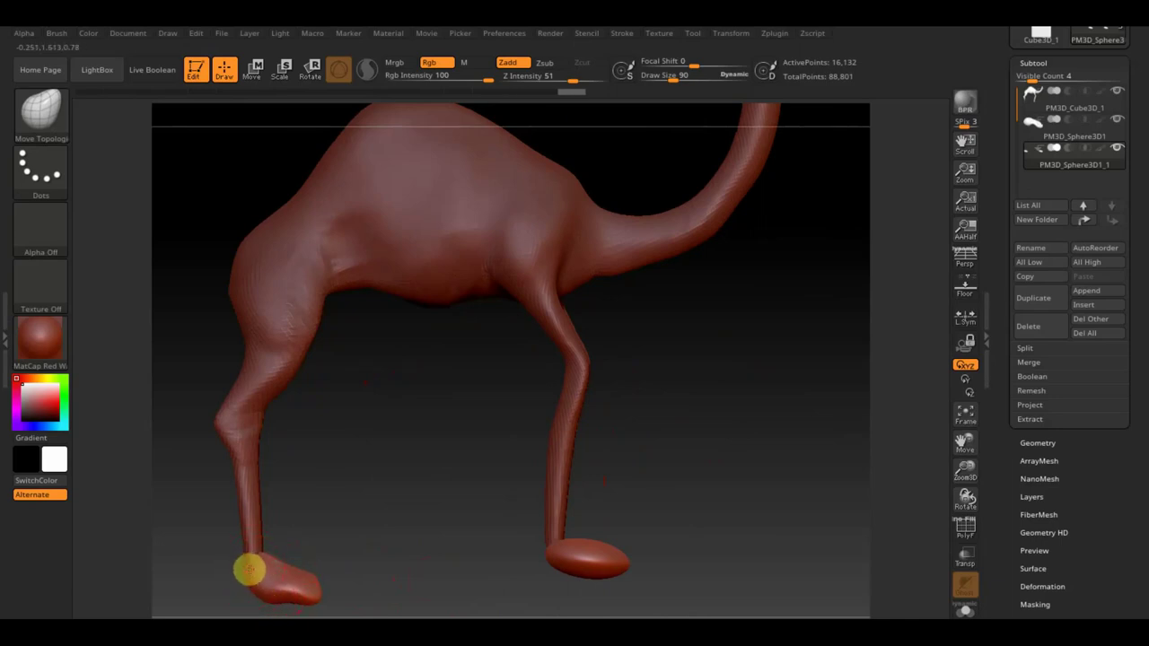
left_click_drag(249, 569, 295, 579)
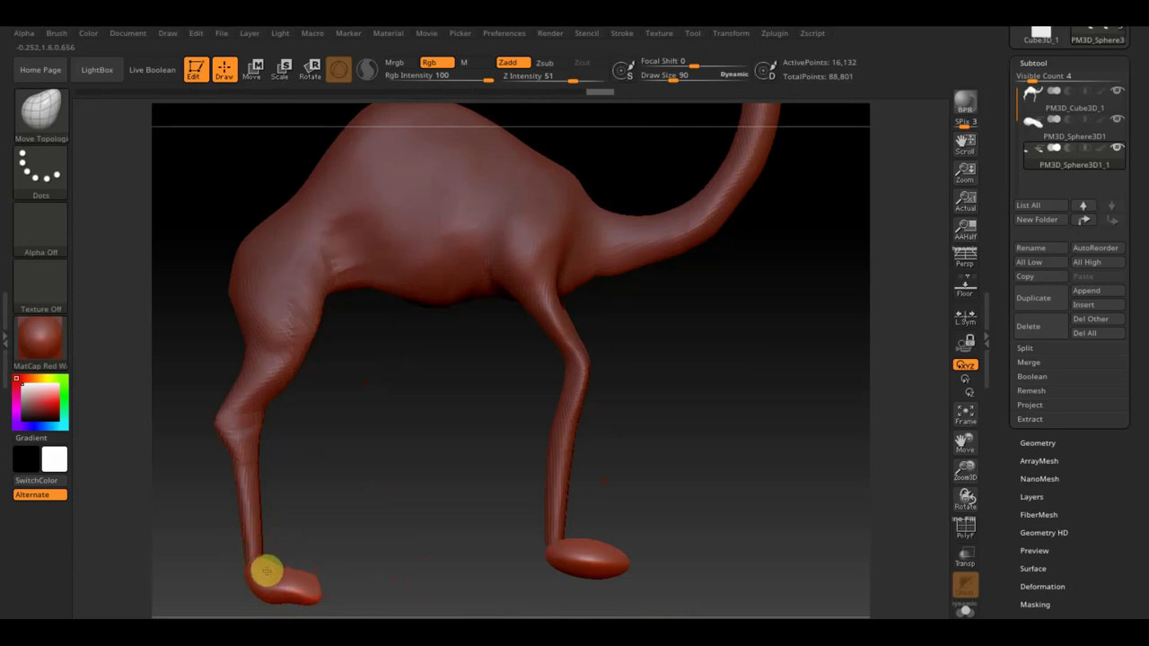
mouse_move(288, 566)
left_mouse_down()
mouse_move(296, 536)
mouse_move(290, 606)
left_mouse_up()
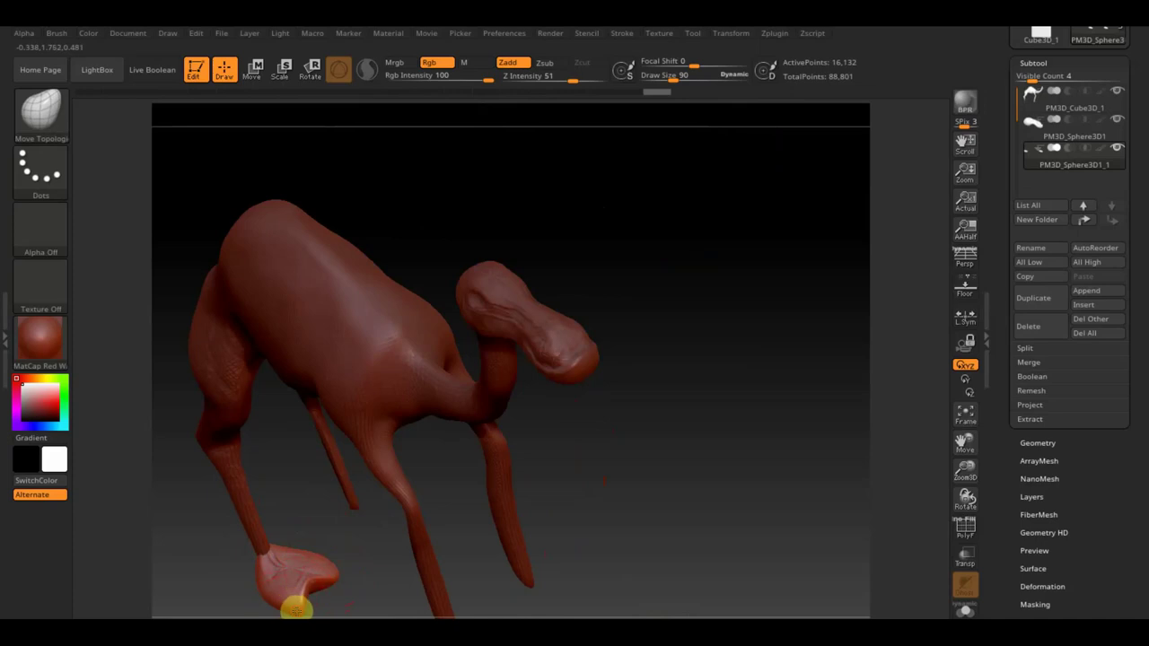
mouse_move(643, 581)
left_mouse_down()
mouse_move(663, 611)
mouse_move(665, 423)
mouse_move(692, 498)
mouse_move(736, 500)
mouse_move(770, 533)
mouse_move(713, 470)
mouse_move(674, 523)
mouse_move(530, 555)
left_mouse_up()
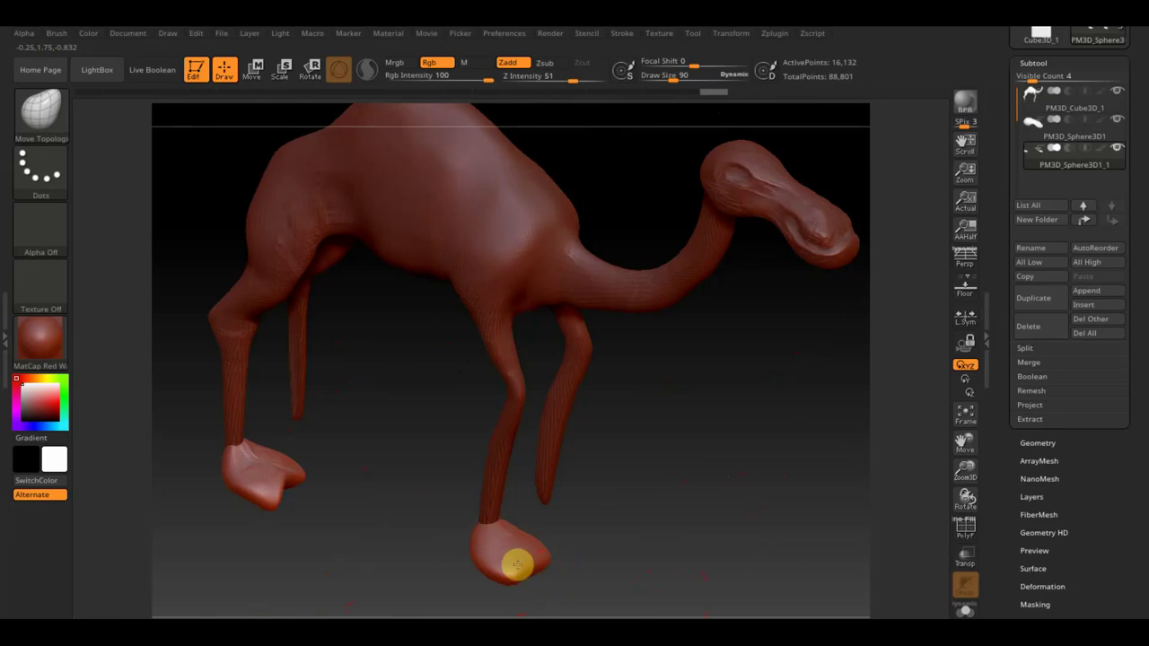
Pull the front foot's toe into a split hoof, then zoom out to the whole camel.
left_click_drag(500, 541, 545, 561)
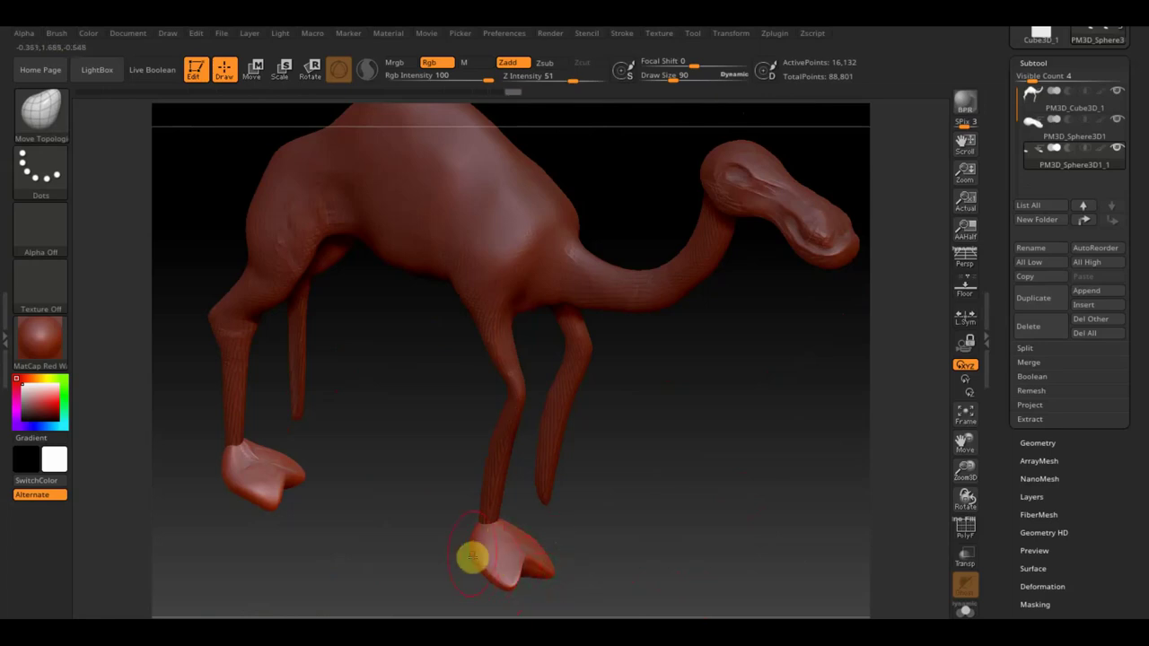
left_click_drag(590, 531, 545, 554)
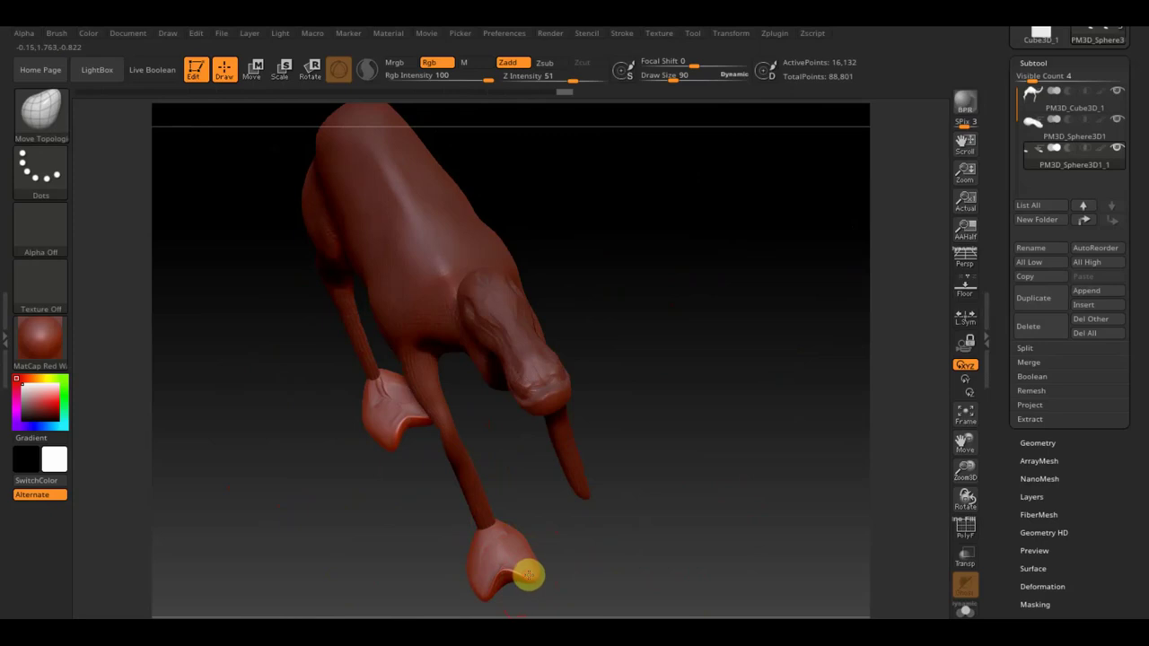
mouse_move(494, 610)
left_mouse_down()
mouse_move(584, 577)
mouse_move(667, 506)
left_mouse_up()
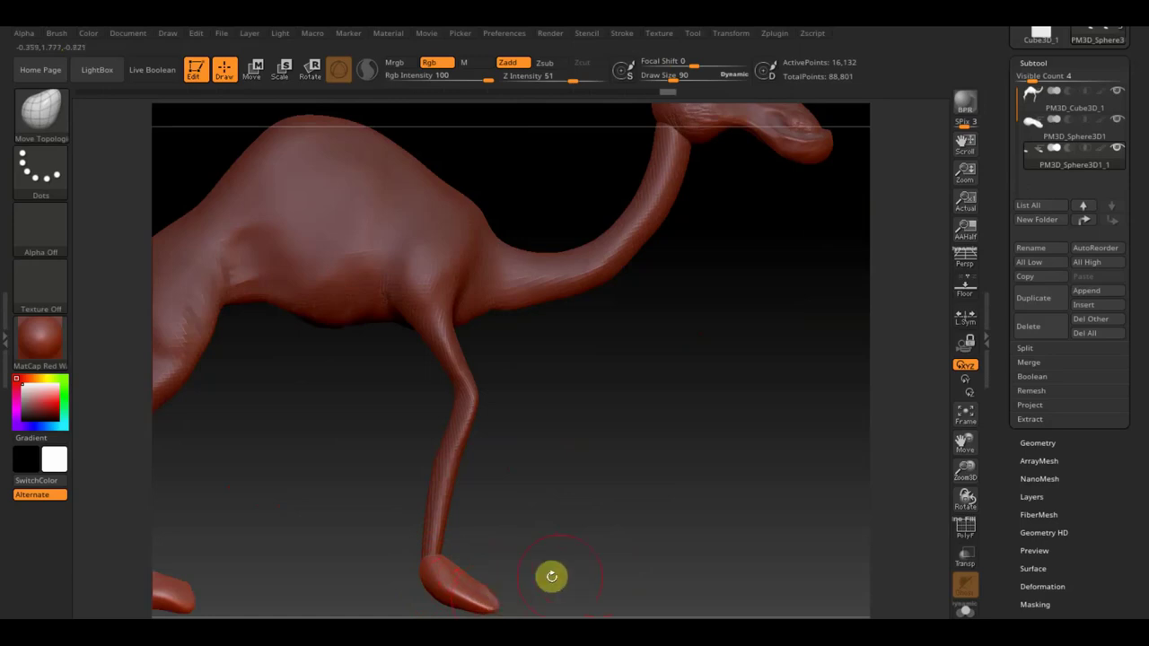
left_click_drag(549, 577, 590, 480, "alt")
mouse_move(518, 477)
left_mouse_down("alt")
mouse_move(579, 504)
mouse_move(584, 477)
left_mouse_up("alt")
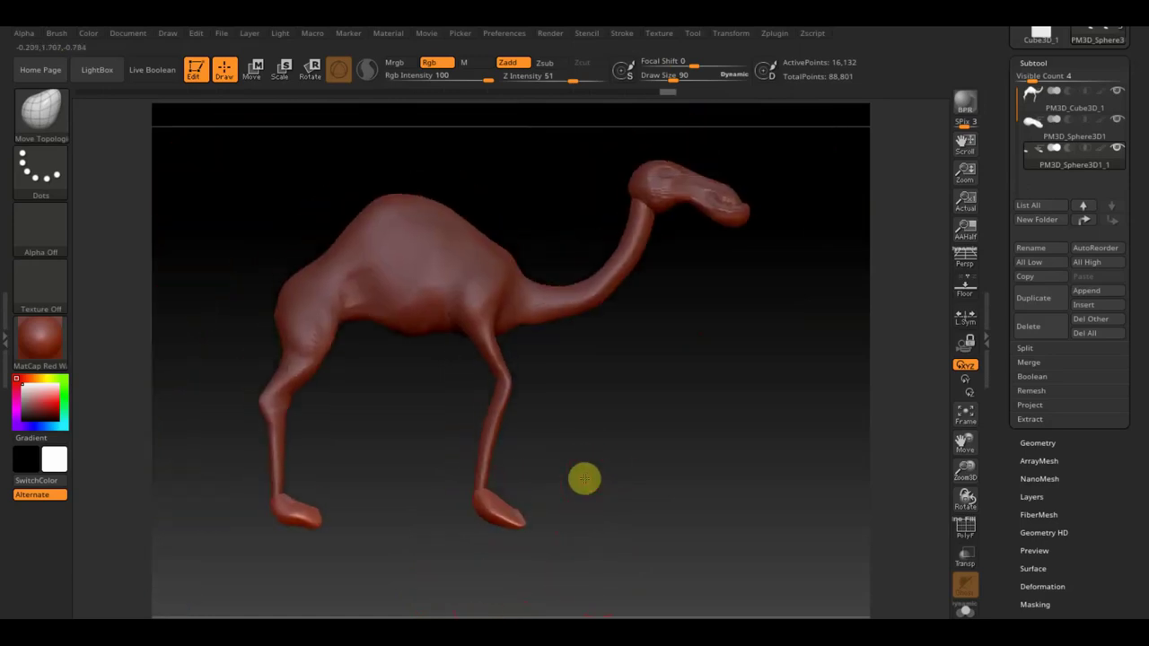
Apply Mirror And Weld from Geometry > Modify Topology, check both leg pairs, and select the camel body subtool.
left_click(1039, 444)
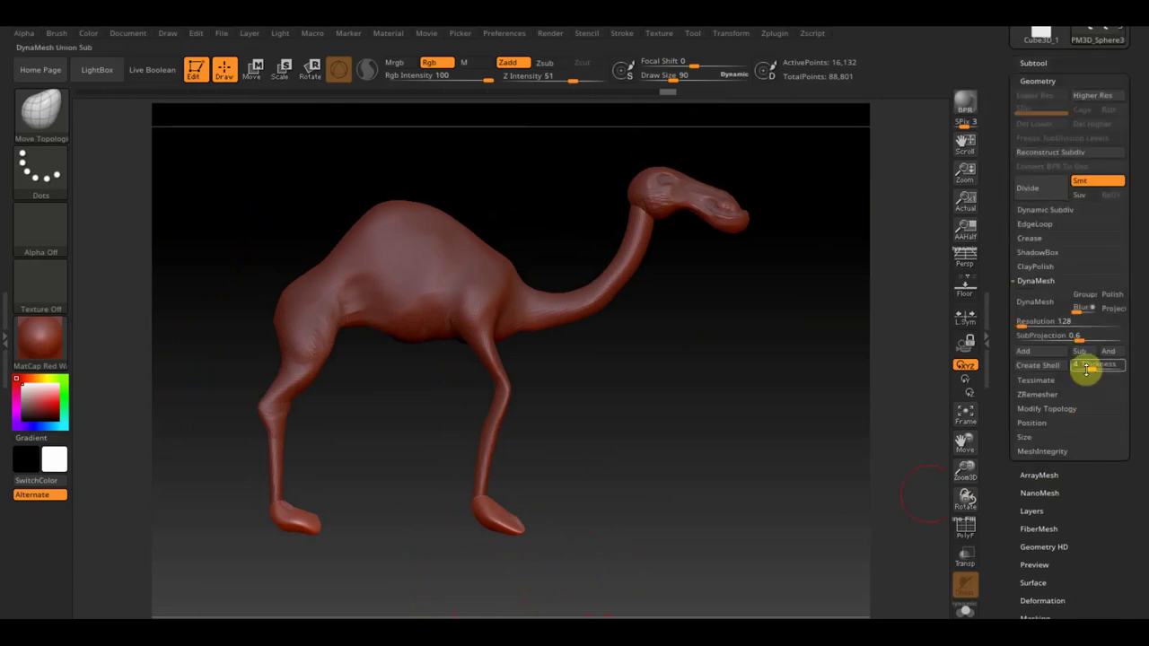
left_click(1056, 409)
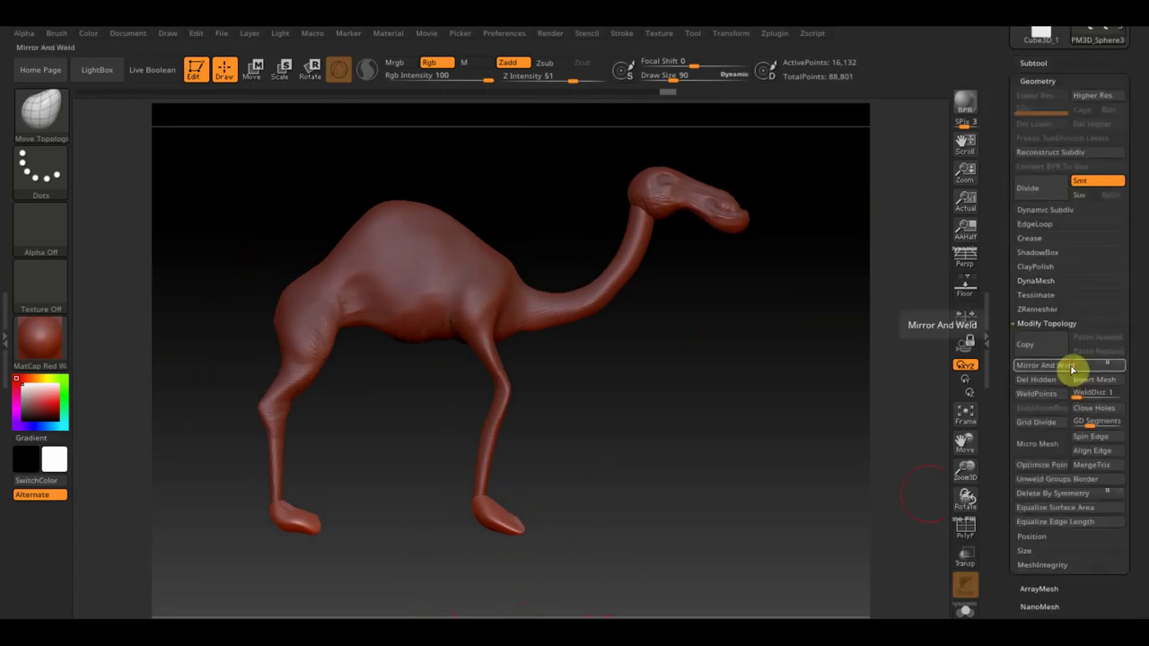
left_click(1066, 368)
left_click_drag(762, 485, 749, 491)
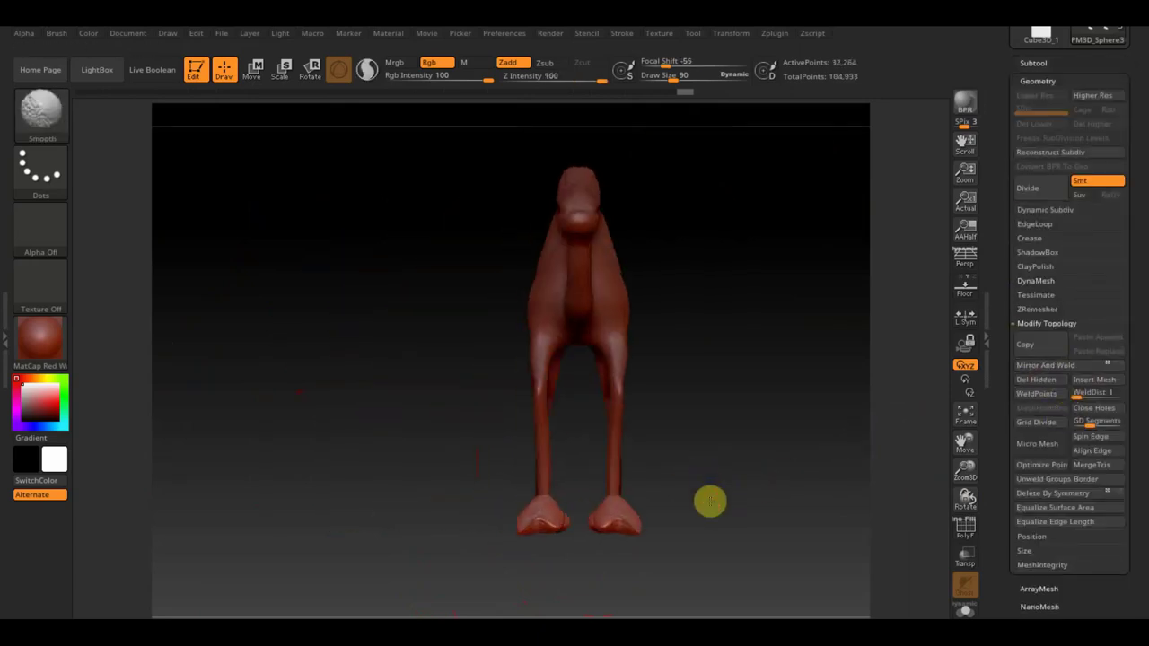
mouse_move(746, 429)
left_mouse_down()
mouse_move(813, 431)
mouse_move(755, 447)
left_mouse_up()
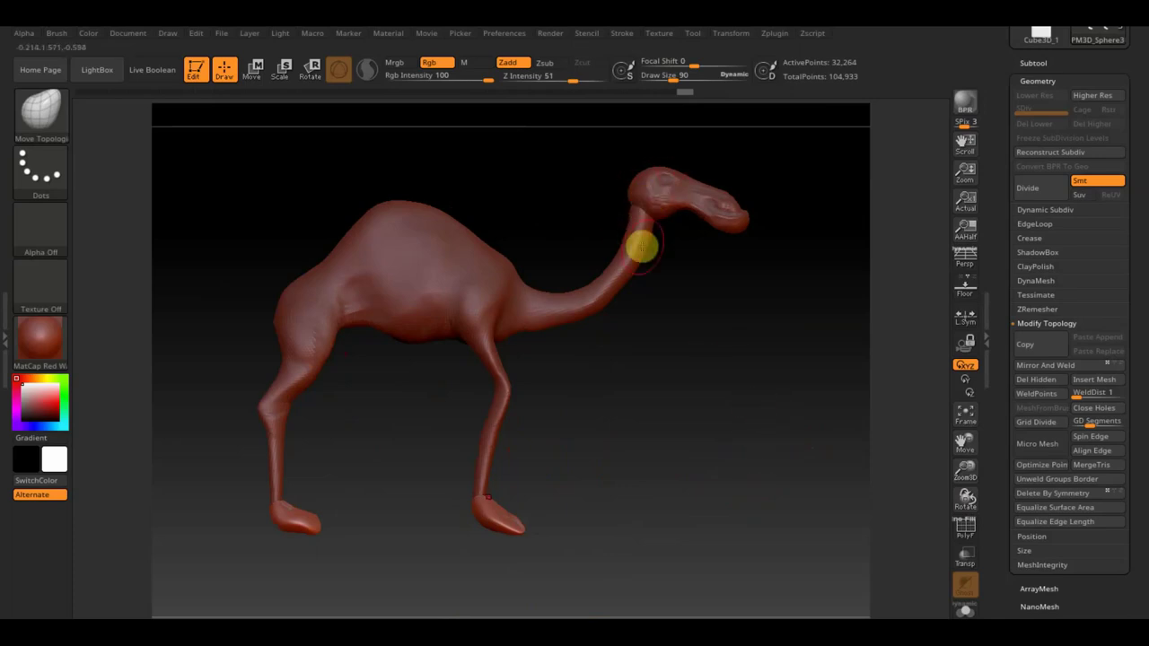
mouse_move(649, 441)
left_mouse_down()
mouse_move(677, 456)
mouse_move(551, 431)
mouse_move(706, 462)
left_mouse_up()
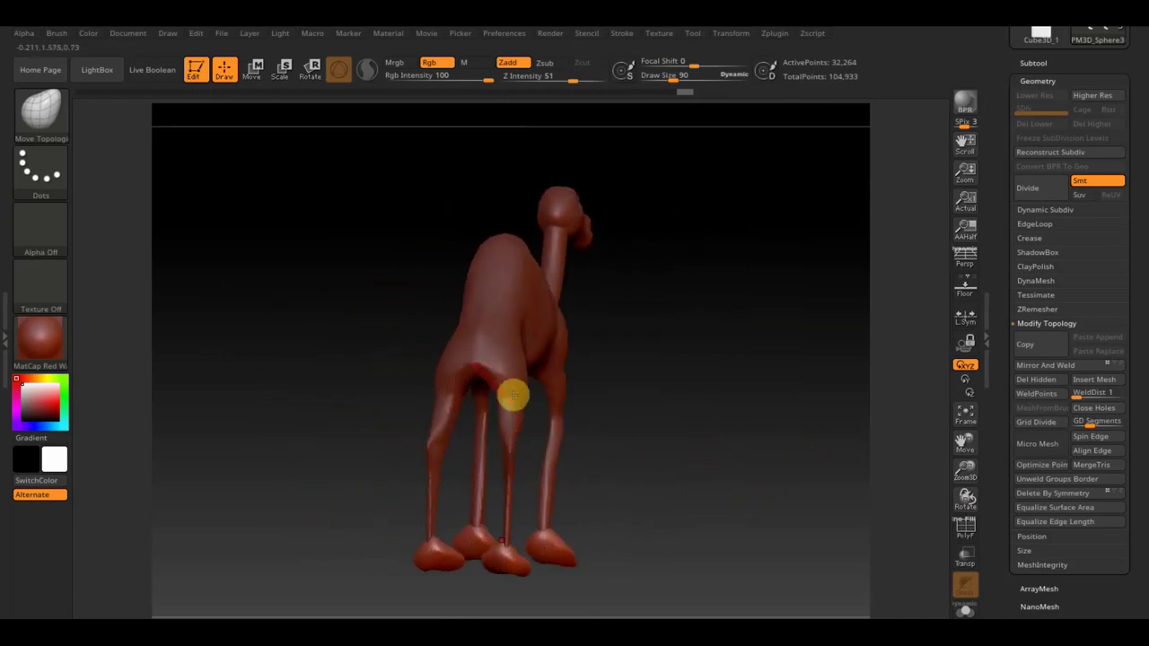
left_click(486, 356, "alt")
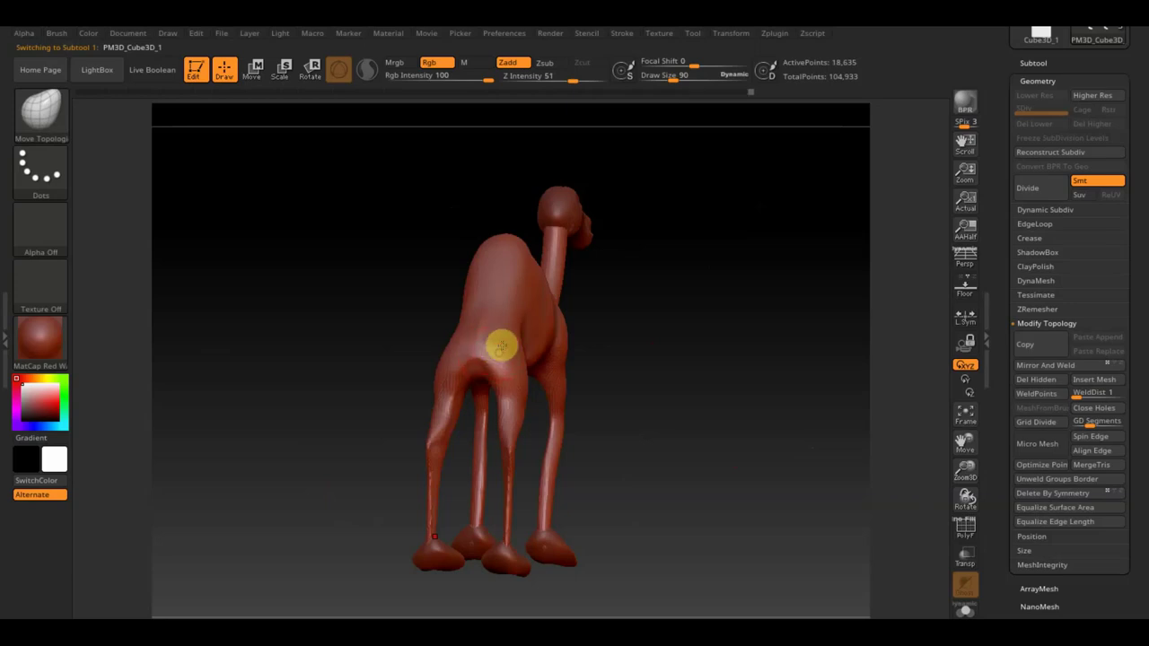
Smooth the front leg and knee bump, shoulder-to-belly surface, and thin the neck near the head.
mouse_move(505, 339)
left_mouse_down()
mouse_move(632, 423)
mouse_move(580, 421)
mouse_move(532, 345)
left_mouse_up()
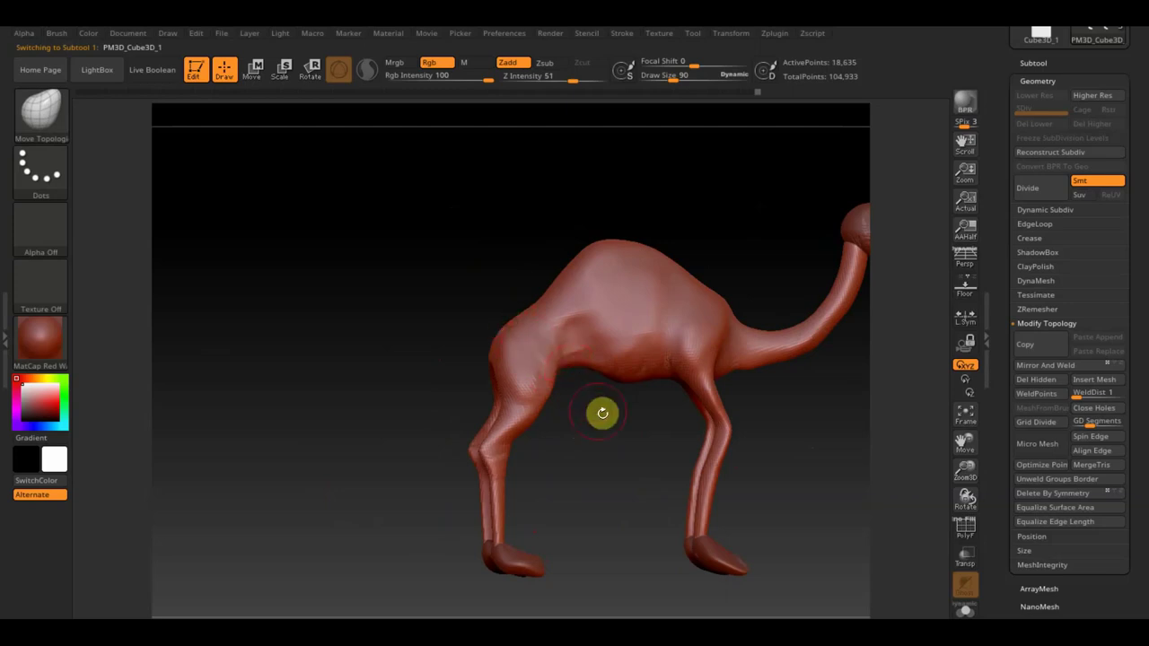
left_click_drag(600, 410, 595, 441)
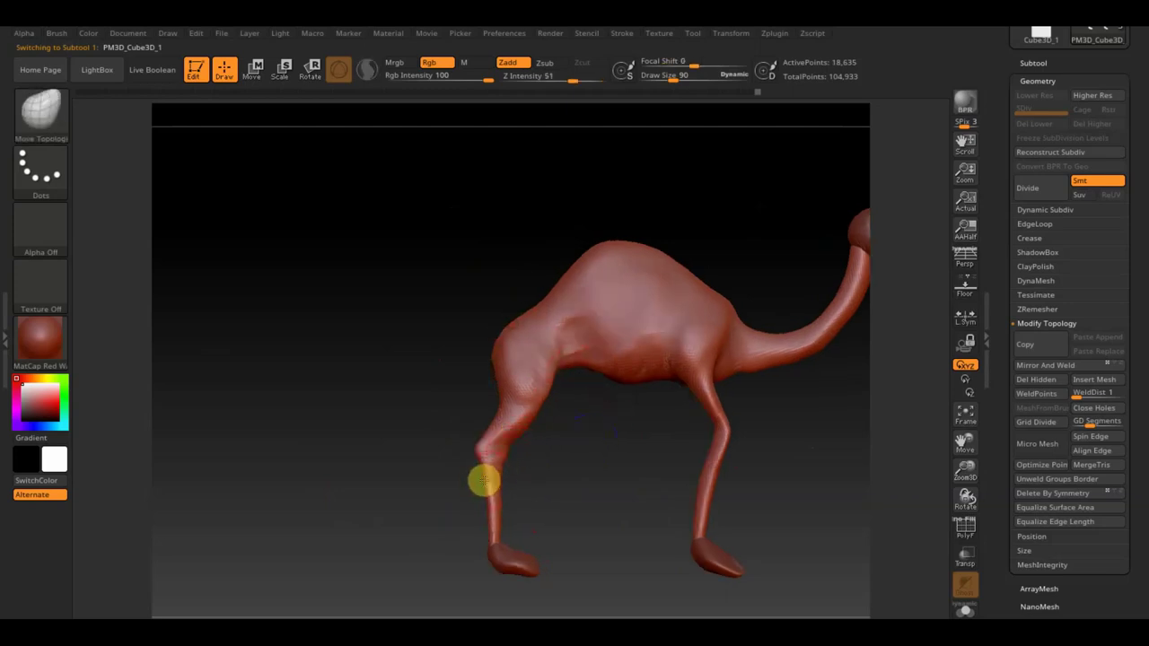
left_click_drag(484, 470, 484, 533, "shift")
mouse_move(514, 435)
left_mouse_down("shift")
mouse_move(503, 454)
mouse_move(508, 400)
left_mouse_up("shift")
mouse_move(576, 341)
left_mouse_down("shift")
mouse_move(656, 383)
mouse_move(698, 372)
mouse_move(718, 431)
mouse_move(706, 518)
mouse_move(741, 512)
mouse_move(762, 491)
mouse_move(621, 508)
mouse_move(630, 489)
left_mouse_up("shift")
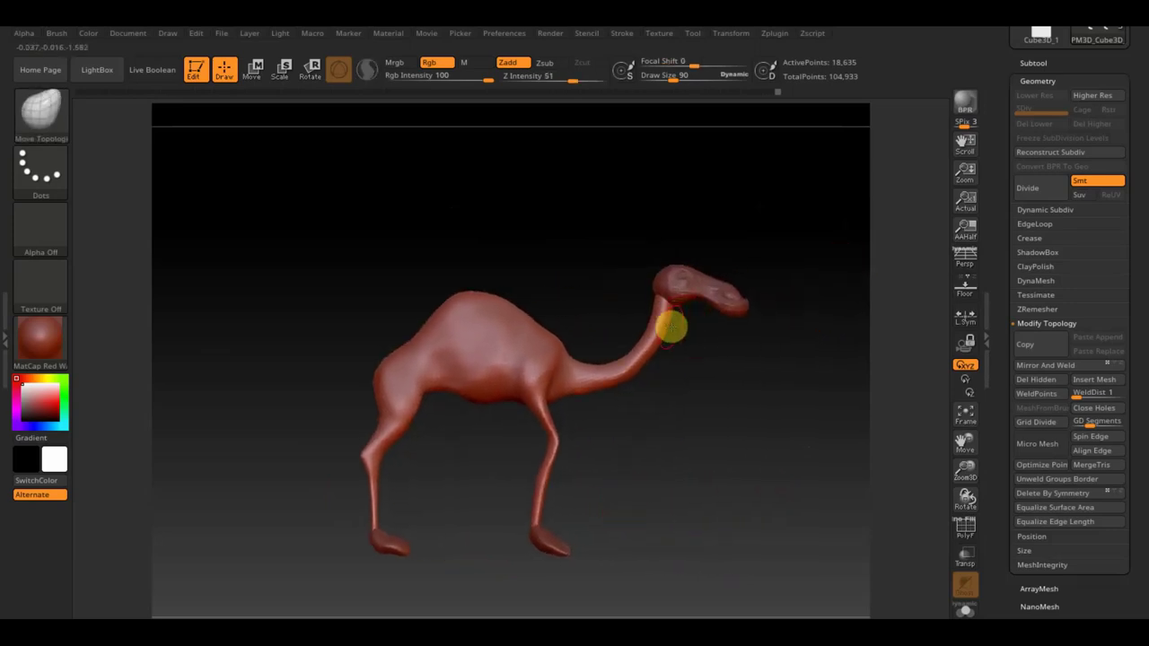
key("shift")
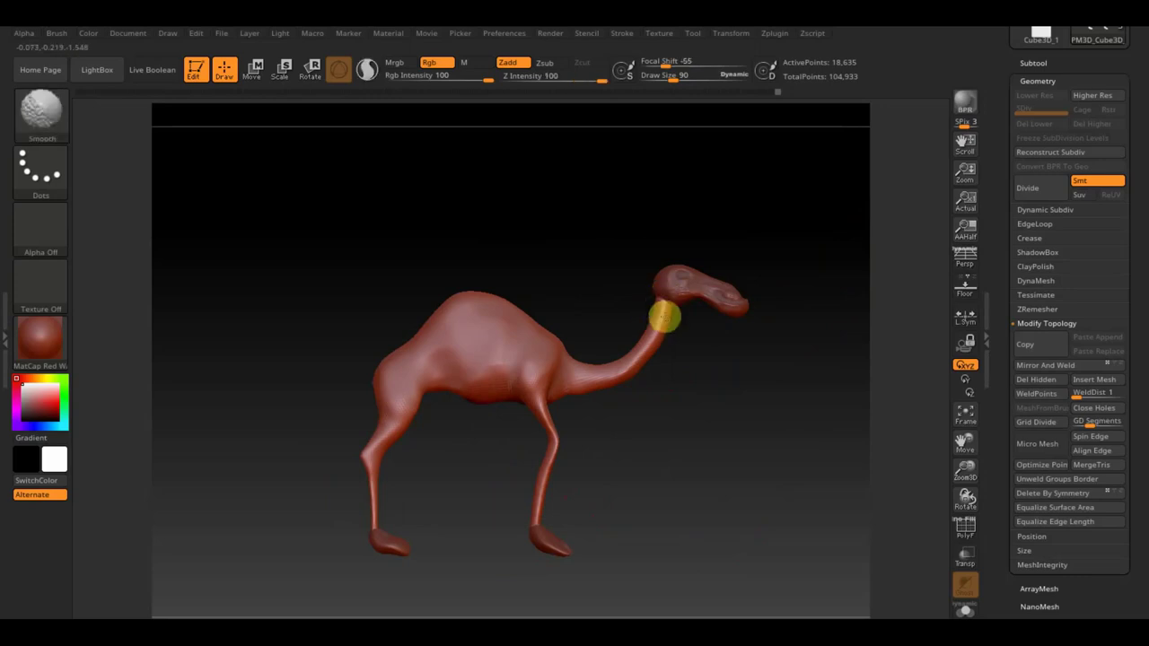
left_click_drag(661, 304, 653, 334, "shift")
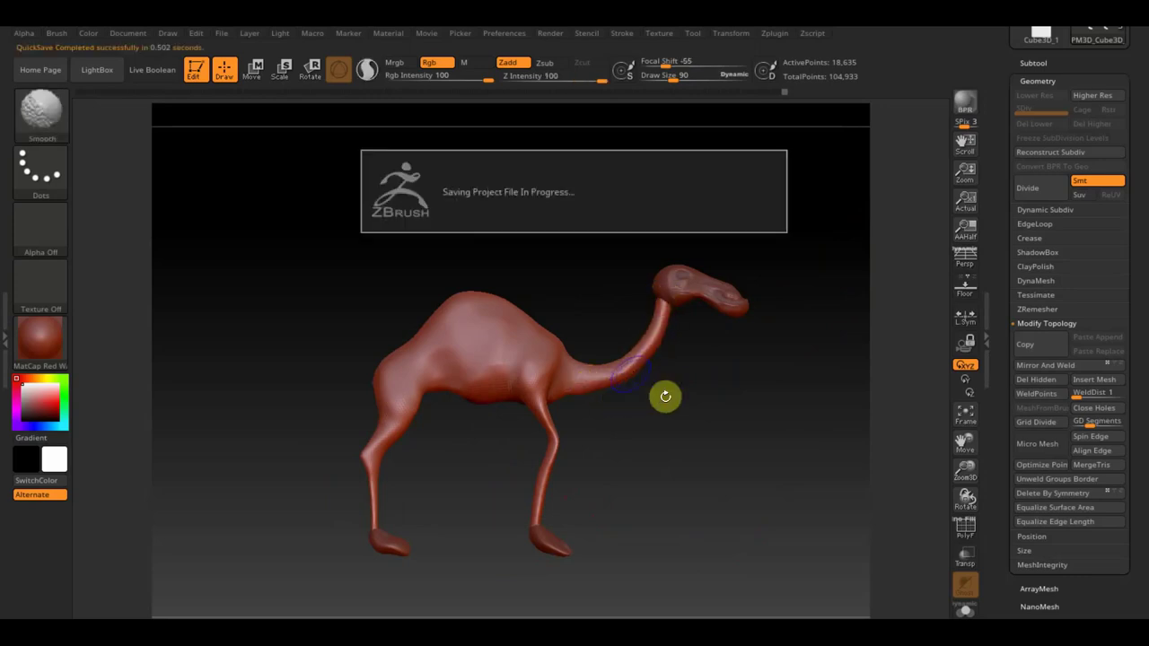
Check front and rear three-quarter views, shrink the brush size and show the subtool list.
mouse_move(673, 396)
left_mouse_down("shift")
mouse_move(609, 407)
mouse_move(695, 423)
mouse_move(772, 418)
mouse_move(744, 433)
left_mouse_up("shift")
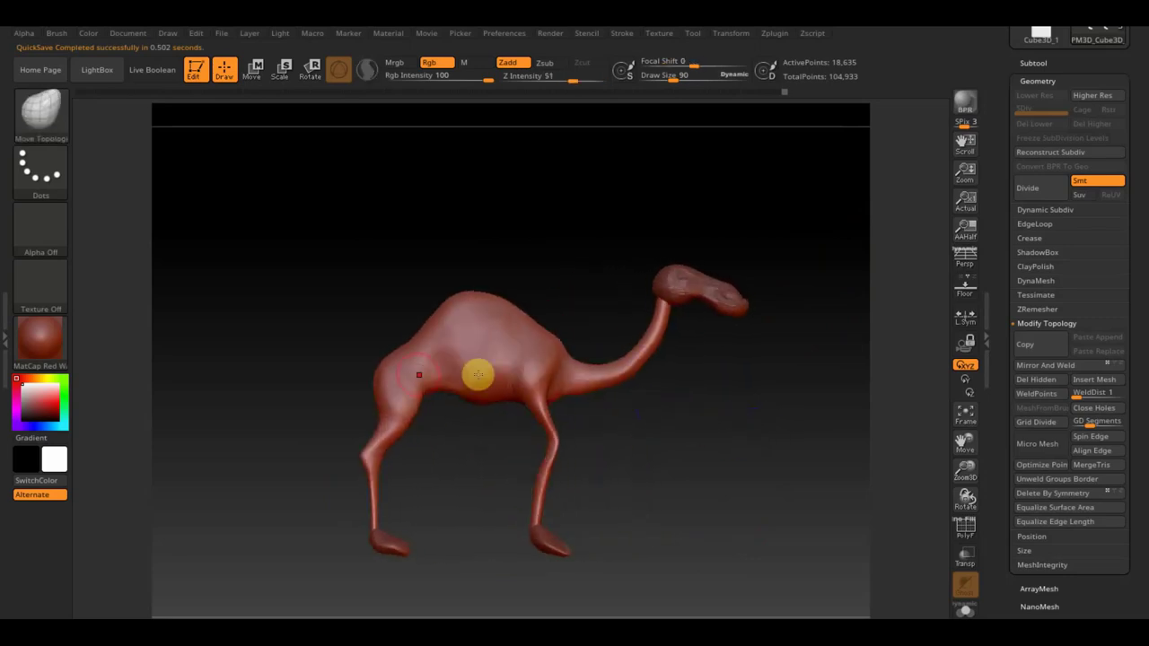
left_click_drag(332, 323, 391, 332)
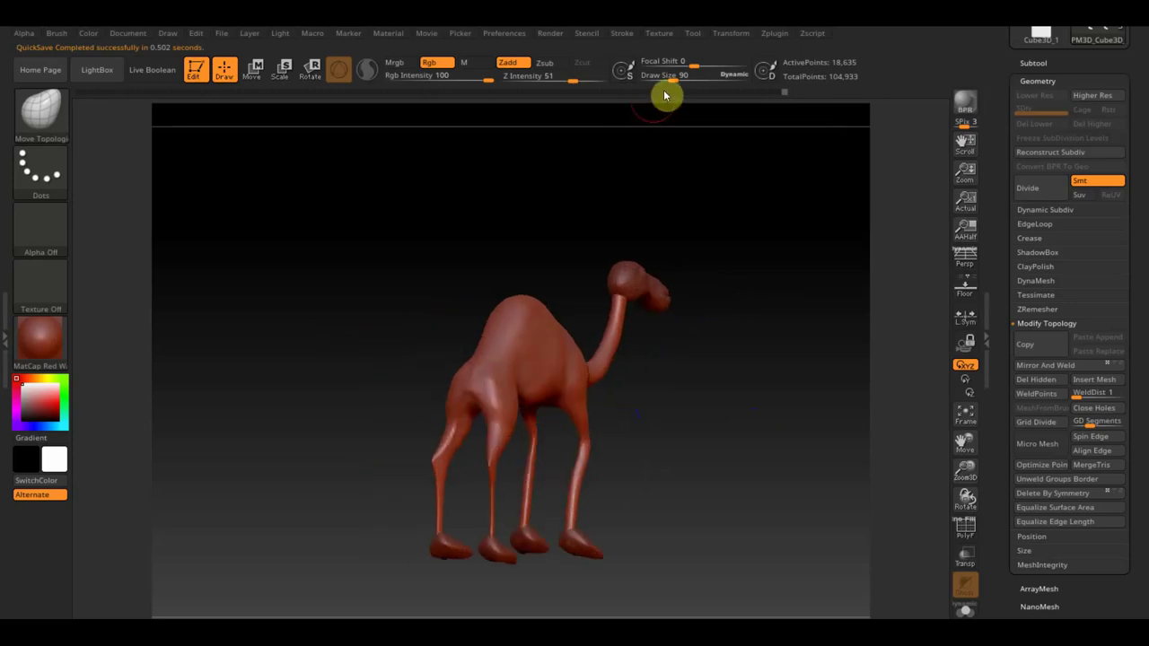
left_click_drag(673, 75, 671, 77)
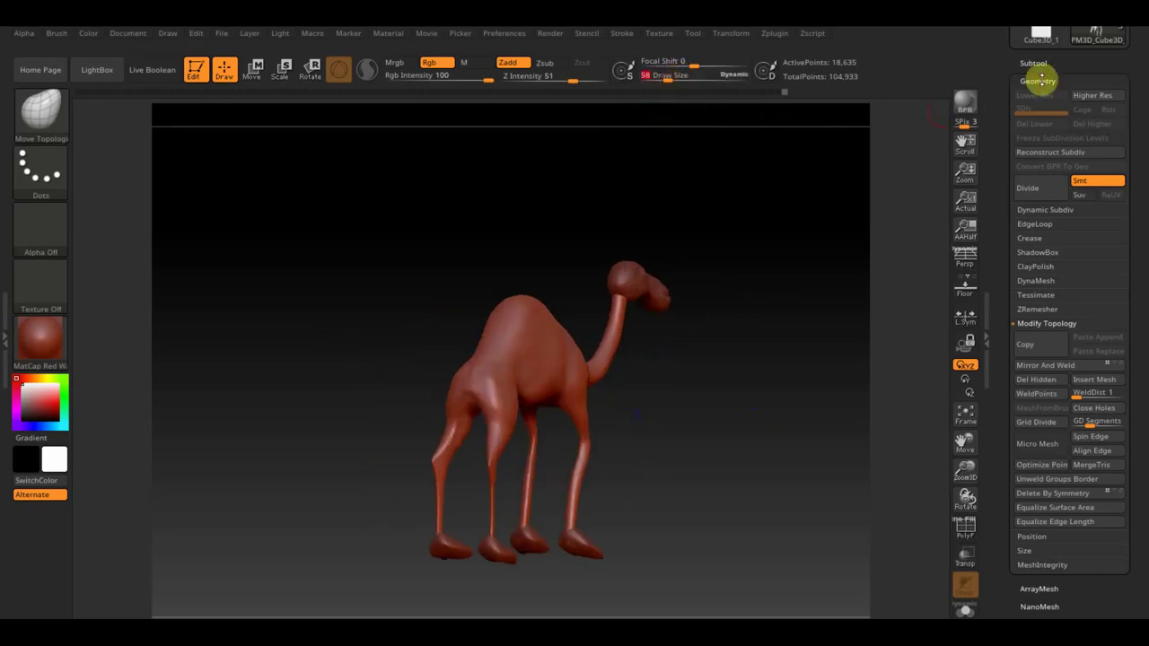
left_click(1035, 63)
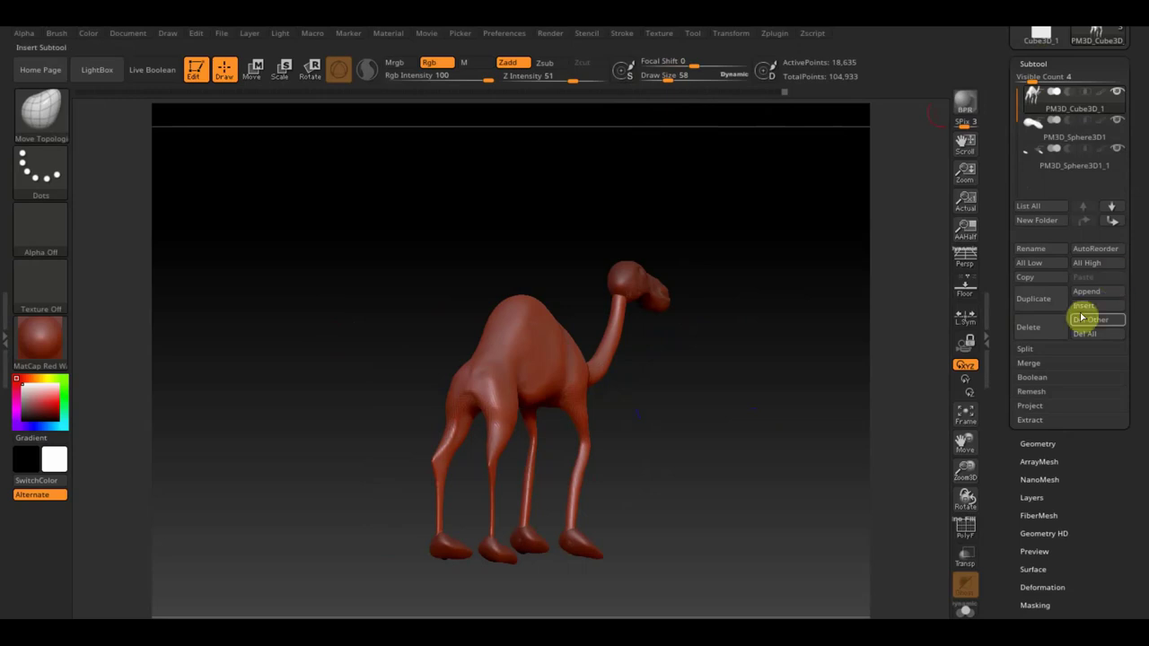
Draw a CurveTube tail from the camel's rear and commit it as a plain tube.
left_click(41, 113)
left_click(229, 129)
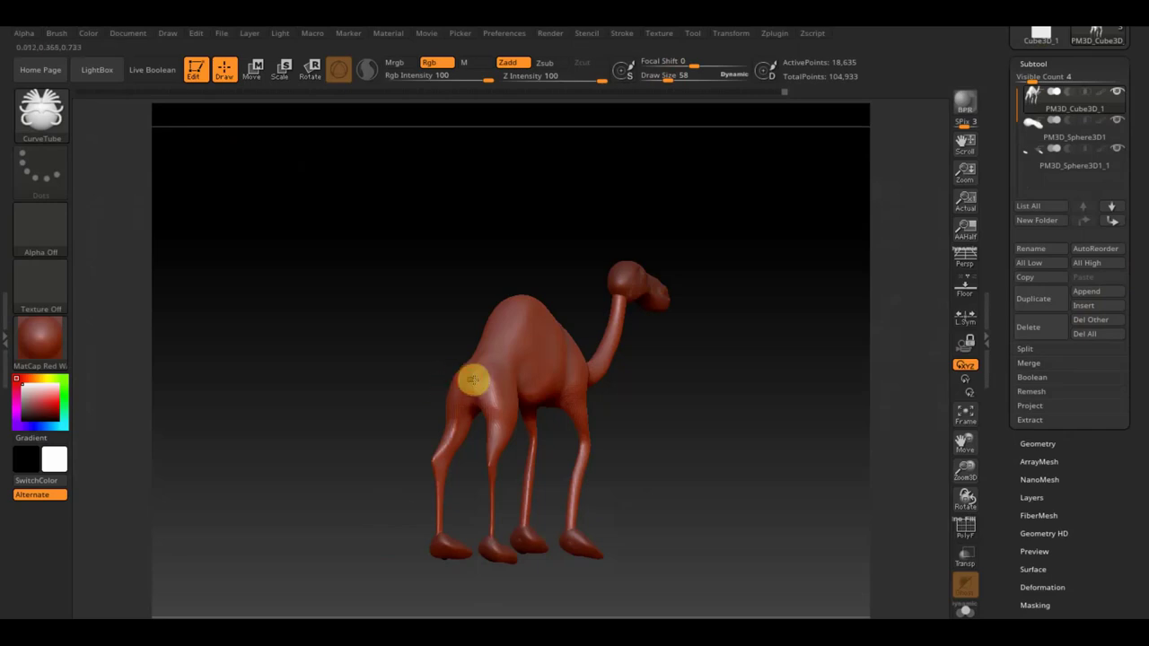
mouse_move(664, 388)
left_mouse_down()
mouse_move(780, 395)
mouse_move(619, 415)
left_mouse_up()
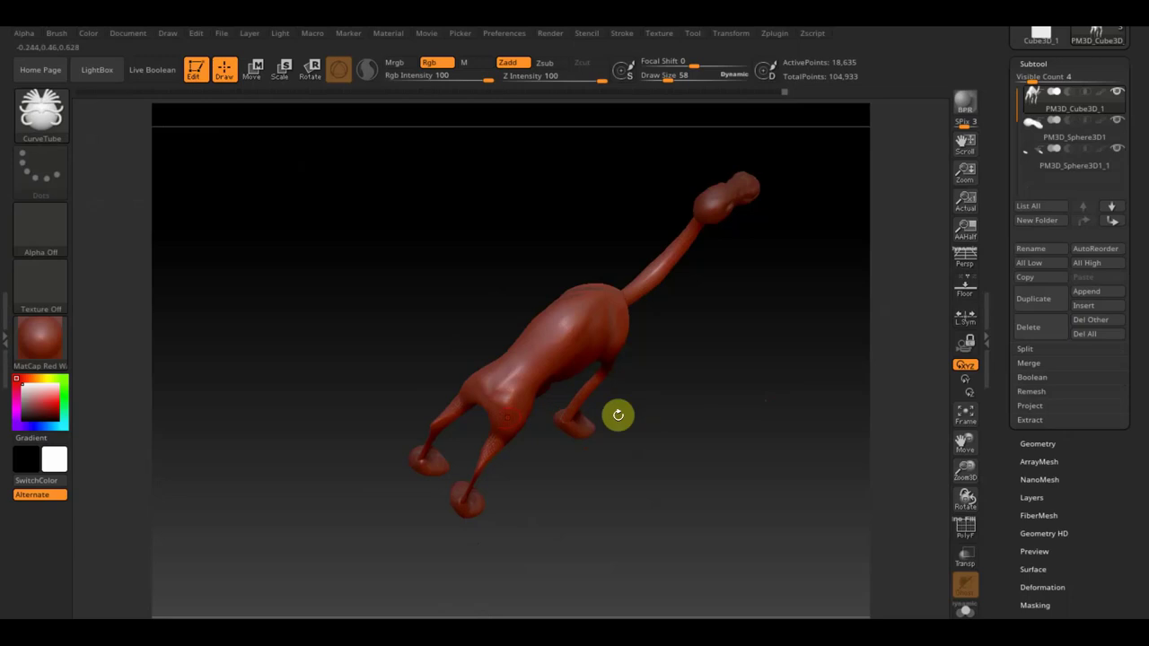
left_click_drag(471, 413, 426, 455)
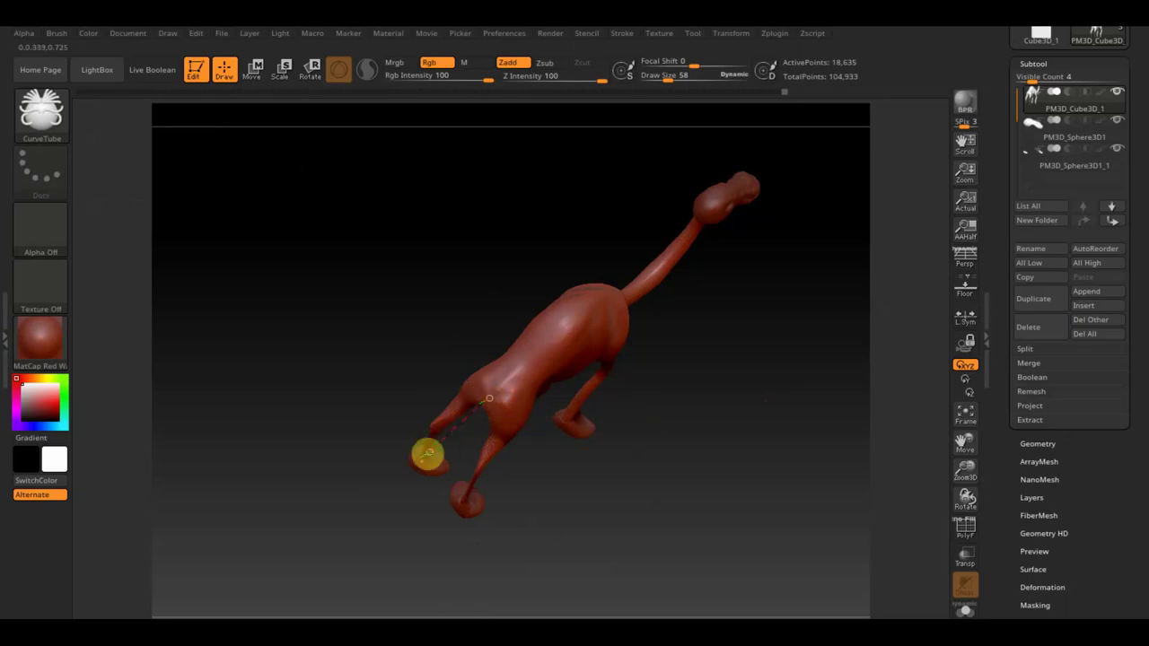
mouse_move(502, 476)
left_mouse_down()
mouse_move(600, 459)
mouse_move(523, 296)
mouse_move(515, 318)
left_mouse_up()
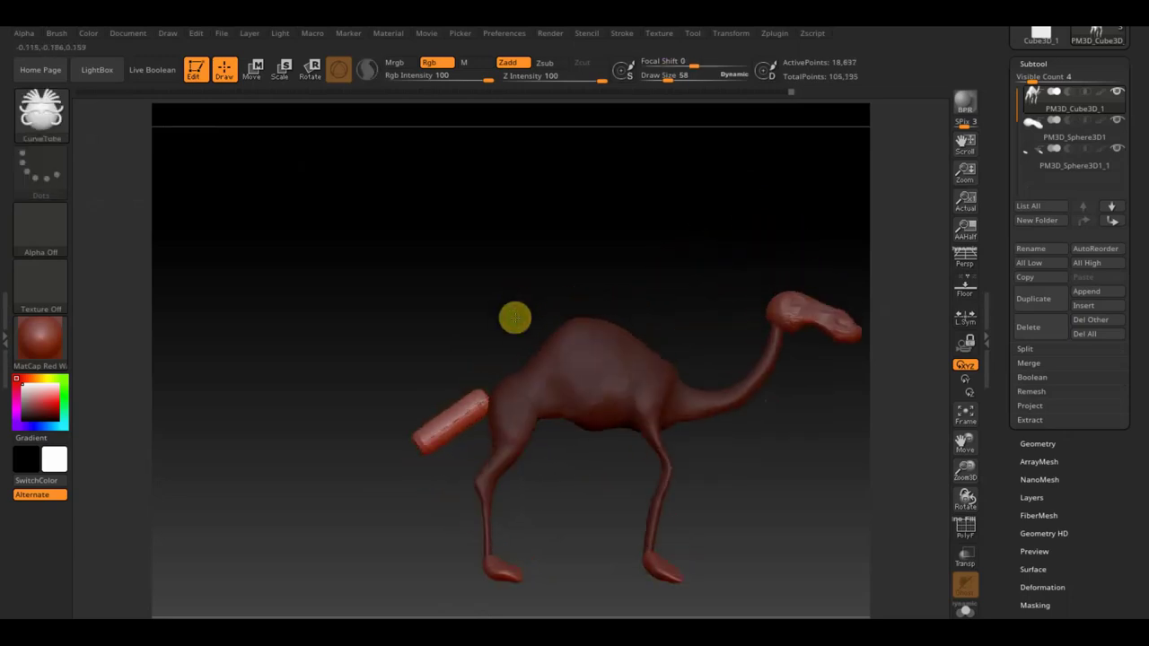
left_click_drag(671, 76, 669, 76)
left_click(470, 411)
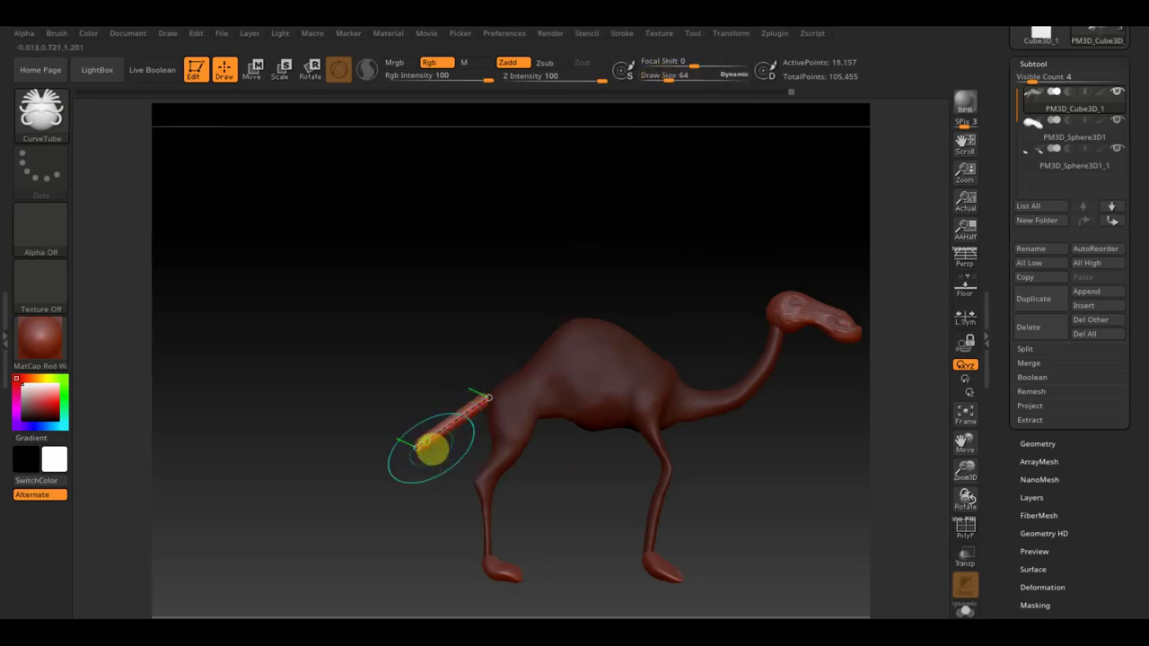
left_click(520, 393)
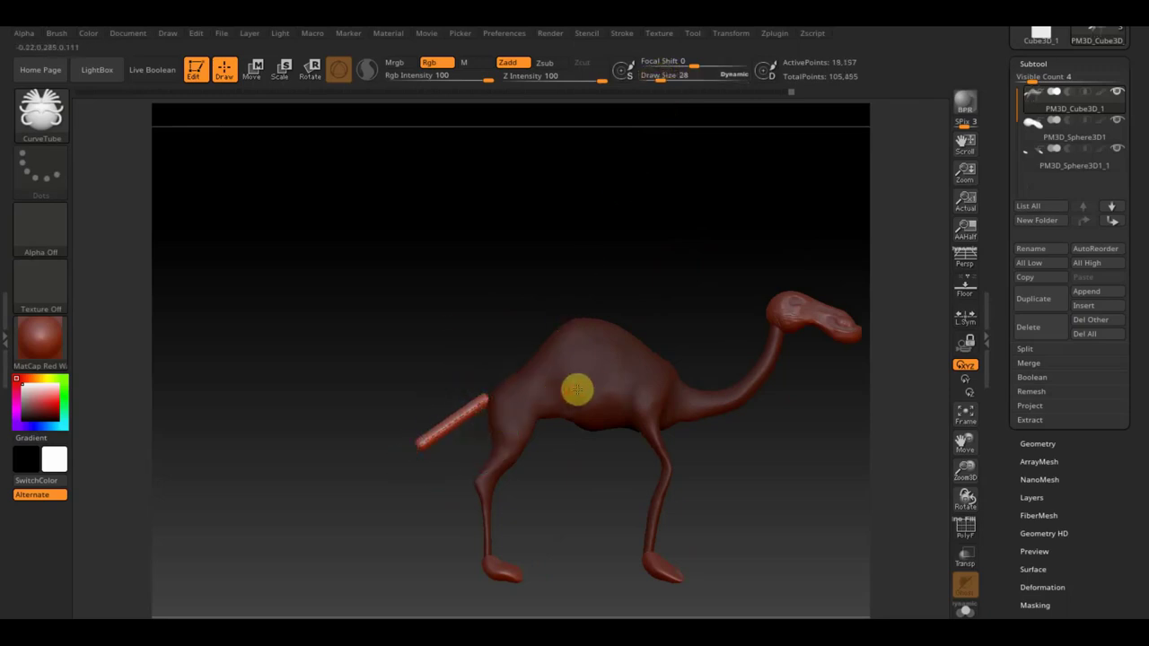
Rotate the tail horizontal with the gizmo, then enlarge the brush and orbit around the tail.
left_click(256, 74)
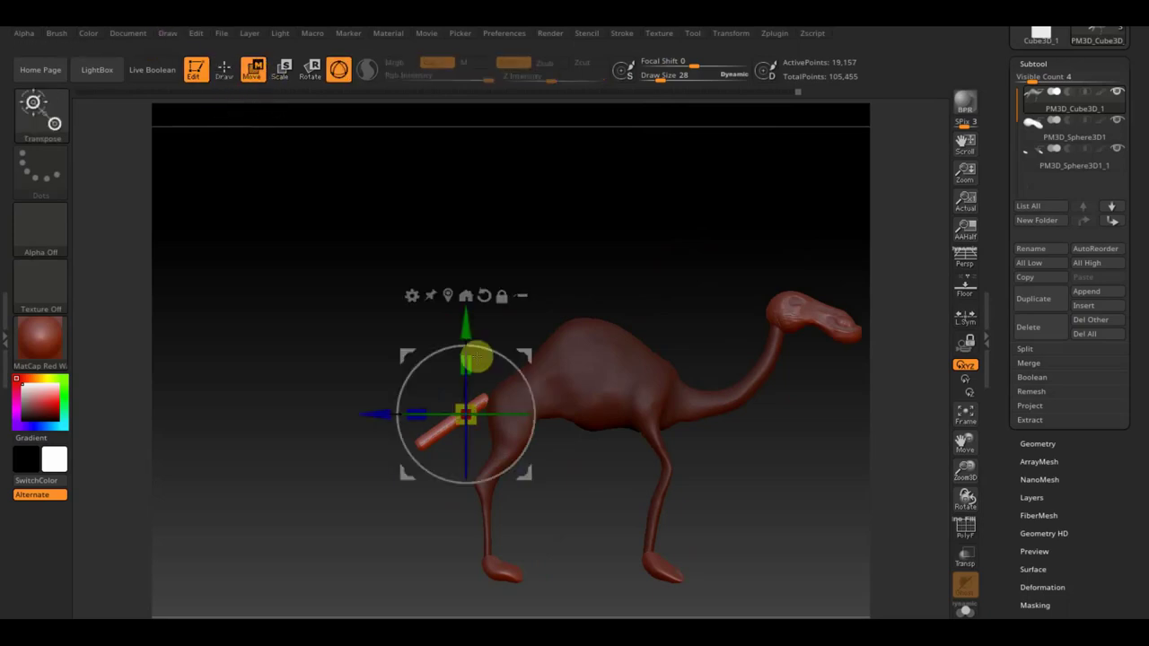
mouse_move(509, 362)
left_mouse_down()
mouse_move(526, 378)
mouse_move(523, 342)
left_mouse_up()
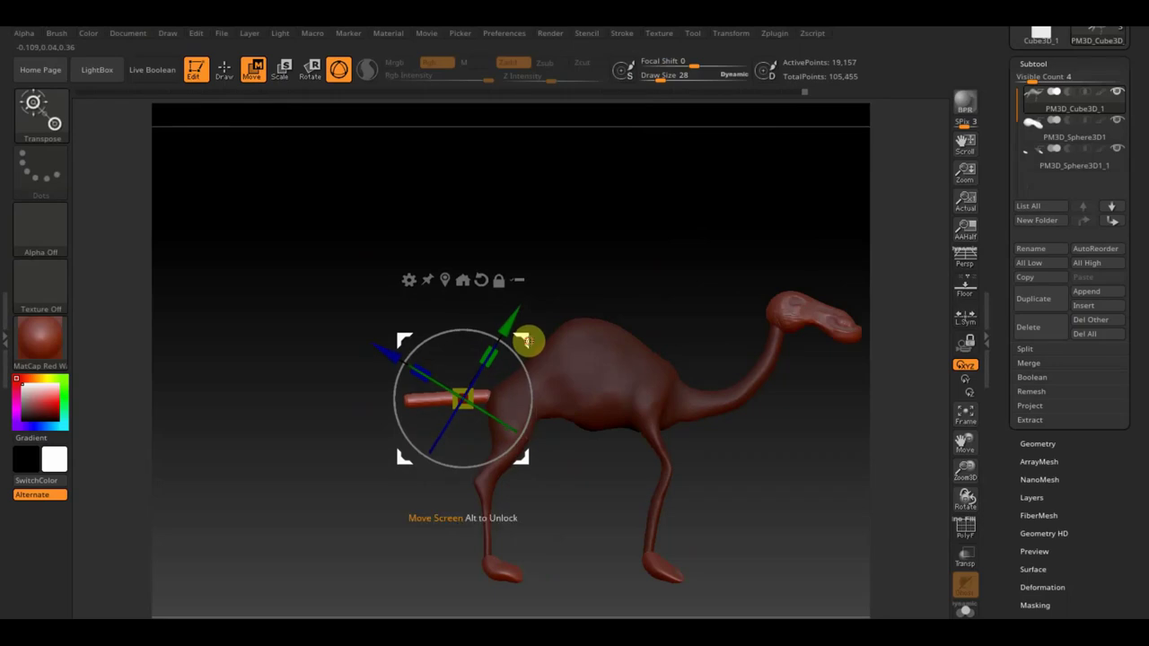
left_click(220, 74)
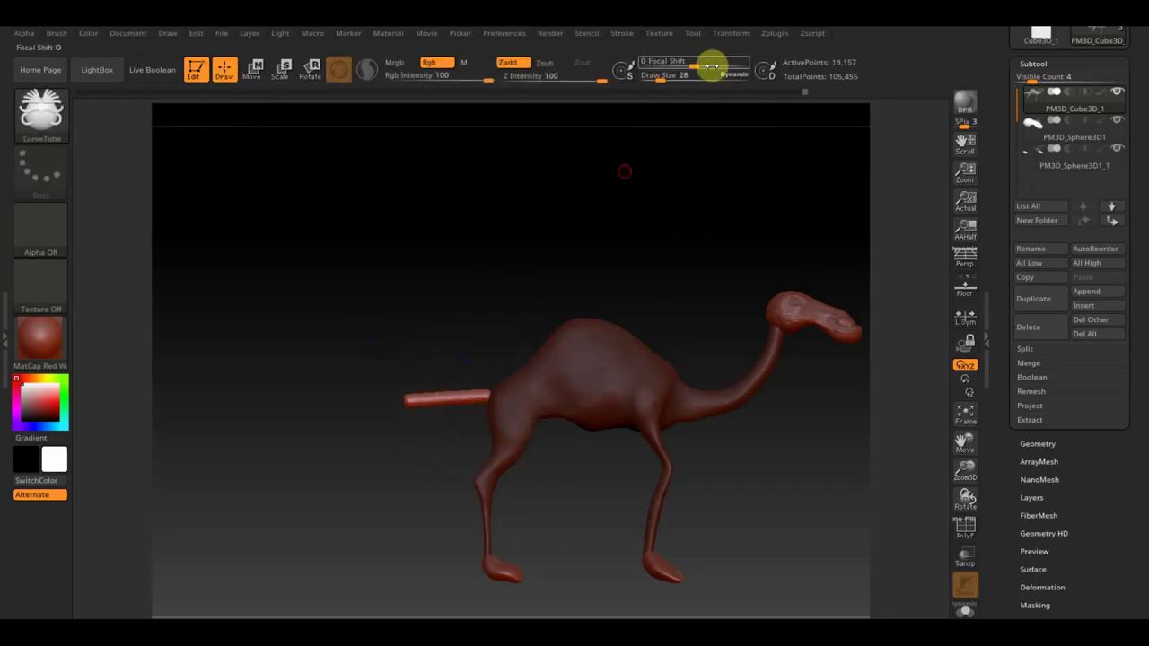
left_click_drag(659, 79, 670, 82)
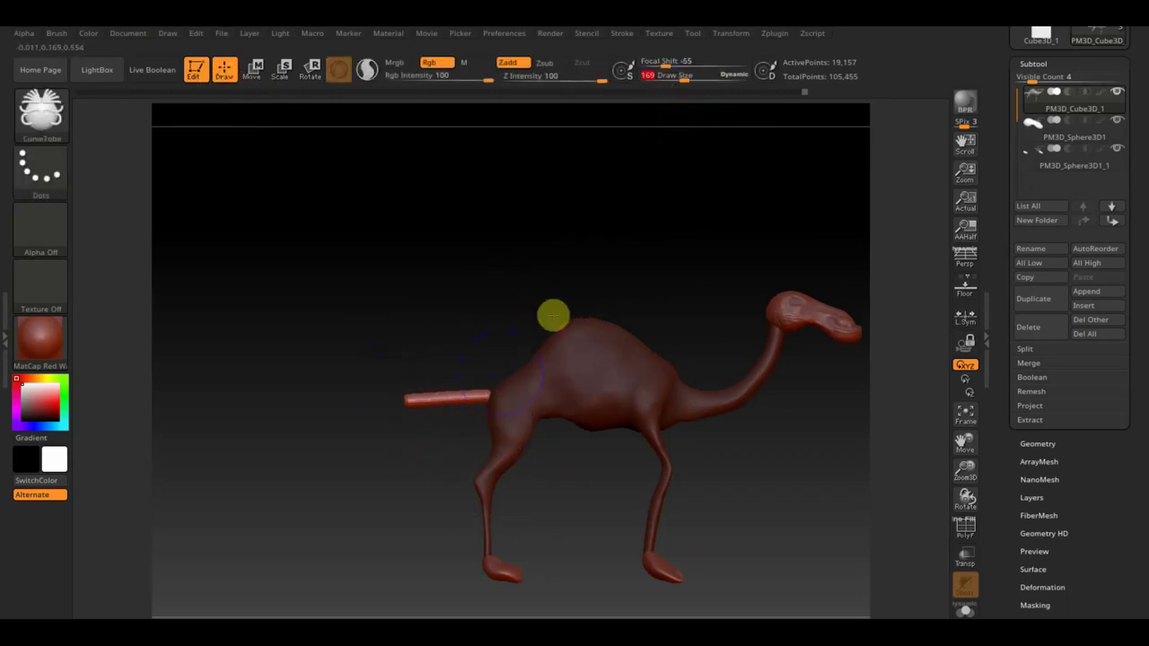
key("shift")
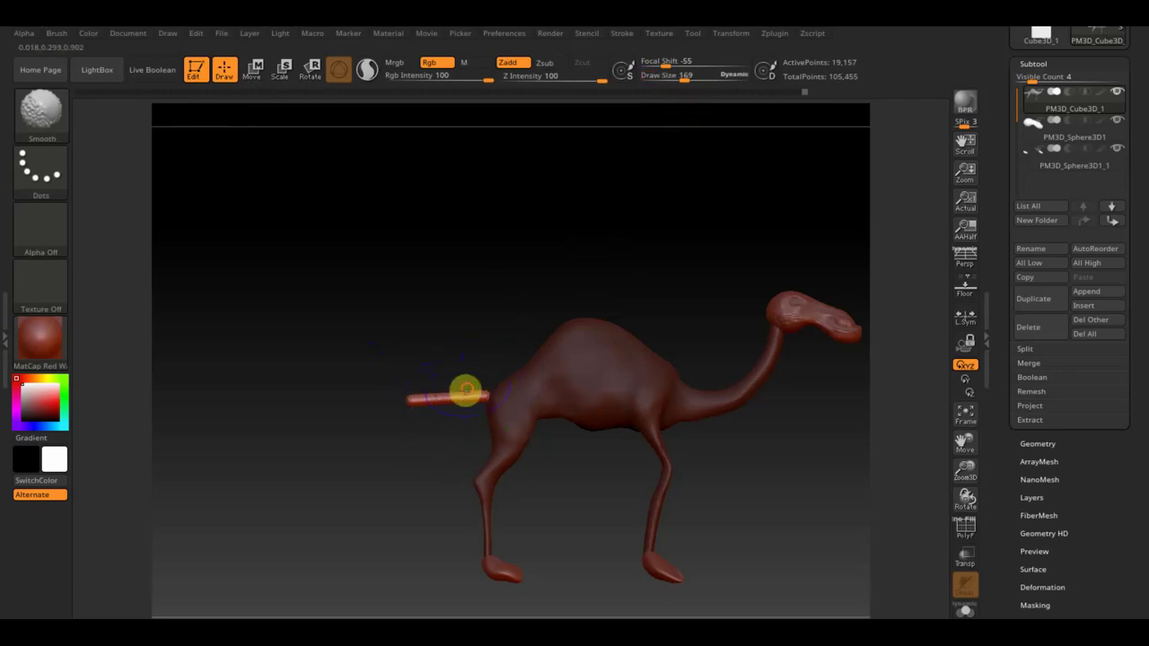
mouse_move(423, 398)
left_mouse_down()
mouse_move(472, 387)
mouse_move(463, 446)
mouse_move(444, 305)
left_mouse_up()
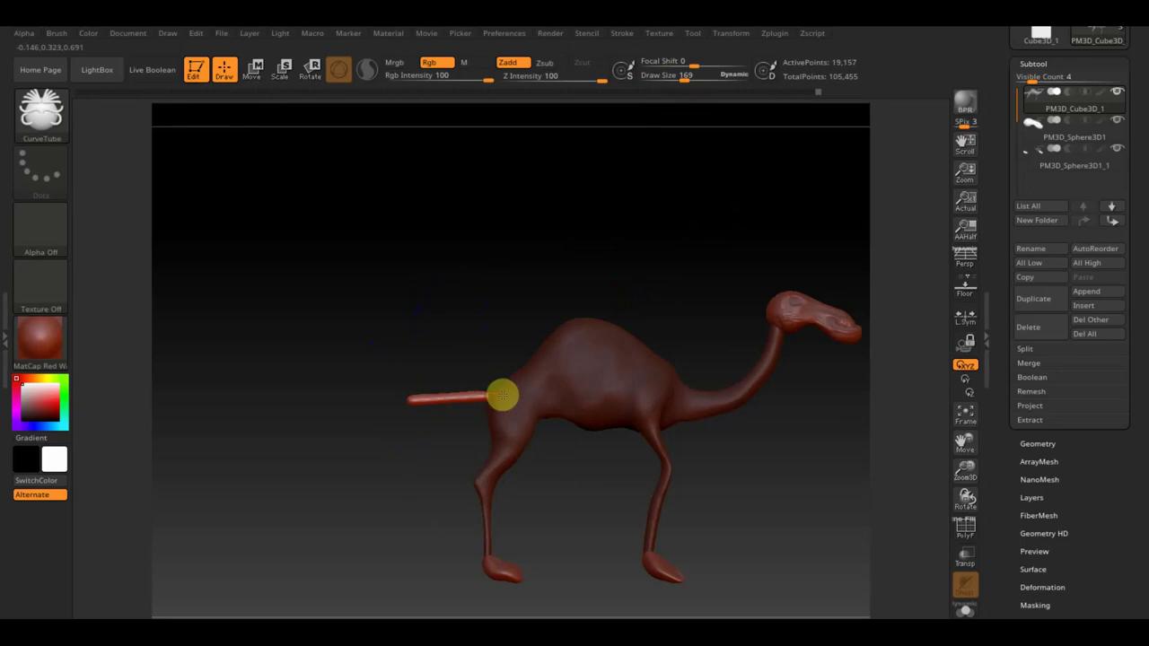
left_click(39, 121)
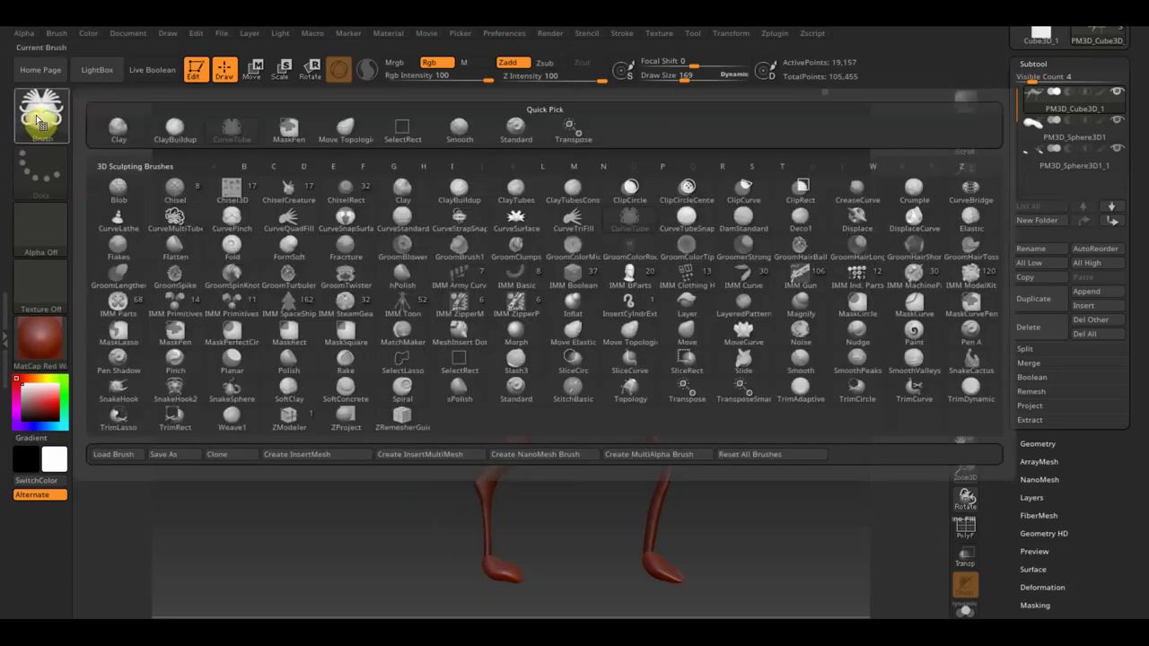
Pick the Move Topologic brush and pan, zoom and rotate to frame the whole camel.
left_click(345, 128)
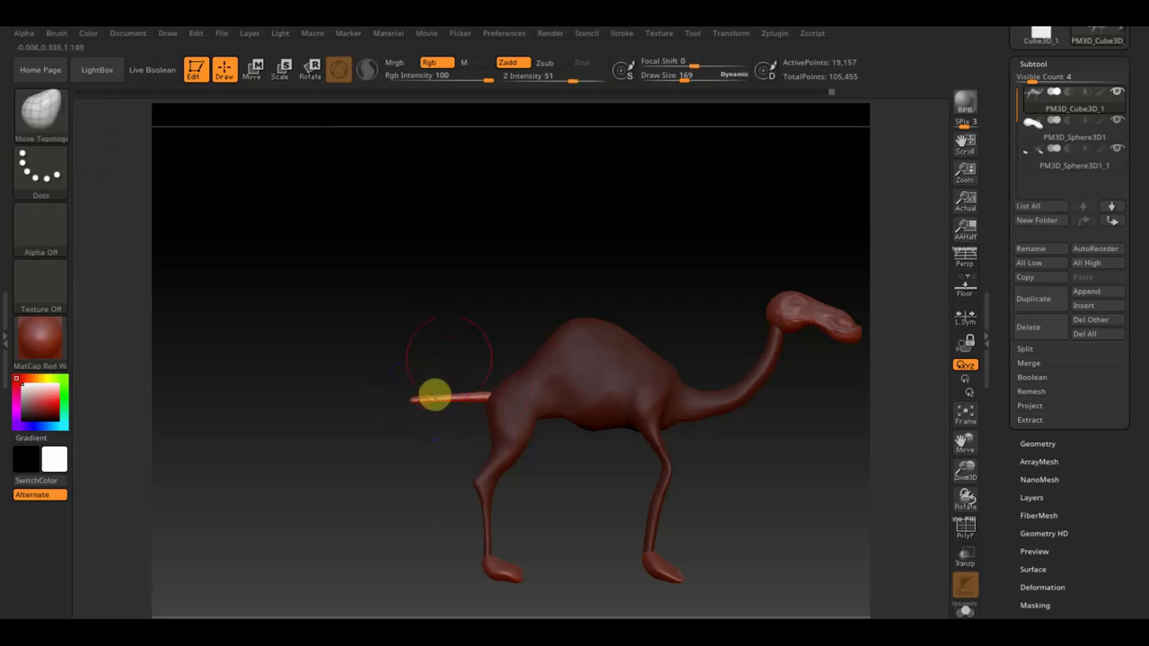
mouse_move(743, 499)
left_mouse_down("alt")
mouse_move(636, 433)
mouse_move(669, 429)
mouse_move(632, 436)
mouse_move(686, 445)
left_mouse_up("alt")
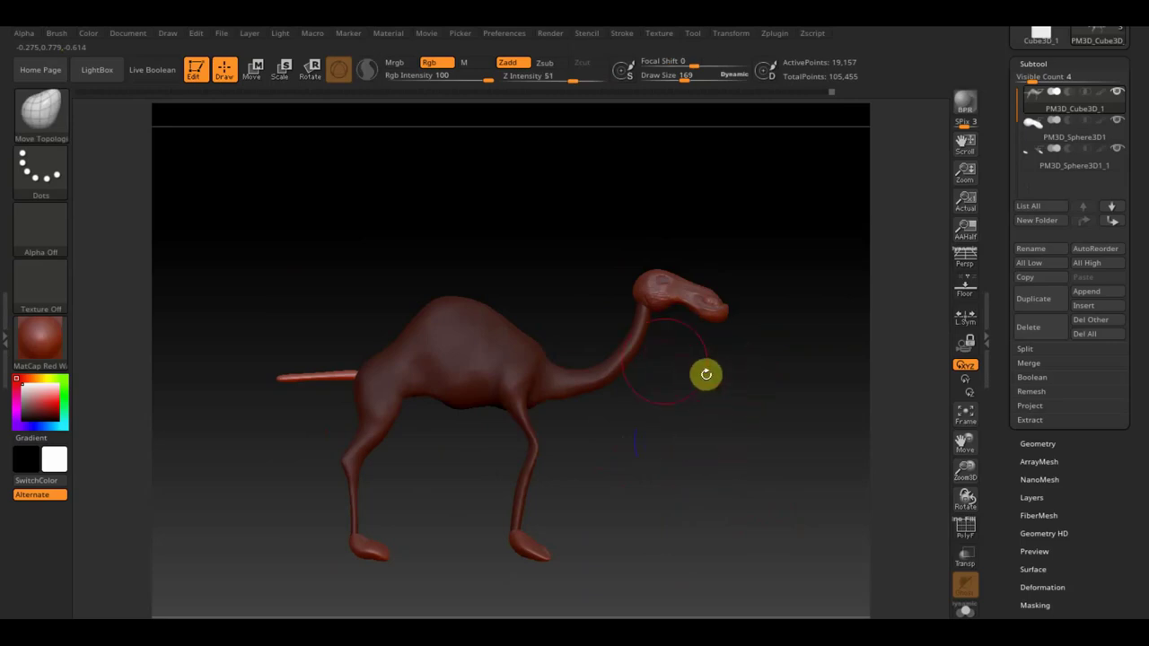
mouse_move(738, 443)
left_mouse_down("alt")
mouse_move(759, 485)
mouse_move(530, 615)
left_mouse_up("alt")
mouse_move(552, 566)
left_mouse_down()
mouse_move(615, 549)
mouse_move(610, 502)
mouse_move(751, 375)
mouse_move(633, 458)
mouse_move(679, 459)
left_mouse_up()
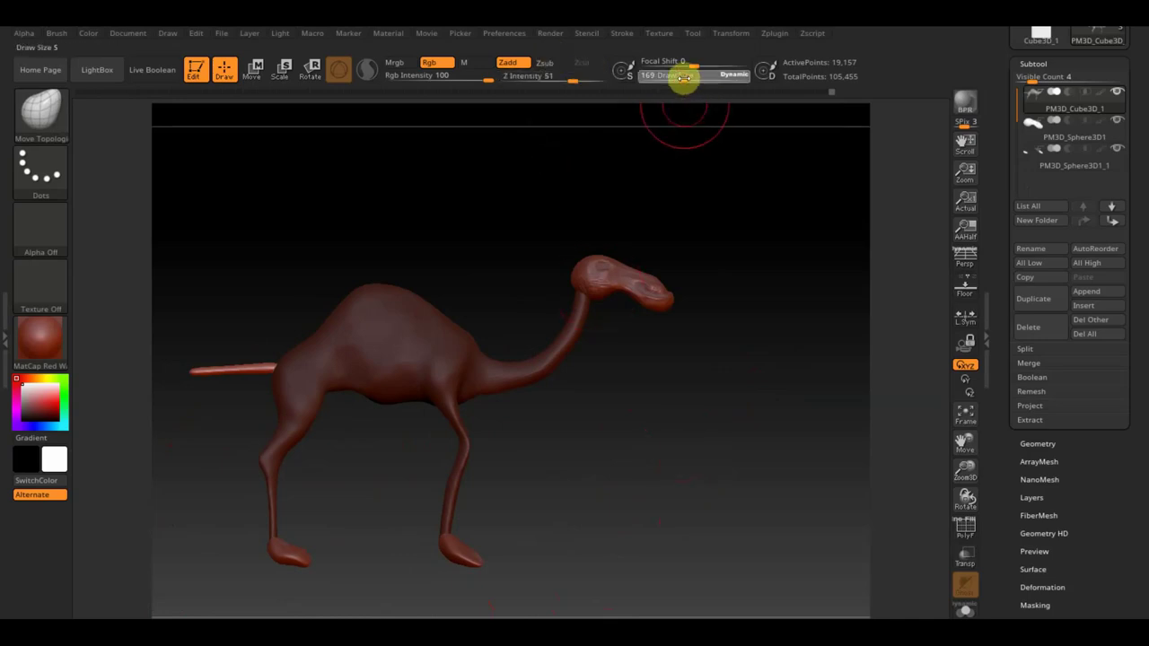
Set the draw size to 48 and zoom in to orbit around the camel's head and neck.
left_click_drag(684, 77, 693, 77)
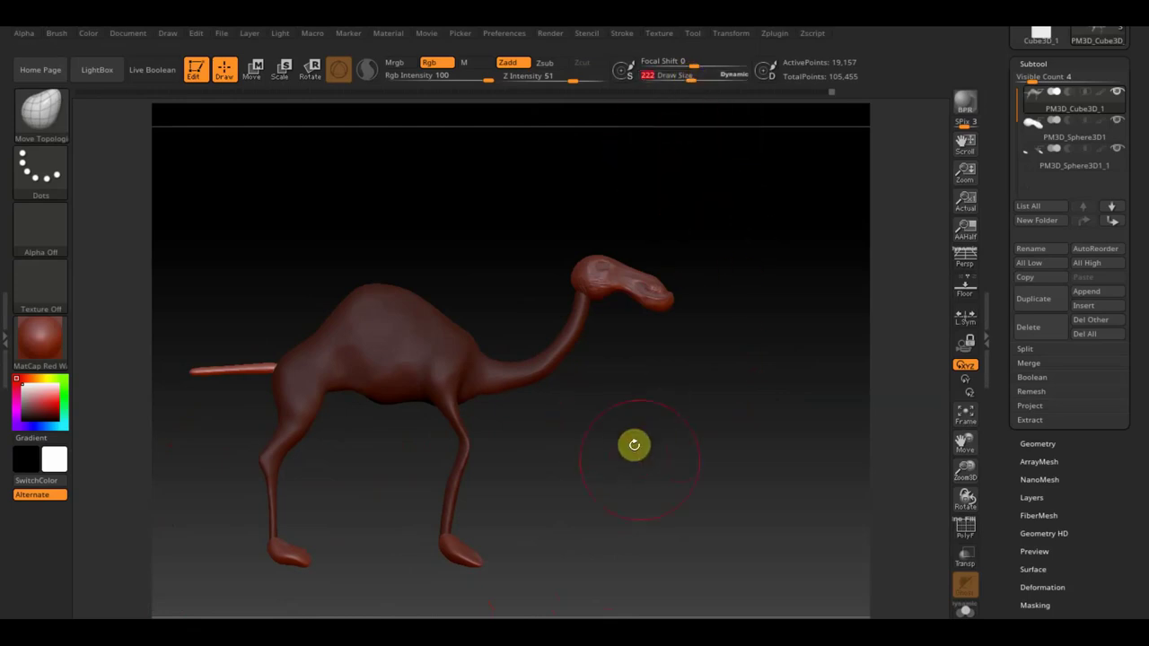
left_click_drag(634, 445, 506, 382)
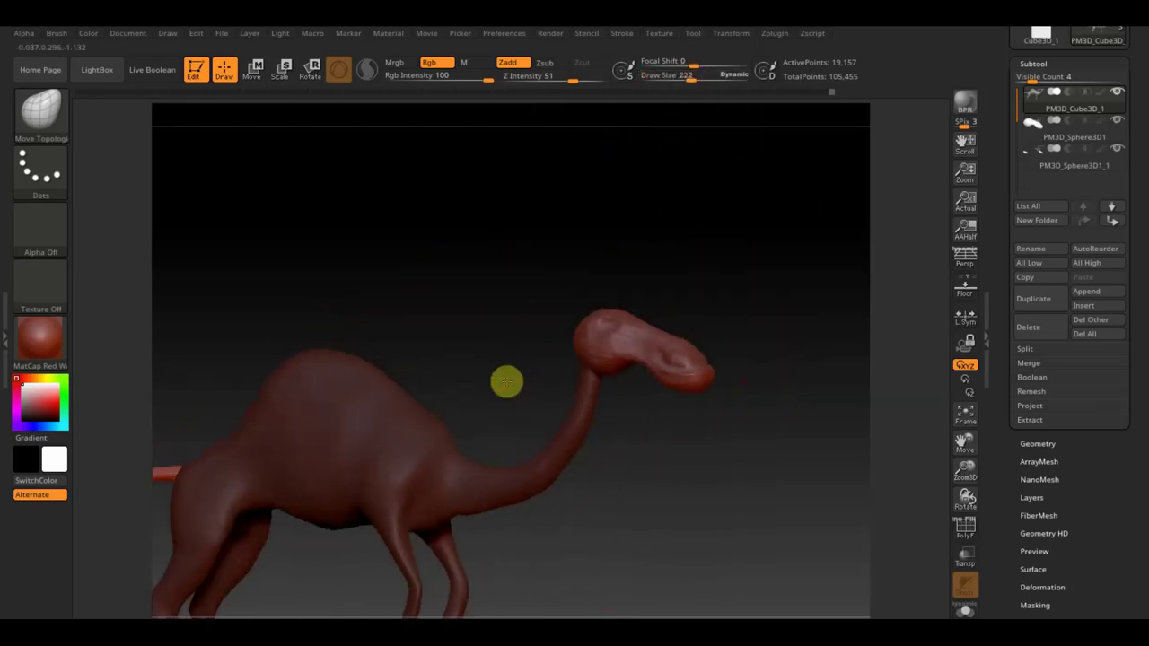
left_click_drag(690, 82, 678, 82)
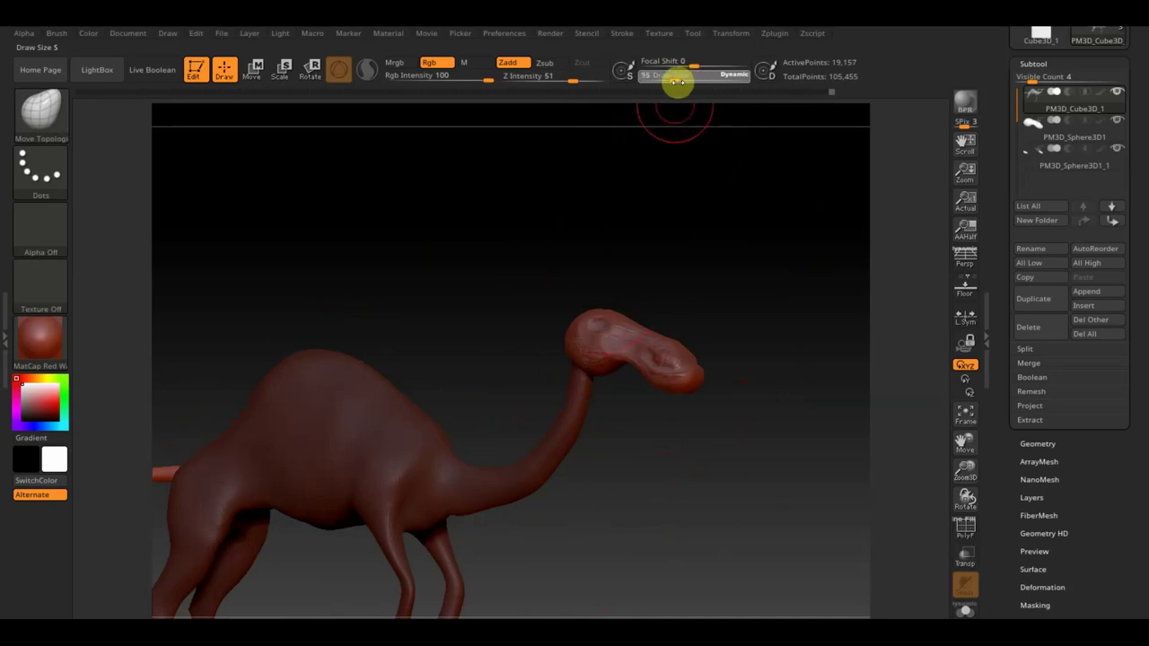
mouse_move(673, 185)
left_mouse_down()
mouse_move(485, 418)
mouse_move(418, 343)
mouse_move(411, 385)
mouse_move(475, 344)
mouse_move(562, 209)
left_mouse_up()
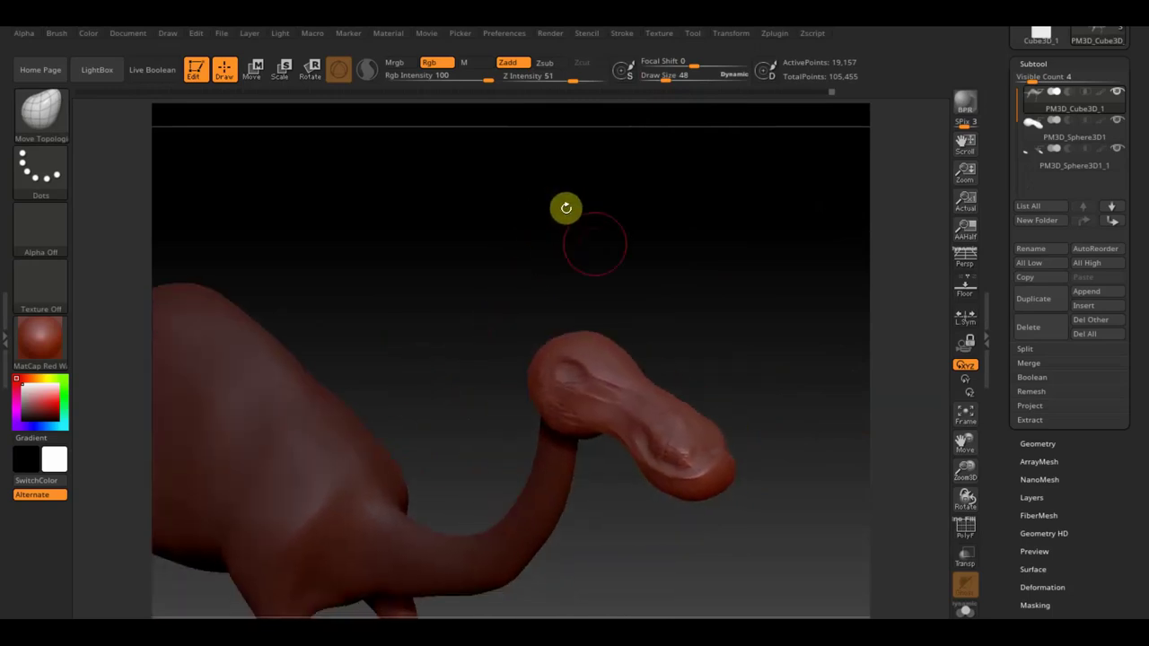
left_click_drag(656, 292, 688, 255)
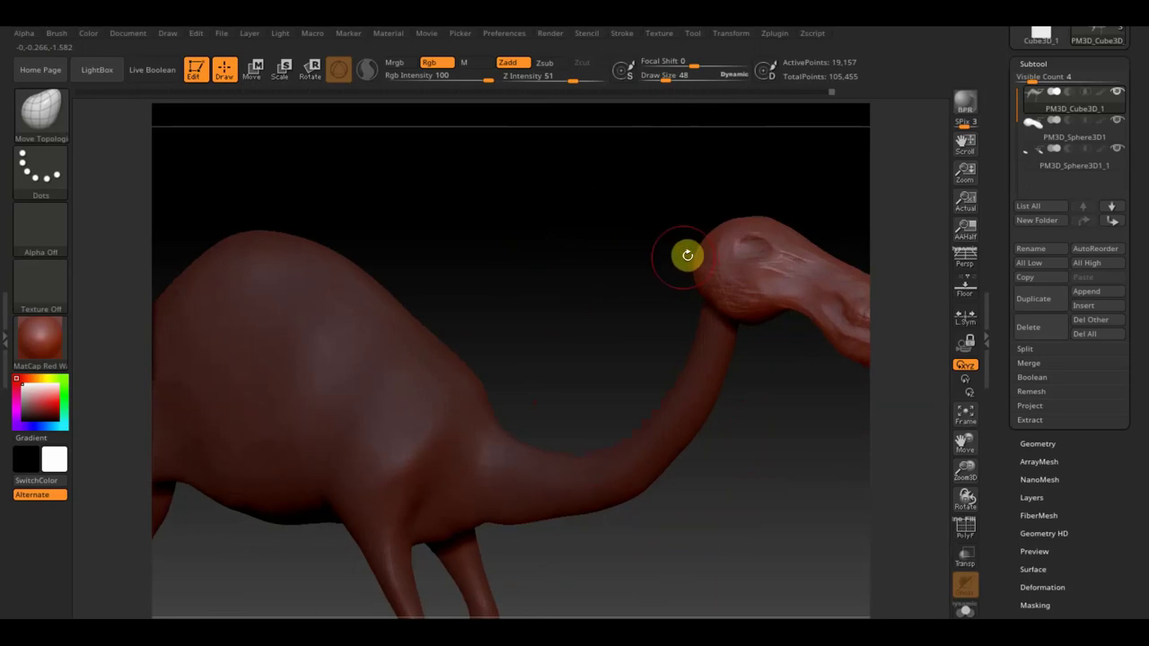
mouse_move(619, 285)
left_mouse_down()
mouse_move(574, 264)
mouse_move(718, 456)
mouse_move(688, 341)
mouse_move(875, 408)
mouse_move(744, 418)
mouse_move(564, 391)
left_mouse_up()
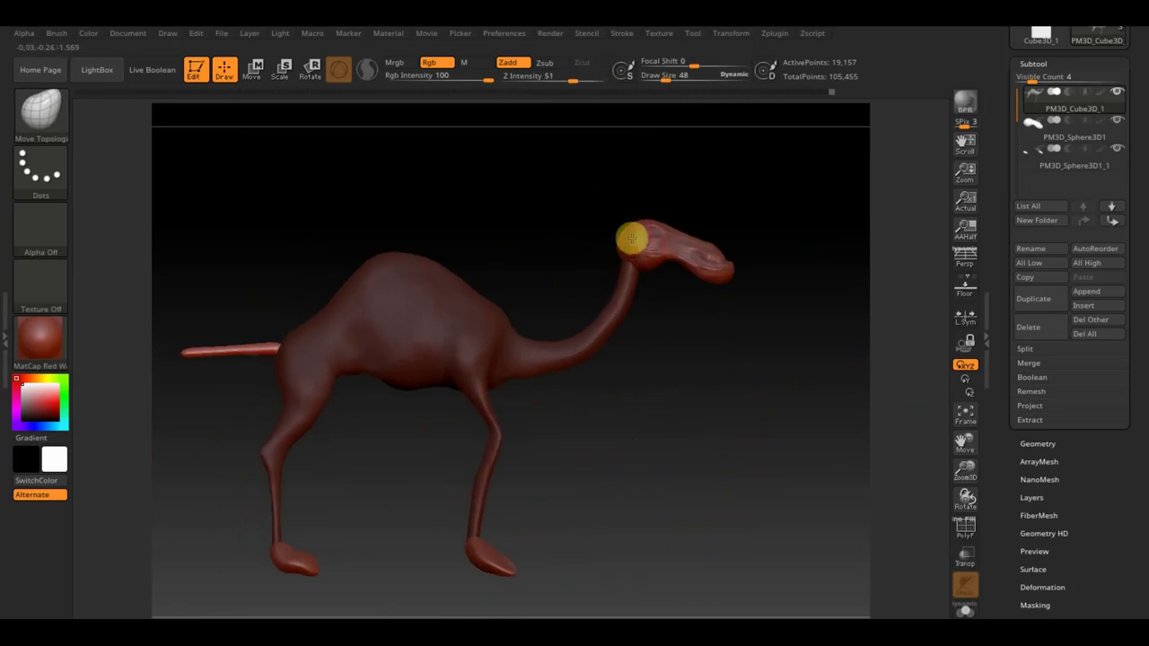
Zoom closer on the head and neck with the brush library open.
left_click(51, 117)
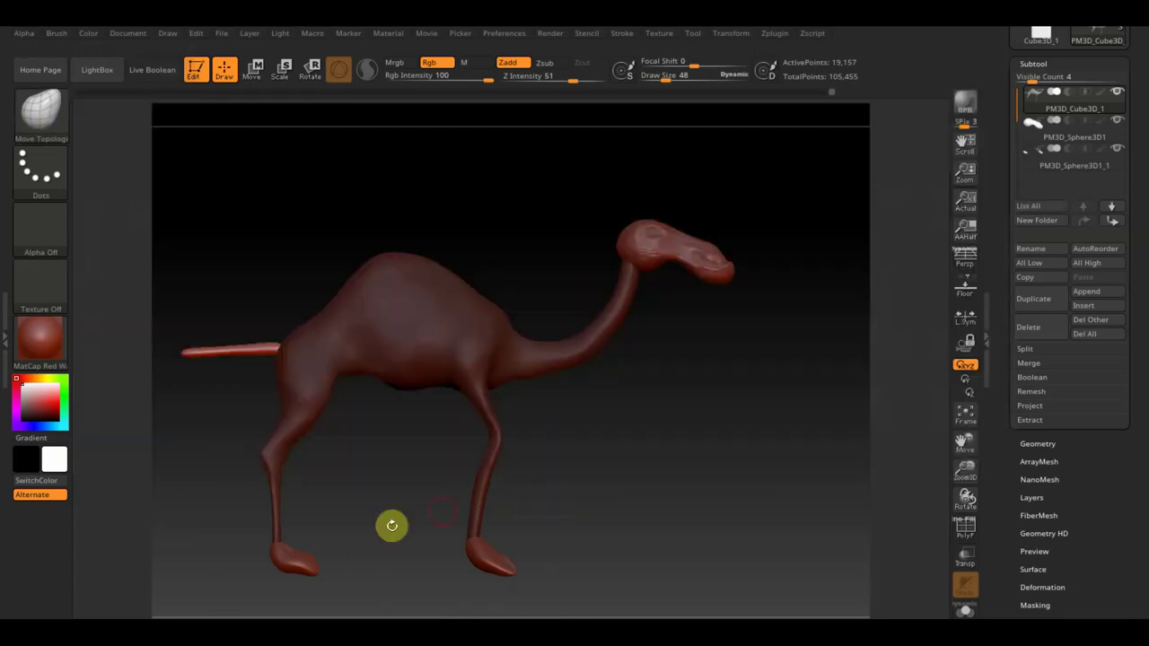
left_click(41, 112)
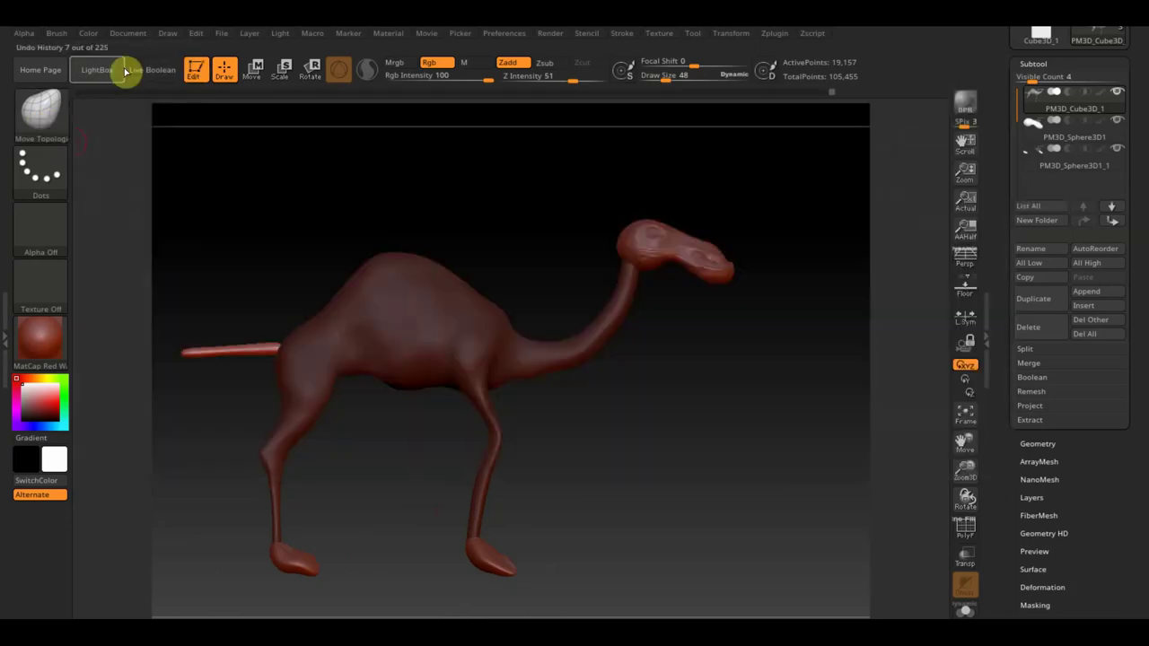
mouse_move(695, 396)
left_mouse_down("alt")
mouse_move(682, 471)
mouse_move(559, 544)
left_mouse_up("alt")
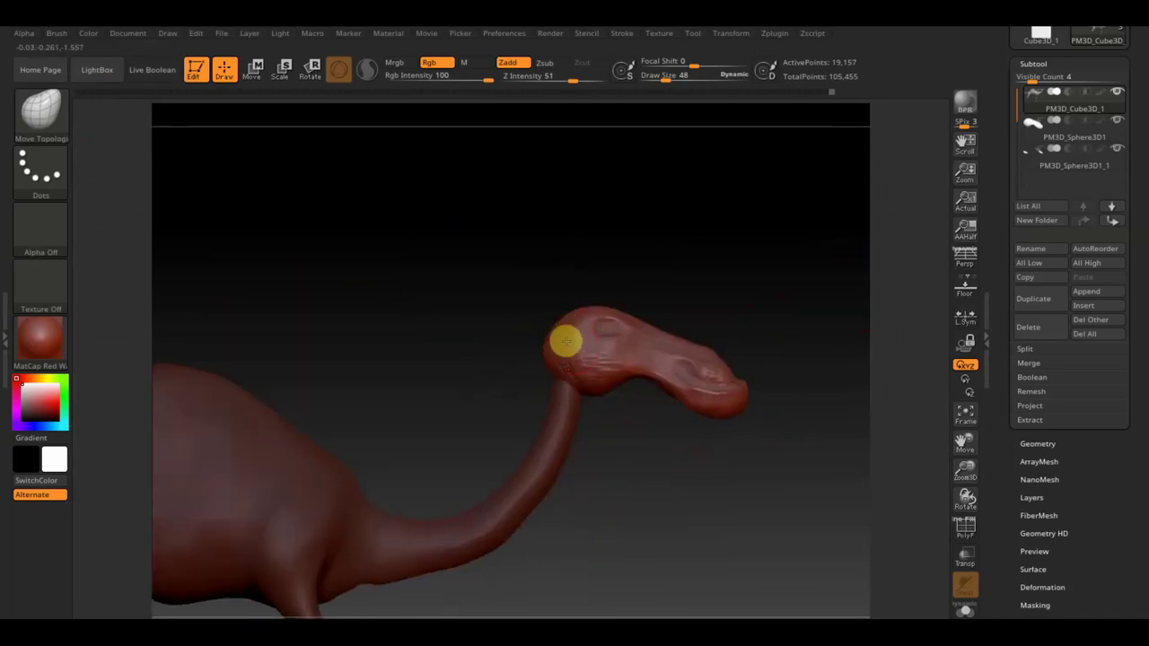
left_click(40, 112)
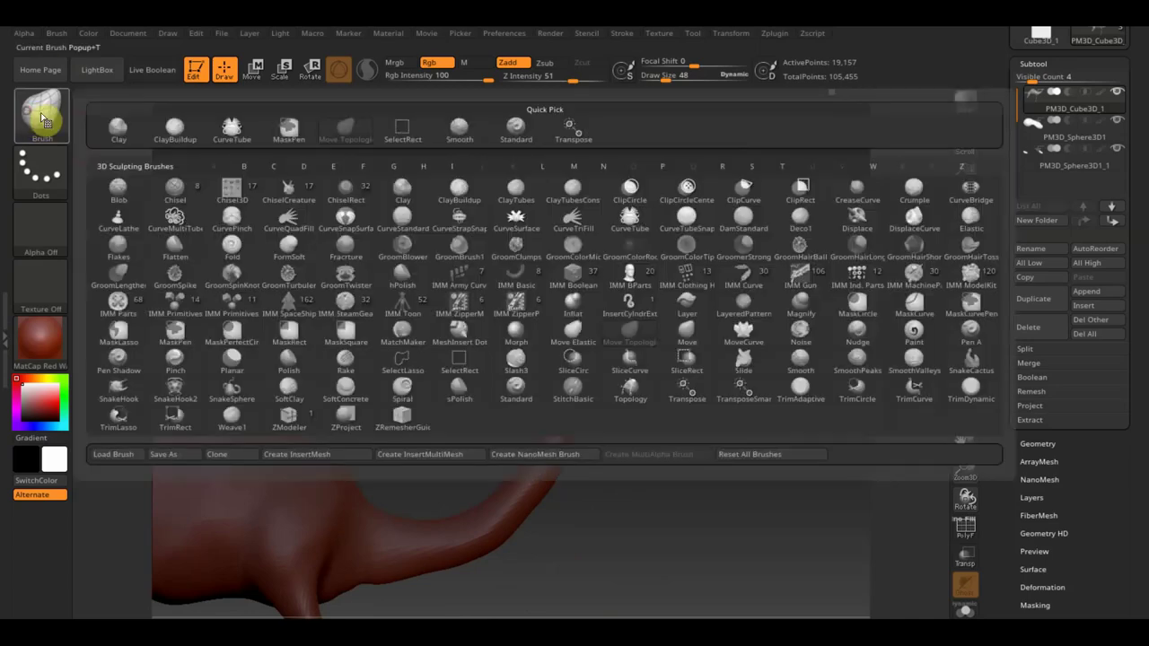
Pick the Standard brush, make PM3D_Sphere3D1 the active subtool and orbit behind the head.
left_click(516, 130)
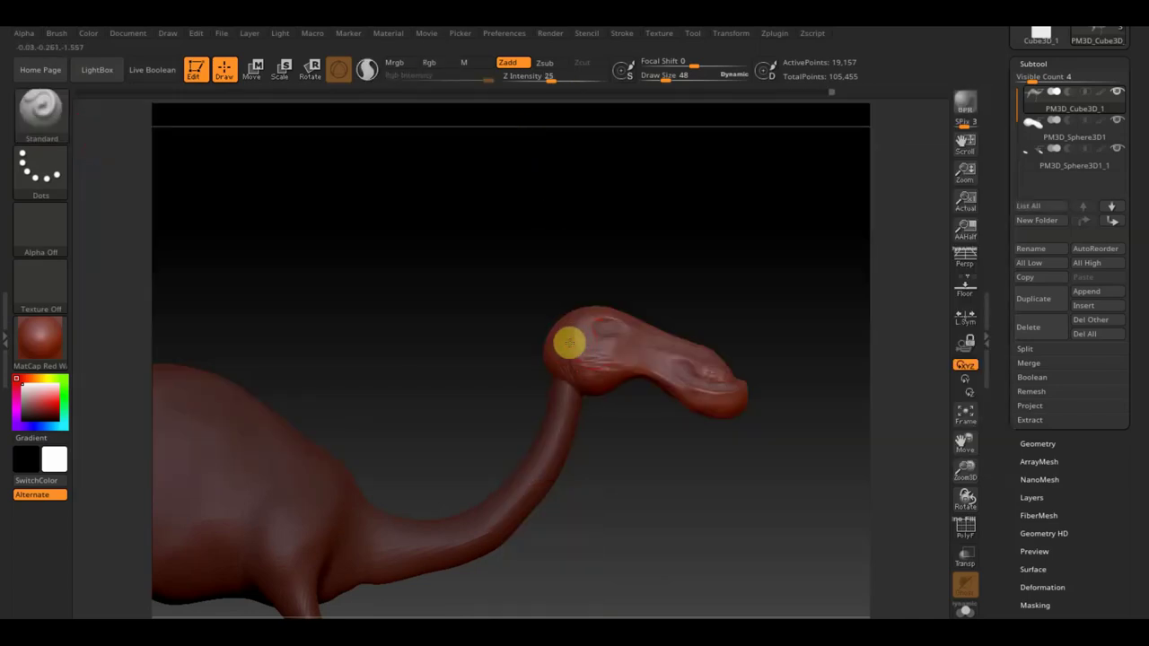
scroll(745, 270, "up", 2)
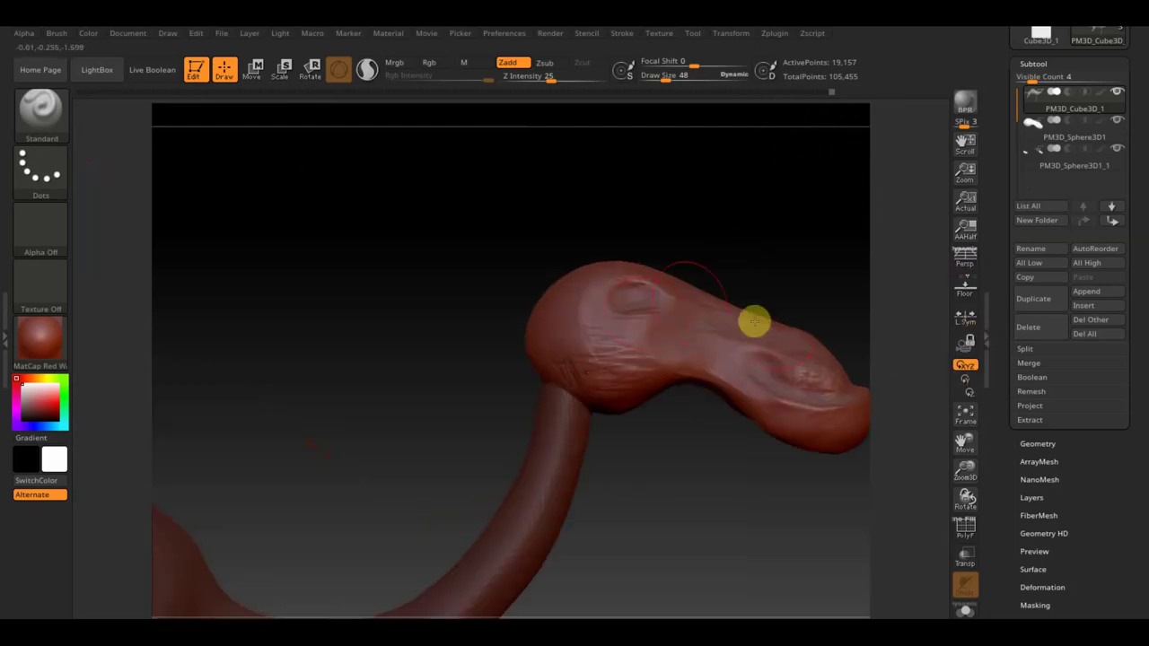
left_click(597, 325, "alt")
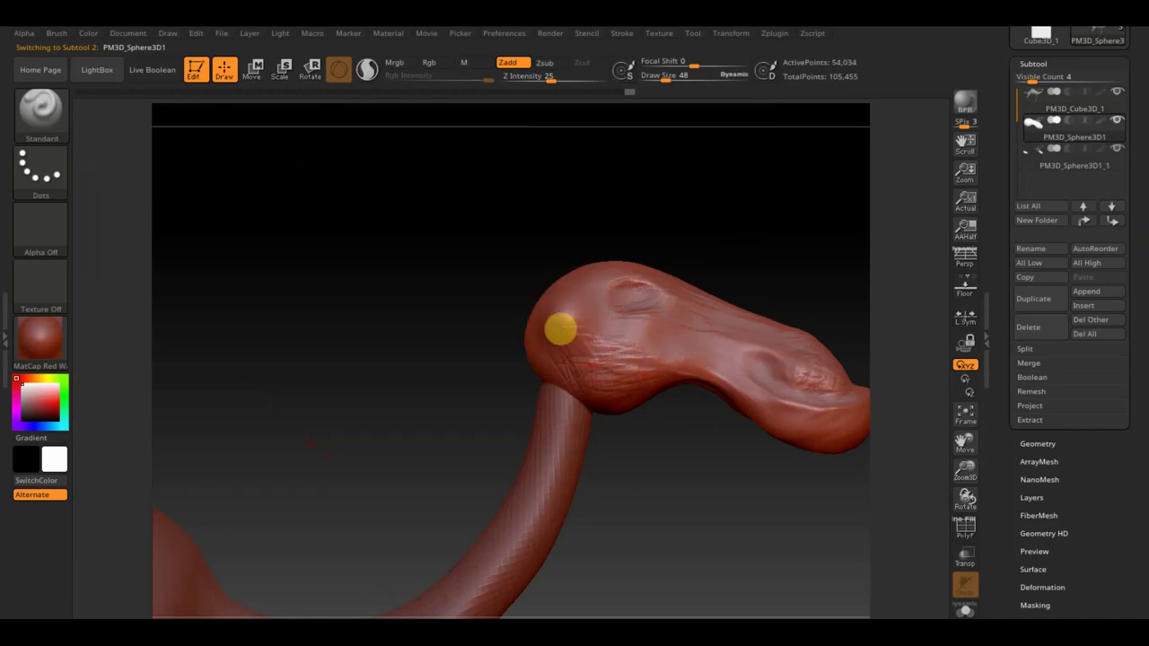
left_click_drag(497, 308, 549, 326)
left_click_drag(246, 198, 332, 231)
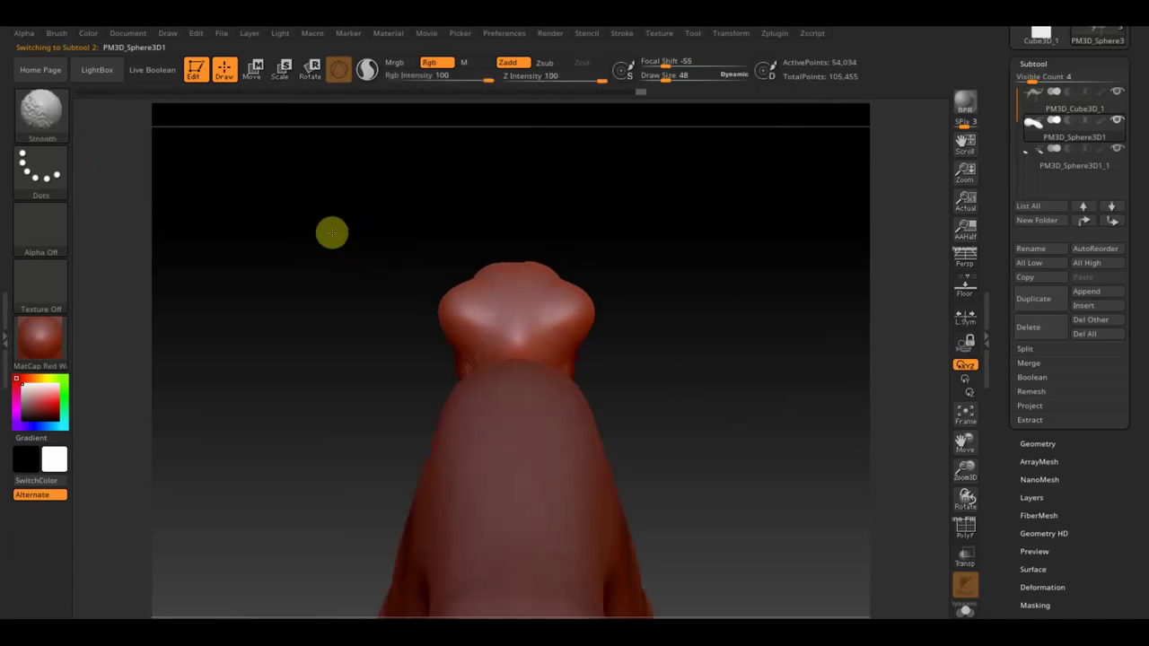
left_click(41, 108)
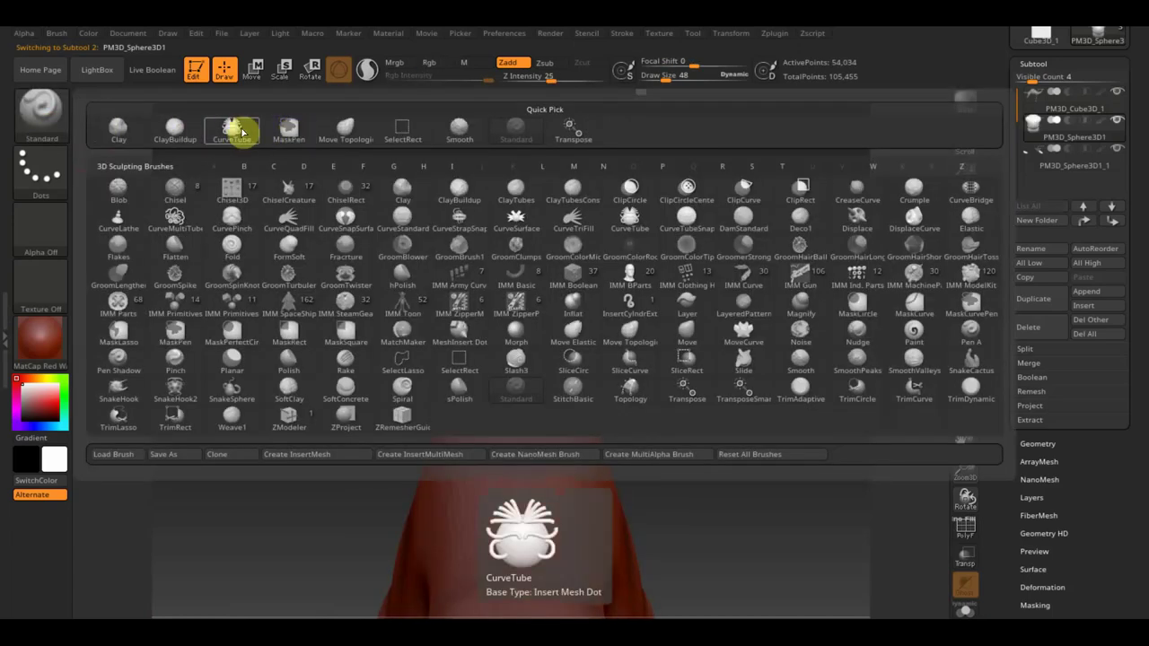
With Move Topological at draw size 73, widen the head's sides and blend the neck into the head.
left_click(346, 127)
mouse_move(662, 77)
left_mouse_down()
mouse_move(679, 82)
mouse_move(667, 90)
left_mouse_up()
mouse_move(587, 303)
left_mouse_down()
mouse_move(702, 333)
mouse_move(688, 381)
left_mouse_up()
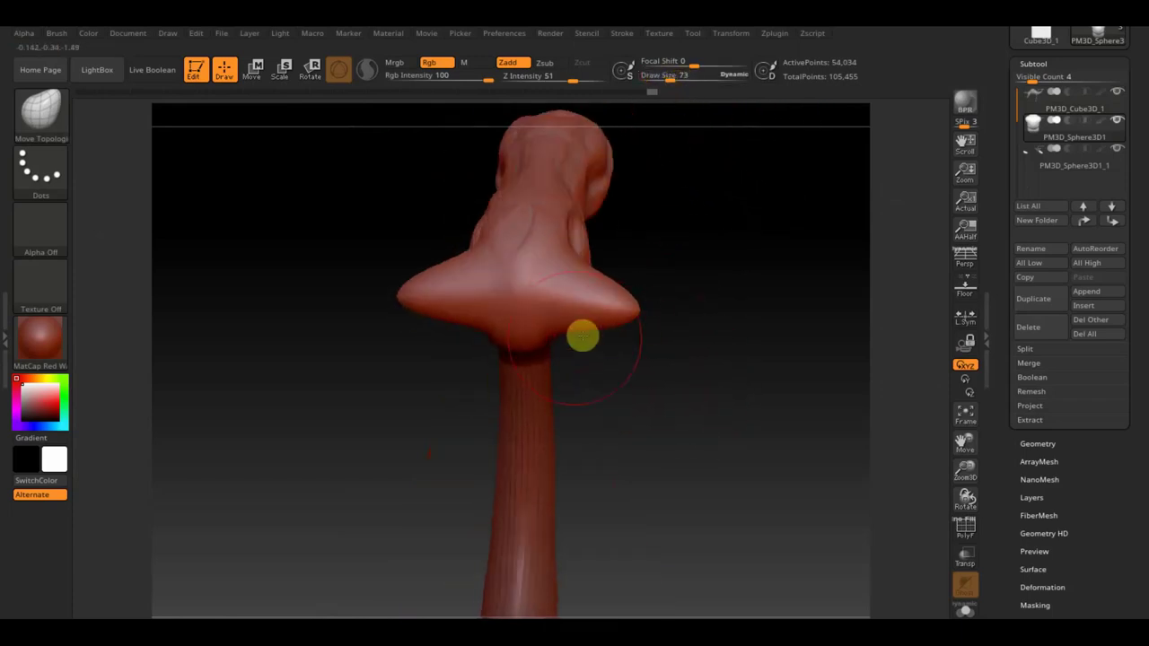
left_click_drag(567, 335, 568, 312)
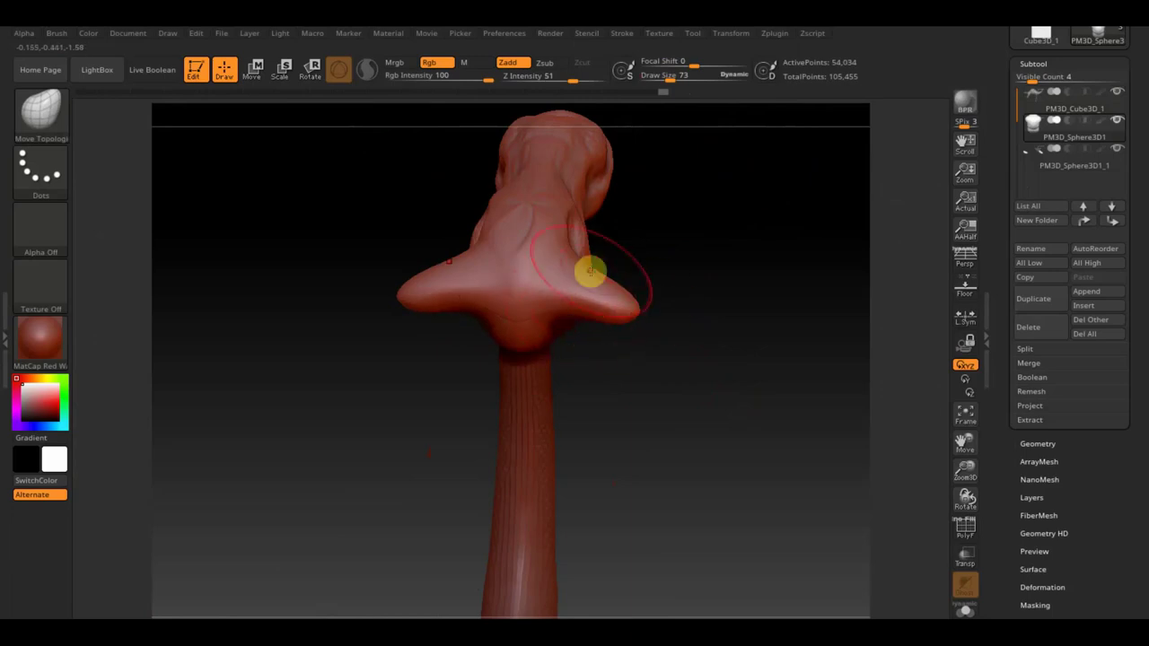
left_click_drag(590, 270, 588, 287)
Reshape the surface around the eye and pull a pointed bump out of the head.
mouse_move(586, 292)
right_mouse_down()
mouse_move(620, 279)
mouse_move(547, 249)
mouse_move(559, 305)
mouse_move(454, 269)
mouse_move(434, 308)
right_mouse_up()
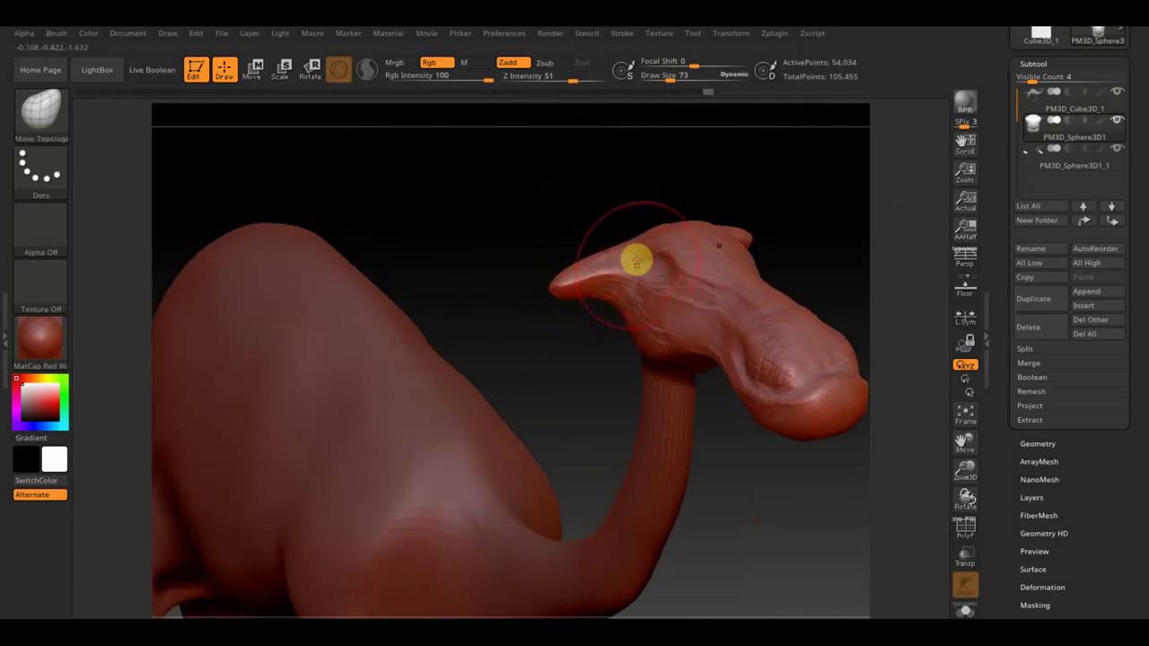
right_click_drag(560, 238, 584, 267)
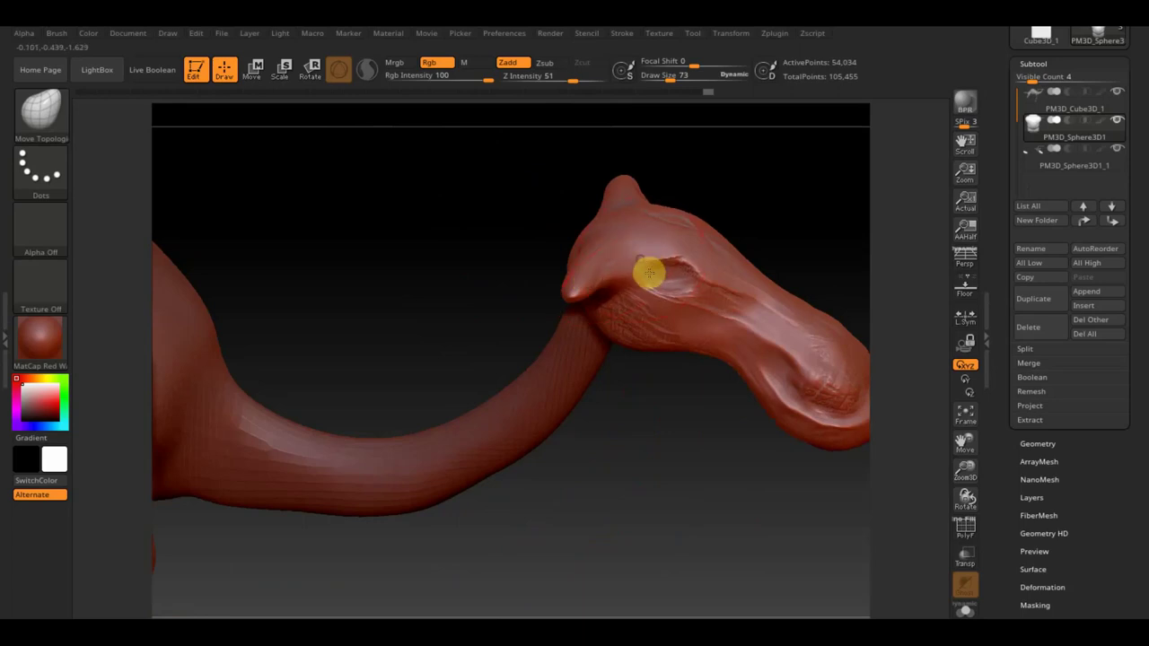
mouse_move(665, 282)
left_mouse_down()
mouse_move(629, 277)
mouse_move(607, 257)
left_mouse_up()
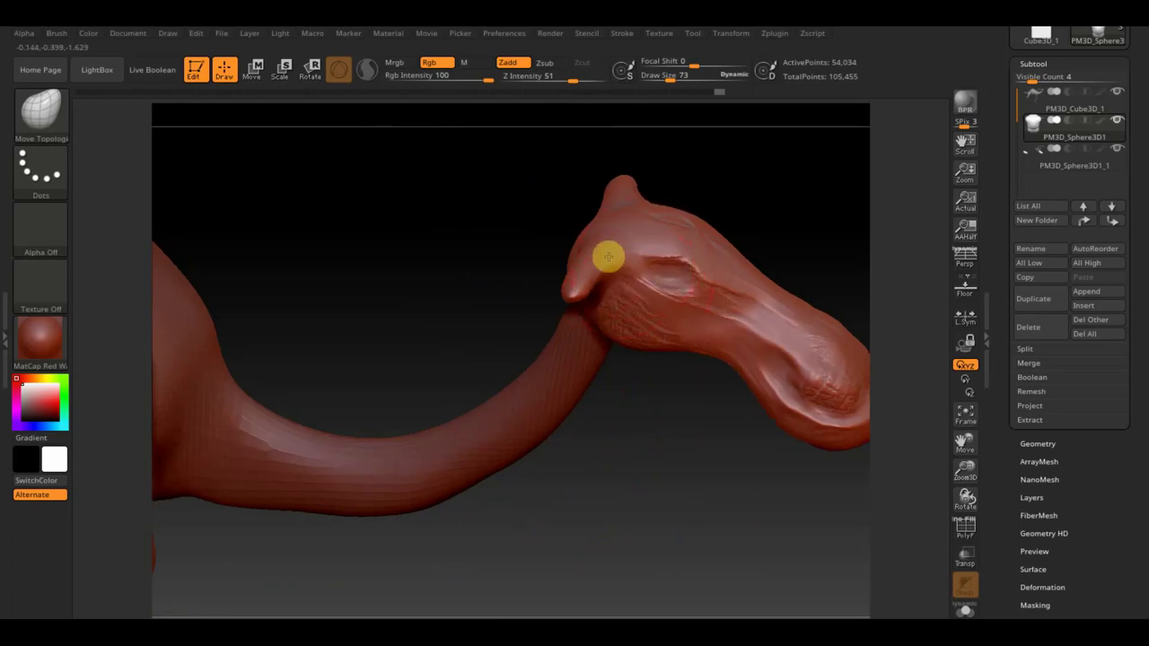
right_click_drag(616, 263, 661, 446)
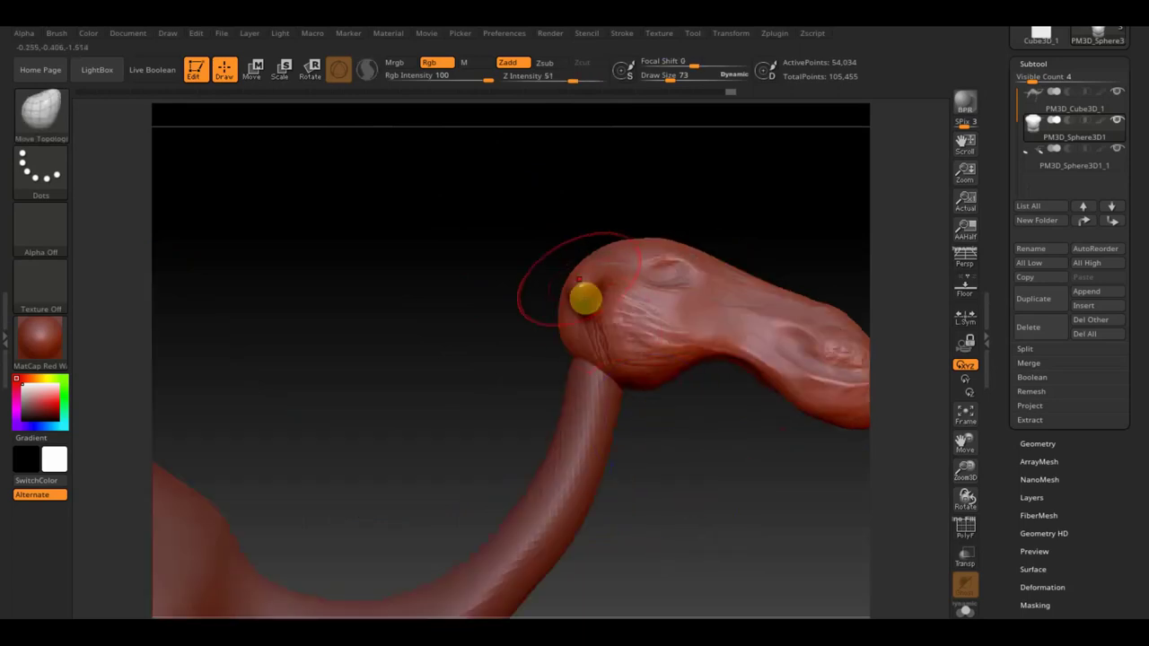
right_click_drag(579, 258, 487, 279)
mouse_move(582, 292)
left_mouse_down()
mouse_move(564, 282)
mouse_move(532, 298)
mouse_move(601, 316)
left_mouse_up()
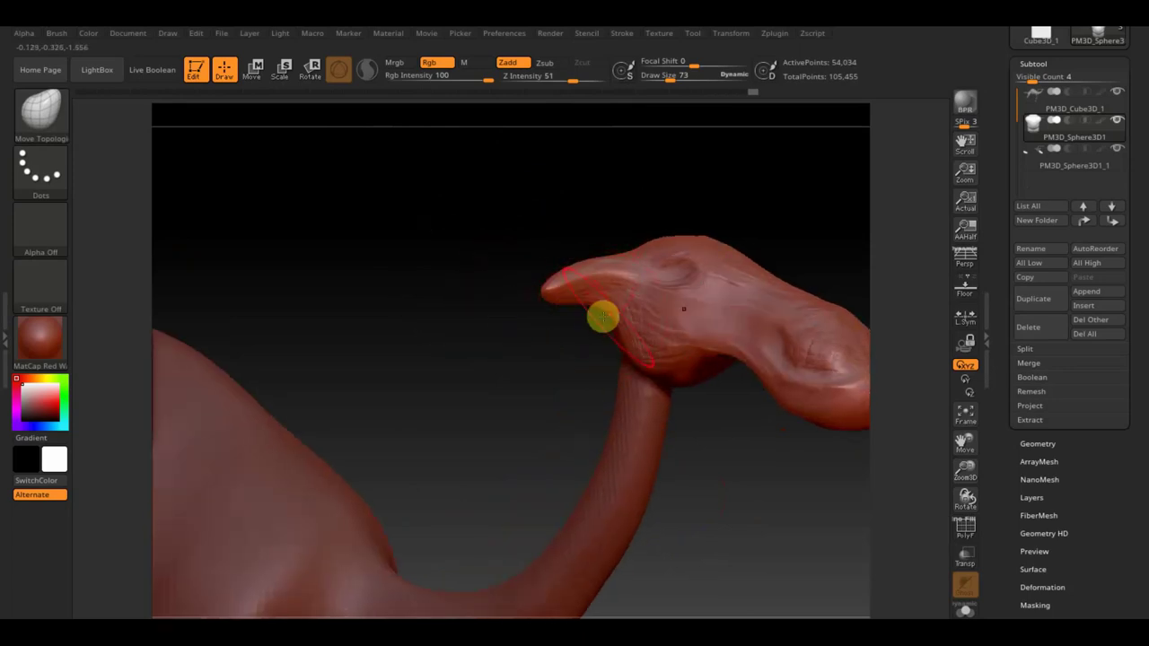
Sculpt the throat just below the head and zoom out to show the whole camel.
mouse_move(610, 308)
right_mouse_down()
mouse_move(756, 467)
mouse_move(739, 518)
mouse_move(713, 472)
mouse_move(663, 480)
mouse_move(669, 446)
mouse_move(713, 449)
right_mouse_up()
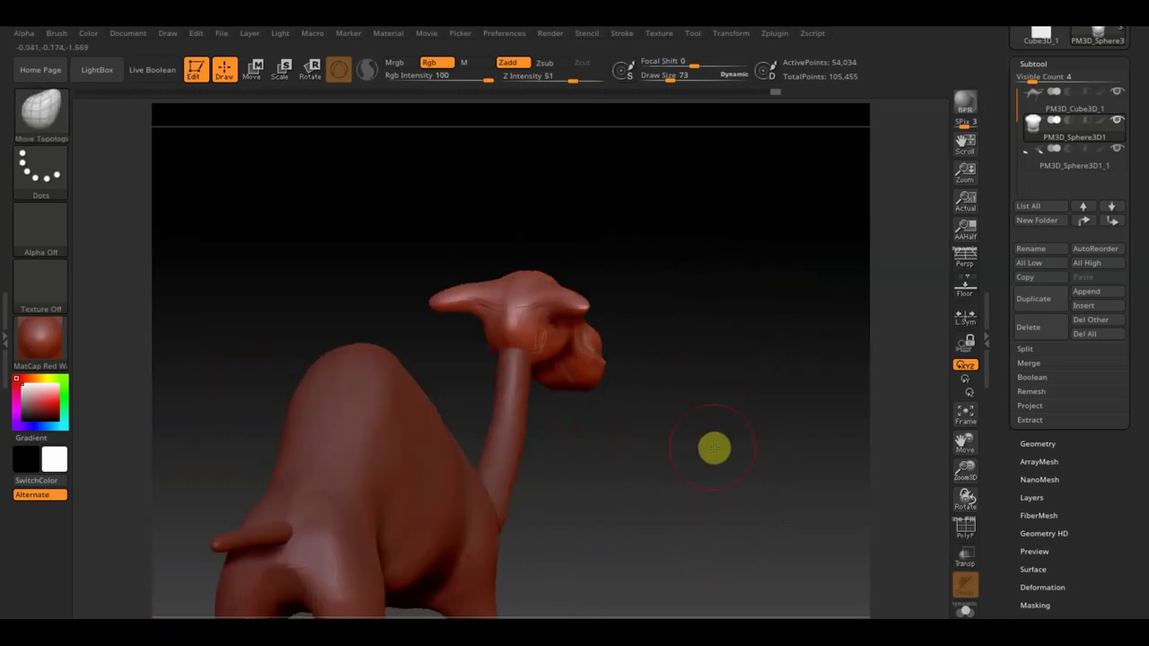
mouse_move(802, 300)
right_mouse_down()
mouse_move(716, 346)
mouse_move(685, 431)
right_mouse_up()
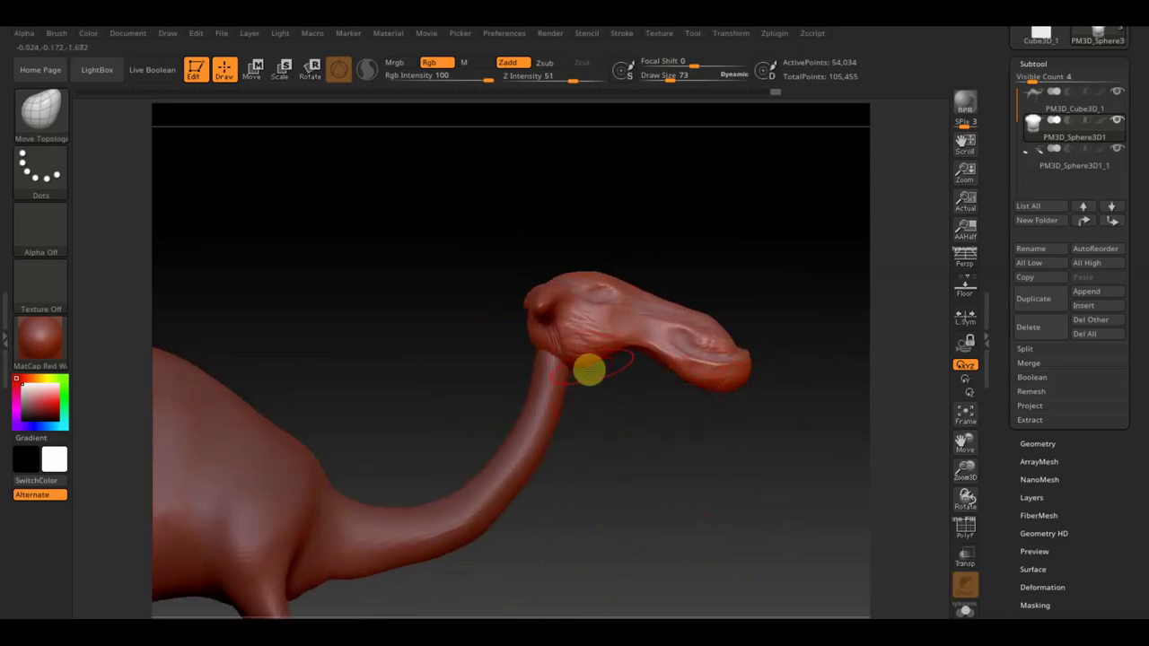
mouse_move(575, 371)
left_mouse_down()
mouse_move(530, 323)
mouse_move(537, 366)
mouse_move(583, 364)
left_mouse_up()
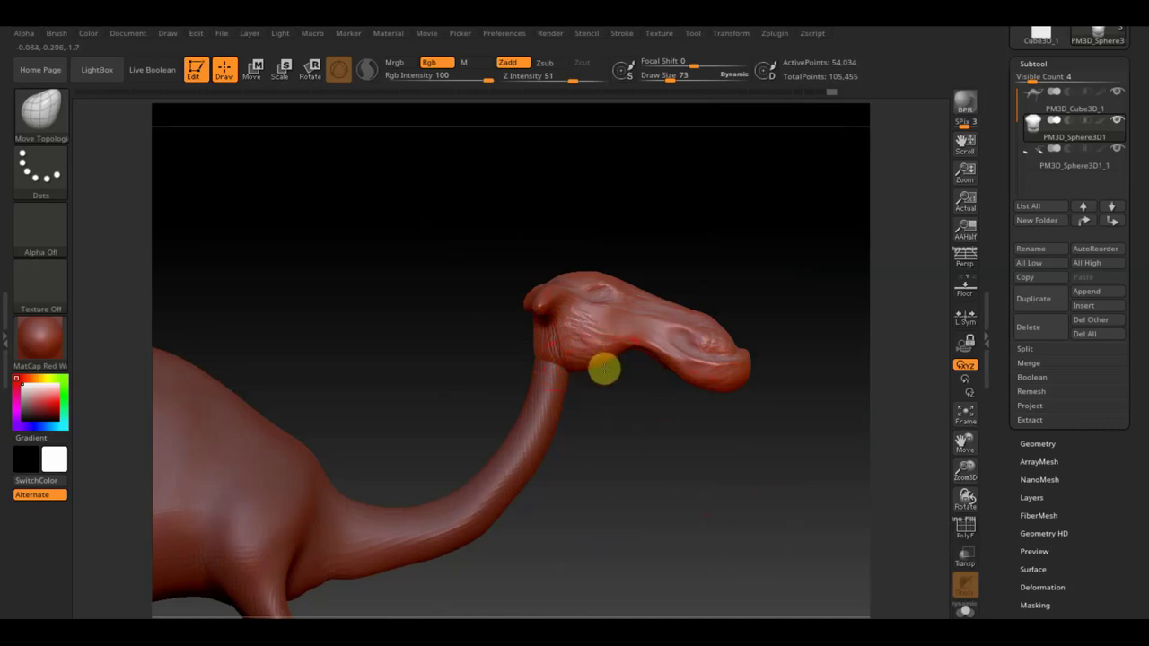
mouse_move(603, 368)
right_mouse_down("ctrl")
mouse_move(648, 420)
mouse_move(505, 437)
right_mouse_up("ctrl")
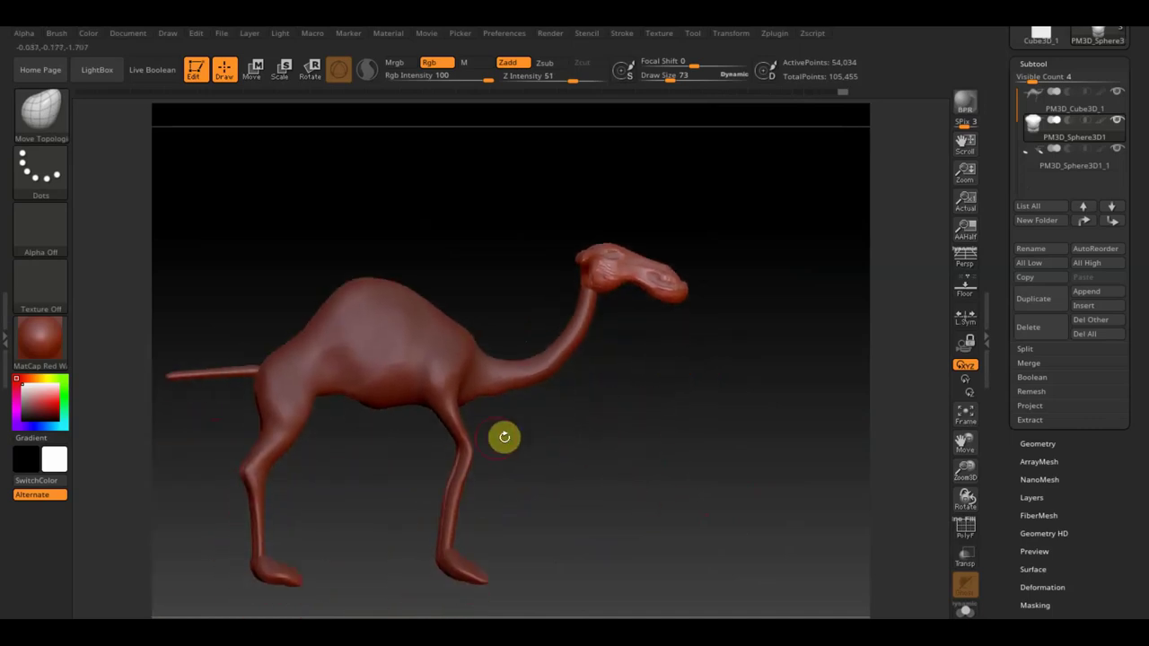
On the PM3D_Cube3D_1 body subtool, enlarge the brush and reshape the front leg top and chest.
left_click(464, 470, "alt")
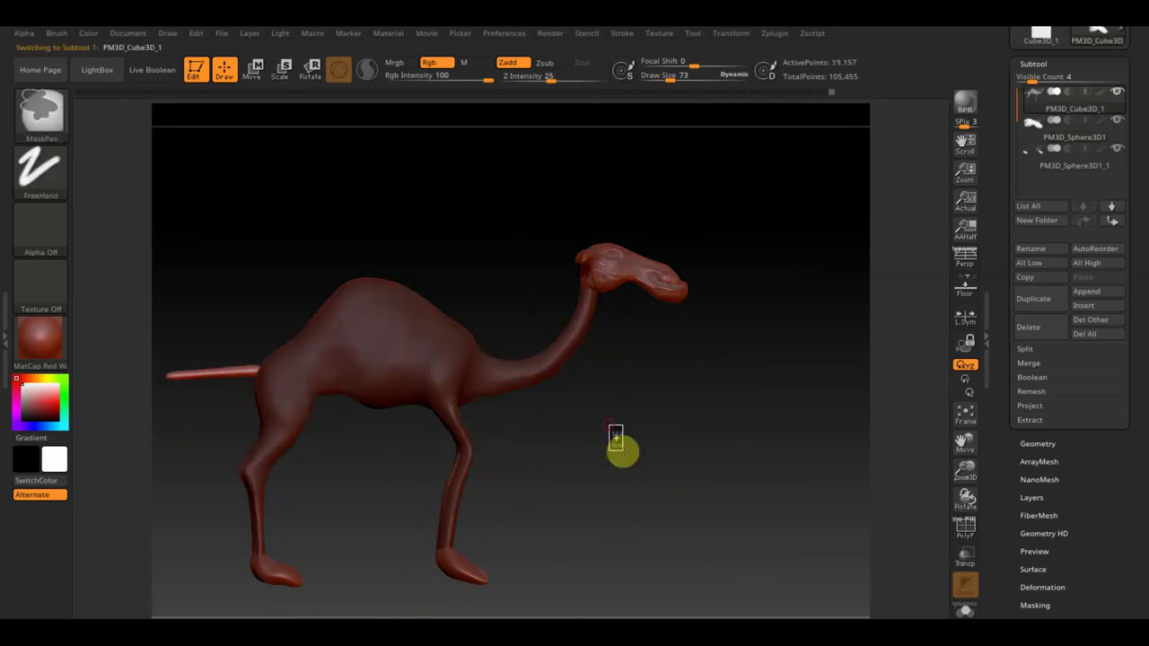
left_click_drag(672, 76, 685, 77)
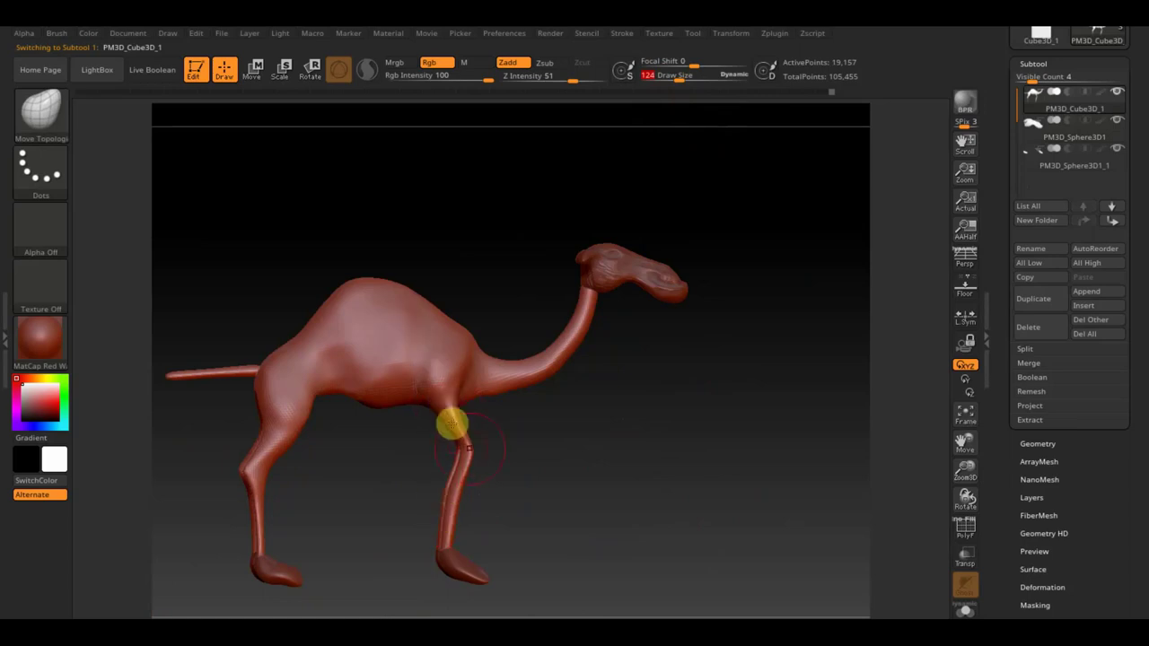
left_click_drag(457, 475, 457, 448)
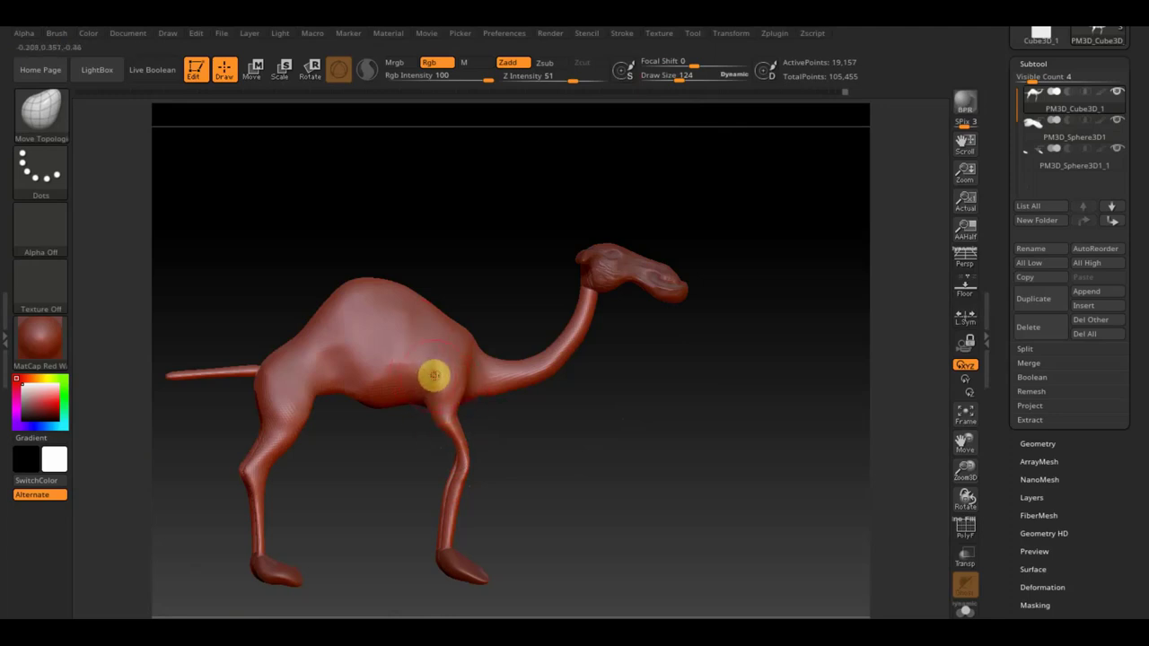
left_click_drag(433, 386, 458, 370)
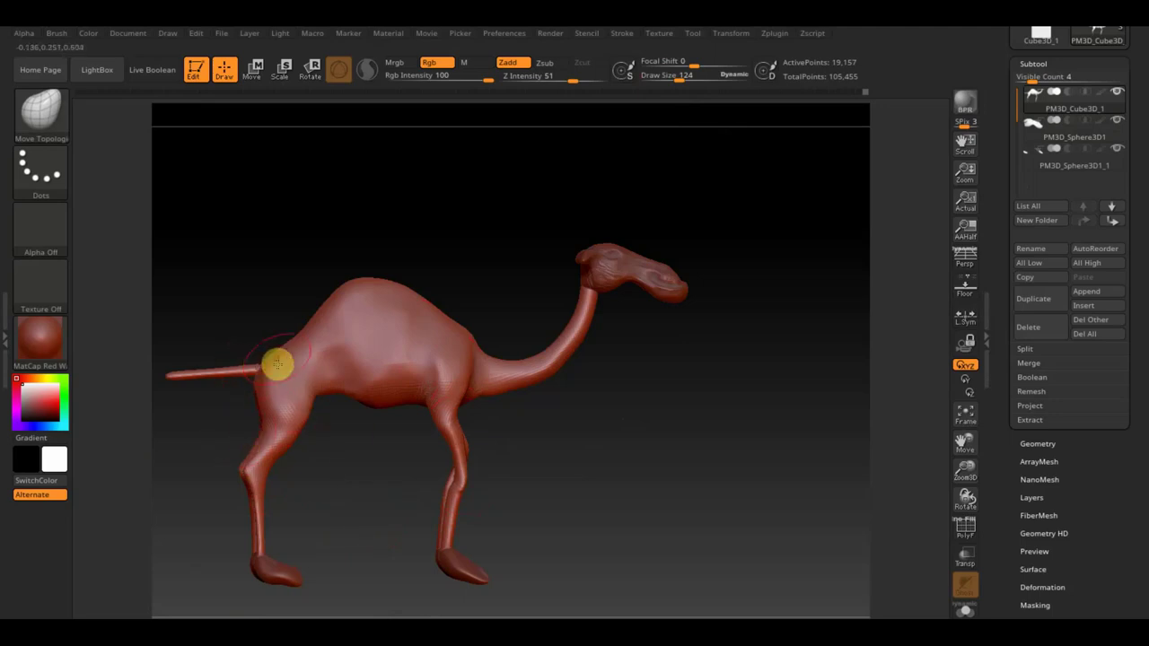
Turn the camel toward a front view, reduce draw size to 19, and reselect PM3D_Sphere3D1.
mouse_move(613, 483)
left_mouse_down()
mouse_move(616, 500)
mouse_move(611, 480)
mouse_move(663, 471)
left_mouse_up()
mouse_move(612, 481)
left_mouse_down()
mouse_move(633, 495)
mouse_move(643, 485)
mouse_move(620, 470)
mouse_move(639, 423)
mouse_move(644, 455)
left_mouse_up()
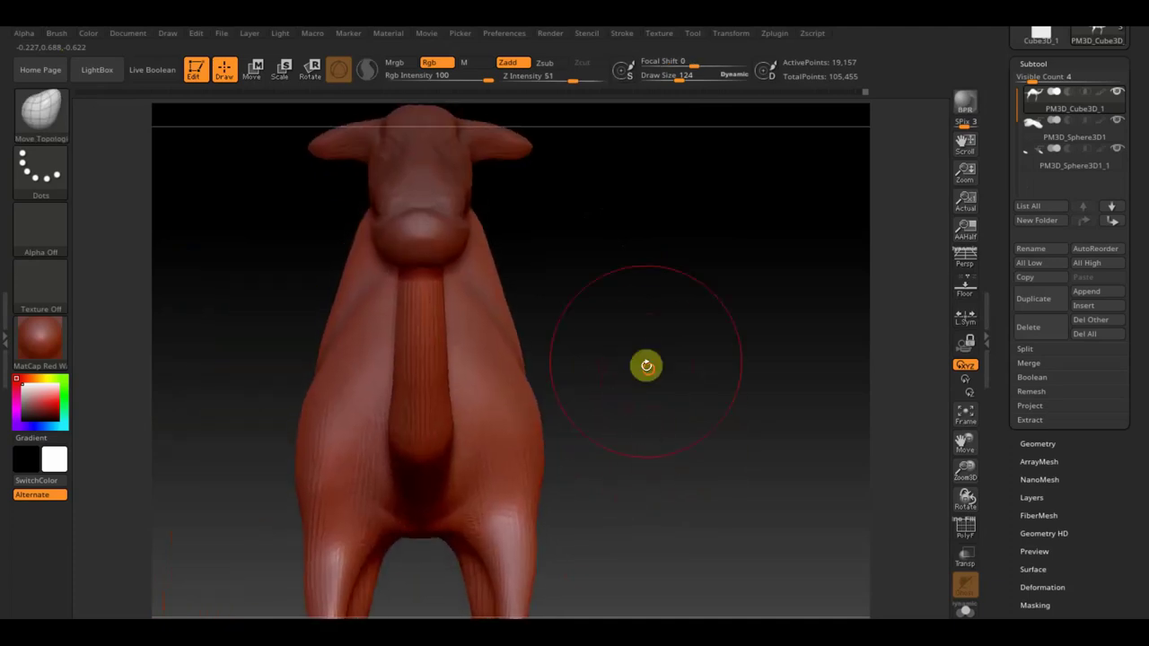
left_click_drag(679, 78, 658, 79)
left_click(501, 247, "alt")
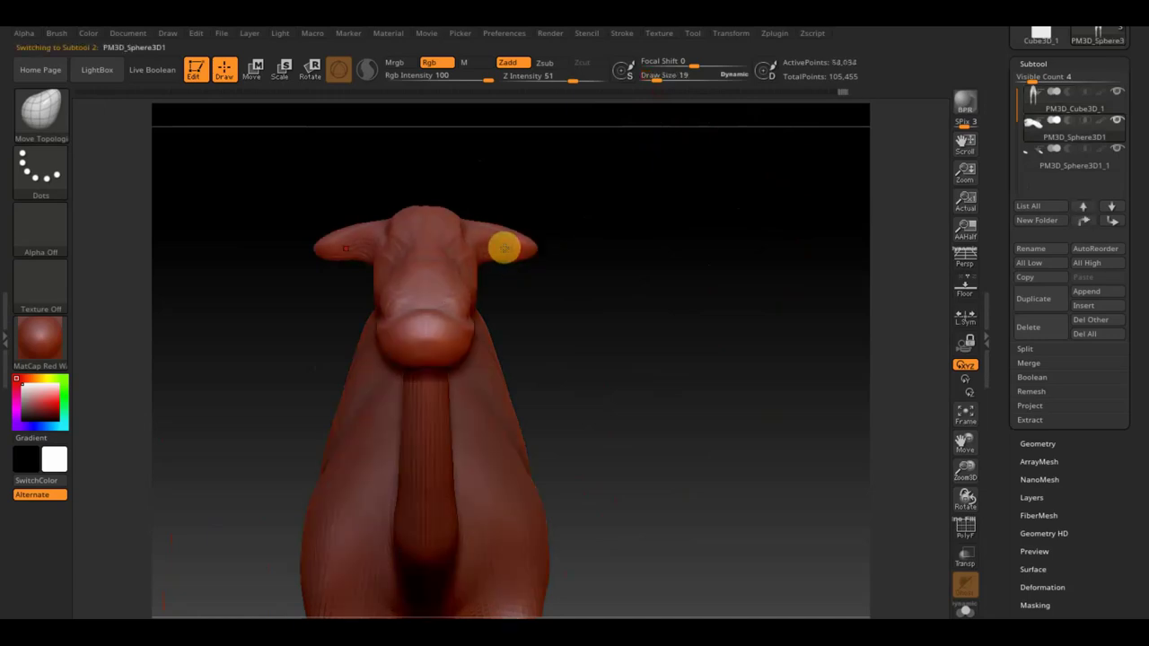
Sculpt two ear-like lobes on the head with the Standard brush and smooth between them.
key("b")
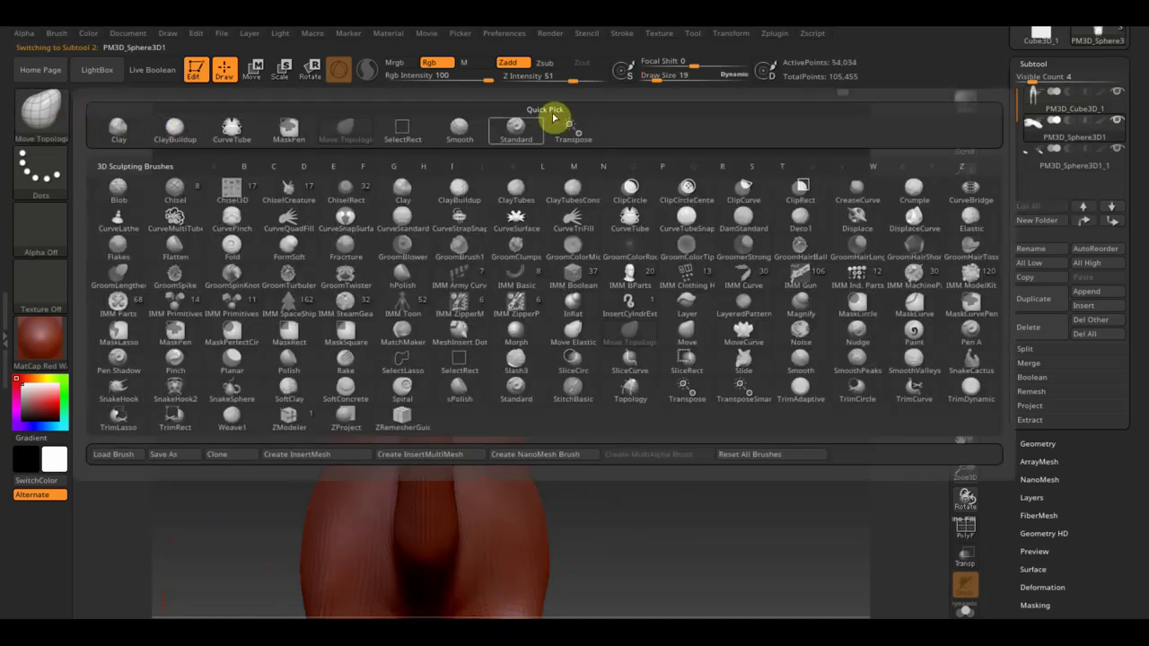
left_click(519, 128)
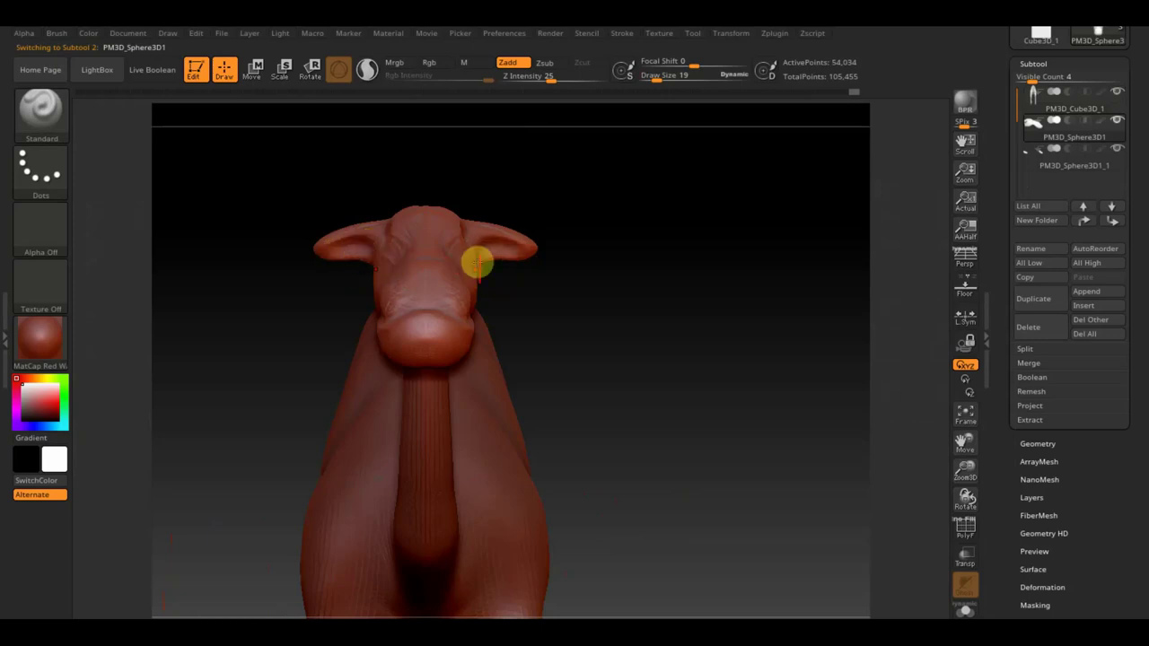
mouse_move(539, 260)
left_mouse_down()
mouse_move(590, 303)
mouse_move(597, 369)
mouse_move(562, 329)
mouse_move(477, 290)
left_mouse_up()
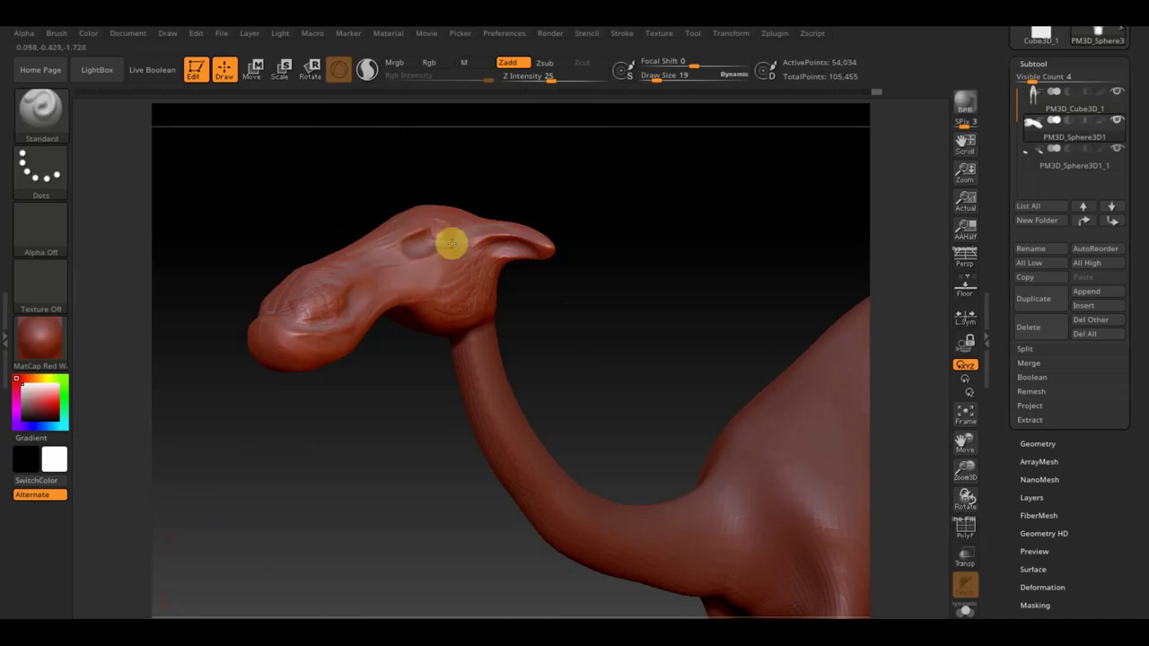
key("shift")
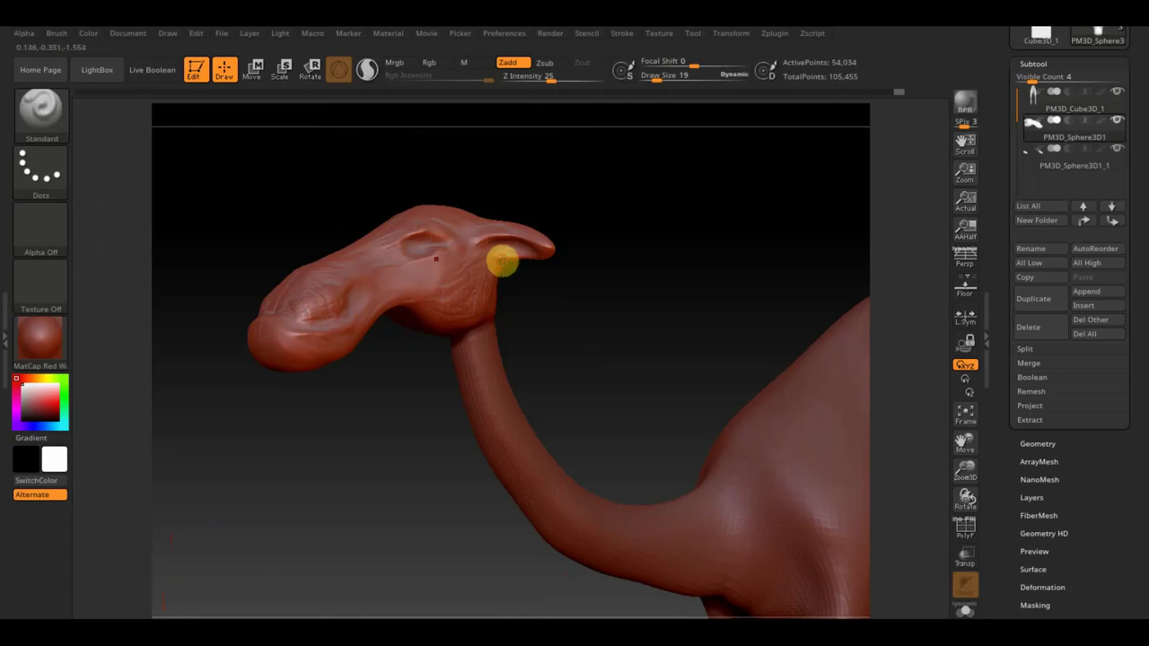
mouse_move(529, 290)
left_mouse_down()
mouse_move(529, 279)
mouse_move(536, 305)
mouse_move(450, 301)
mouse_move(462, 300)
left_mouse_up()
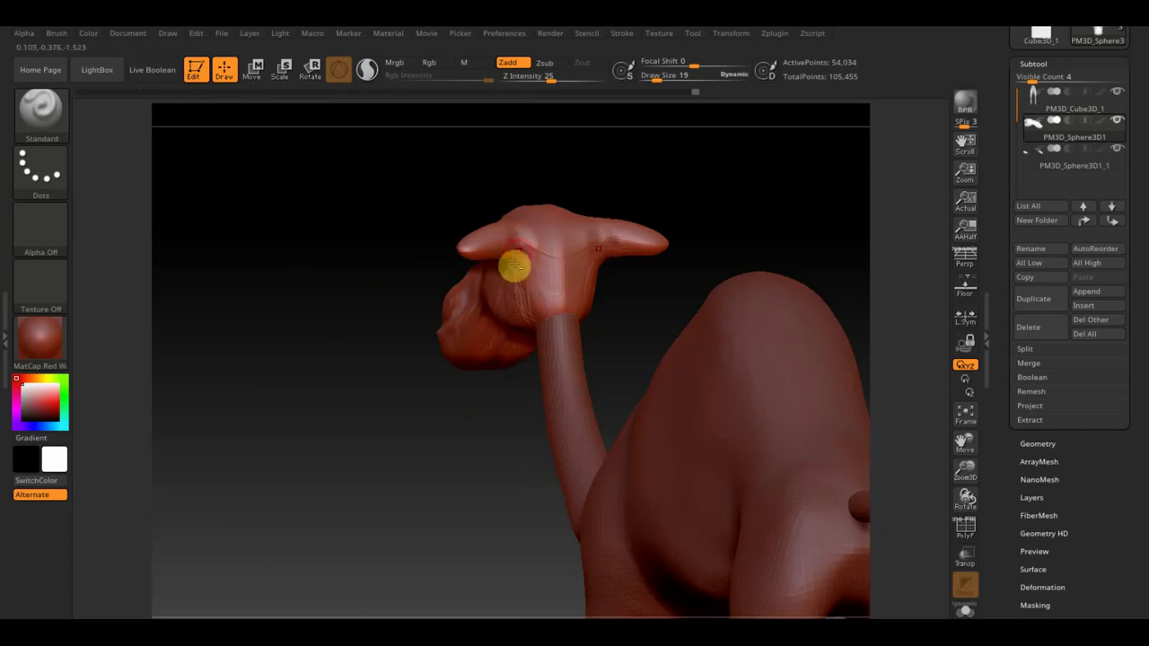
mouse_move(477, 221)
left_mouse_down()
mouse_move(419, 259)
mouse_move(532, 251)
left_mouse_up()
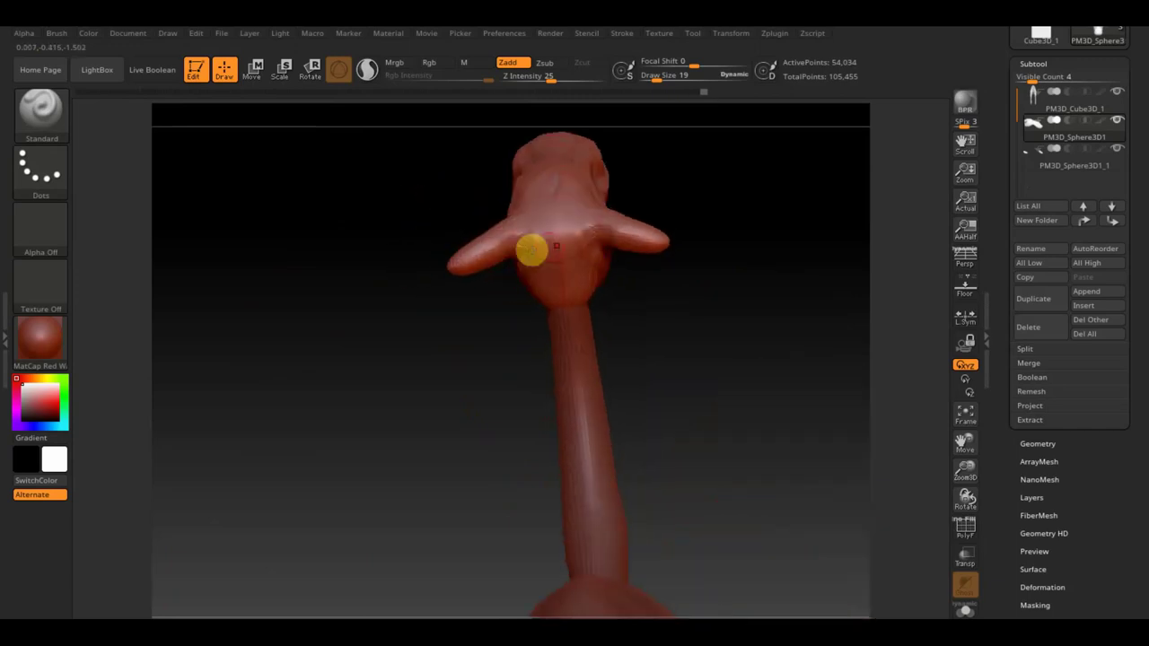
key("shift")
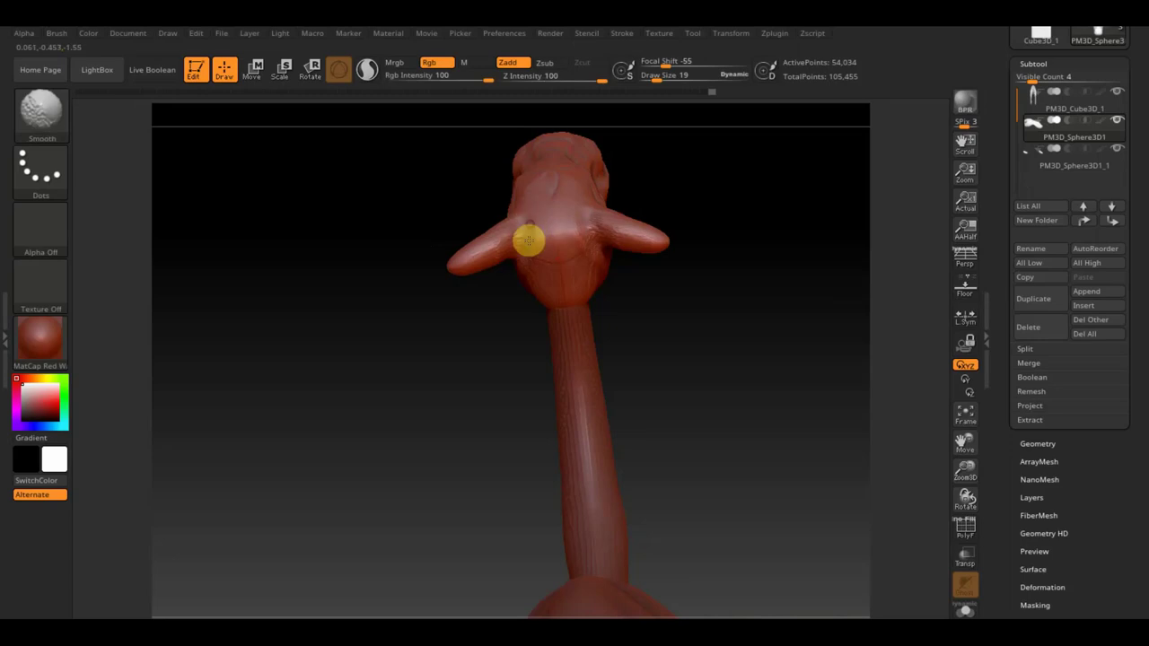
mouse_move(724, 282)
left_mouse_down()
mouse_move(655, 287)
mouse_move(701, 318)
left_mouse_up()
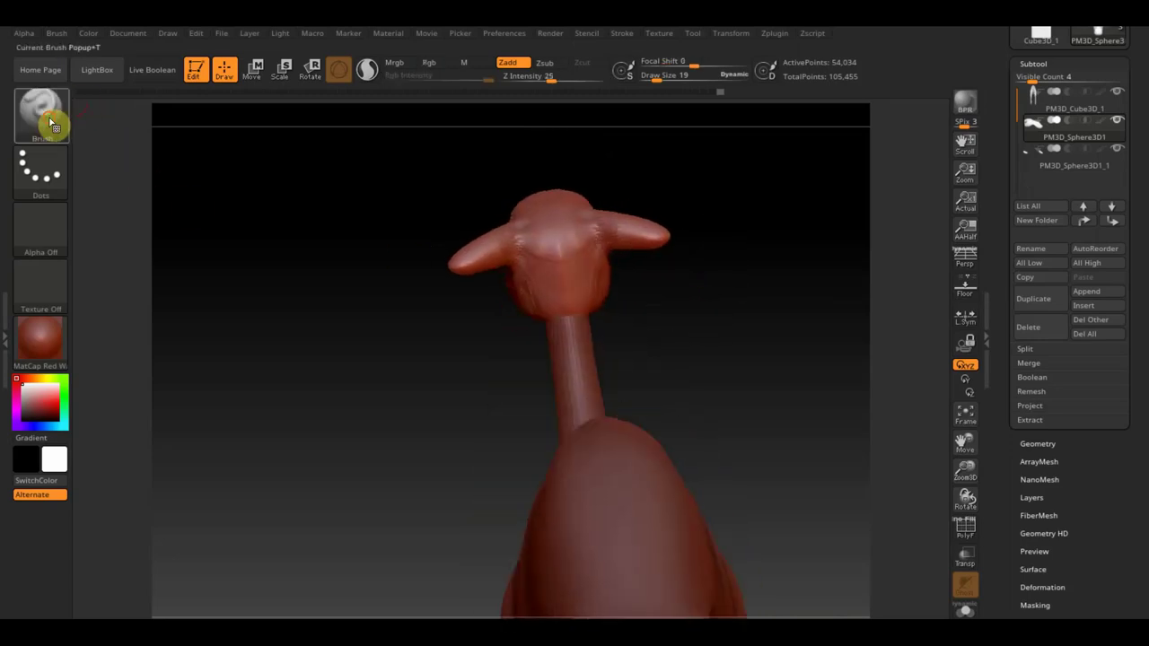
Build up clay on the head's crown with ClayBuildup at draw size about 48, then smooth it.
left_click(51, 120)
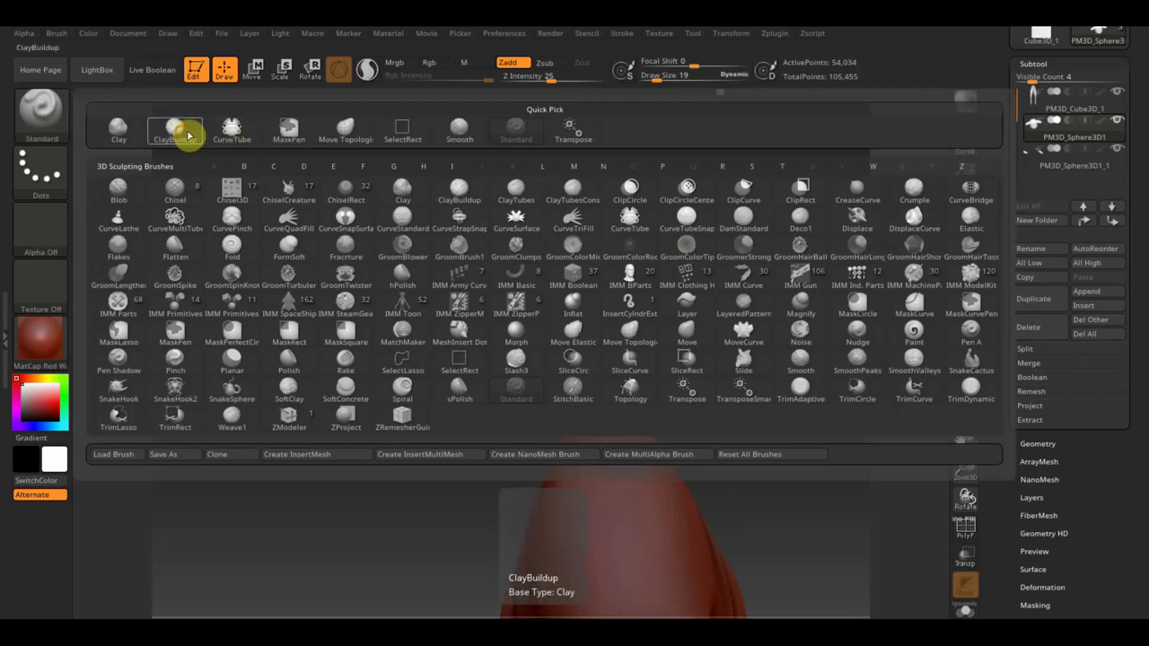
left_click(181, 133)
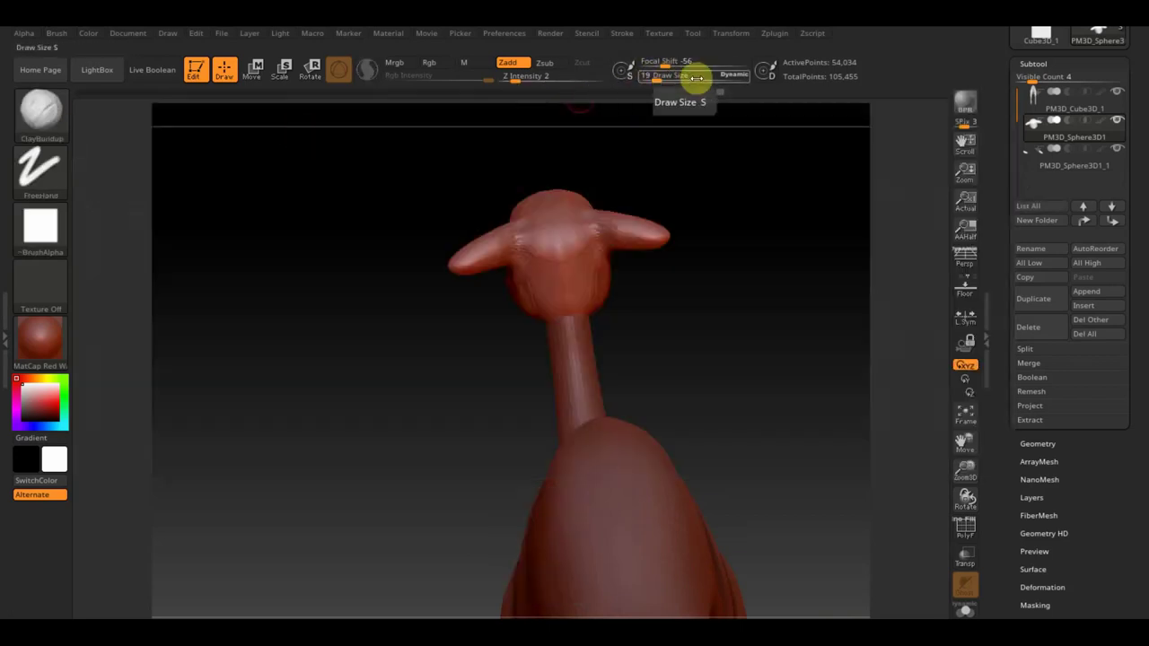
mouse_move(657, 76)
left_mouse_down()
mouse_move(667, 90)
mouse_move(657, 116)
left_mouse_up()
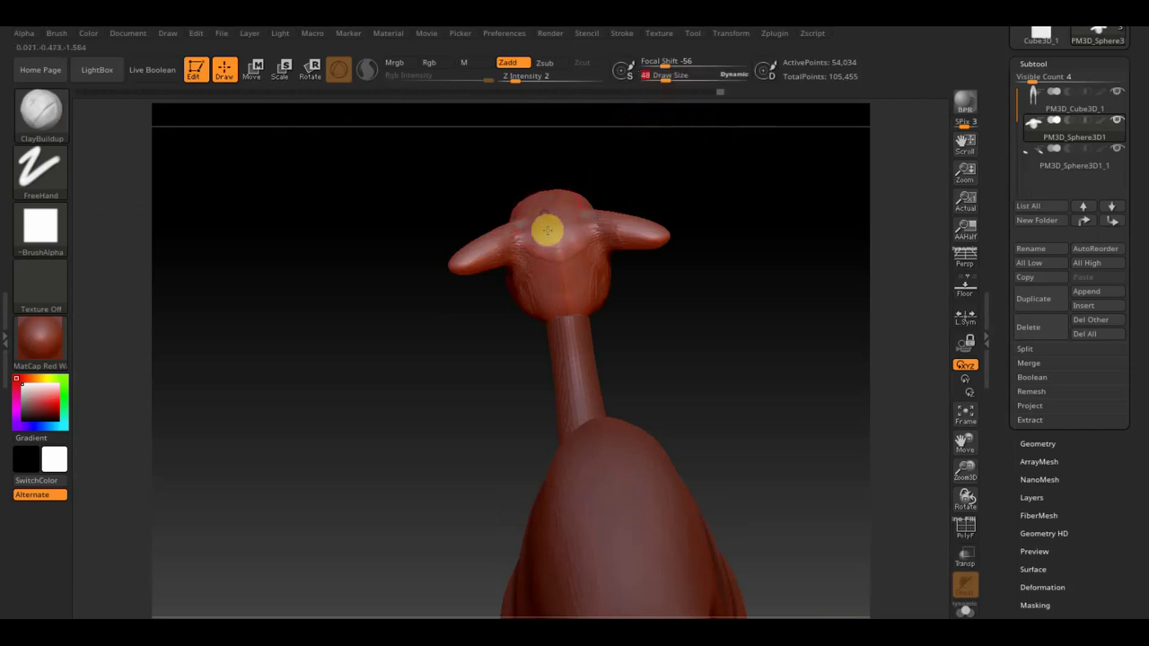
mouse_move(536, 242)
right_mouse_down()
mouse_move(472, 225)
mouse_move(492, 191)
mouse_move(626, 233)
right_mouse_up()
mouse_move(546, 270)
right_mouse_down()
mouse_move(375, 415)
mouse_move(454, 437)
mouse_move(493, 323)
right_mouse_up()
left_click_drag(512, 312, 512, 238, "shift")
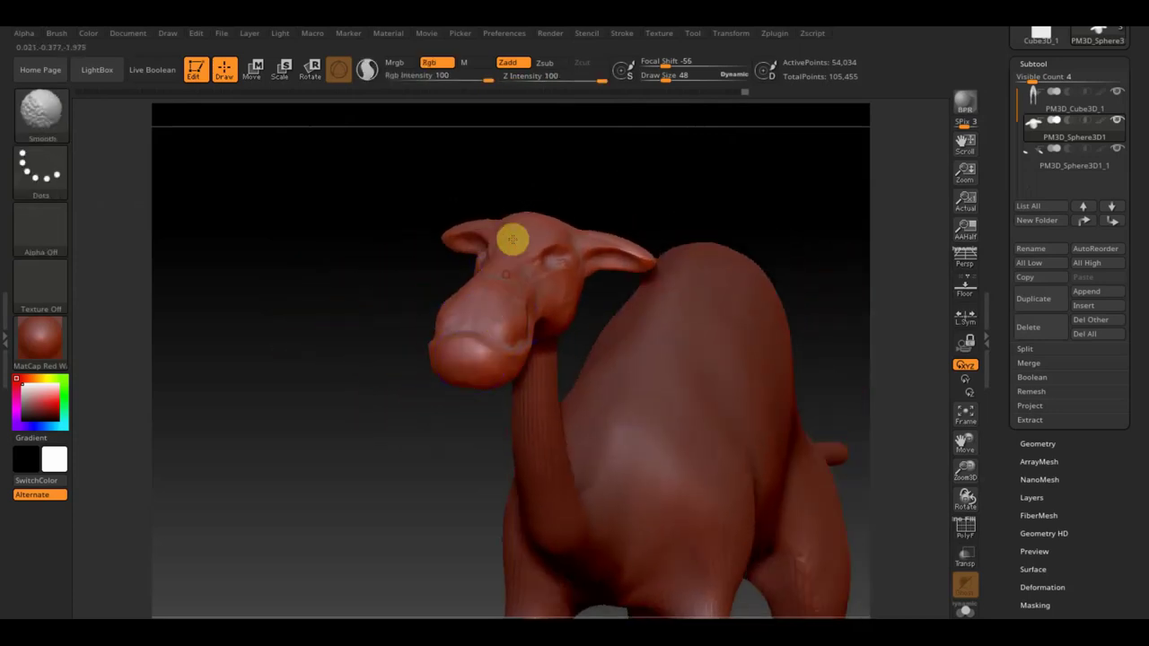
mouse_move(615, 297)
right_mouse_down()
mouse_move(605, 285)
mouse_move(614, 333)
mouse_move(604, 252)
right_mouse_up()
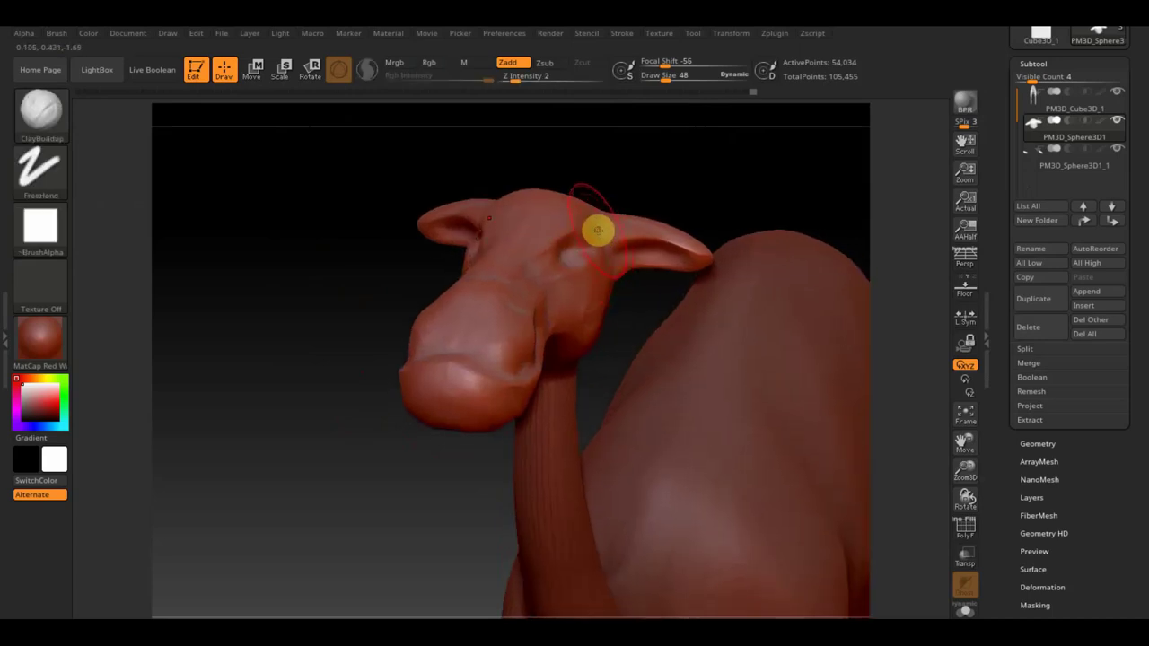
left_click(40, 111)
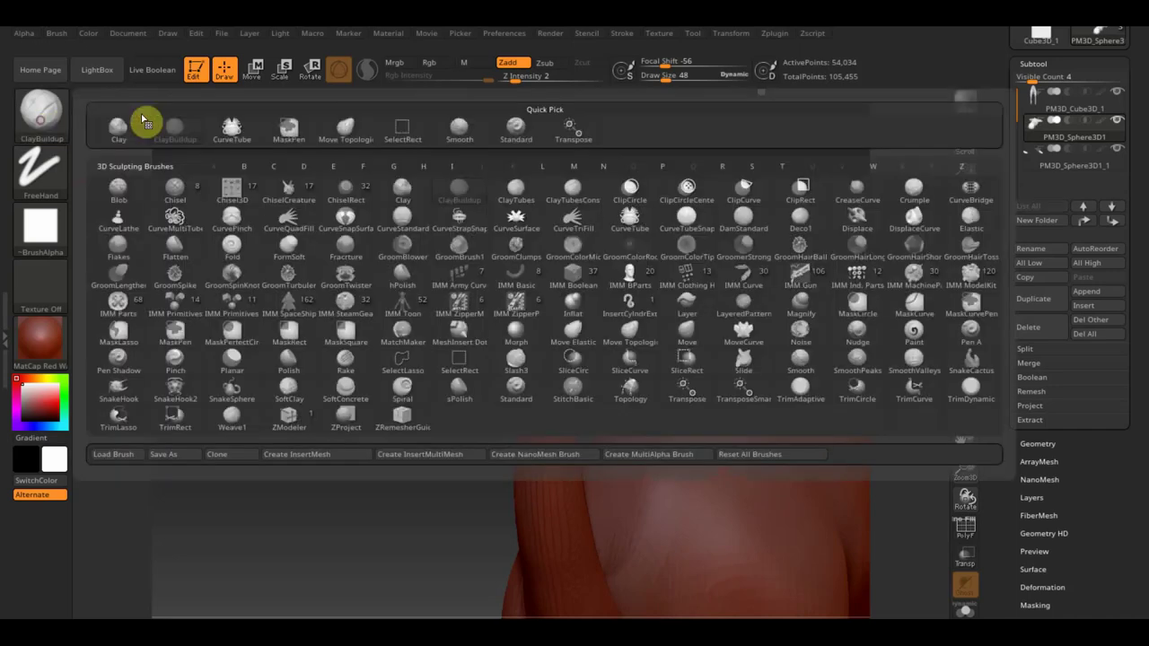
Pull the camel's cheek outward with the Move Topological brush, then enlarge the brush.
left_click(334, 135)
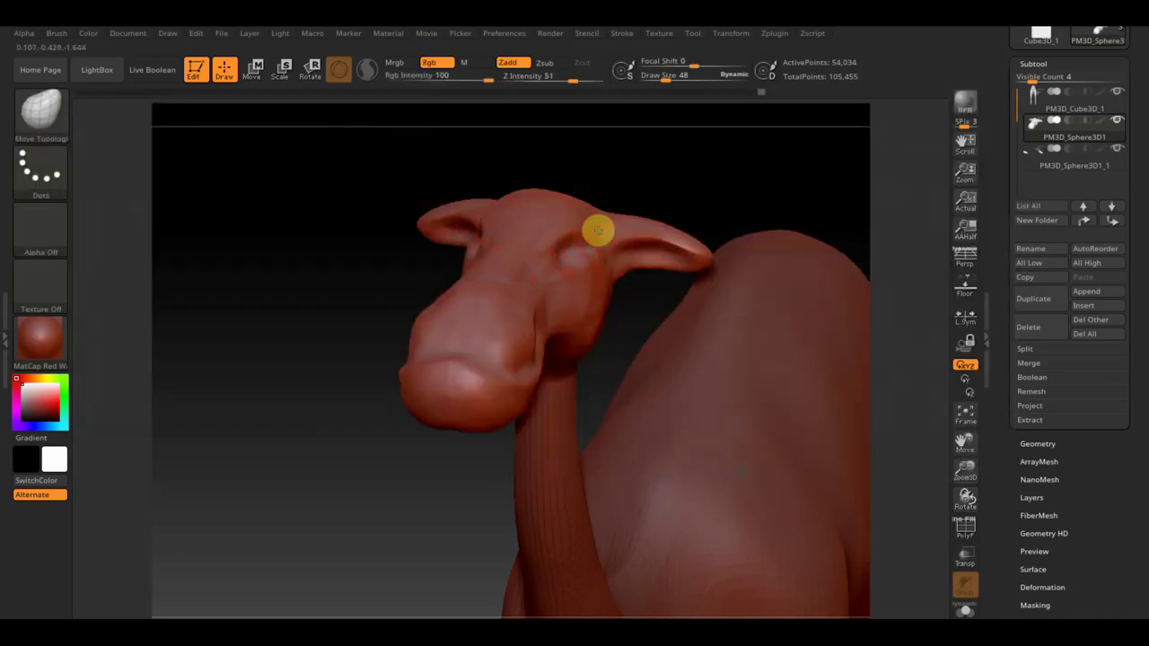
right_click_drag(626, 237, 620, 268)
mouse_move(609, 228)
left_mouse_down()
mouse_move(580, 290)
mouse_move(599, 275)
left_mouse_up()
mouse_move(611, 290)
right_mouse_down()
mouse_move(634, 329)
mouse_move(608, 295)
right_mouse_up()
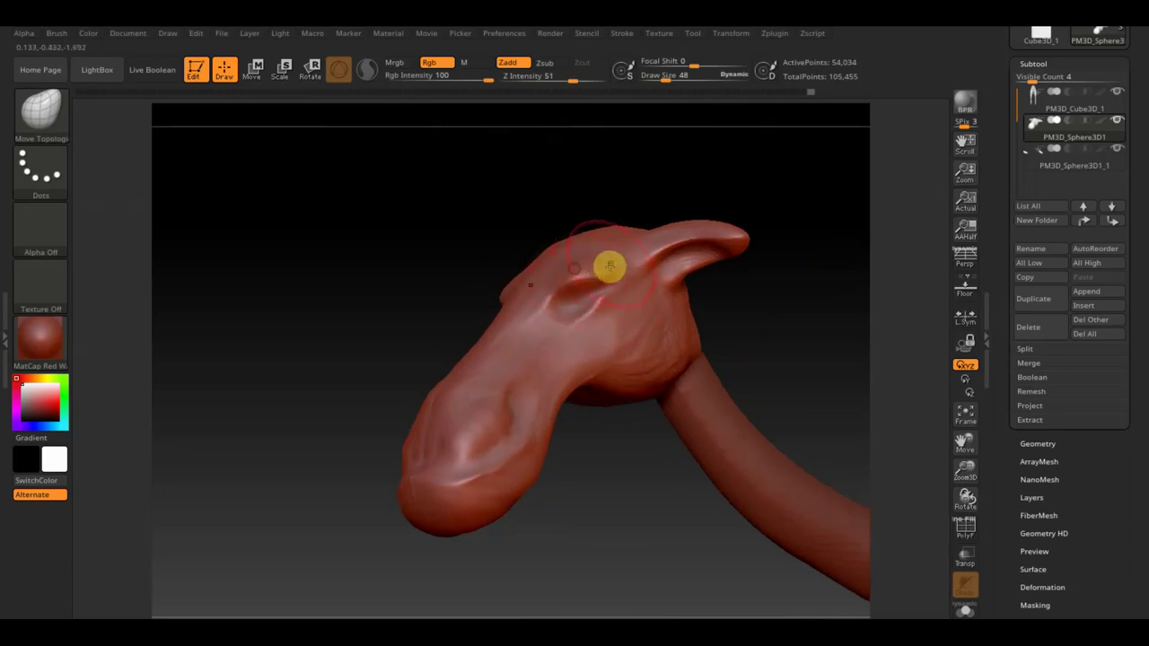
mouse_move(700, 341)
right_mouse_down()
mouse_move(709, 360)
mouse_move(670, 385)
right_mouse_up()
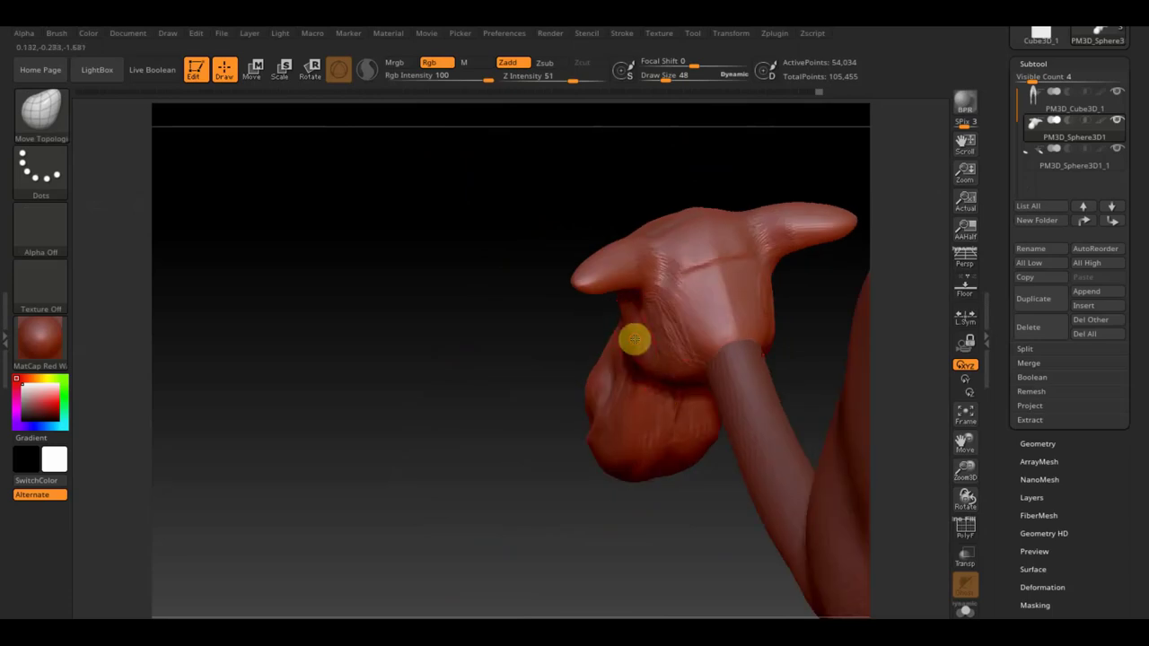
left_click_drag(662, 79, 668, 79)
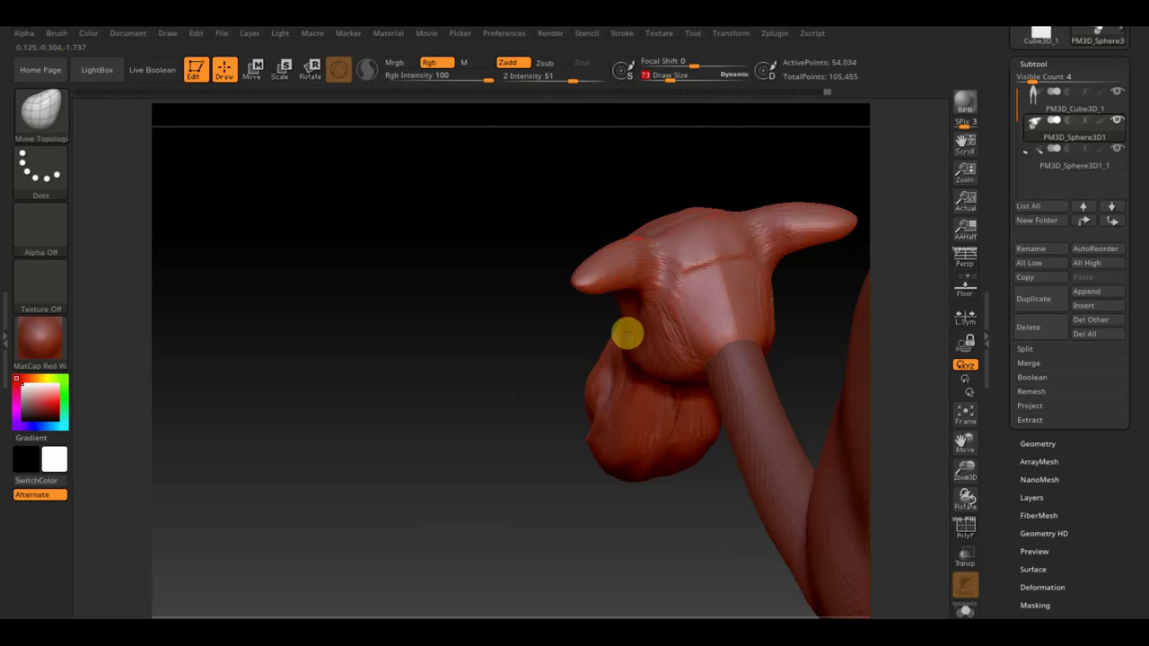
Reshape the side of the head, then bulge out the lower snout at draw size 12.
mouse_move(641, 335)
left_mouse_down()
mouse_move(680, 364)
mouse_move(662, 359)
mouse_move(677, 384)
mouse_move(727, 359)
mouse_move(651, 290)
mouse_move(698, 329)
mouse_move(692, 347)
mouse_move(667, 351)
mouse_move(728, 368)
left_mouse_up()
mouse_move(787, 330)
right_mouse_down()
mouse_move(791, 397)
mouse_move(718, 361)
right_mouse_up()
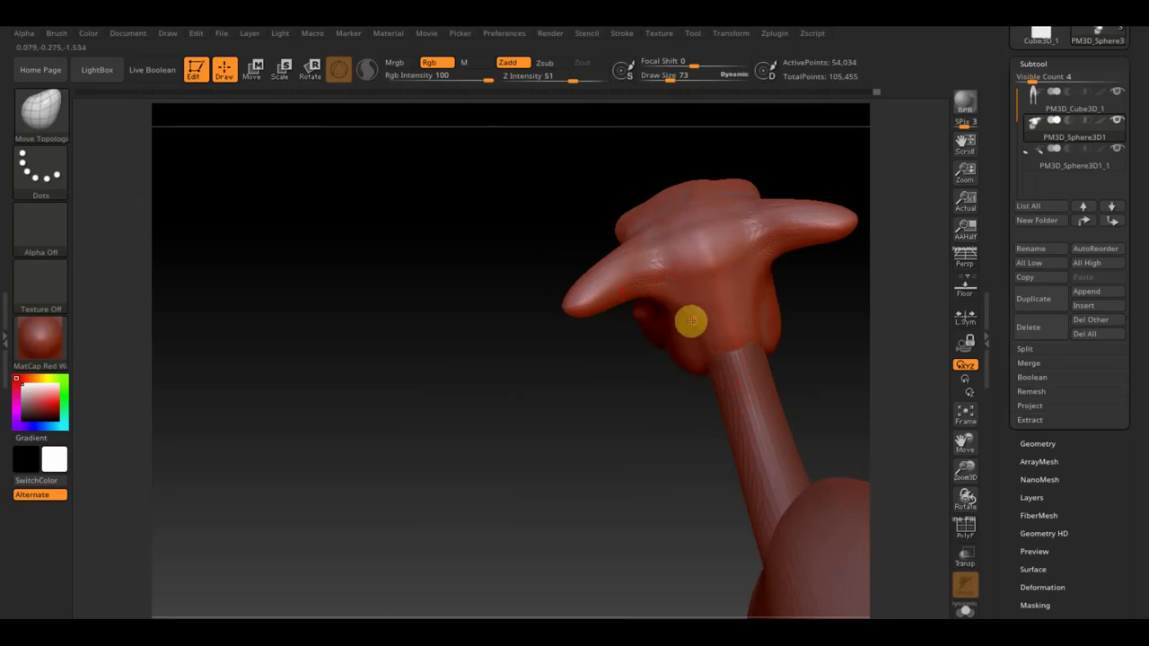
mouse_move(728, 351)
right_mouse_down()
mouse_move(815, 356)
mouse_move(861, 295)
mouse_move(831, 348)
mouse_move(790, 351)
right_mouse_up()
mouse_move(785, 416)
right_mouse_down()
mouse_move(539, 489)
mouse_move(562, 494)
right_mouse_up()
left_click_drag(683, 81, 658, 83)
right_click_drag(428, 411, 483, 492)
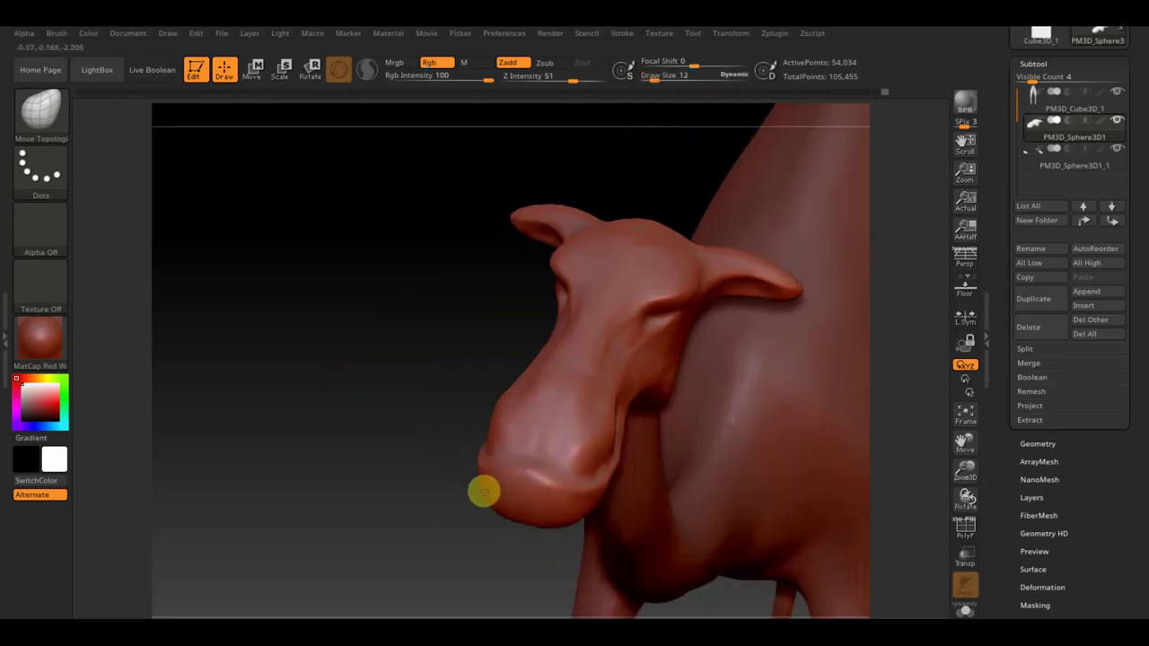
left_click_drag(483, 491, 533, 399)
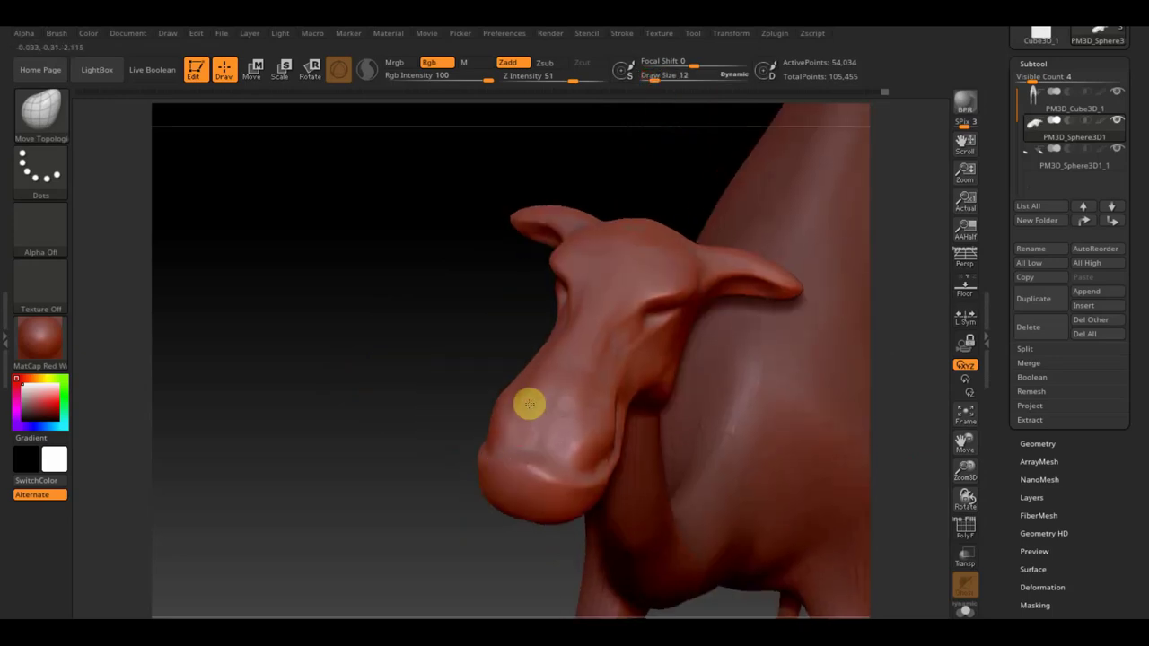
left_click(53, 133)
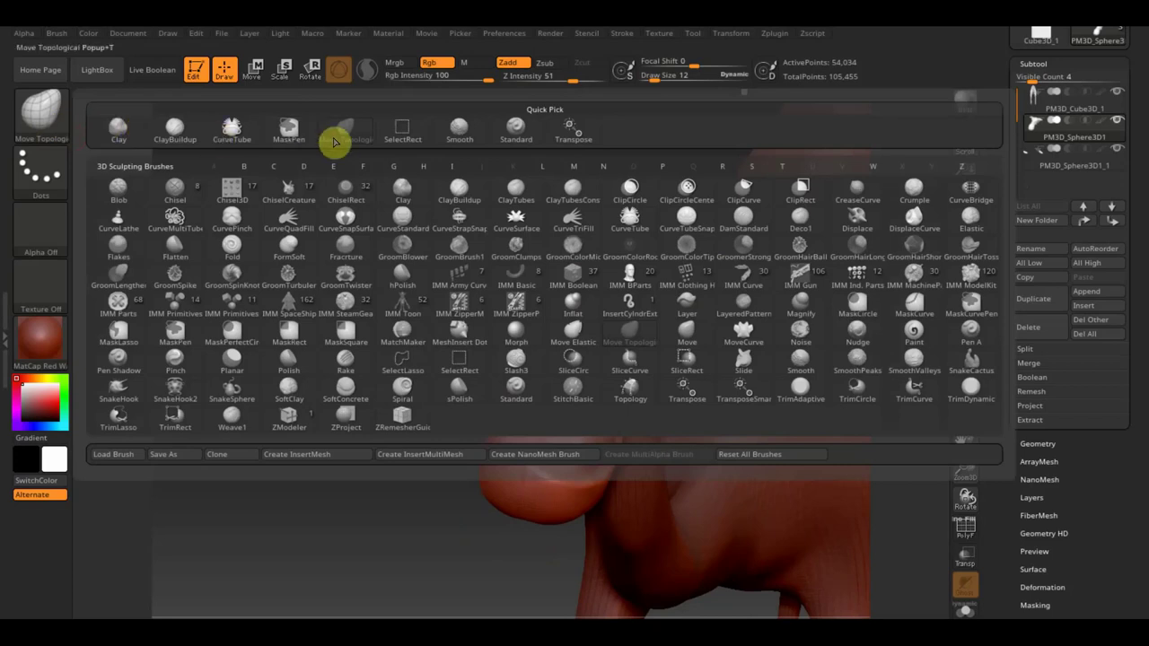
Deepen the lower-lip crease with the Standard brush, defining its left end at the mouth corner.
left_click(518, 128)
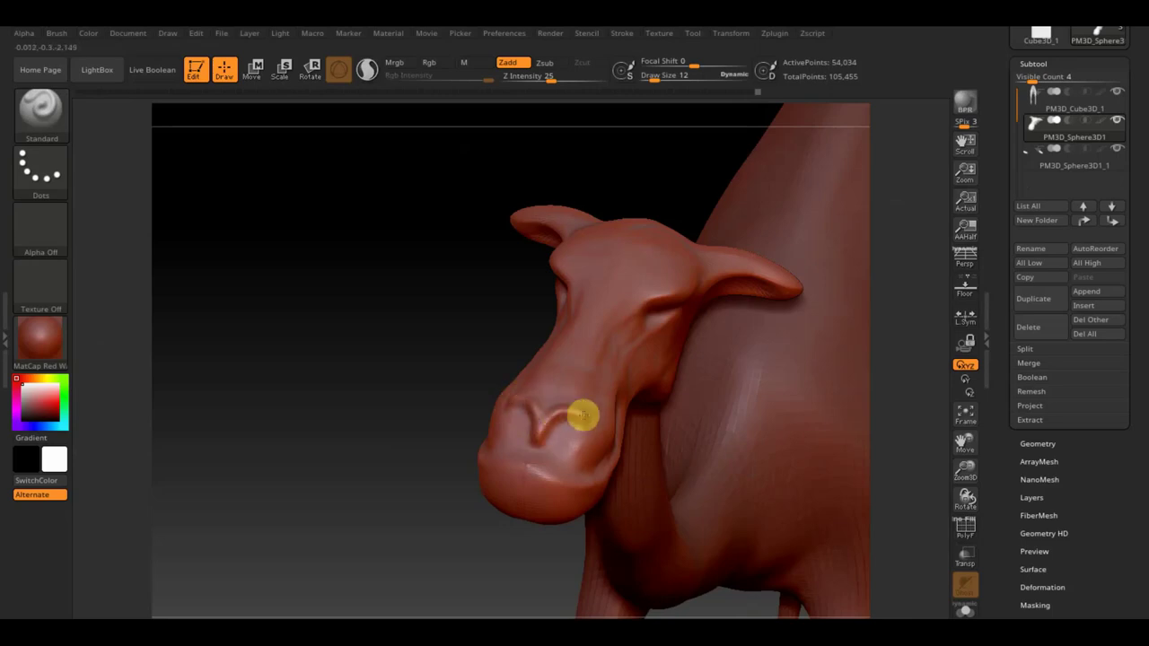
mouse_move(417, 375)
left_mouse_down()
mouse_move(359, 359)
mouse_move(428, 395)
left_mouse_up()
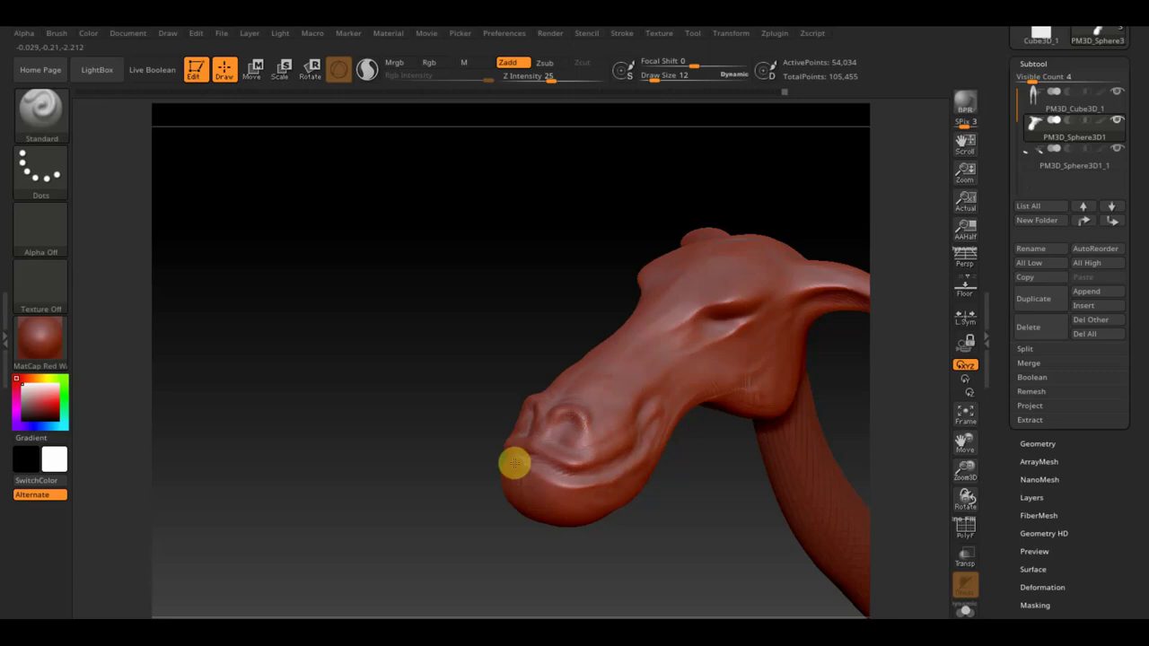
left_click_drag(548, 480, 500, 461)
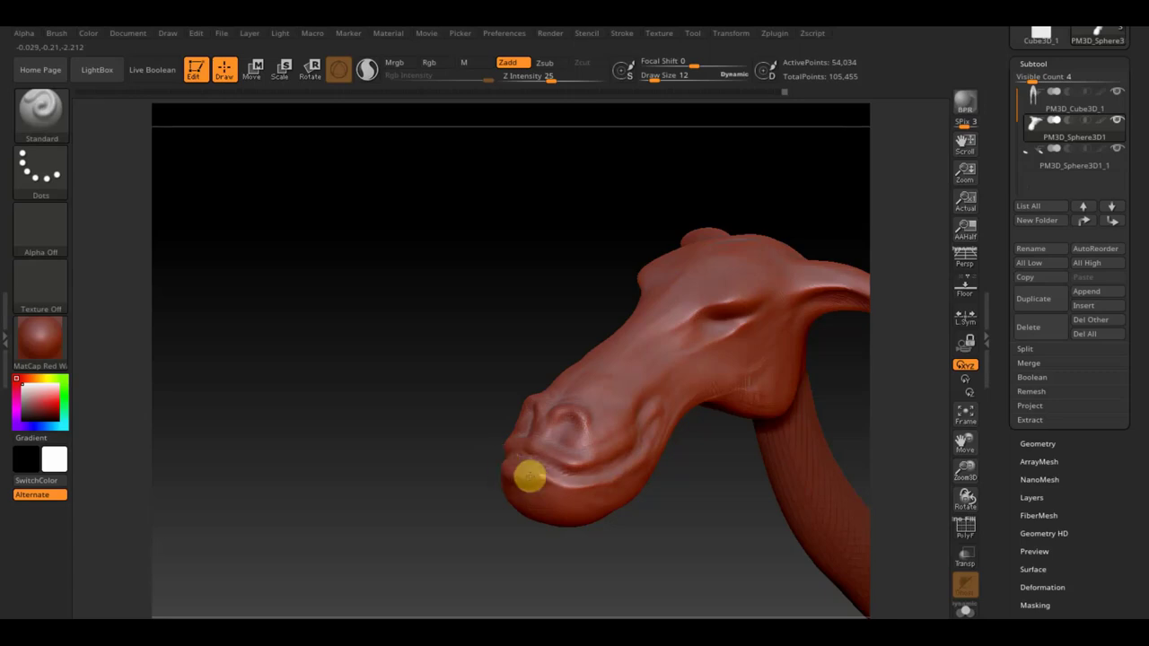
mouse_move(583, 484)
left_mouse_down()
mouse_move(536, 477)
mouse_move(593, 480)
left_mouse_up()
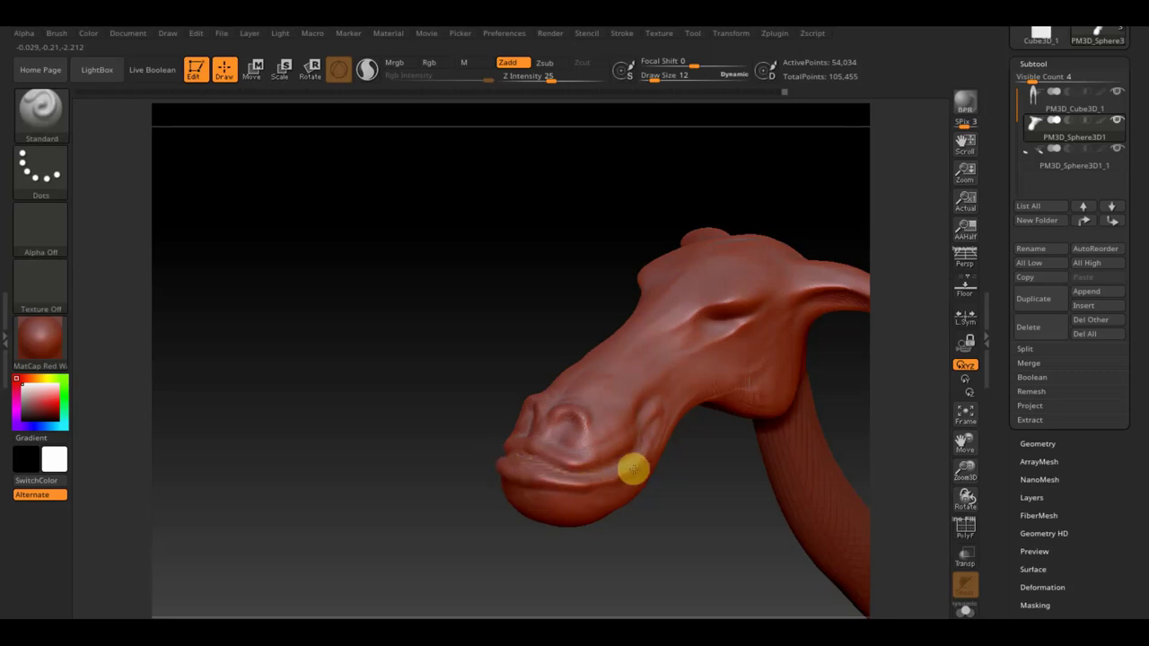
mouse_move(696, 556)
left_mouse_down()
mouse_move(703, 567)
mouse_move(659, 569)
mouse_move(693, 537)
left_mouse_up()
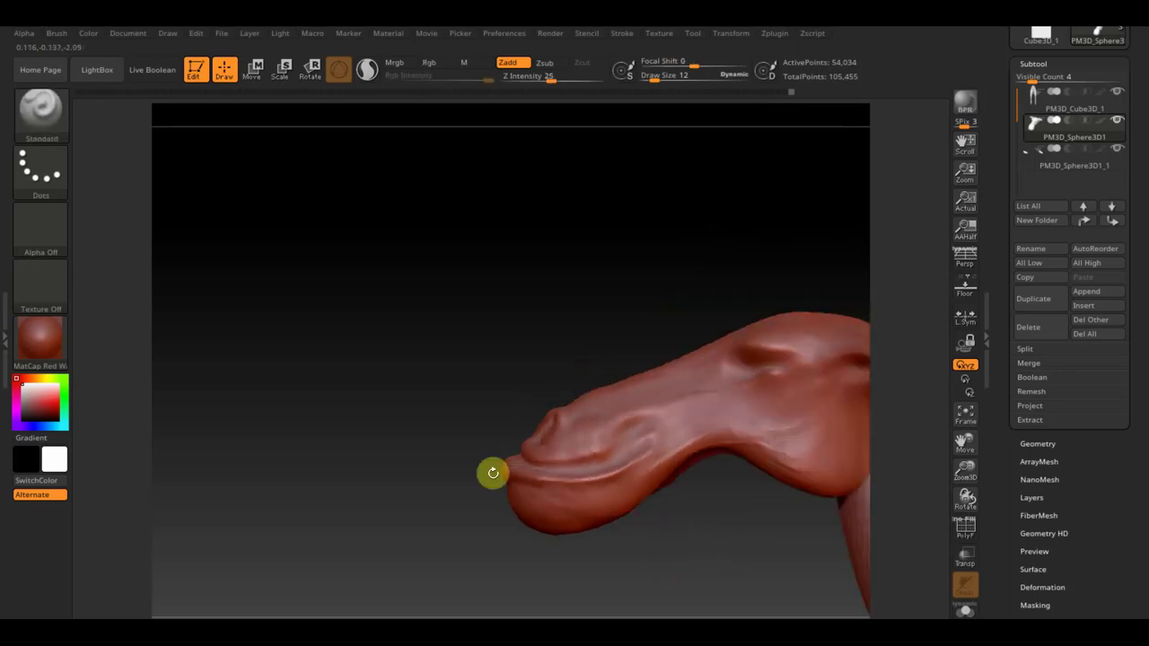
left_click(37, 113)
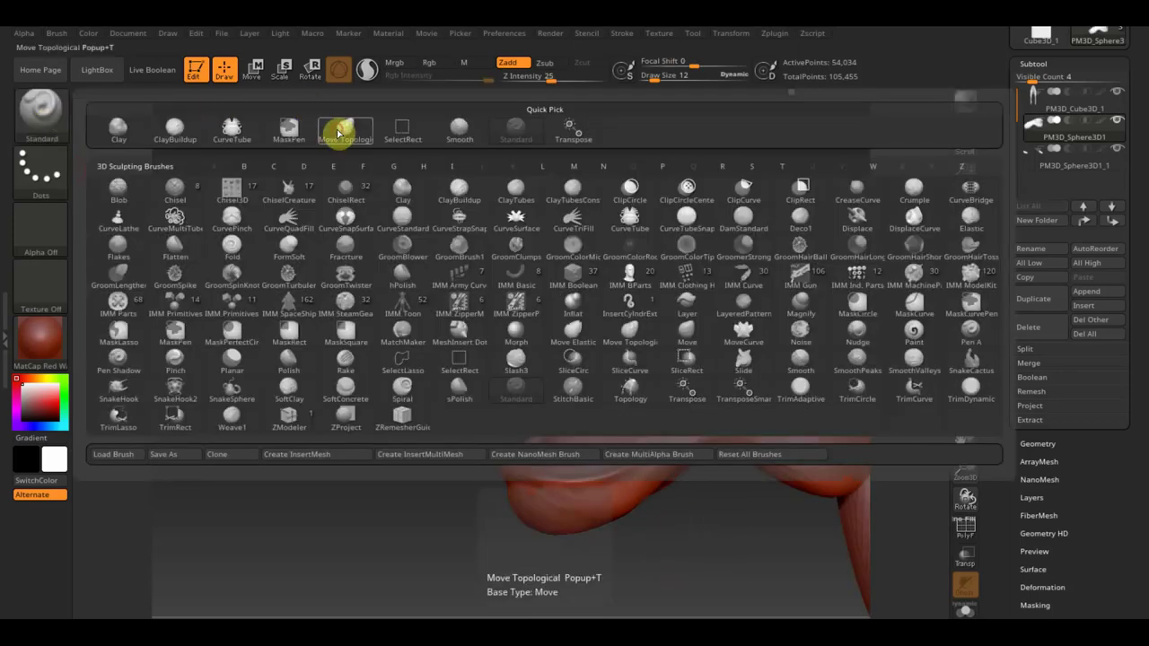
Pull the chin slightly lower with Move Topological at draw size 58, checking it from several angles.
left_click(344, 128)
left_click_drag(661, 76, 666, 79)
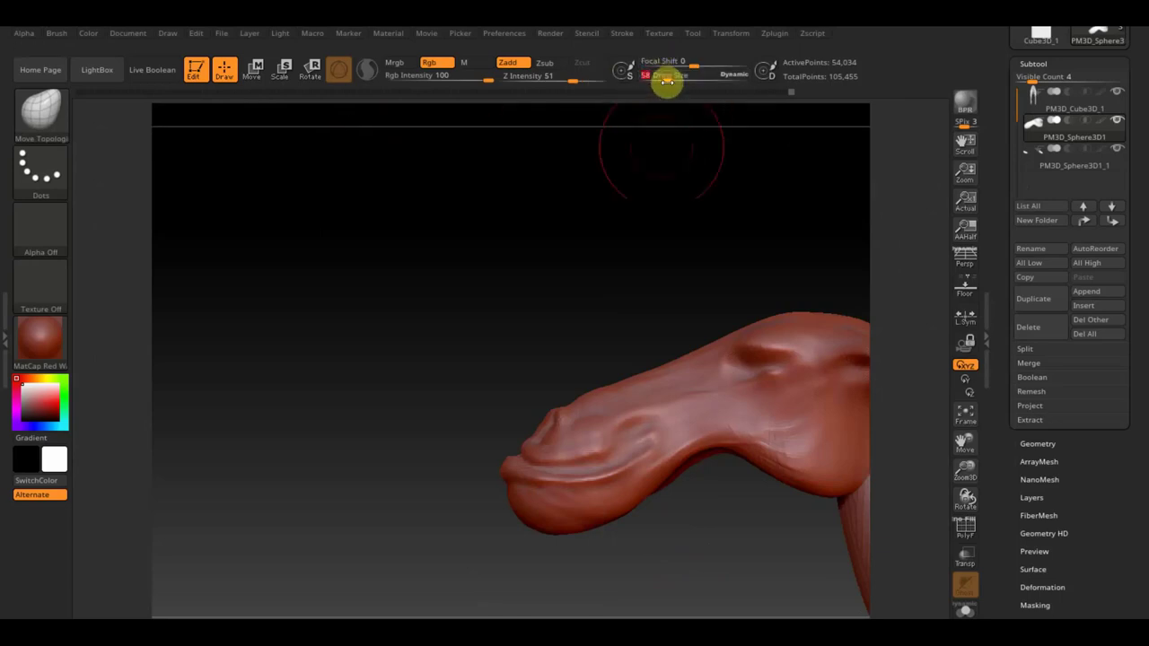
left_click_drag(582, 526, 586, 542)
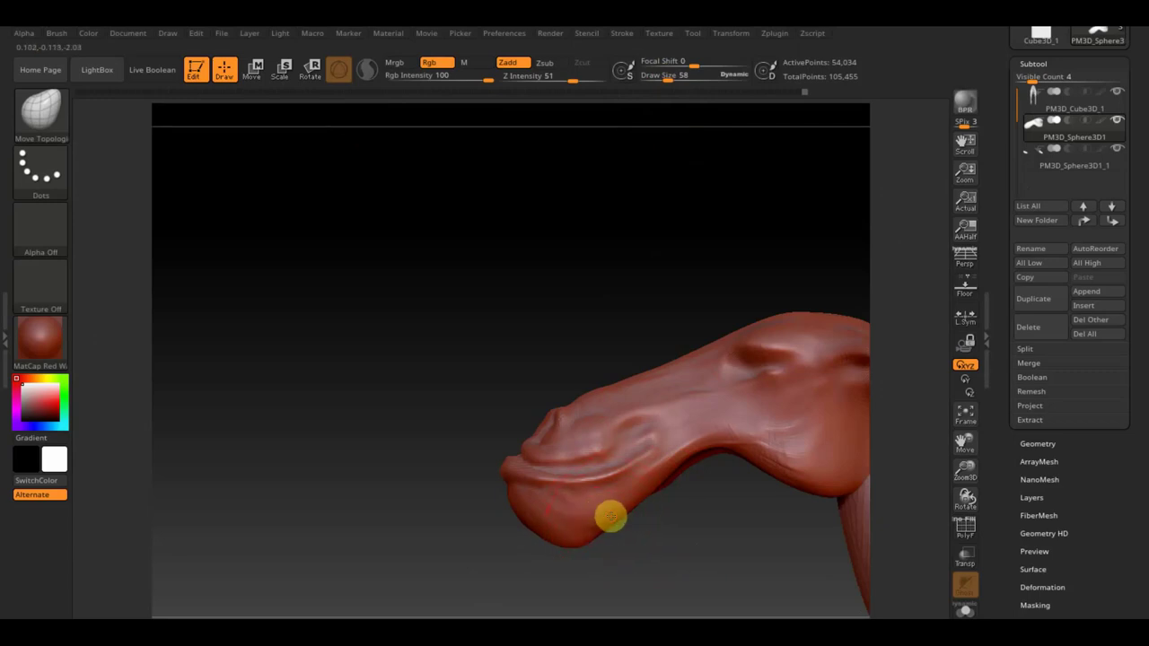
right_click_drag(649, 544, 582, 541)
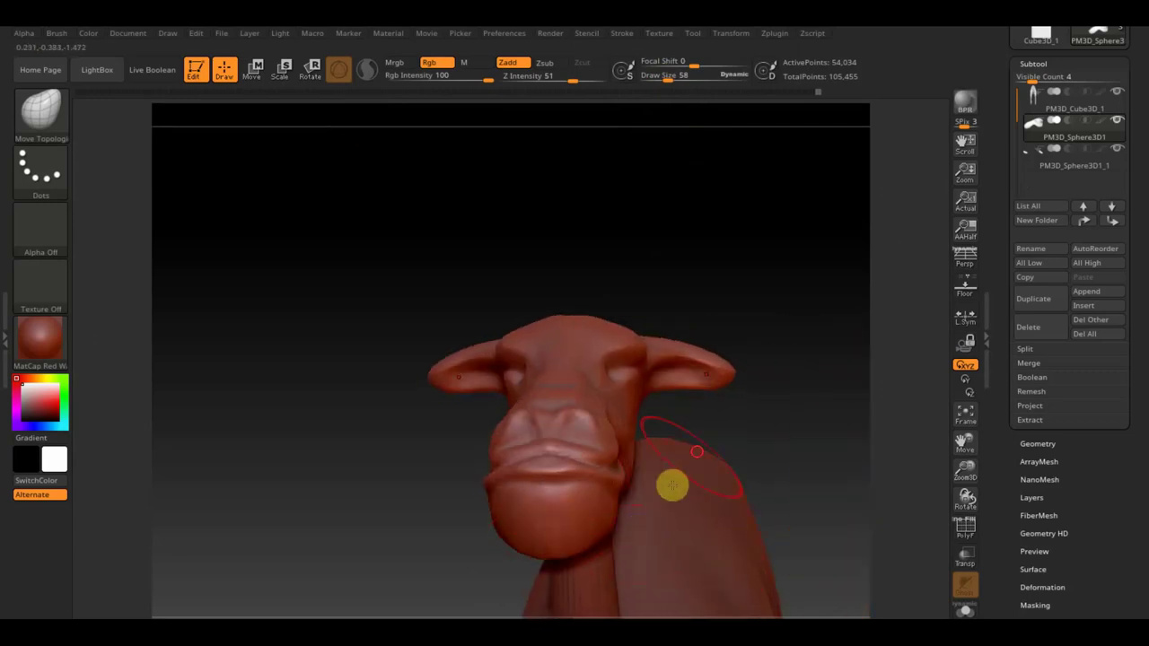
right_click_drag(705, 451, 743, 431)
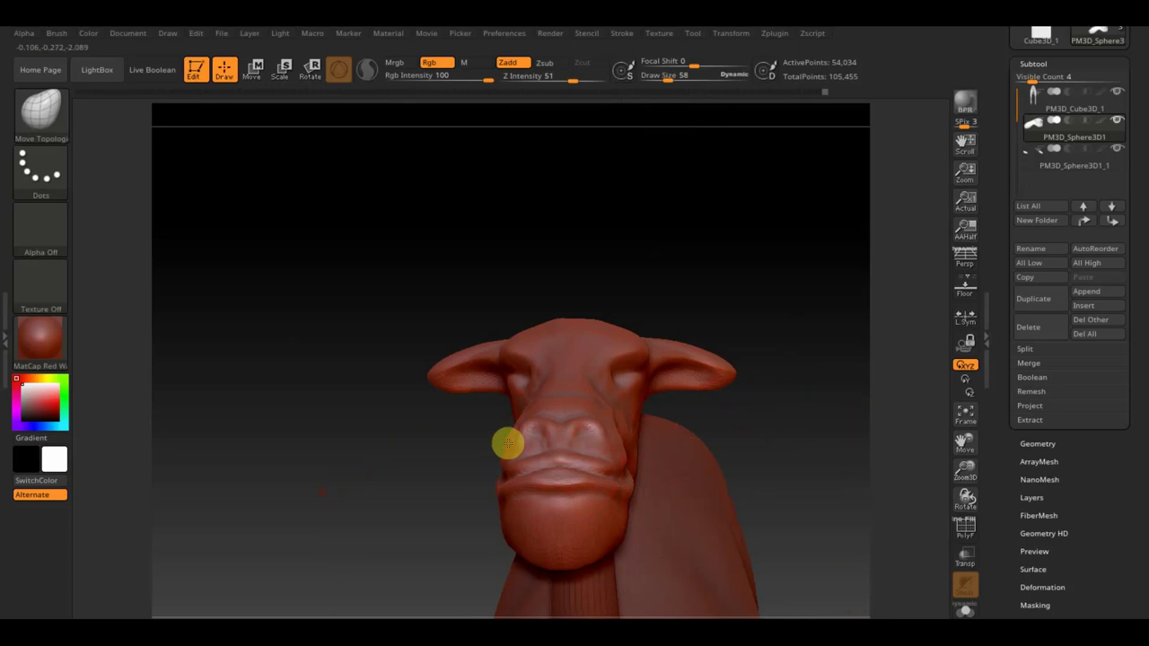
mouse_move(673, 375)
right_mouse_down()
mouse_move(705, 264)
mouse_move(695, 313)
right_mouse_up()
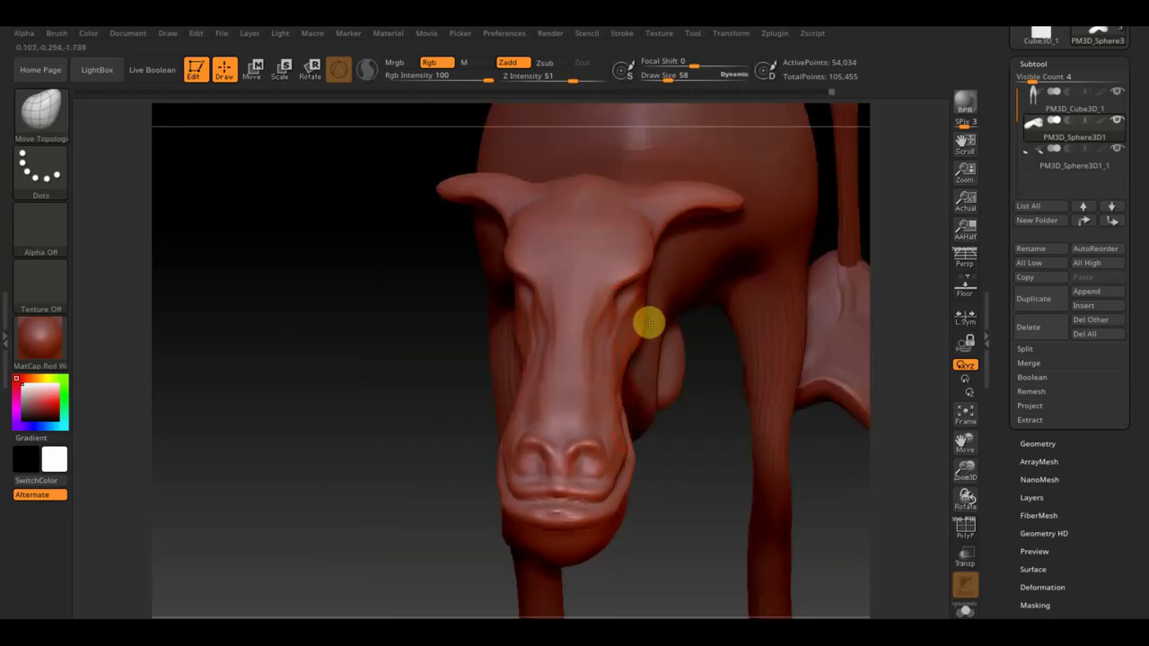
mouse_move(457, 392)
left_mouse_down()
mouse_move(377, 315)
mouse_move(507, 308)
left_mouse_up()
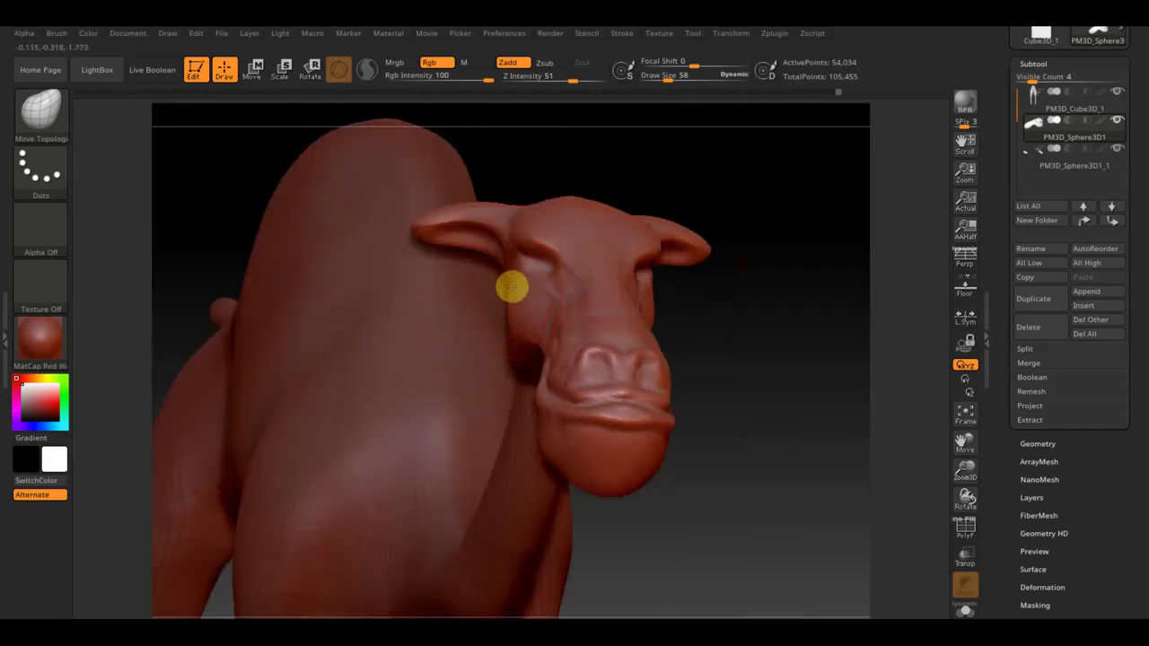
mouse_move(536, 297)
right_mouse_down()
mouse_move(687, 315)
mouse_move(674, 300)
right_mouse_up()
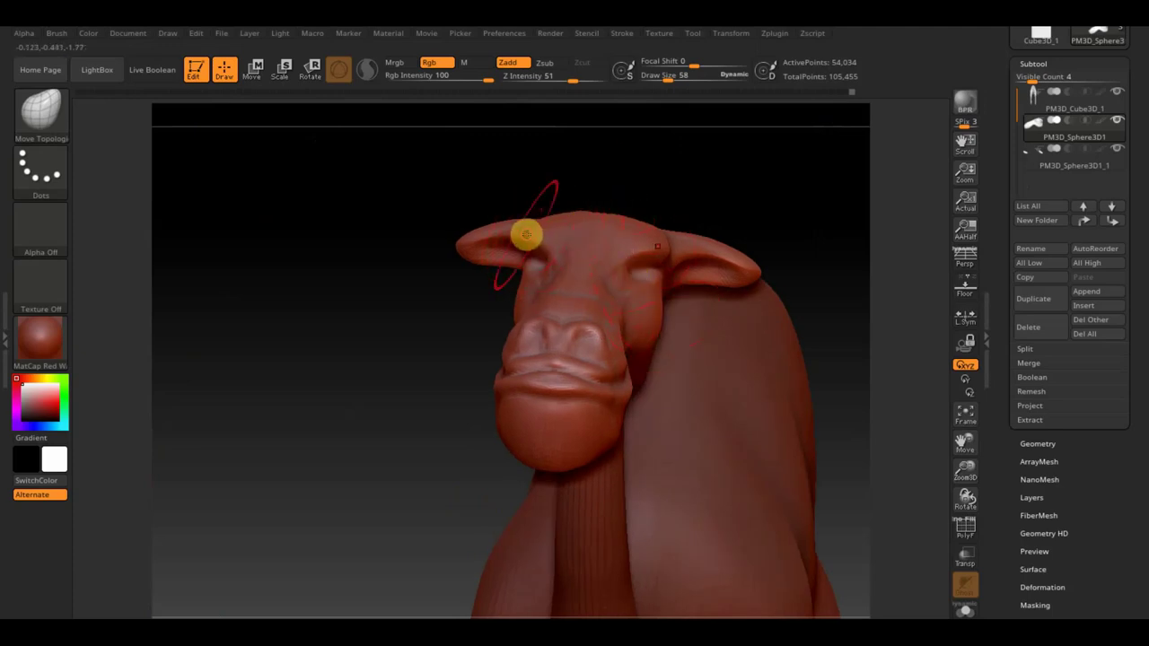
Reshape the ear surface, switch to smoothing, and select the PM3D_Cube3D_1 body subtool.
mouse_move(692, 257)
left_mouse_down()
mouse_move(694, 237)
mouse_move(758, 268)
mouse_move(772, 305)
mouse_move(793, 290)
mouse_move(726, 257)
mouse_move(703, 273)
mouse_move(687, 263)
left_mouse_up()
mouse_move(834, 239)
left_mouse_down()
mouse_move(818, 275)
mouse_move(831, 329)
left_mouse_up()
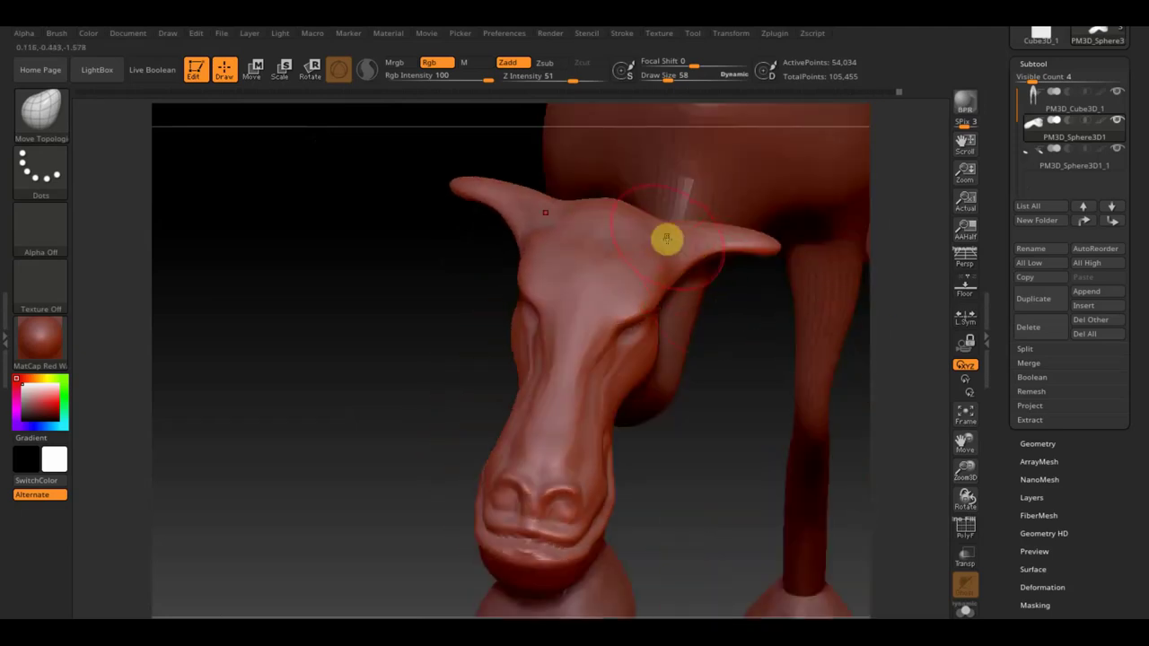
left_click_drag(389, 386, 367, 269)
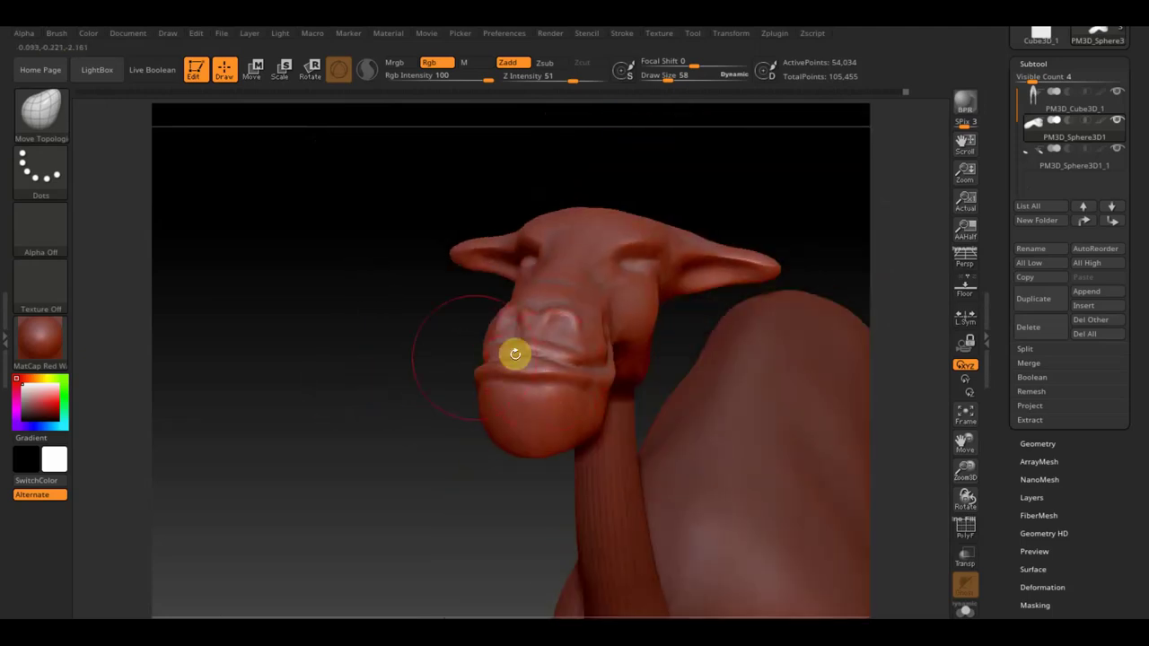
left_click_drag(437, 373, 390, 389)
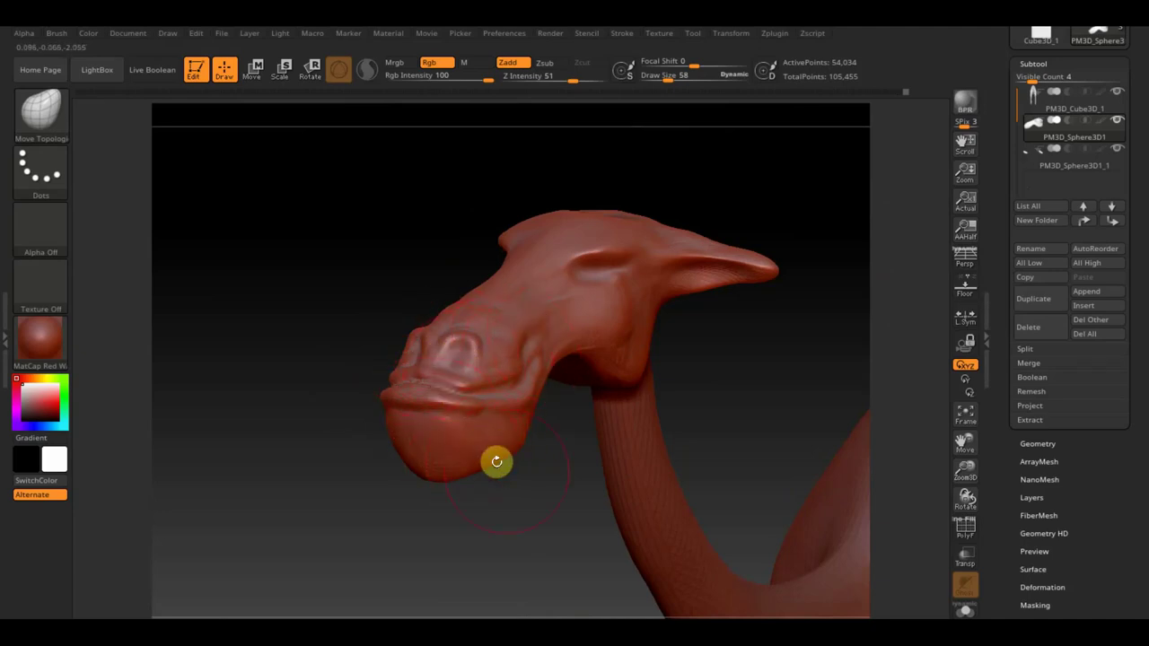
mouse_move(531, 559)
left_mouse_down()
mouse_move(496, 474)
mouse_move(360, 464)
left_mouse_up()
left_click_drag(490, 387, 521, 394)
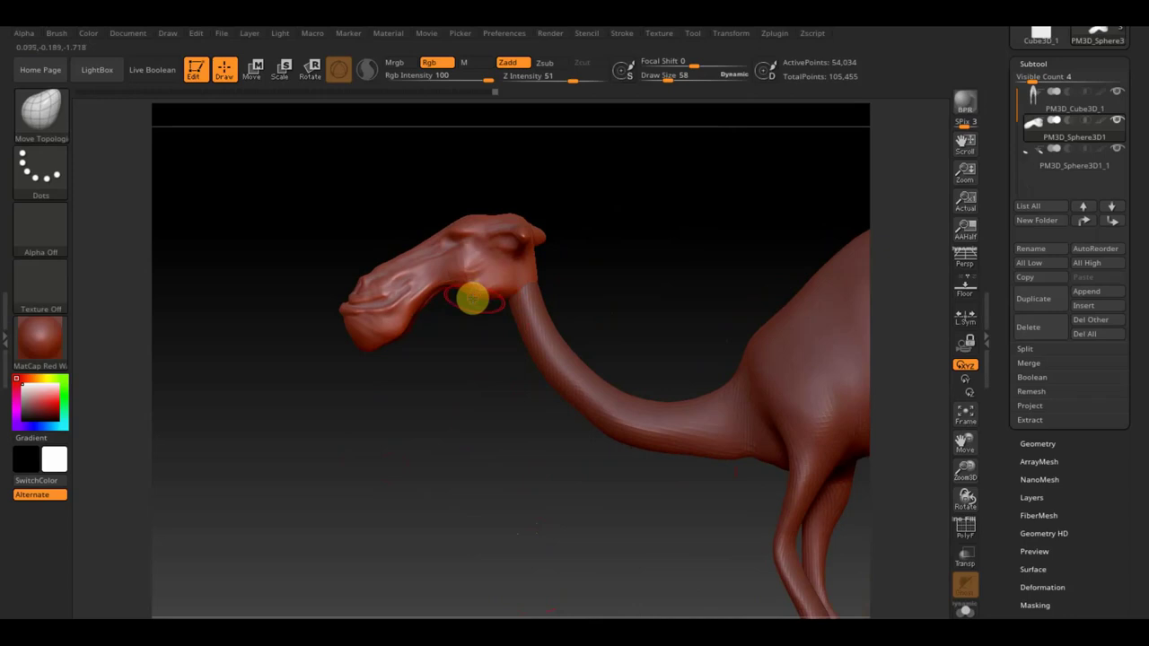
key("shift")
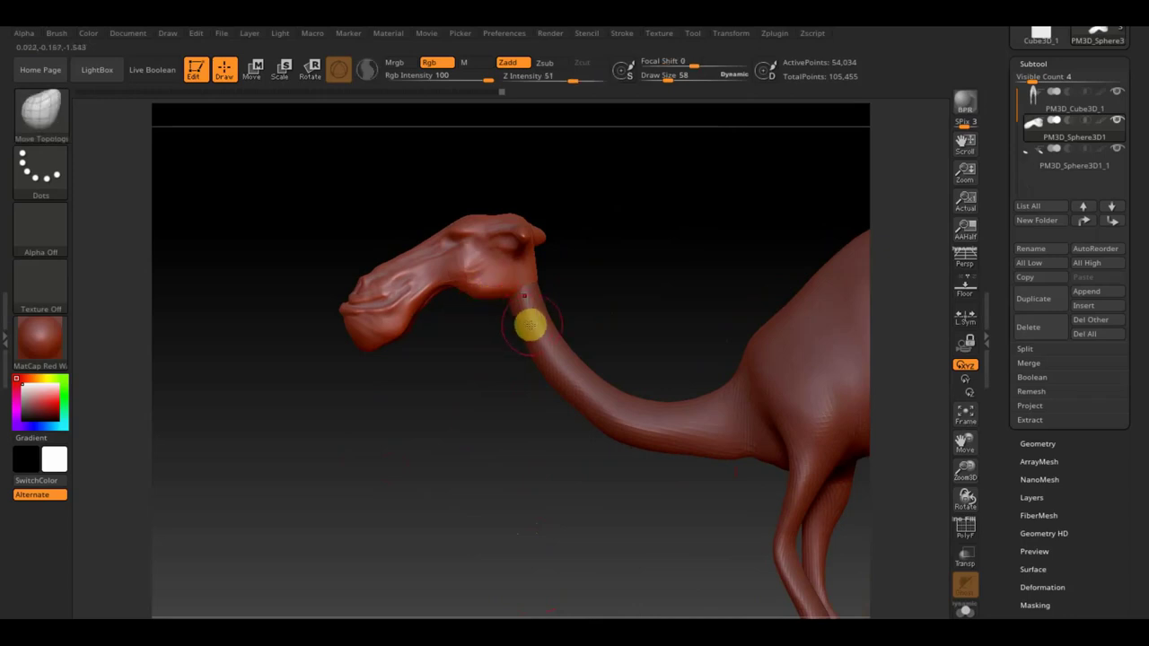
left_click(511, 303, "alt")
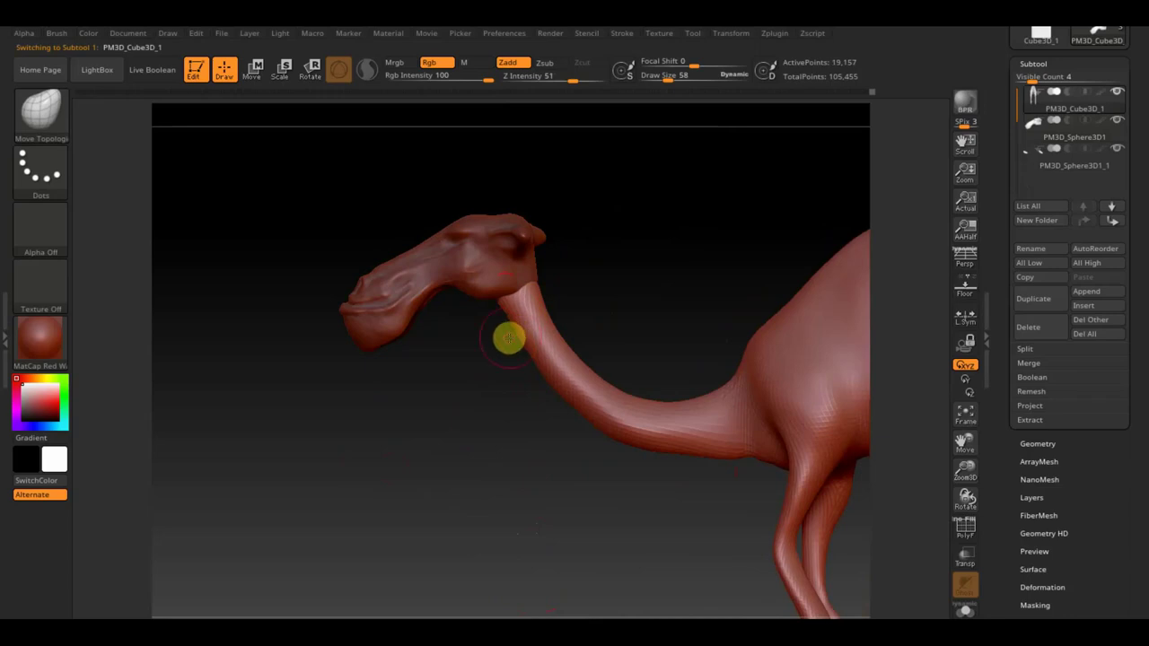
Rotate and zoom around the whole camel, centring it facing the viewer.
mouse_move(505, 302)
right_mouse_down()
mouse_move(492, 349)
mouse_move(508, 250)
mouse_move(480, 469)
mouse_move(400, 393)
right_mouse_up()
mouse_move(467, 423)
right_mouse_down("alt")
mouse_move(396, 444)
mouse_move(529, 455)
mouse_move(631, 437)
right_mouse_up("alt")
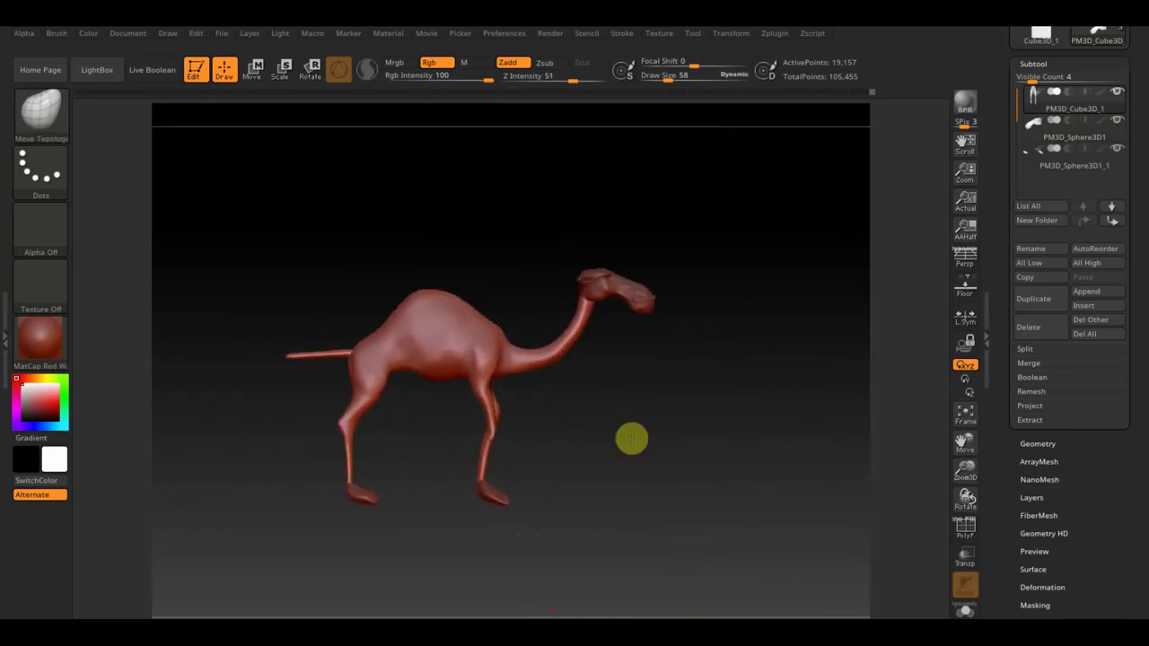
mouse_move(281, 356)
right_mouse_down()
mouse_move(282, 392)
mouse_move(175, 431)
mouse_move(308, 393)
right_mouse_up()
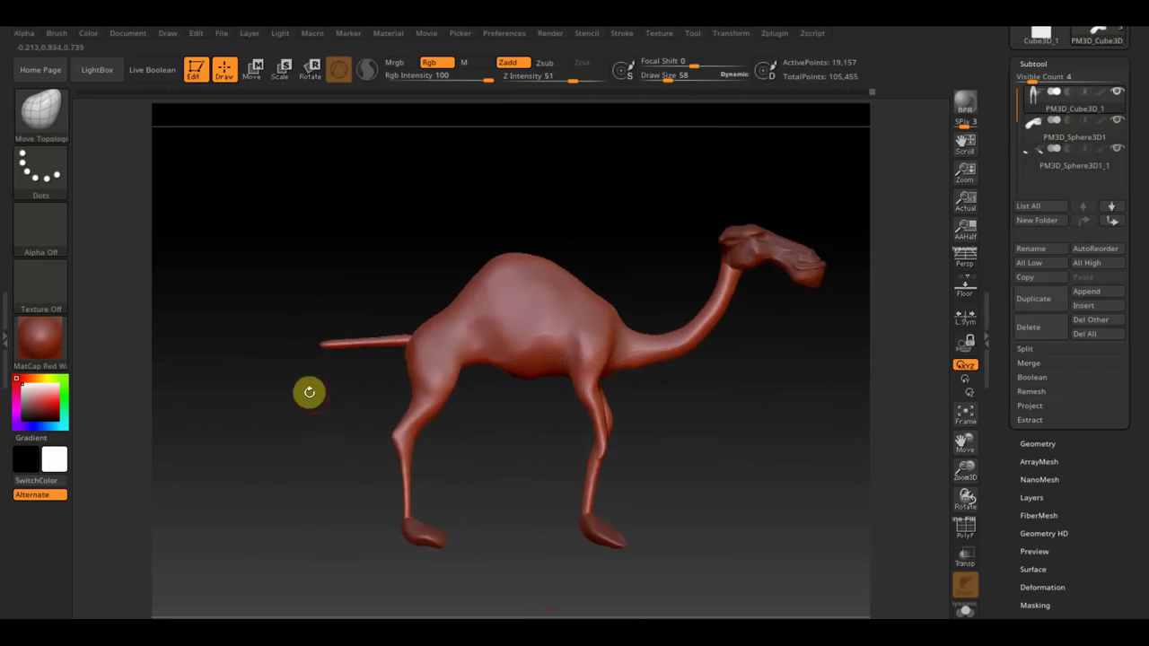
right_click_drag(377, 386, 677, 457)
mouse_move(569, 439)
right_mouse_down()
mouse_move(641, 461)
mouse_move(611, 479)
right_mouse_up()
Choose the ClayBuildup brush, zoom in on the legs, and expand Tool > Geometry.
left_click(40, 110)
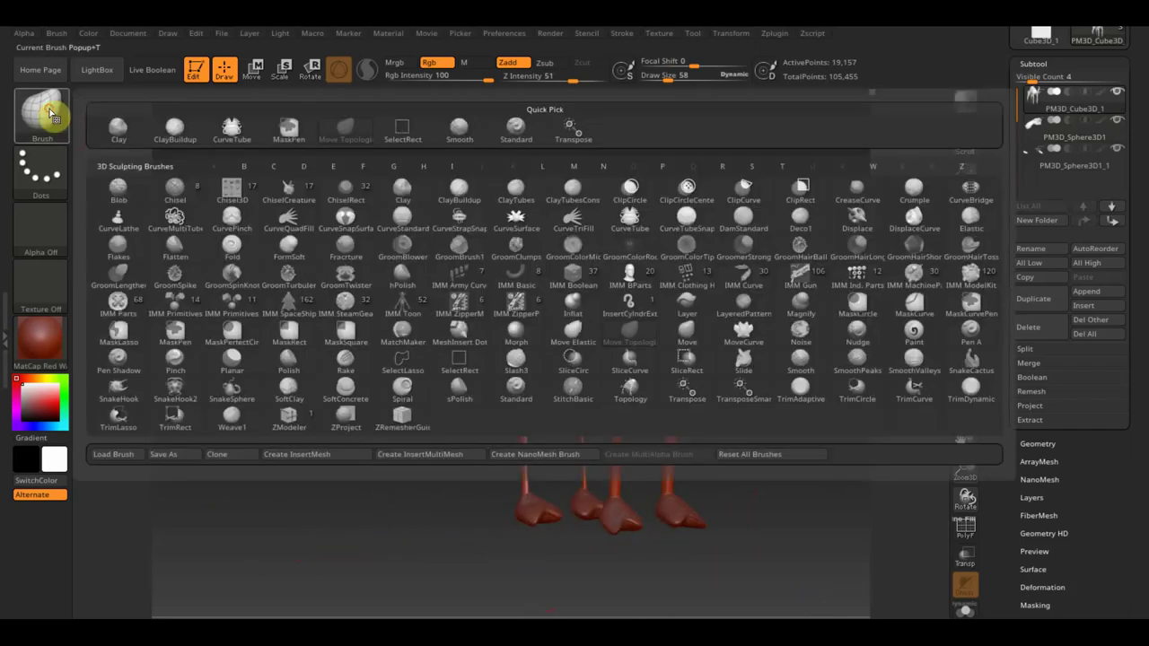
left_click(175, 128)
mouse_move(297, 375)
right_mouse_down("alt")
mouse_move(344, 451)
mouse_move(684, 467)
mouse_move(643, 308)
right_mouse_up("alt")
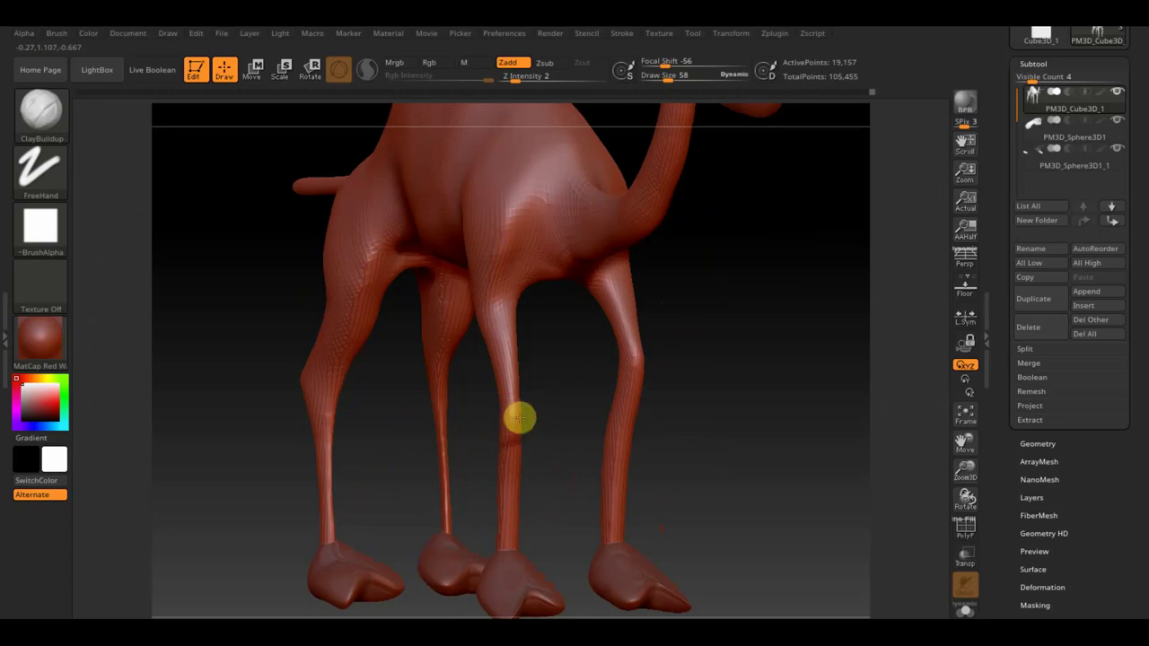
left_click(1037, 443)
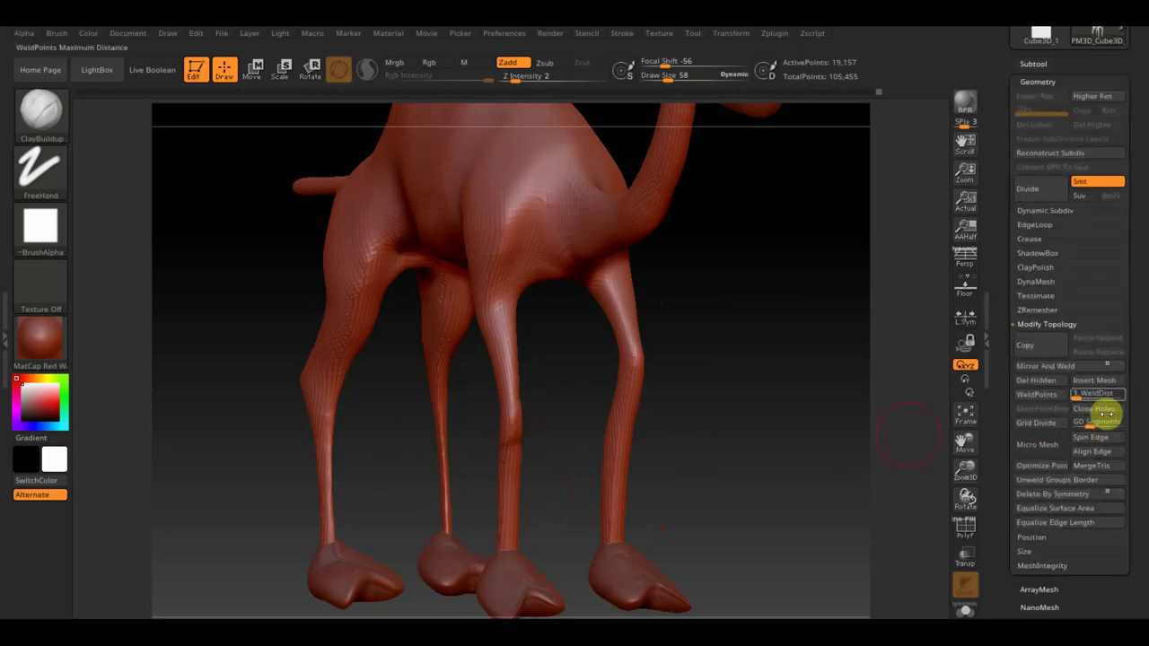
Weld the body mesh's points so active points drop to 19,046.
left_click(1037, 394)
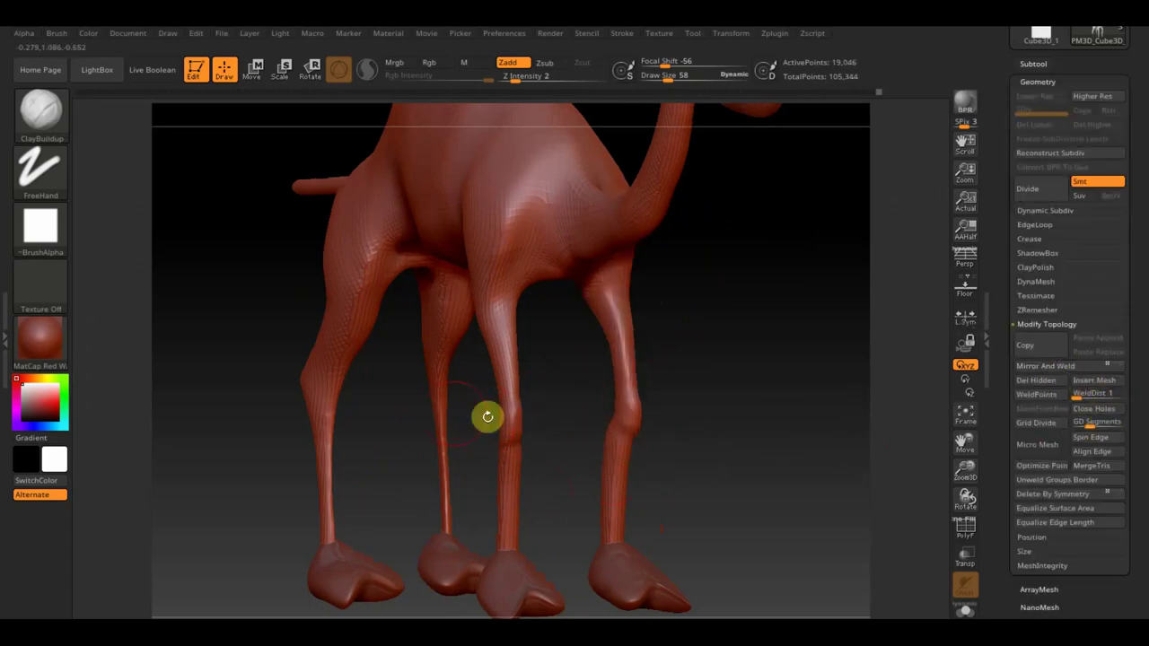
mouse_move(315, 406)
left_mouse_down()
mouse_move(405, 431)
mouse_move(507, 435)
mouse_move(357, 431)
mouse_move(371, 531)
mouse_move(403, 490)
left_mouse_up()
mouse_move(318, 475)
left_mouse_down()
mouse_move(260, 441)
mouse_move(470, 413)
mouse_move(421, 413)
mouse_move(323, 457)
left_mouse_up()
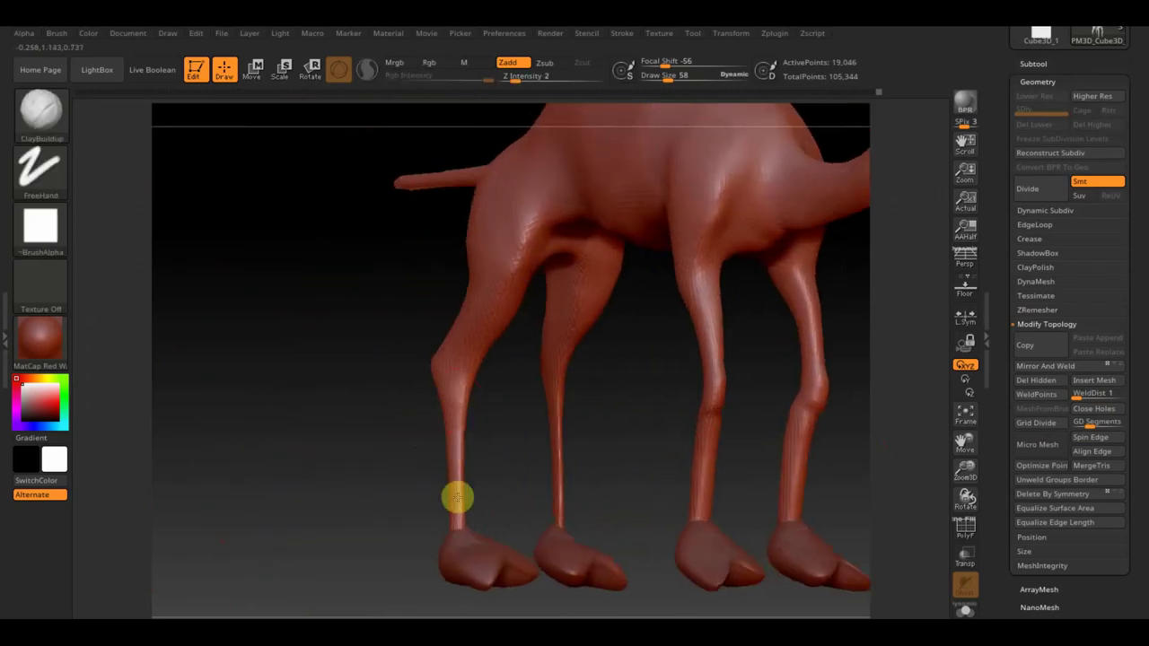
mouse_move(407, 513)
left_mouse_down()
mouse_move(493, 515)
mouse_move(485, 488)
mouse_move(585, 494)
left_mouse_up()
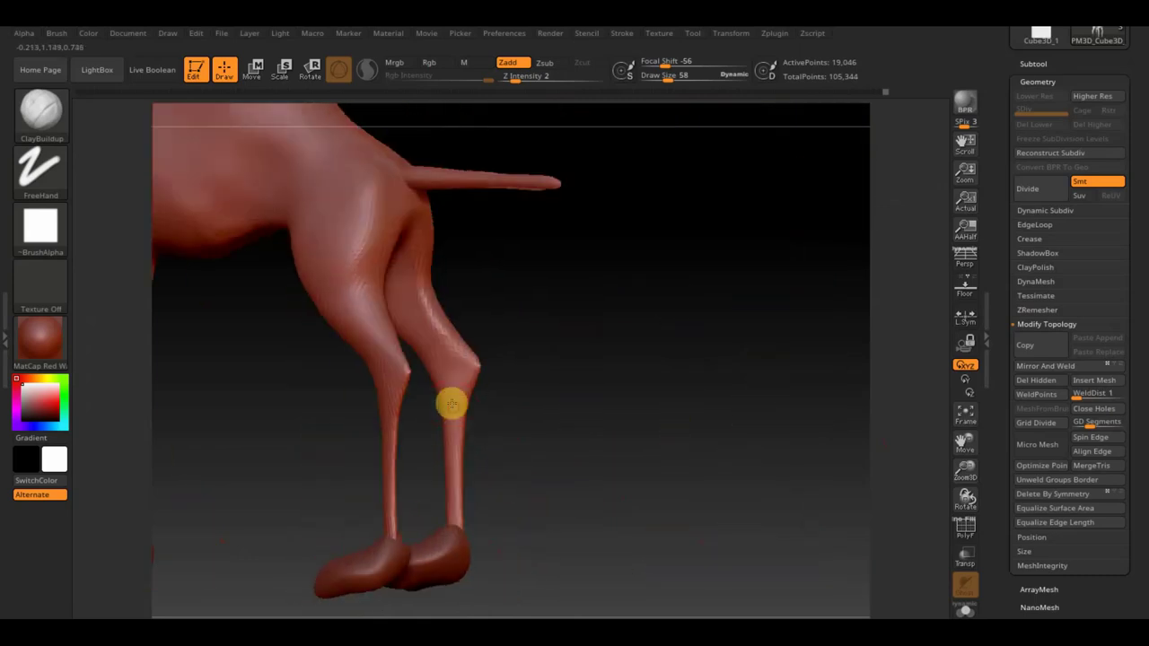
Build up the hind knee with ClayBuildup and mask the lower part of a front leg.
left_click_drag(465, 382, 456, 401)
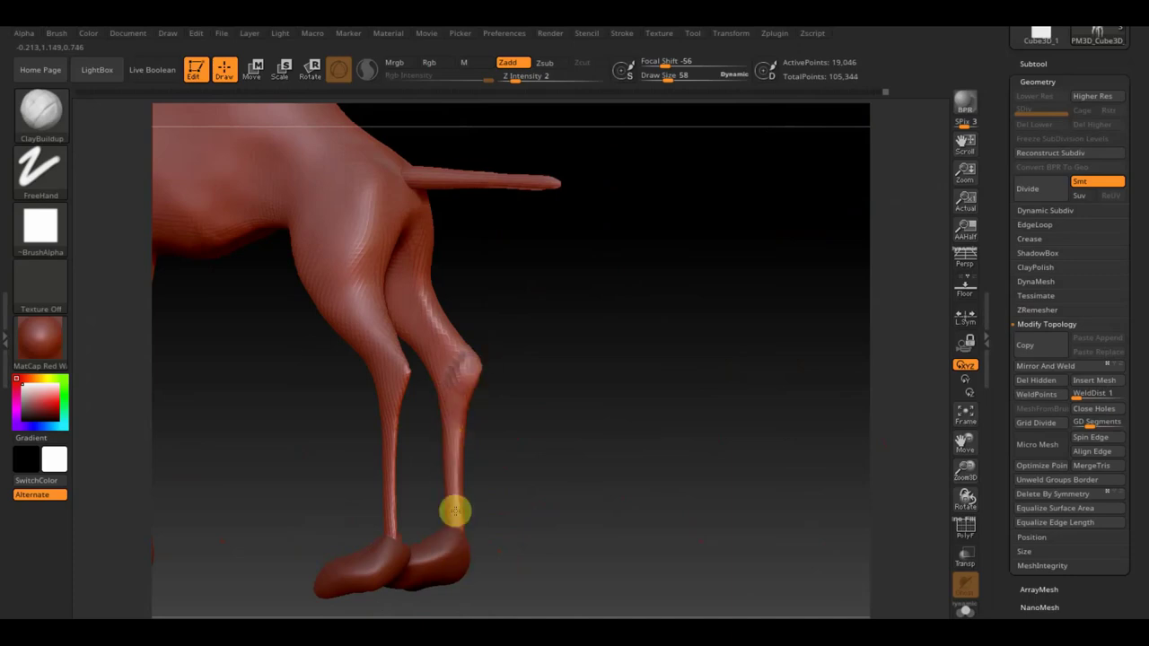
left_click_drag(464, 536, 487, 495)
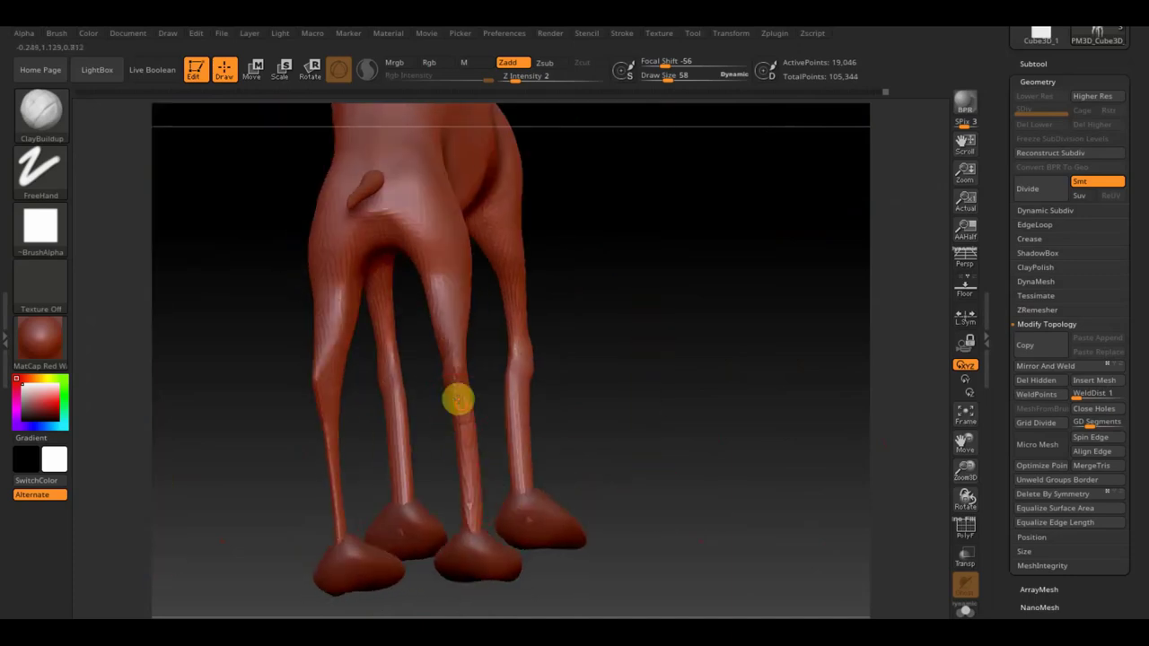
left_click_drag(639, 315, 601, 341)
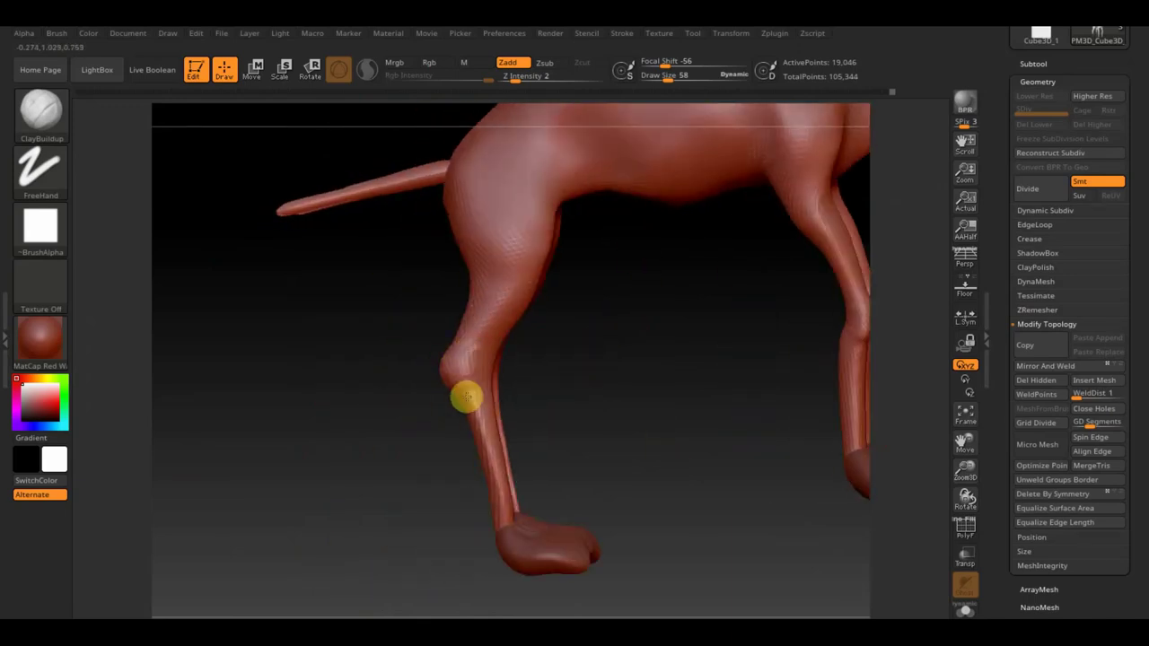
mouse_move(610, 413)
left_mouse_down()
mouse_move(652, 431)
mouse_move(421, 470)
left_mouse_up()
mouse_move(671, 567)
left_mouse_down("ctrl")
mouse_move(502, 519)
mouse_move(526, 416)
mouse_move(533, 431)
left_mouse_up("ctrl")
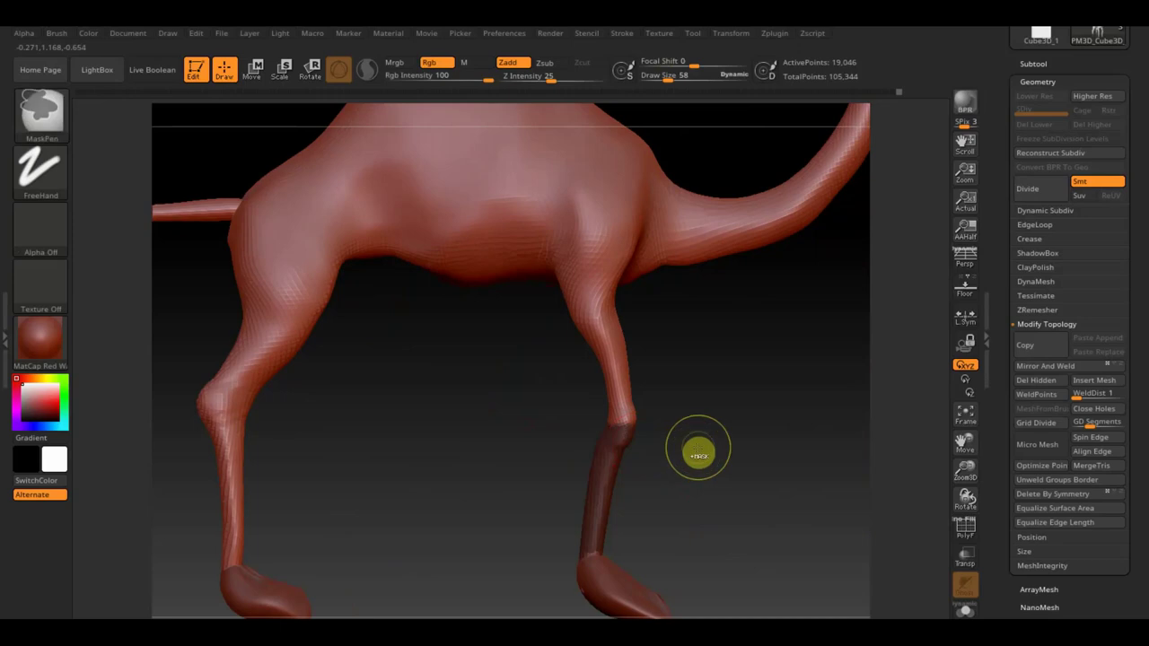
Invert the mask, inflate the lower front leg to 12, then clear the mask.
left_click(698, 449, "ctrl")
scroll(1123, 503, "down", 5)
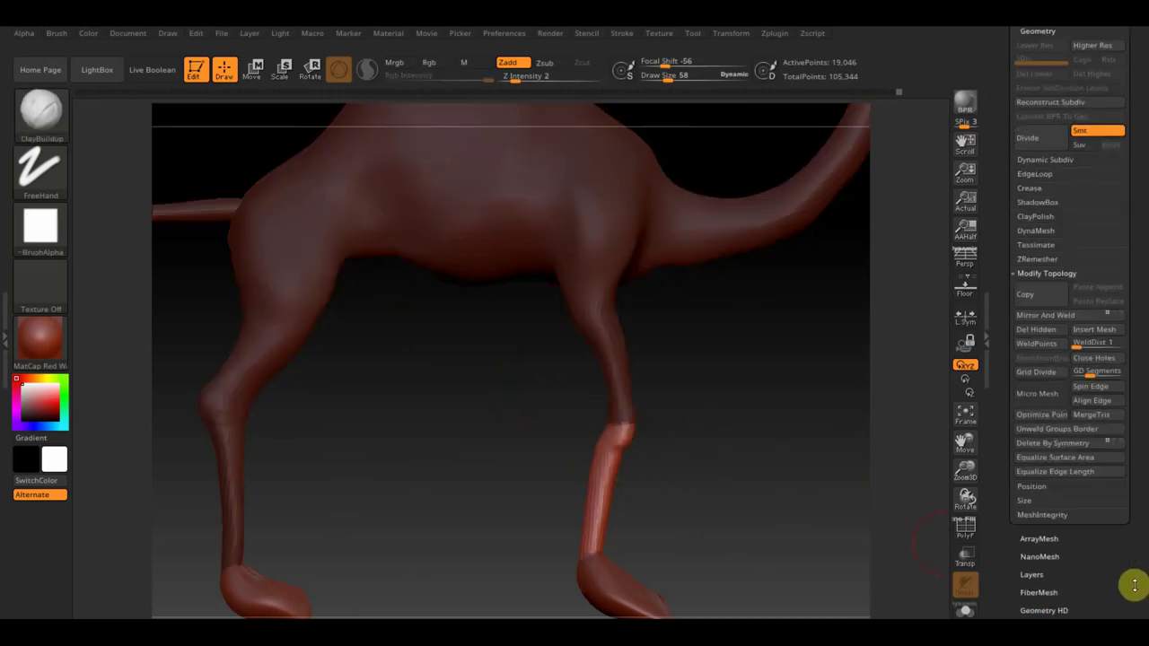
left_click(1056, 503)
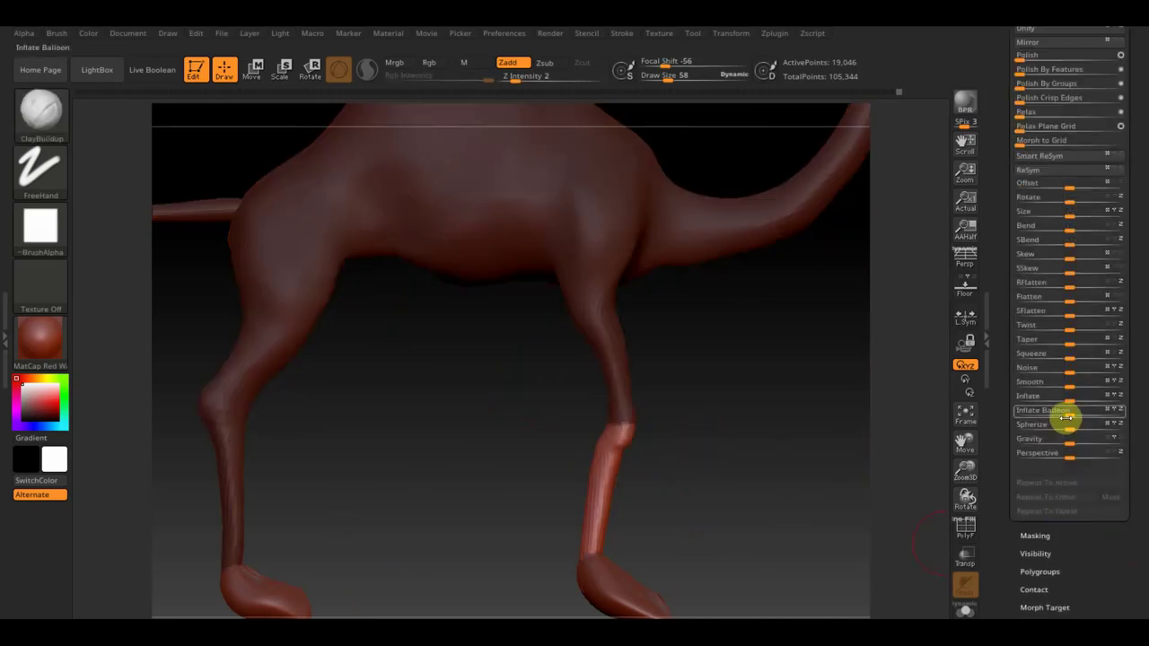
left_click_drag(1073, 398, 1076, 398)
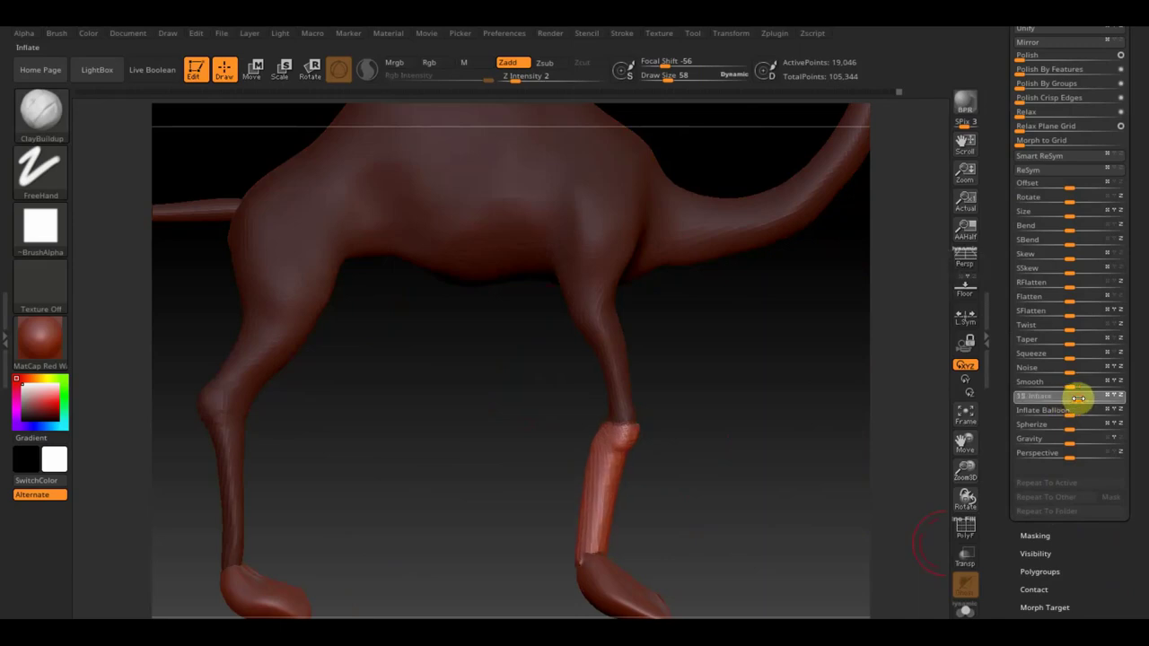
mouse_move(703, 398)
left_mouse_down("ctrl")
mouse_move(657, 430)
mouse_move(598, 536)
left_mouse_up("ctrl")
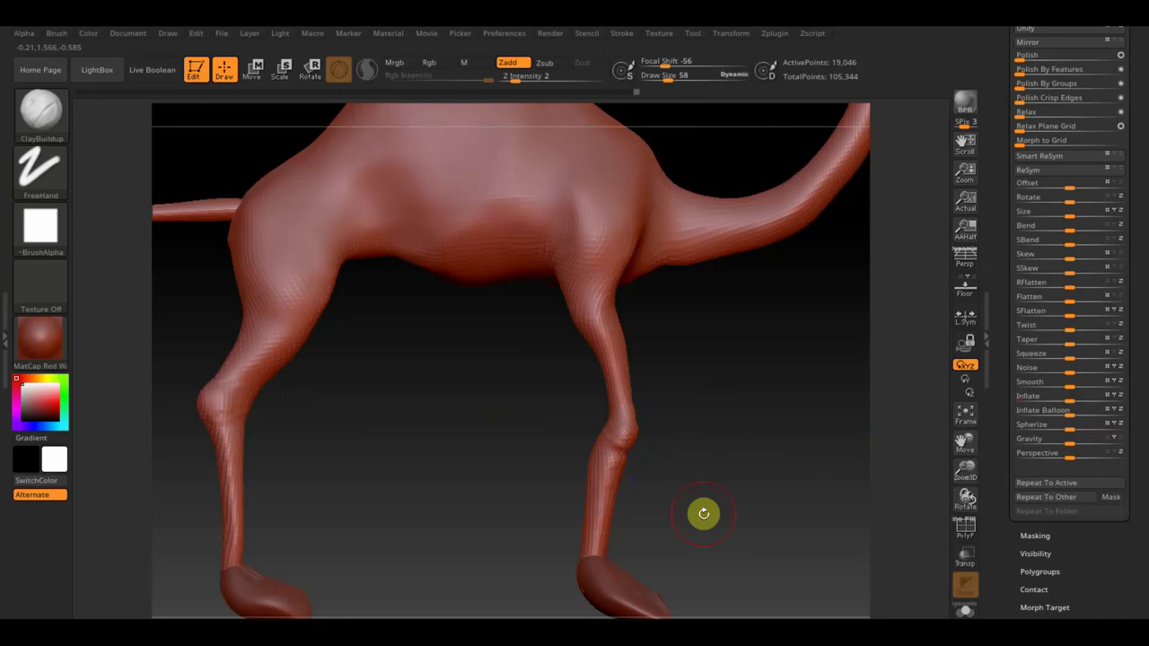
Zoom out on the whole camel and scroll the Tool palette back to Geometry.
mouse_move(667, 361)
left_mouse_down()
mouse_move(656, 347)
mouse_move(677, 403)
left_mouse_up()
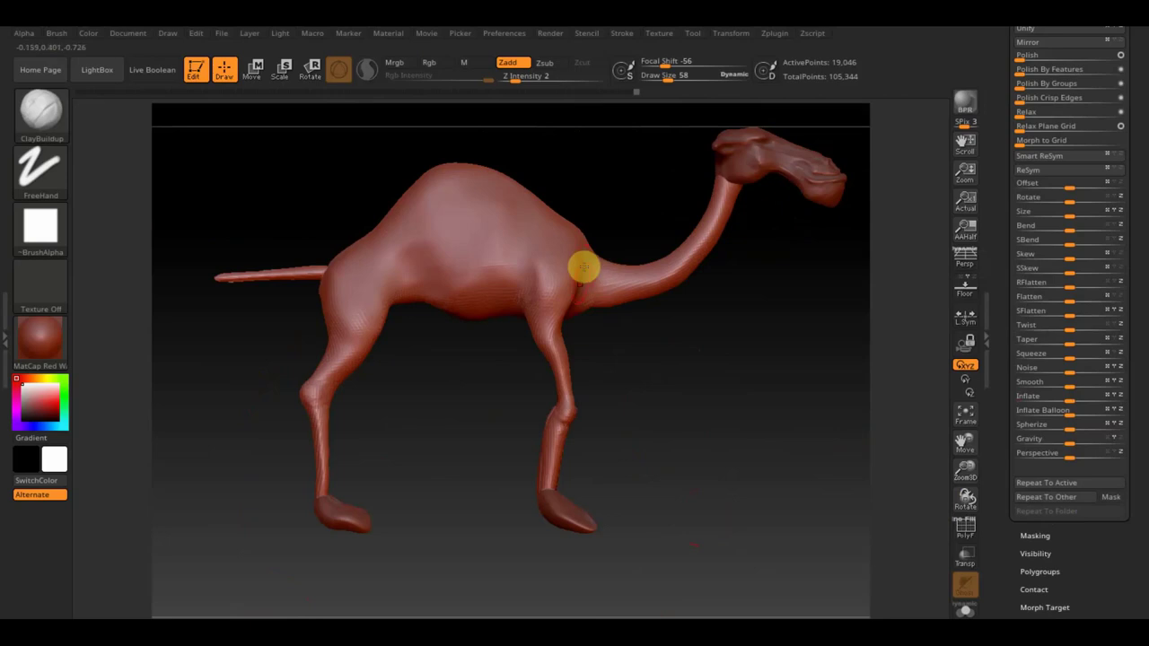
mouse_move(600, 289)
left_mouse_down()
mouse_move(688, 359)
mouse_move(664, 385)
left_mouse_up()
scroll(1142, 305, "up", 2)
scroll(1142, 306, "up", 5)
left_click(1045, 220)
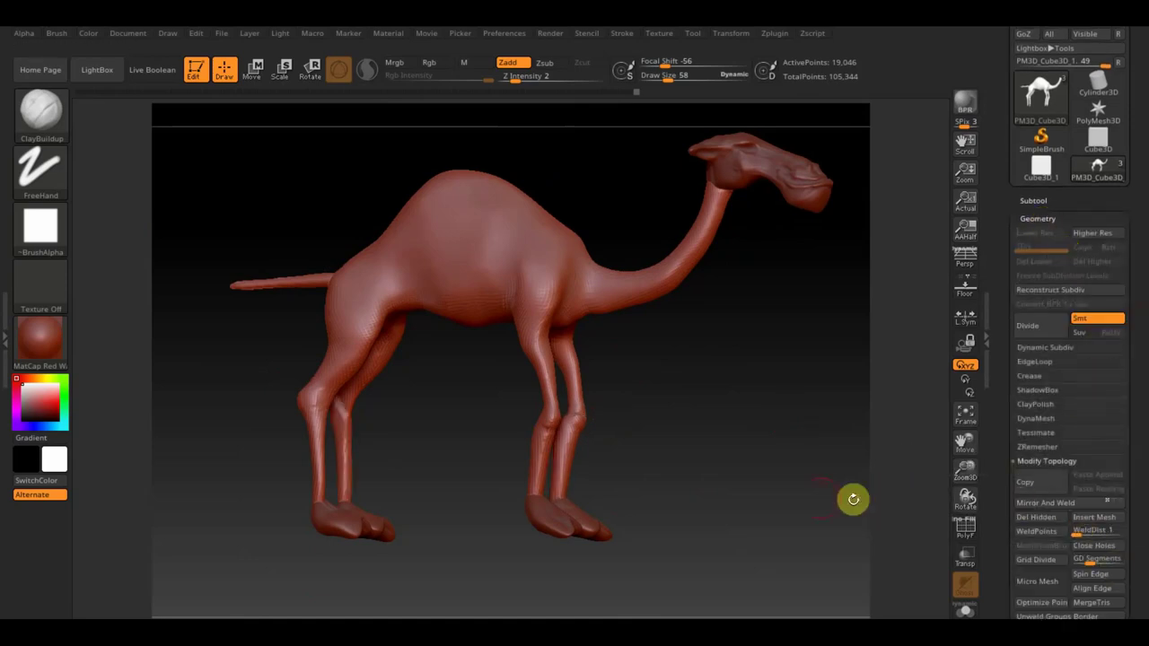
Orbit the camel through three-quarter, side and head-on views, ending side-on.
mouse_move(698, 486)
left_mouse_down()
mouse_move(446, 383)
mouse_move(444, 393)
left_mouse_up()
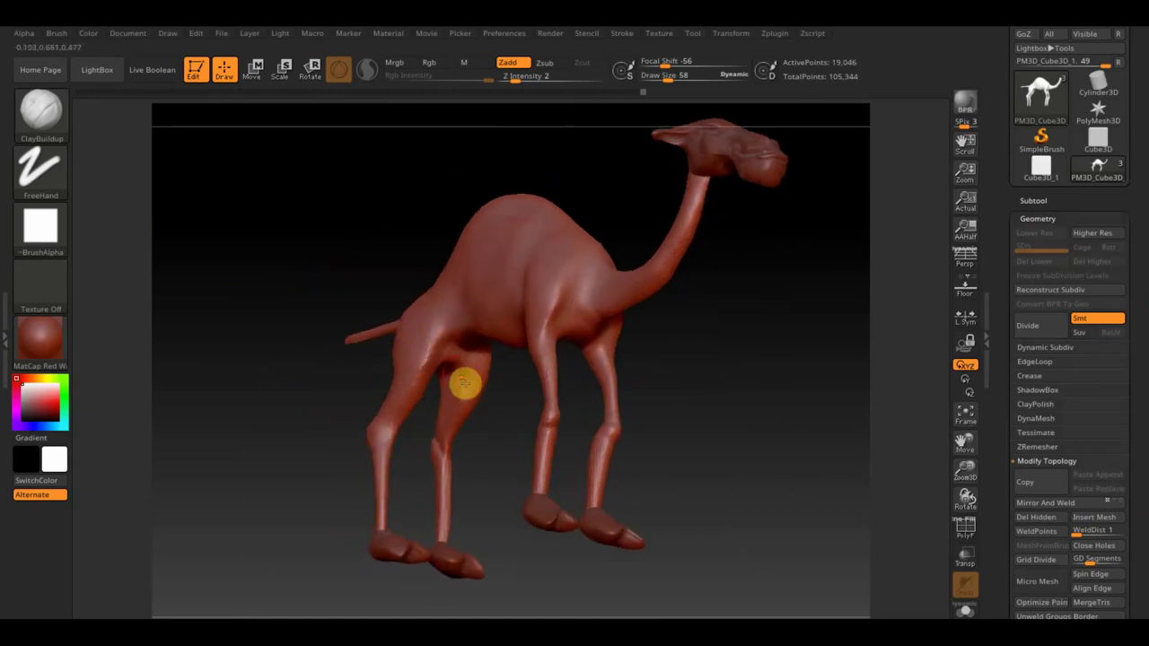
left_click_drag(486, 395, 444, 367)
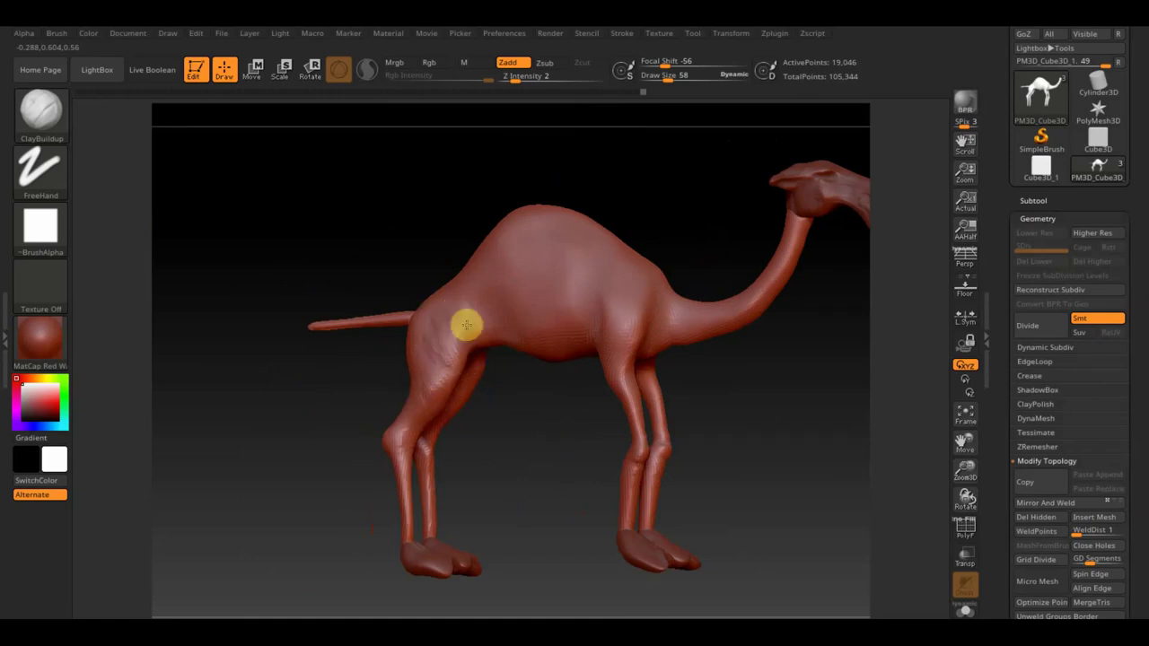
mouse_move(396, 364)
left_mouse_down()
mouse_move(311, 377)
mouse_move(376, 384)
left_mouse_up()
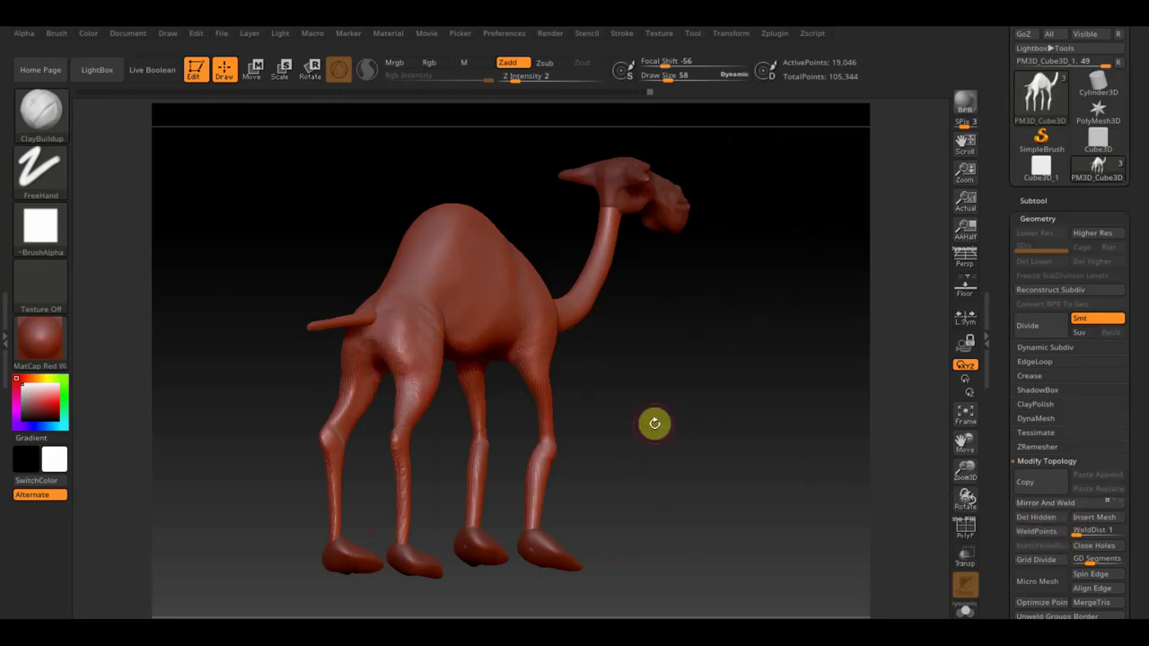
left_click_drag(692, 361, 667, 371)
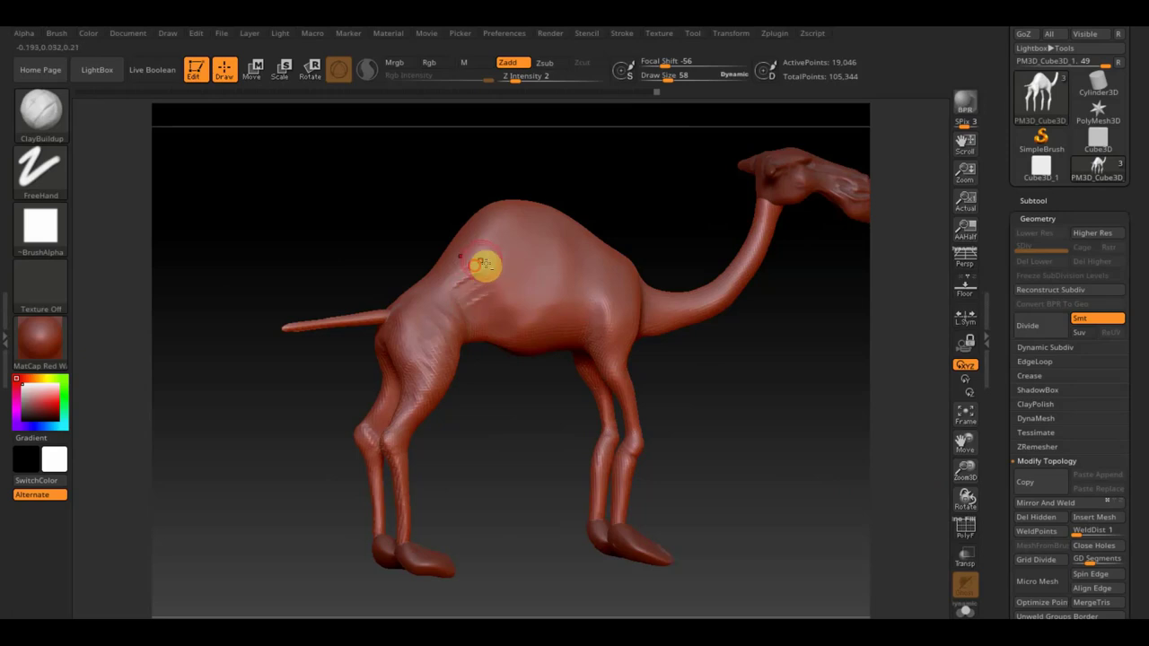
Add ClayBuildup strokes over the hump and flanks, checking both sides and the rear.
left_click_drag(546, 386, 548, 440)
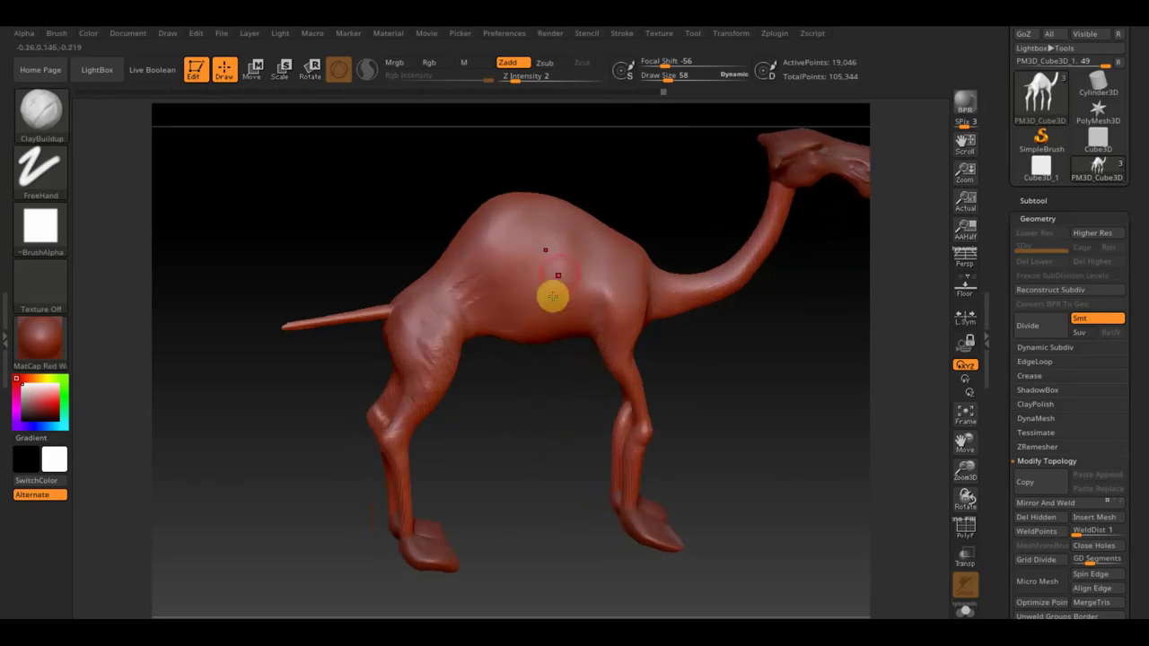
mouse_move(567, 261)
left_mouse_down()
mouse_move(465, 262)
mouse_move(603, 228)
mouse_move(477, 246)
mouse_move(552, 269)
left_mouse_up()
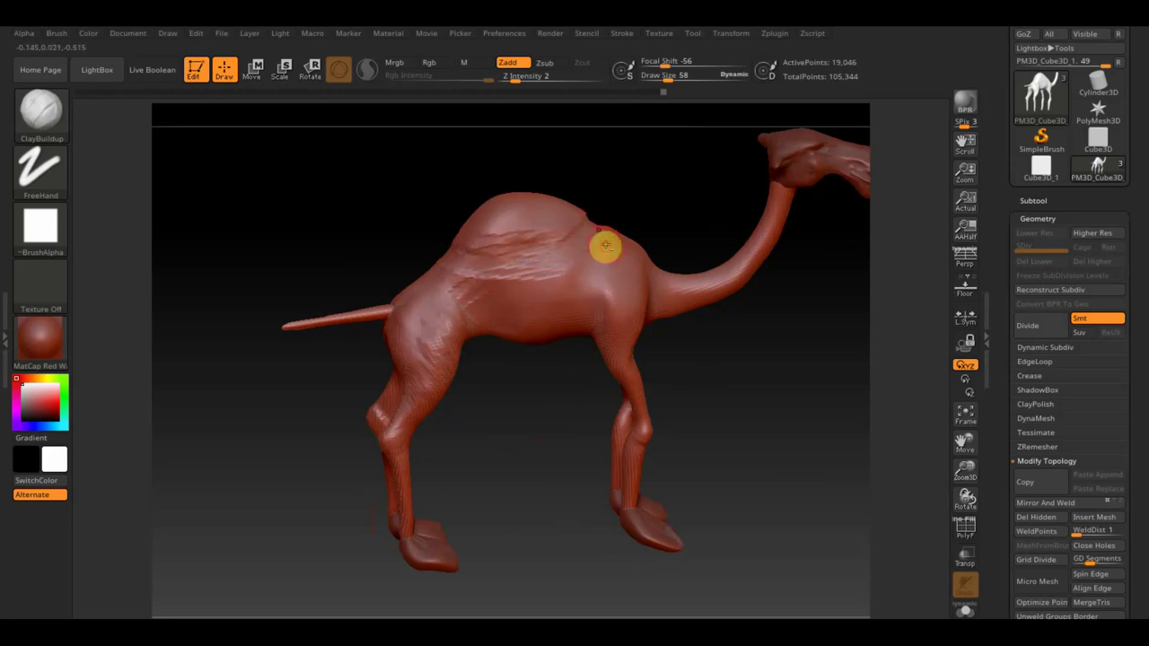
mouse_move(766, 342)
left_mouse_down()
mouse_move(745, 382)
mouse_move(731, 371)
left_mouse_up()
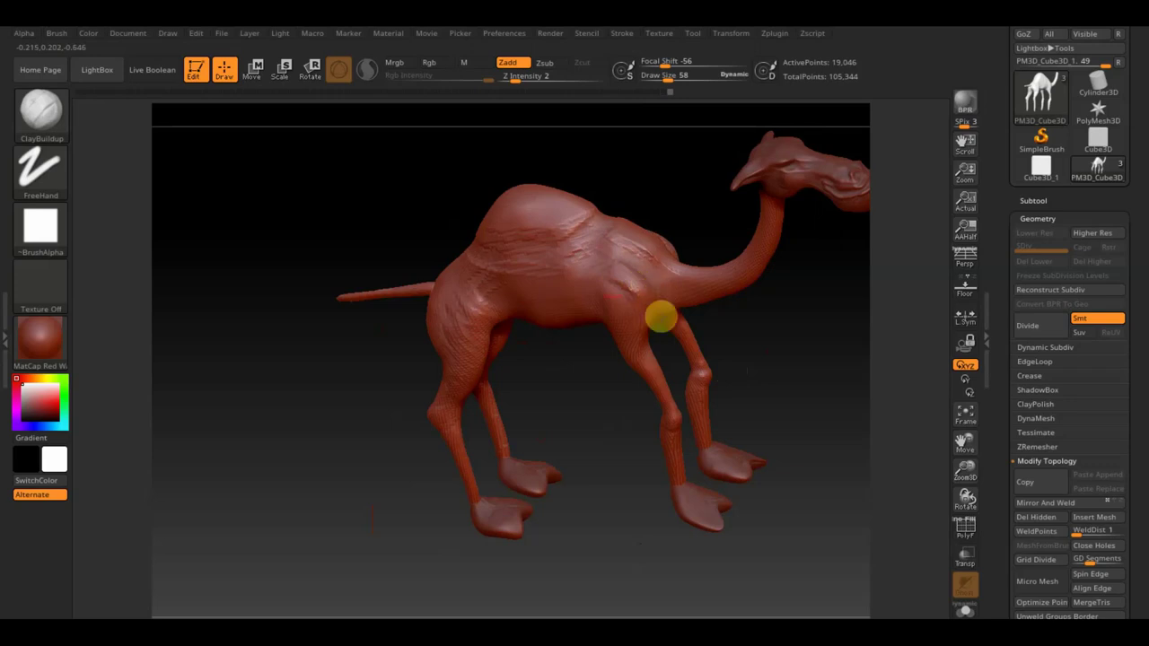
left_click_drag(795, 362, 833, 318)
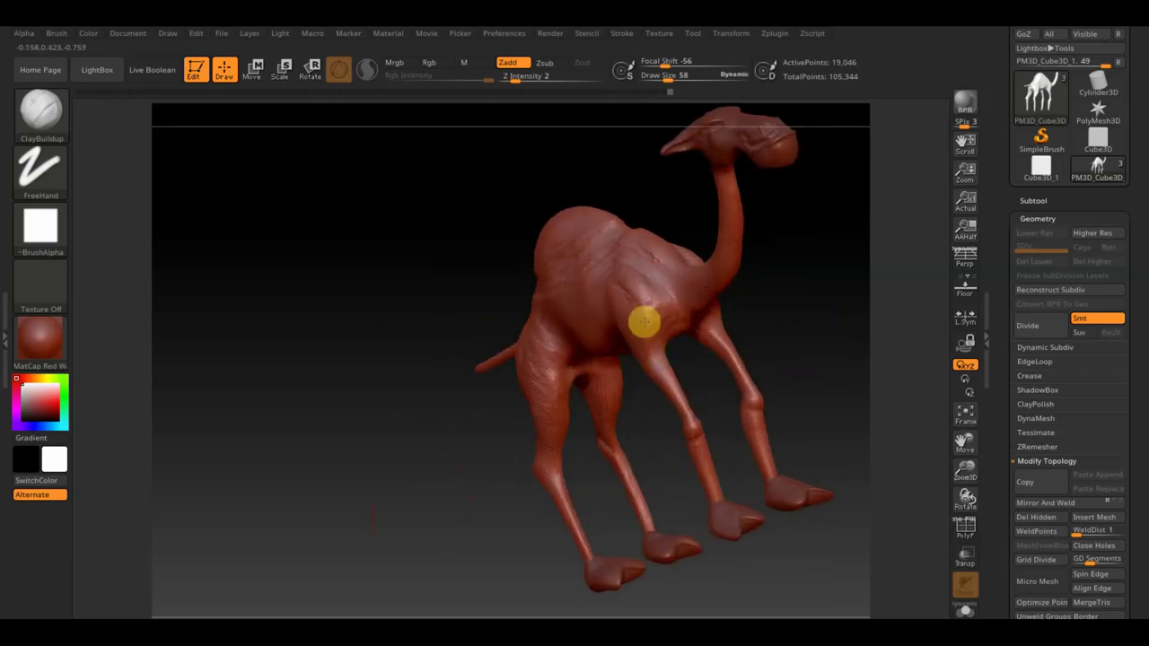
mouse_move(565, 377)
left_mouse_down()
mouse_move(644, 407)
mouse_move(647, 369)
left_mouse_up()
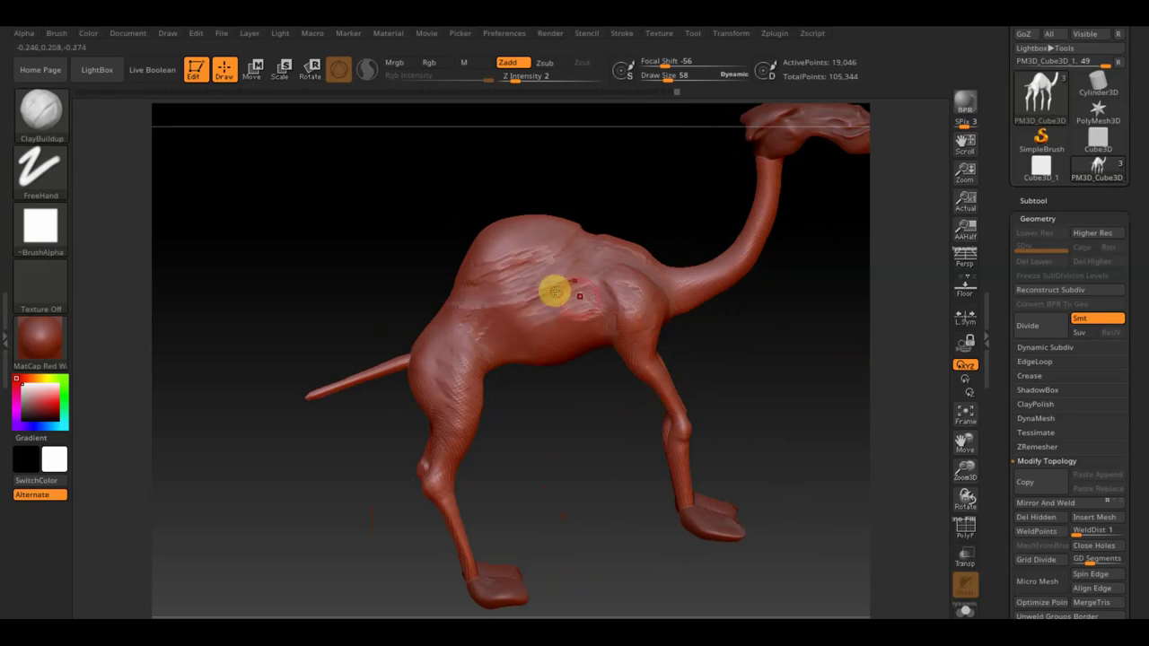
mouse_move(731, 359)
left_mouse_down()
mouse_move(726, 351)
mouse_move(764, 356)
mouse_move(767, 392)
mouse_move(703, 397)
mouse_move(760, 413)
mouse_move(616, 416)
left_mouse_up()
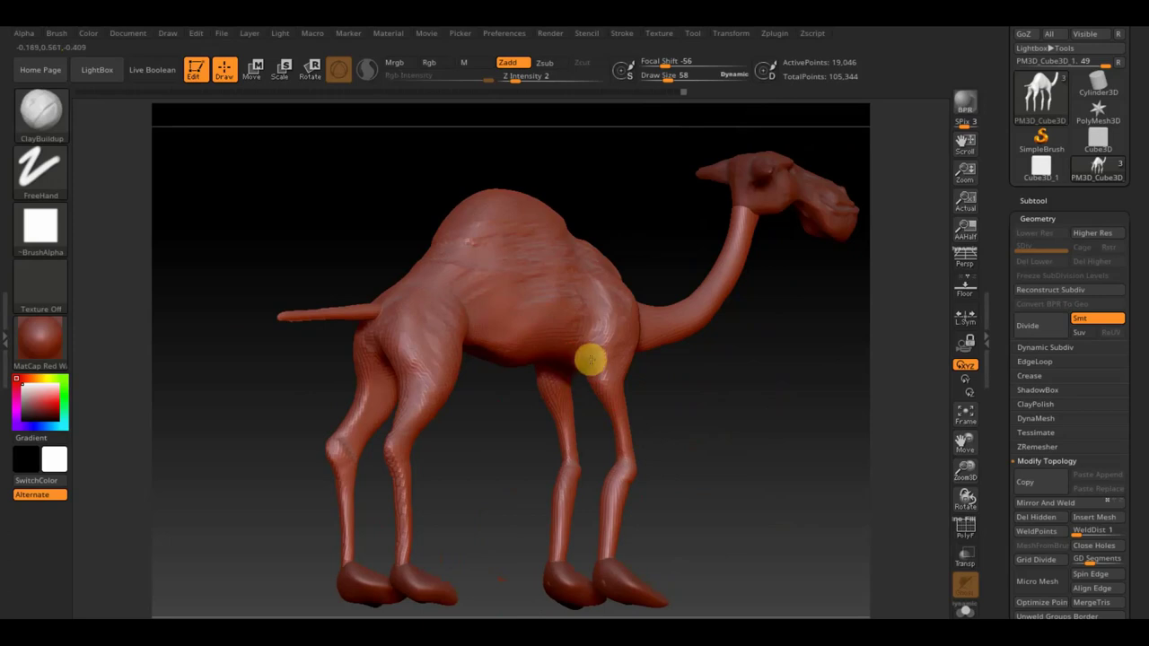
mouse_move(637, 400)
left_mouse_down()
mouse_move(664, 408)
mouse_move(718, 367)
mouse_move(703, 366)
left_mouse_up()
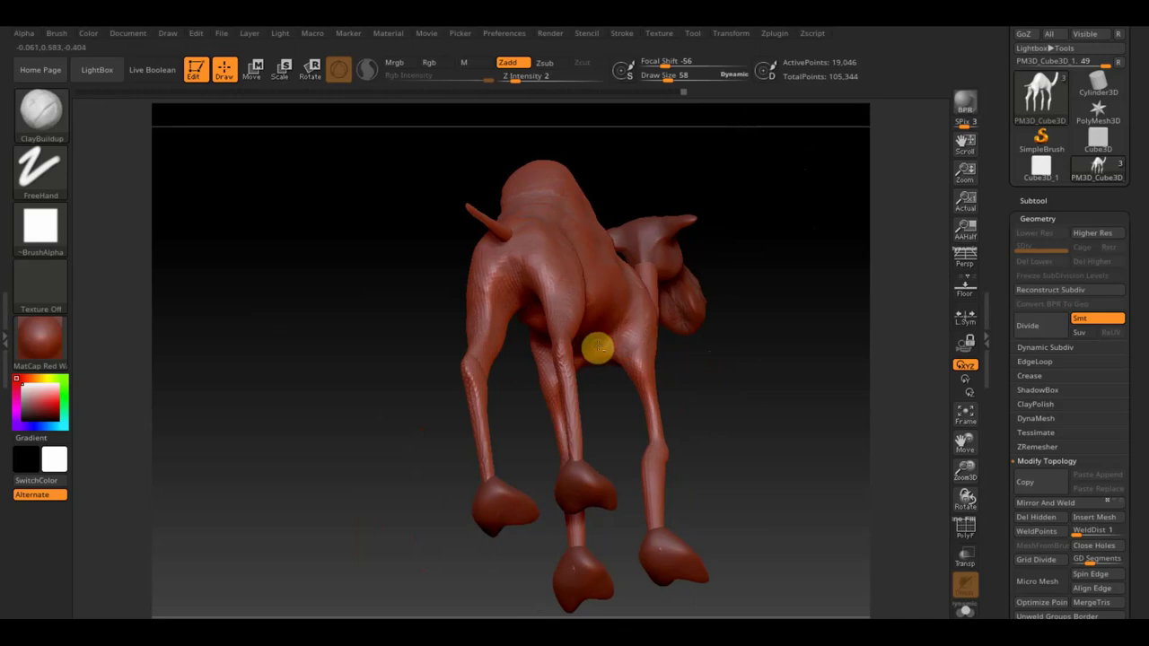
mouse_move(610, 356)
left_mouse_down()
mouse_move(738, 356)
mouse_move(700, 405)
mouse_move(694, 435)
left_mouse_up()
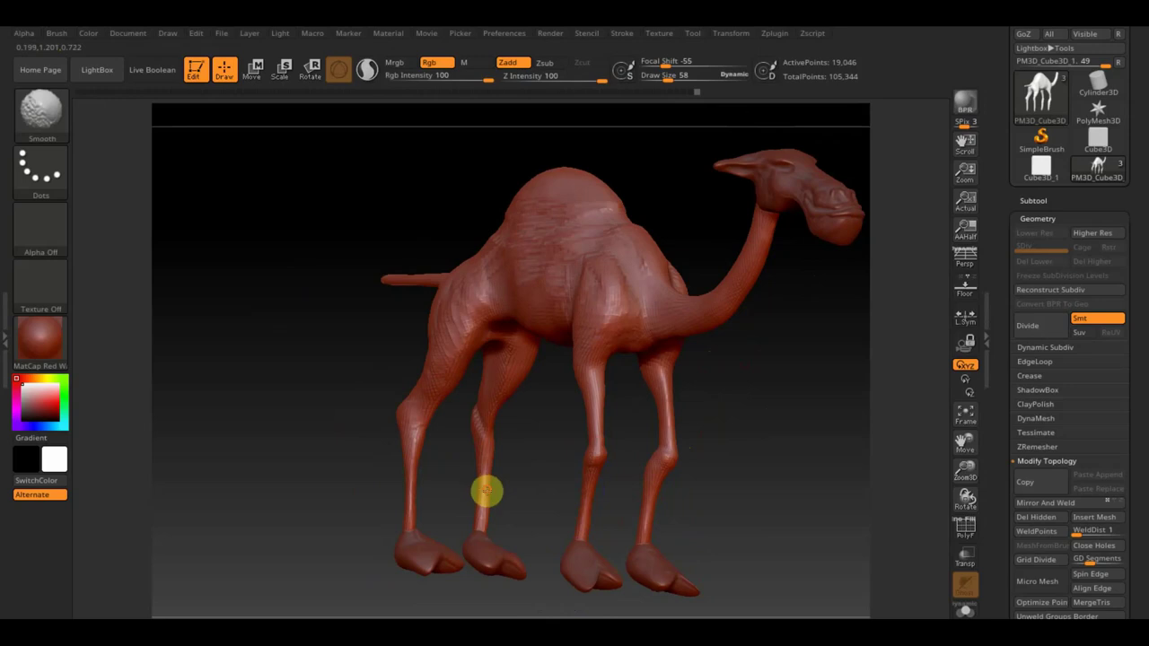
Alternate ClayBuildup and Shift-smooth passes while orbiting past the head and far legs.
key("shift")
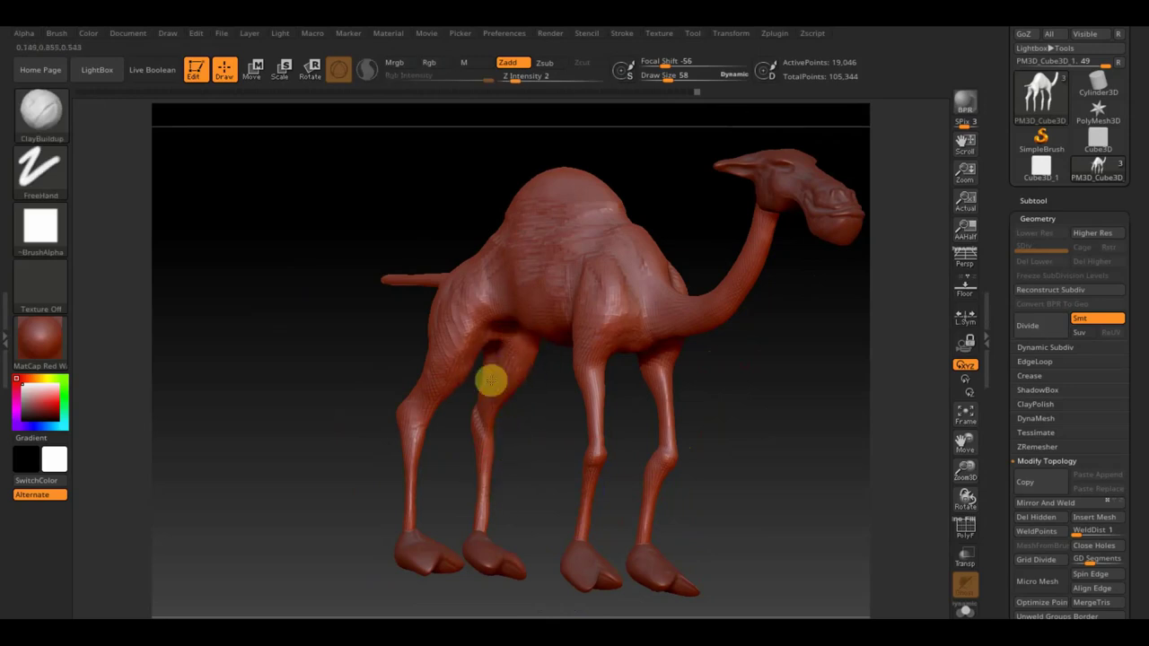
mouse_move(715, 354)
left_mouse_down()
mouse_move(723, 390)
mouse_move(703, 387)
left_mouse_up()
key("shift")
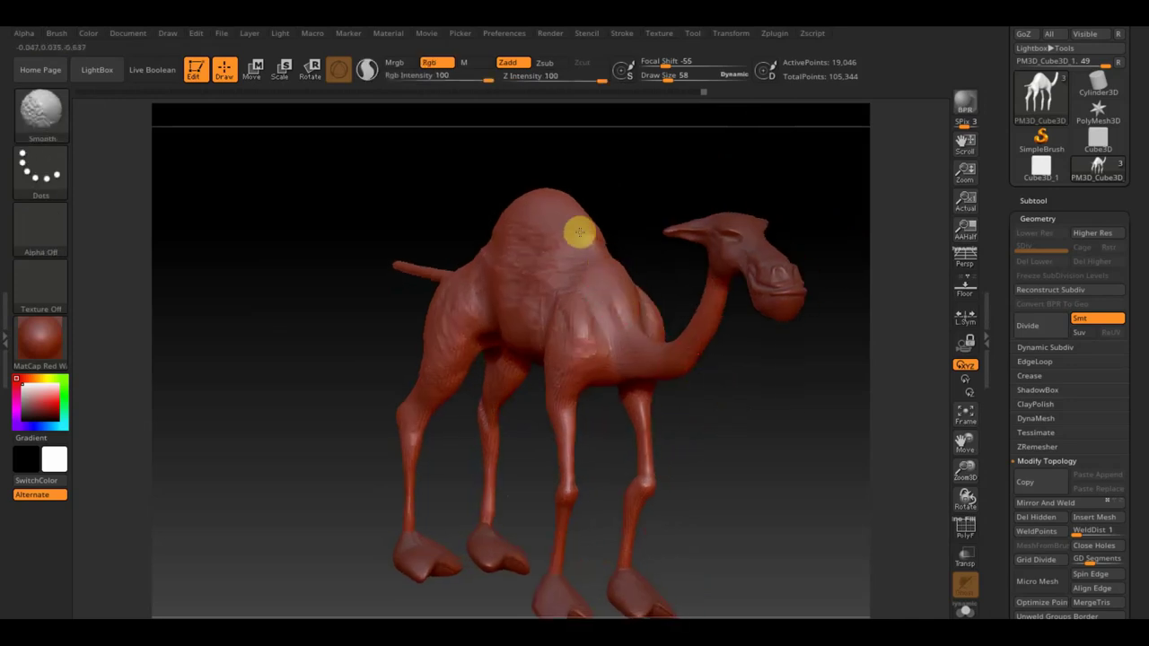
mouse_move(688, 398)
left_mouse_down()
mouse_move(677, 428)
mouse_move(634, 441)
left_mouse_up()
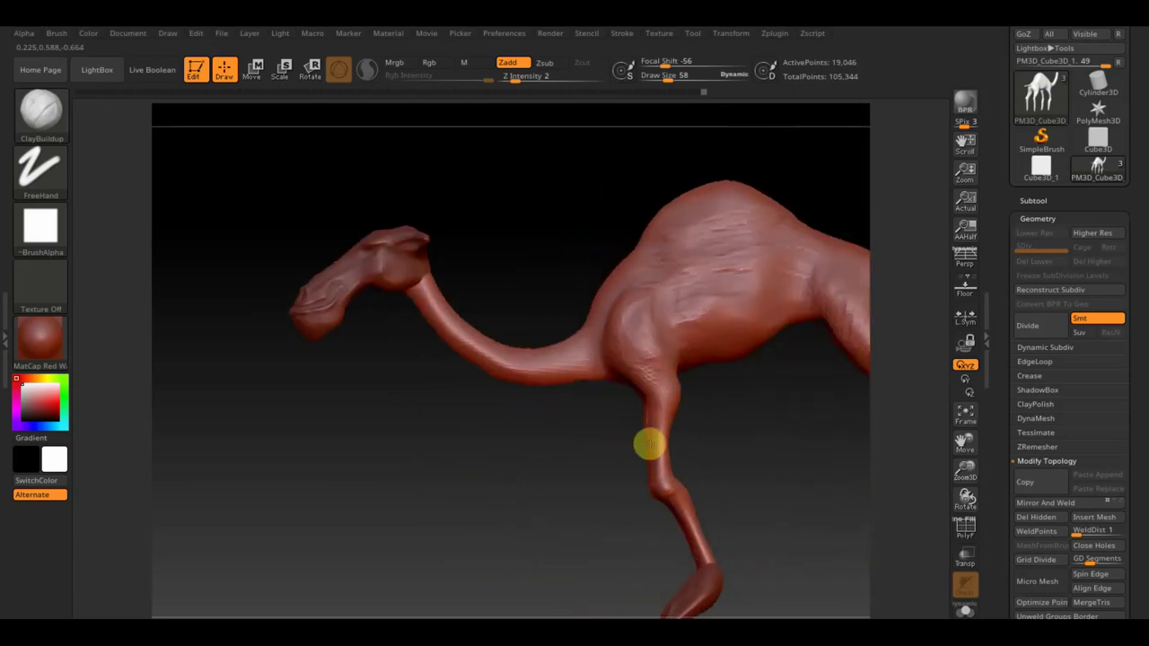
mouse_move(596, 290)
left_mouse_down()
mouse_move(590, 248)
mouse_move(620, 287)
left_mouse_up()
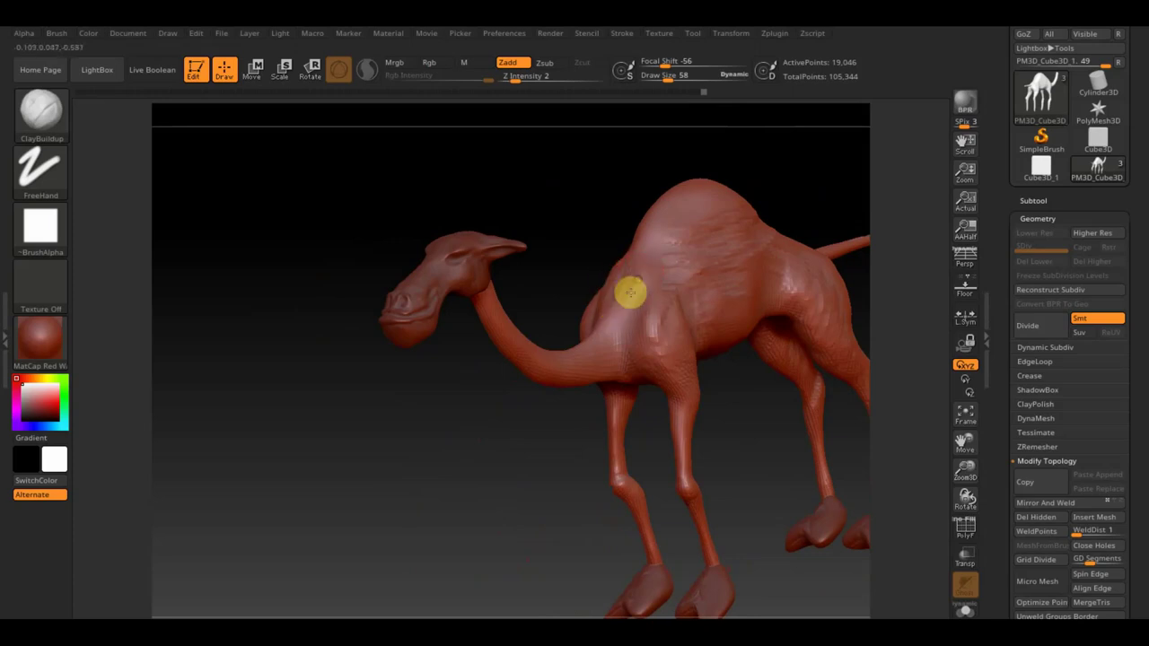
key("shift")
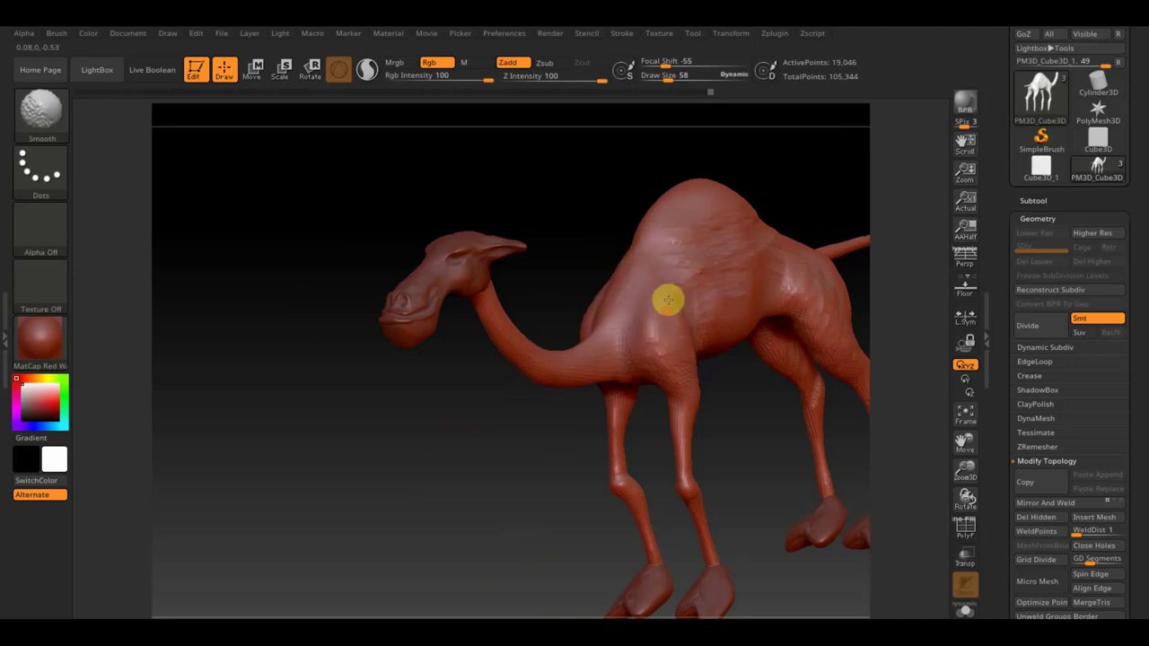
mouse_move(587, 221)
left_mouse_down()
mouse_move(655, 298)
mouse_move(625, 334)
left_mouse_up()
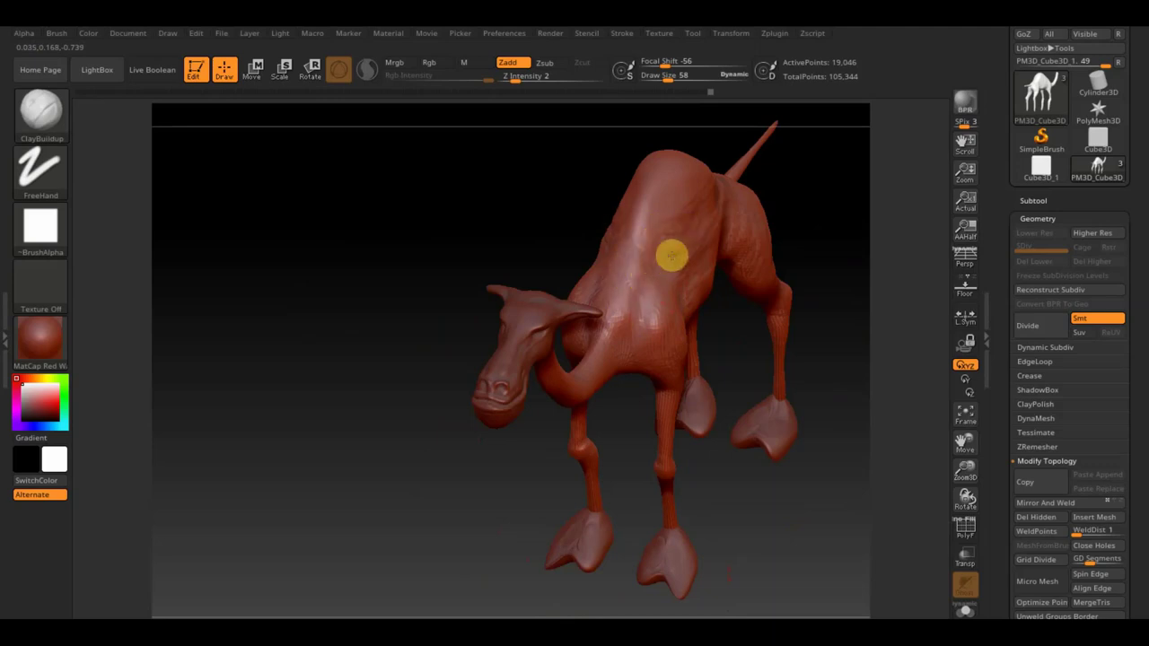
Build up and smooth the shoulder and chest, finishing on a full side view.
mouse_move(653, 266)
left_mouse_down()
mouse_move(674, 241)
mouse_move(659, 221)
mouse_move(649, 249)
mouse_move(662, 283)
left_mouse_up()
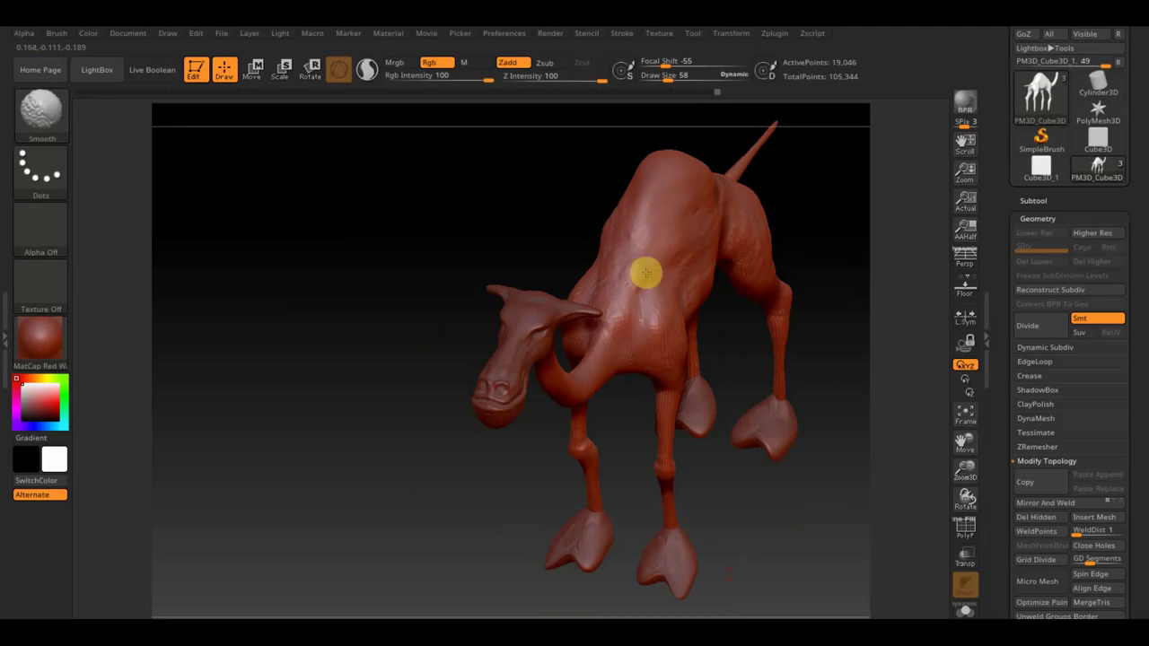
left_click_drag(551, 221, 531, 194)
mouse_move(647, 244)
left_mouse_down("shift")
mouse_move(627, 249)
mouse_move(598, 336)
mouse_move(554, 351)
mouse_move(614, 341)
left_mouse_up("shift")
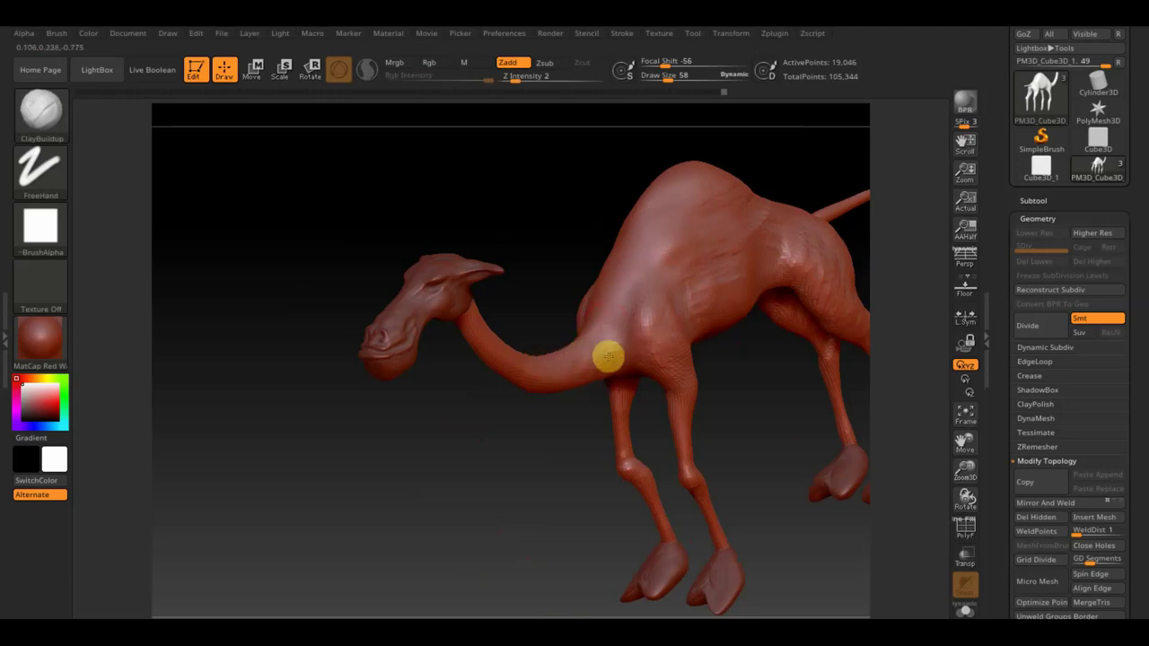
left_click_drag(607, 357, 615, 334)
mouse_move(569, 244)
left_mouse_down()
mouse_move(605, 243)
mouse_move(616, 187)
mouse_move(723, 320)
mouse_move(777, 326)
mouse_move(631, 344)
left_mouse_up()
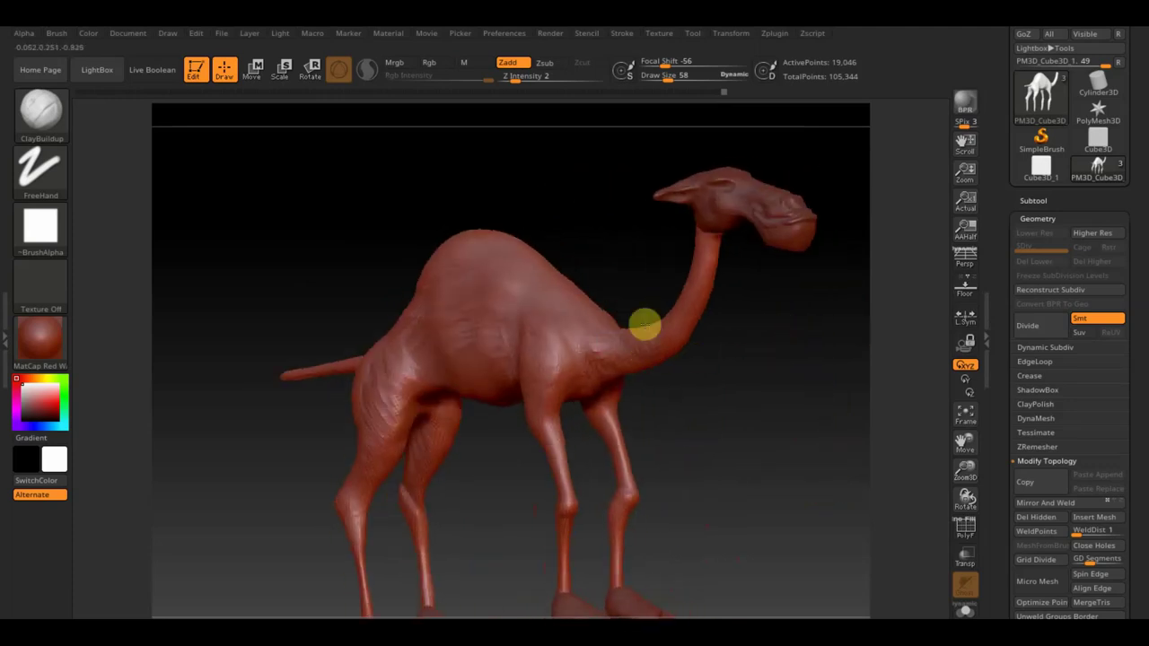
mouse_move(718, 359)
left_mouse_down()
mouse_move(787, 343)
mouse_move(775, 418)
left_mouse_up()
mouse_move(754, 472)
left_mouse_down()
mouse_move(707, 459)
mouse_move(712, 472)
mouse_move(672, 482)
mouse_move(692, 441)
left_mouse_up()
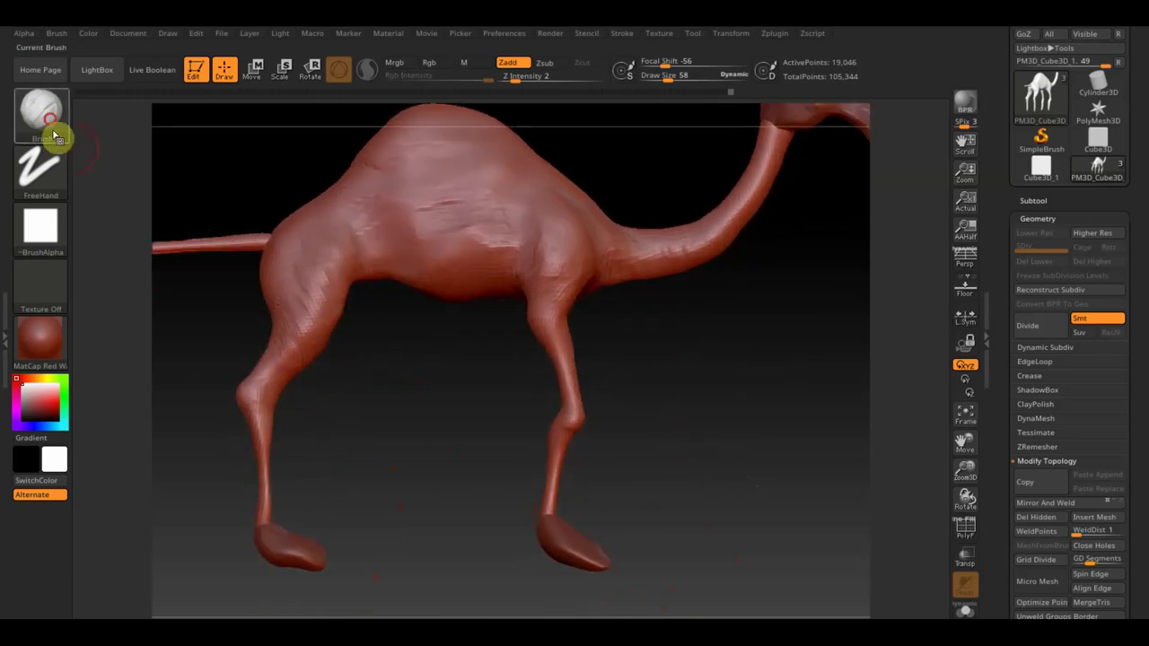
Reshape the front knee and upper front leg with Move Topological at sizes 169 and 114.
left_click(56, 131)
left_click(345, 129)
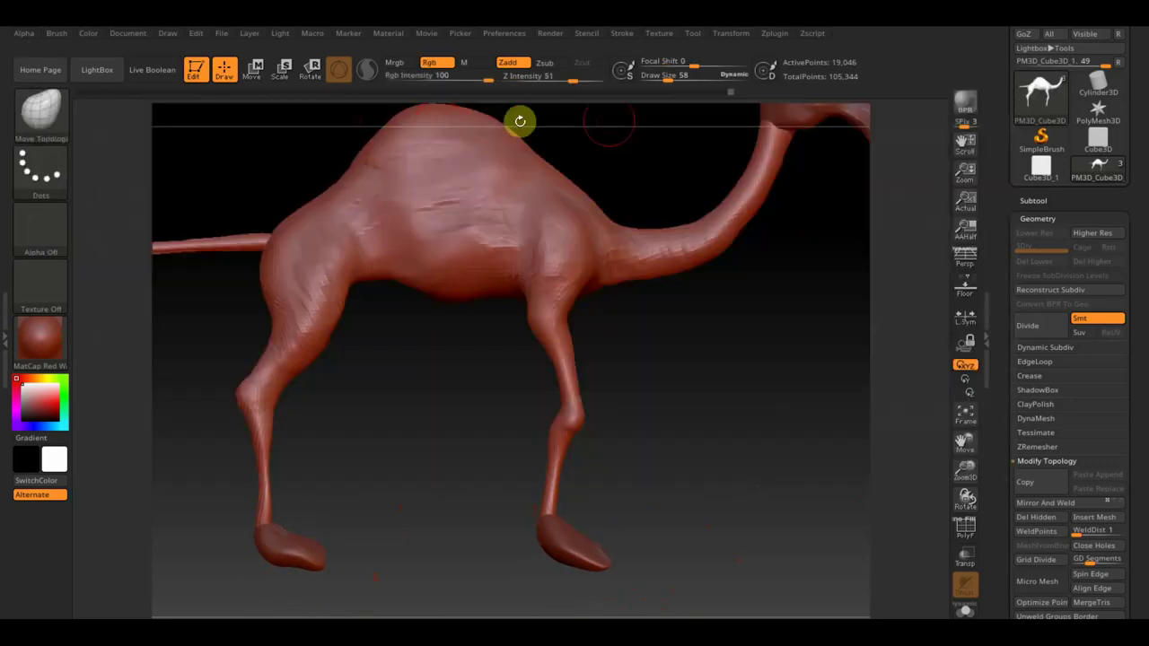
left_click_drag(672, 90, 687, 79)
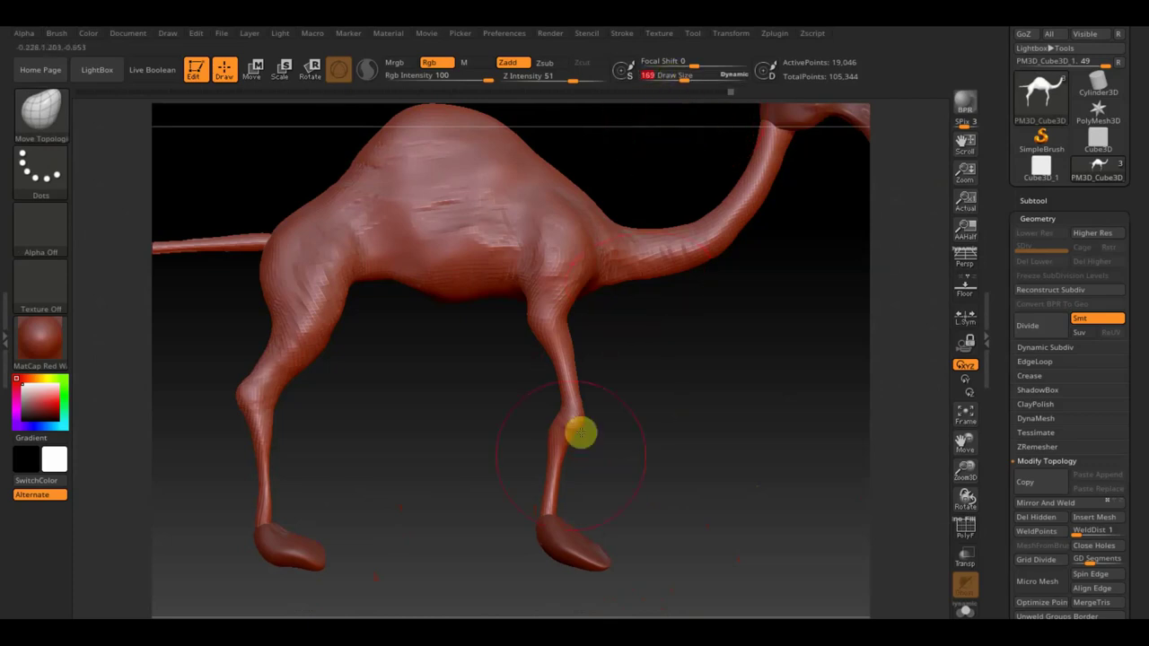
mouse_move(564, 460)
left_mouse_down()
mouse_move(569, 405)
mouse_move(582, 429)
left_mouse_up()
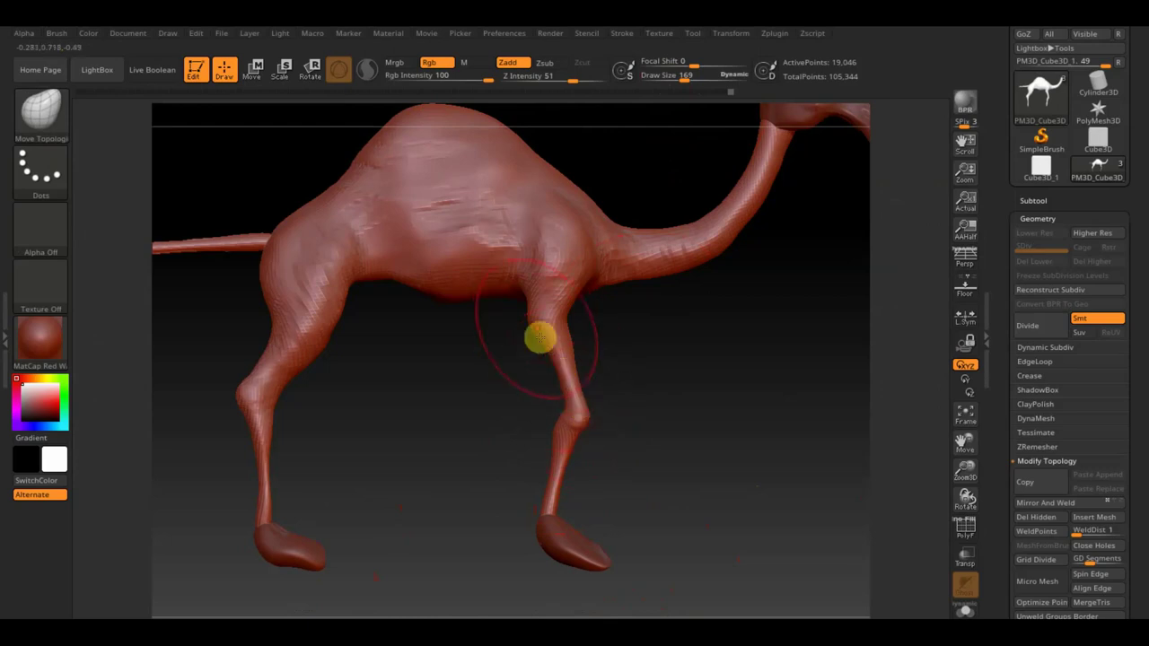
left_click_drag(689, 79, 679, 79)
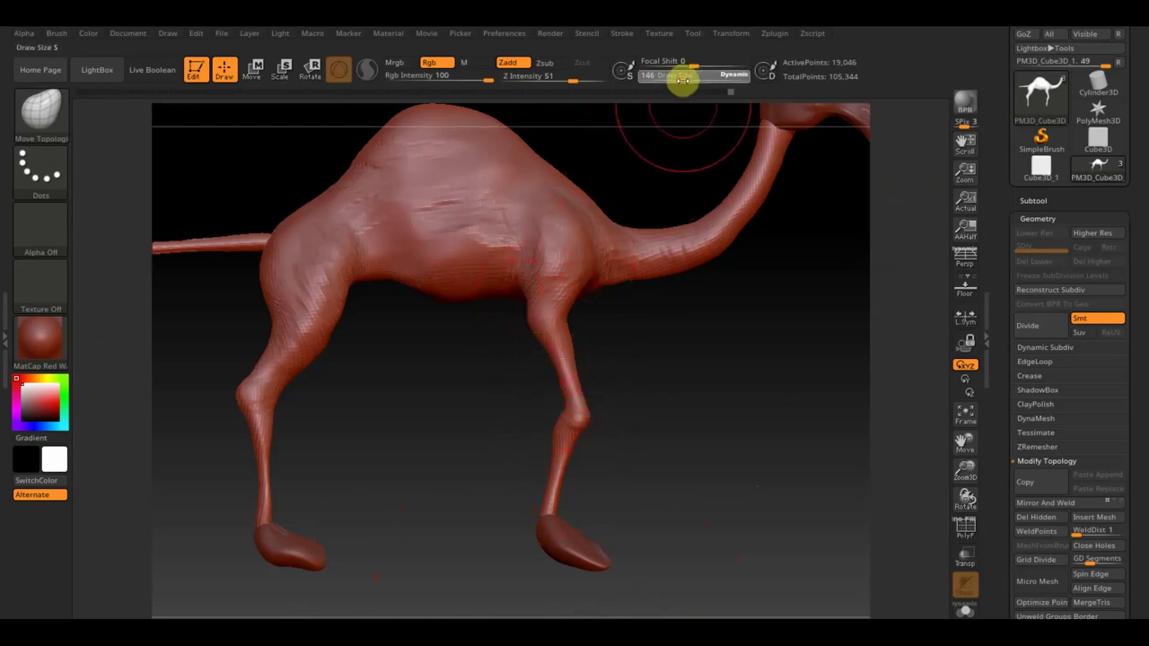
mouse_move(524, 341)
left_mouse_down()
mouse_move(552, 362)
mouse_move(556, 347)
mouse_move(570, 375)
mouse_move(548, 472)
left_mouse_up()
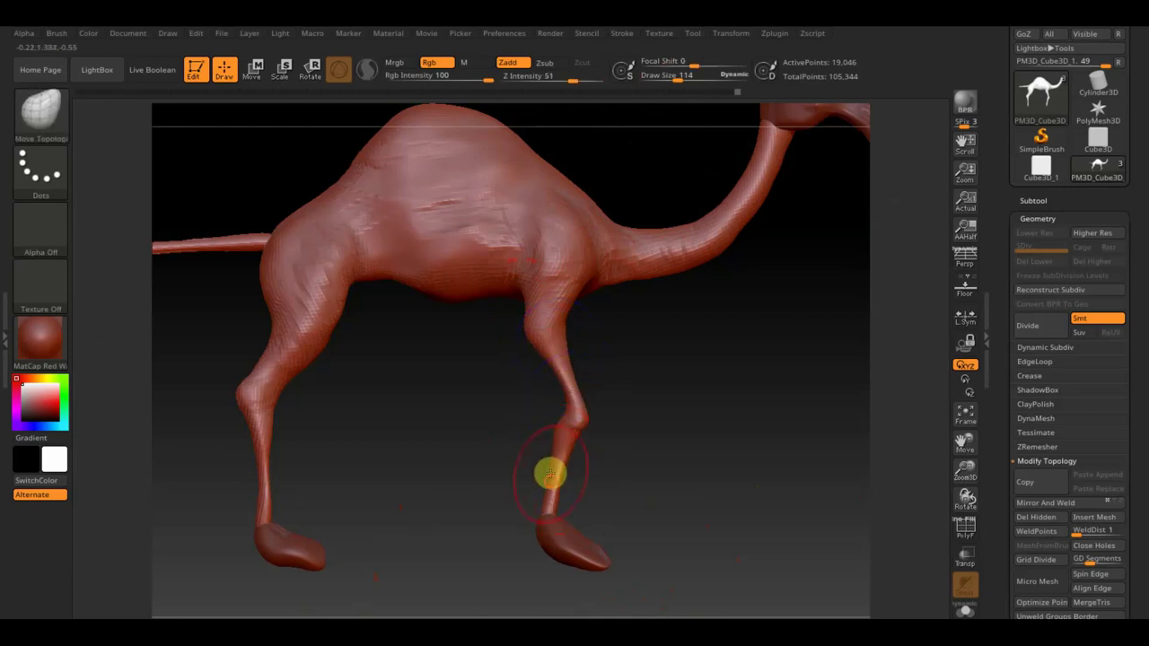
Inspect the hindquarters from behind, smooth the back's wrinkles, and clear the mask.
left_click_drag(264, 436, 405, 454)
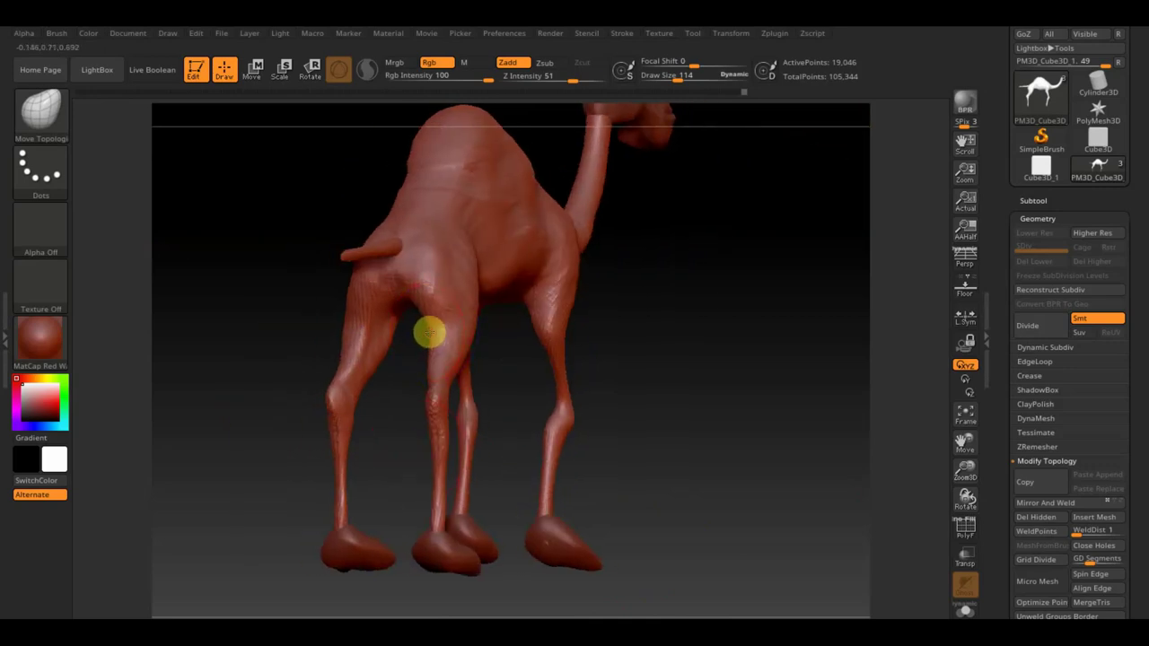
mouse_move(359, 333)
left_mouse_down()
mouse_move(282, 303)
mouse_move(303, 311)
left_mouse_up()
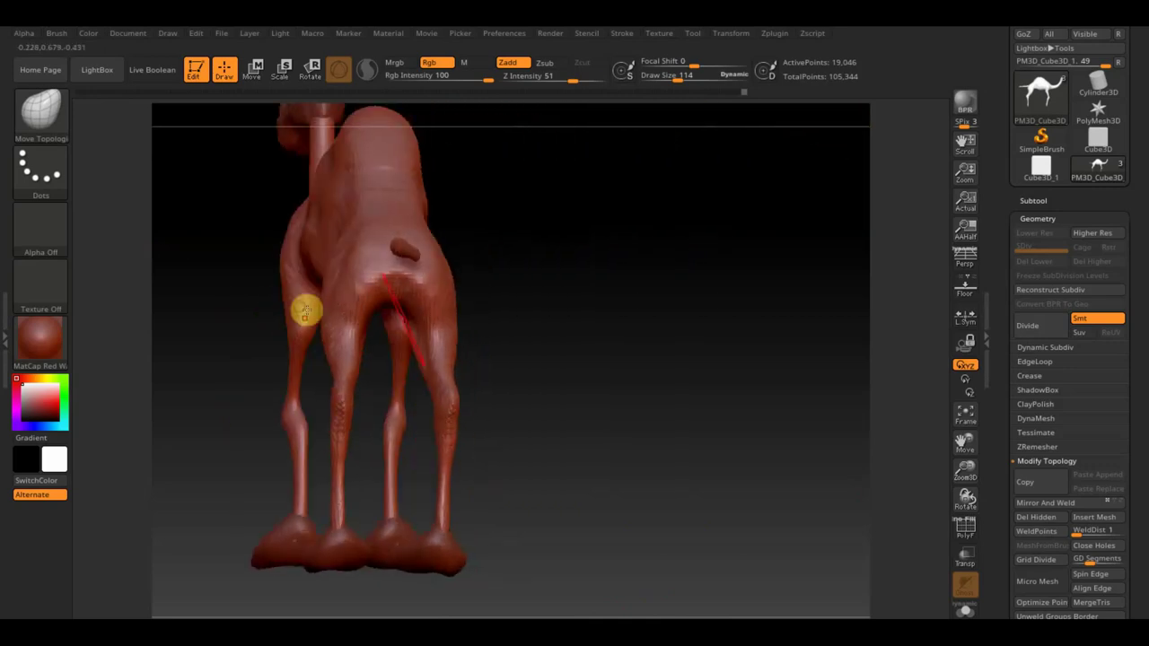
left_click_drag(360, 261, 584, 282)
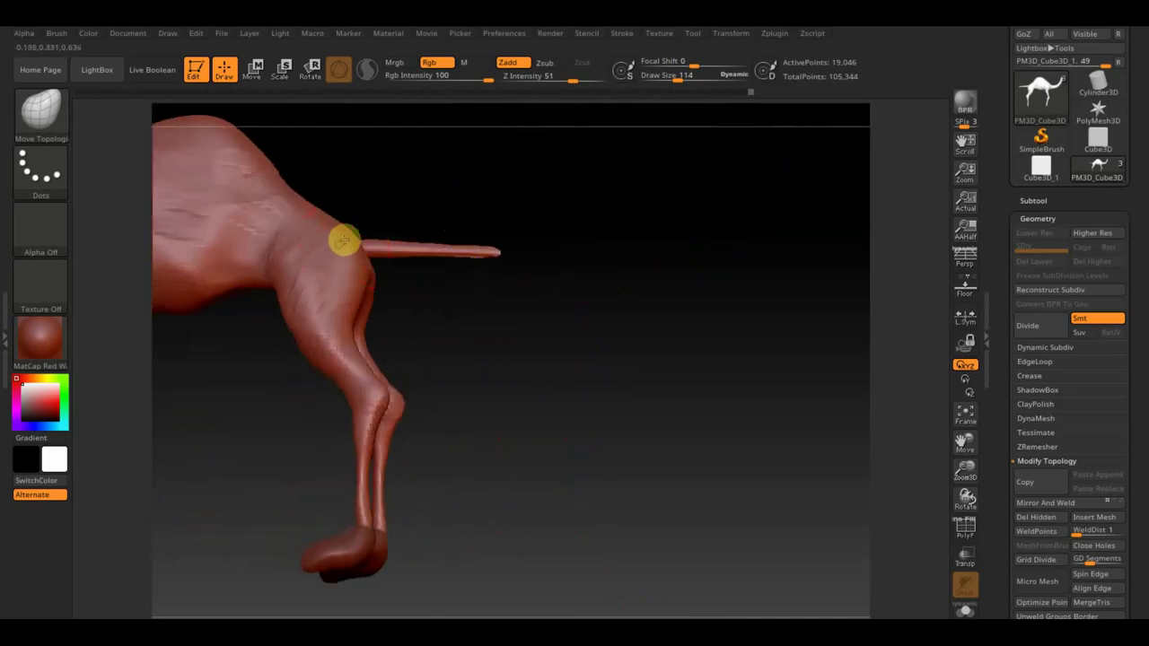
mouse_move(538, 320)
left_mouse_down()
mouse_move(518, 357)
mouse_move(398, 321)
left_mouse_up()
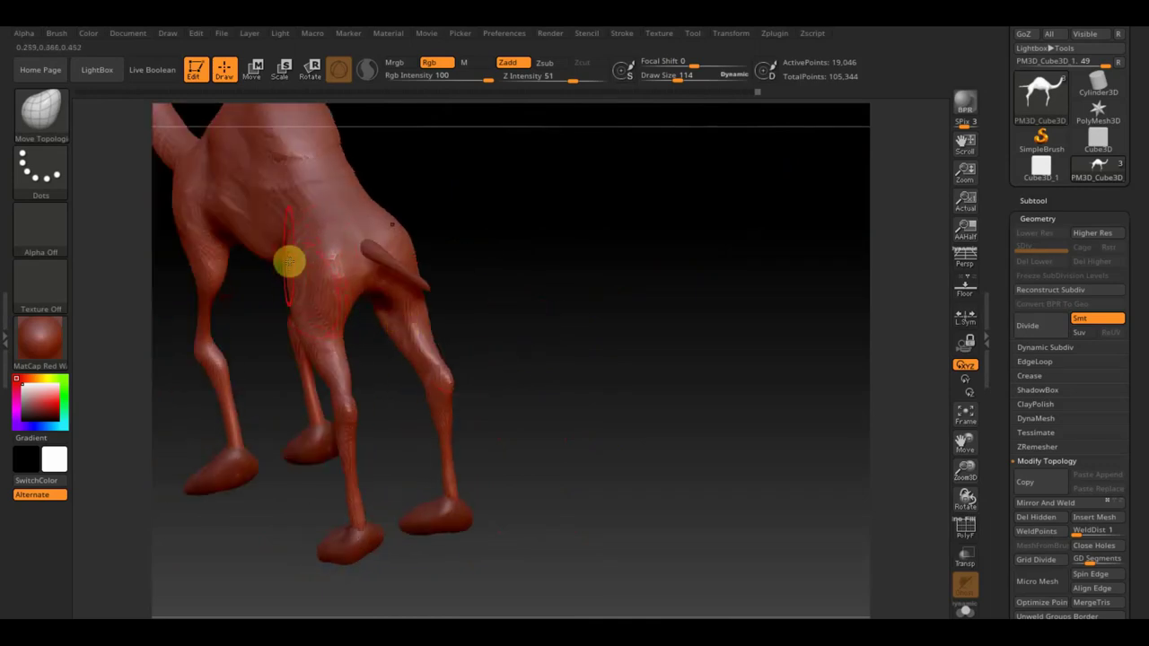
mouse_move(290, 242)
left_mouse_down("shift")
mouse_move(292, 172)
mouse_move(275, 146)
mouse_move(219, 141)
left_mouse_up("shift")
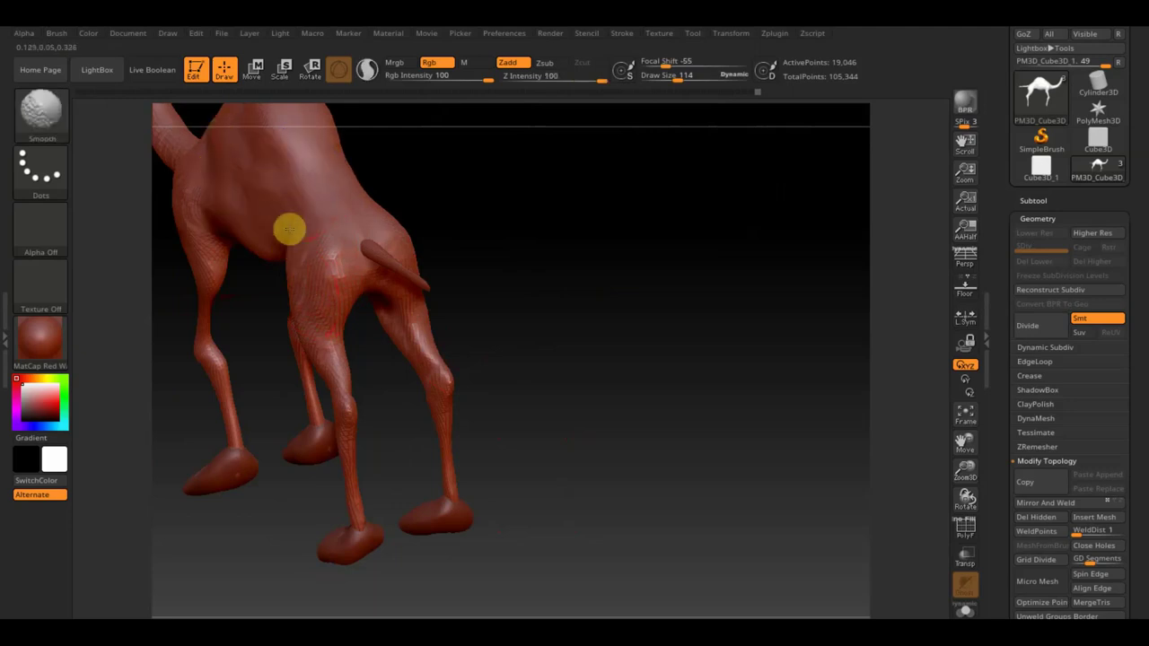
left_click_drag(568, 354, 559, 349)
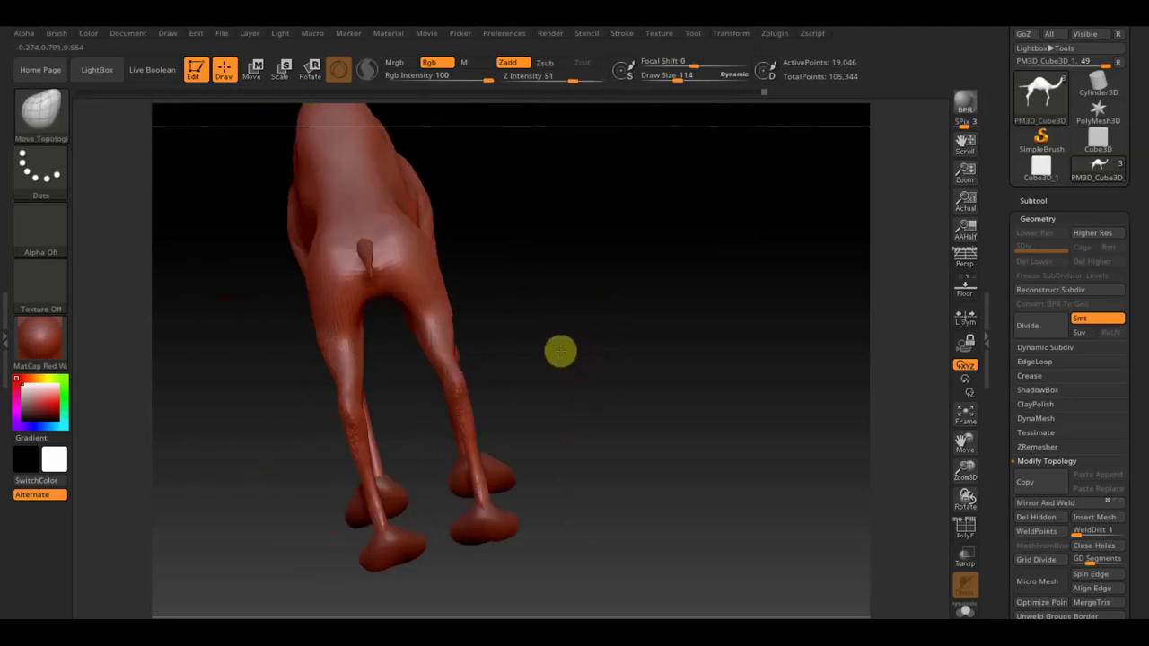
mouse_move(462, 410)
left_mouse_down()
mouse_move(616, 367)
mouse_move(569, 380)
mouse_move(607, 386)
left_mouse_up()
left_click_drag(580, 344, 673, 377)
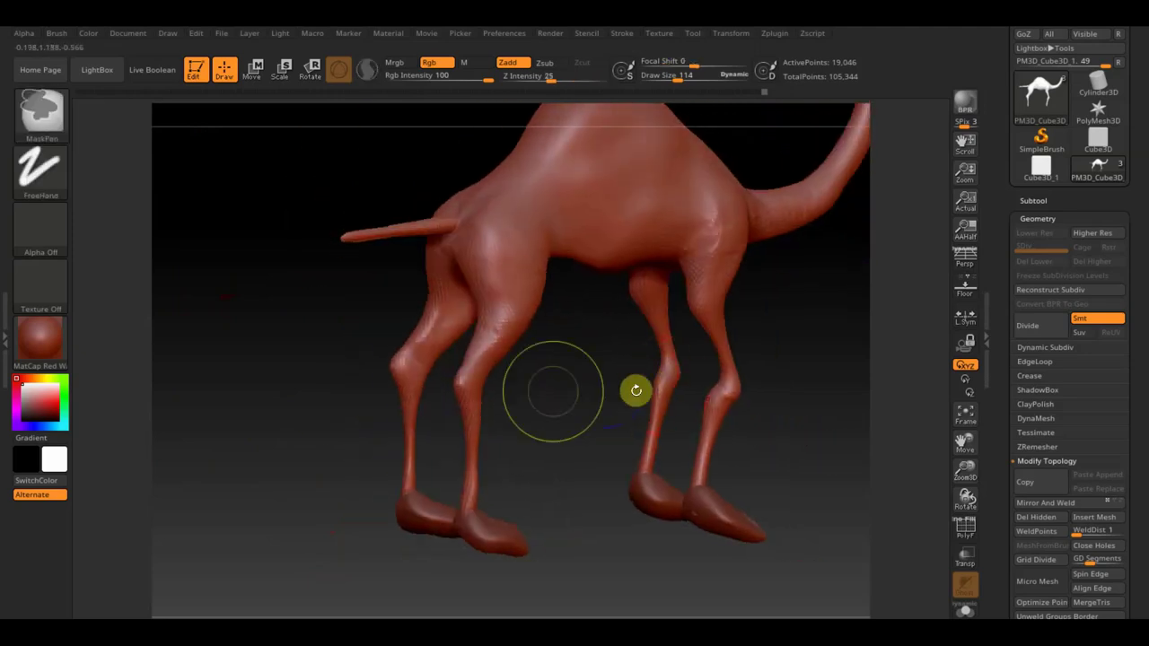
left_click_drag(212, 368, 216, 370, "ctrl")
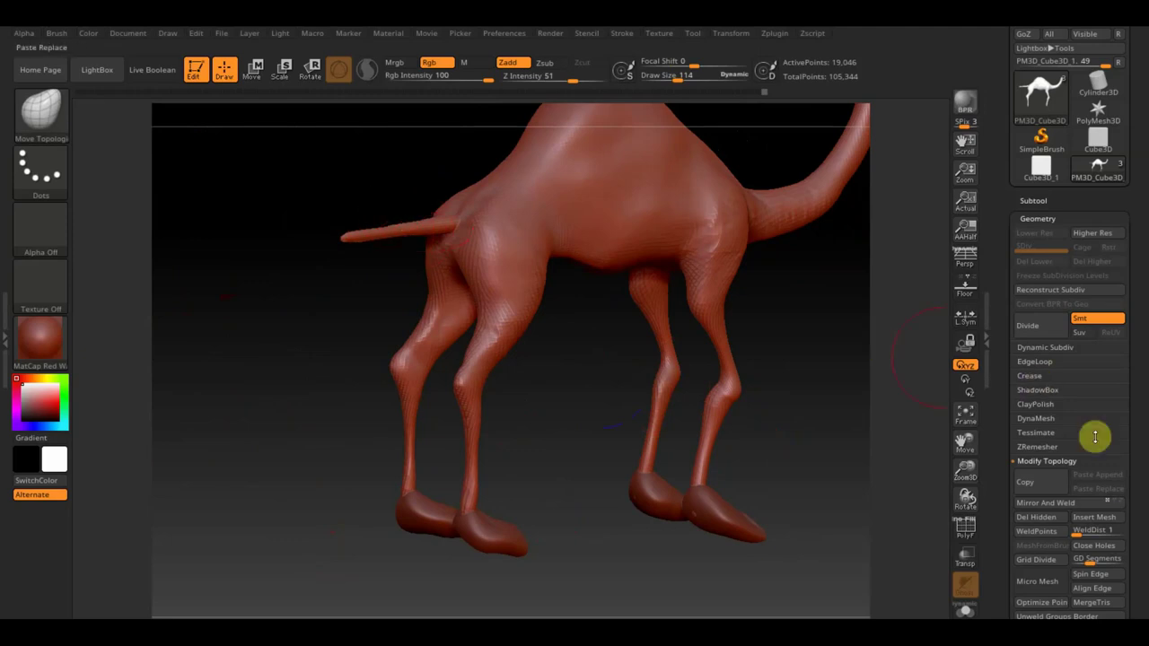
DynaMesh the camel at resolution 528 (331,114 points), then select ClayBuildup.
left_click(1042, 419)
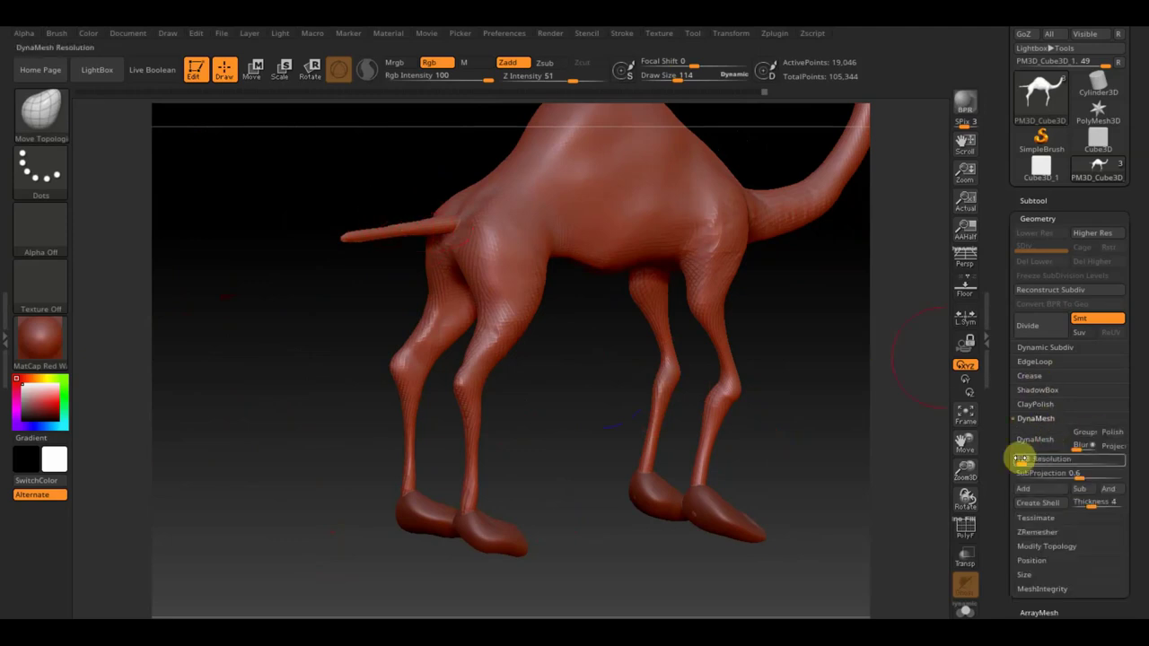
left_click(1035, 439)
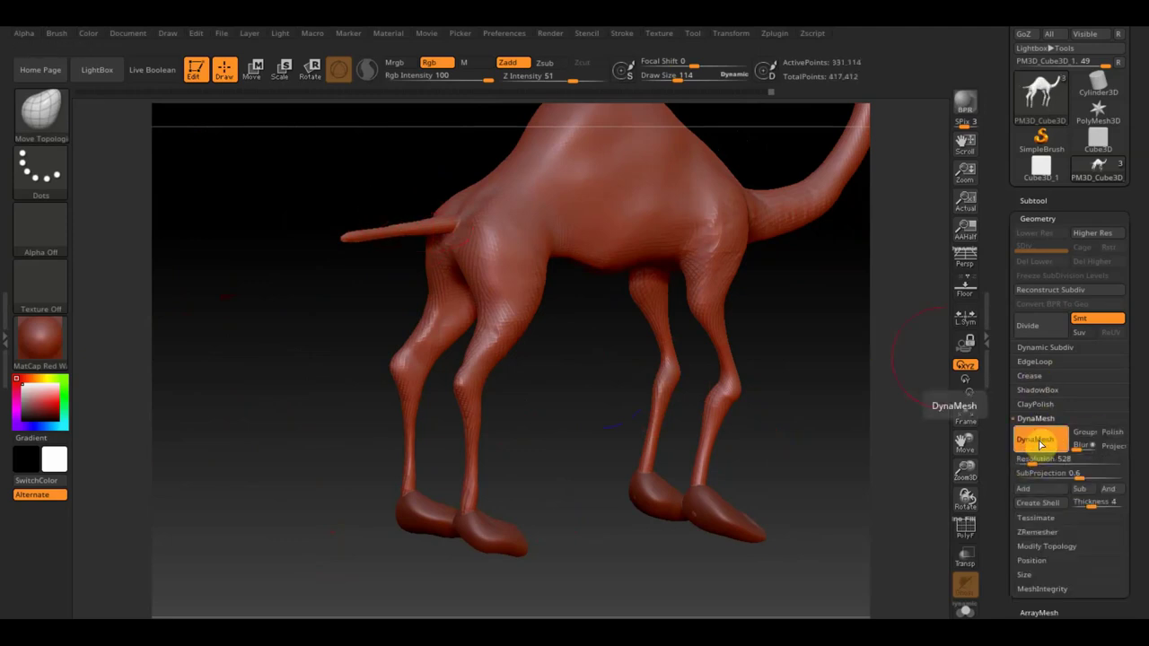
left_click(677, 75)
key("shift")
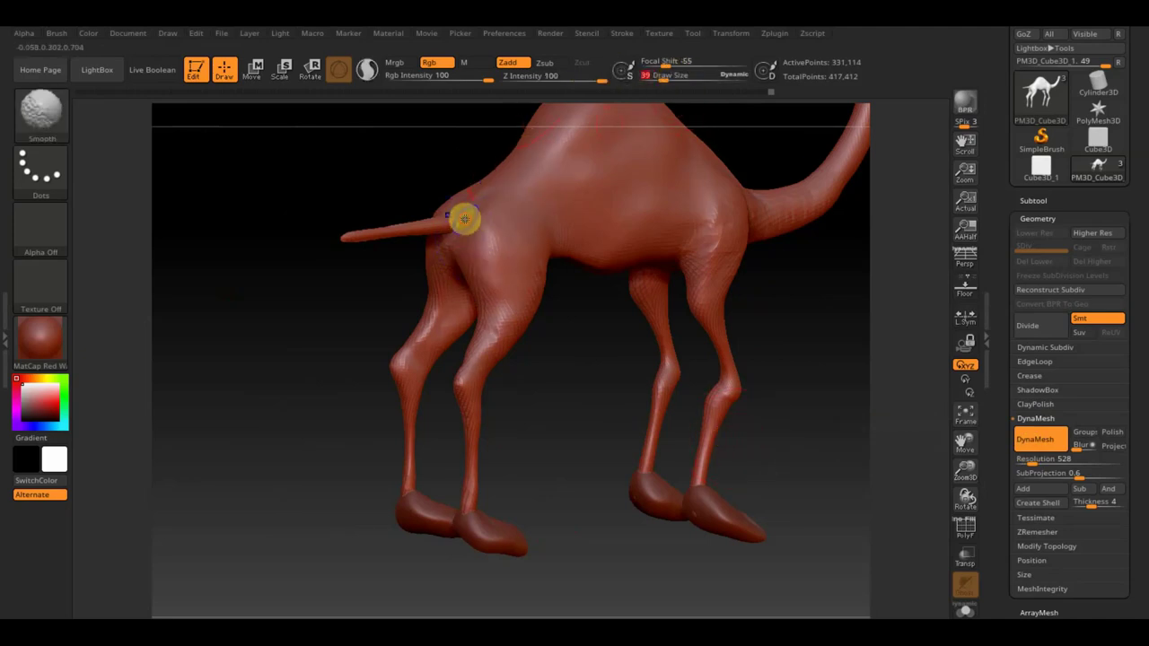
left_click_drag(392, 169, 454, 212)
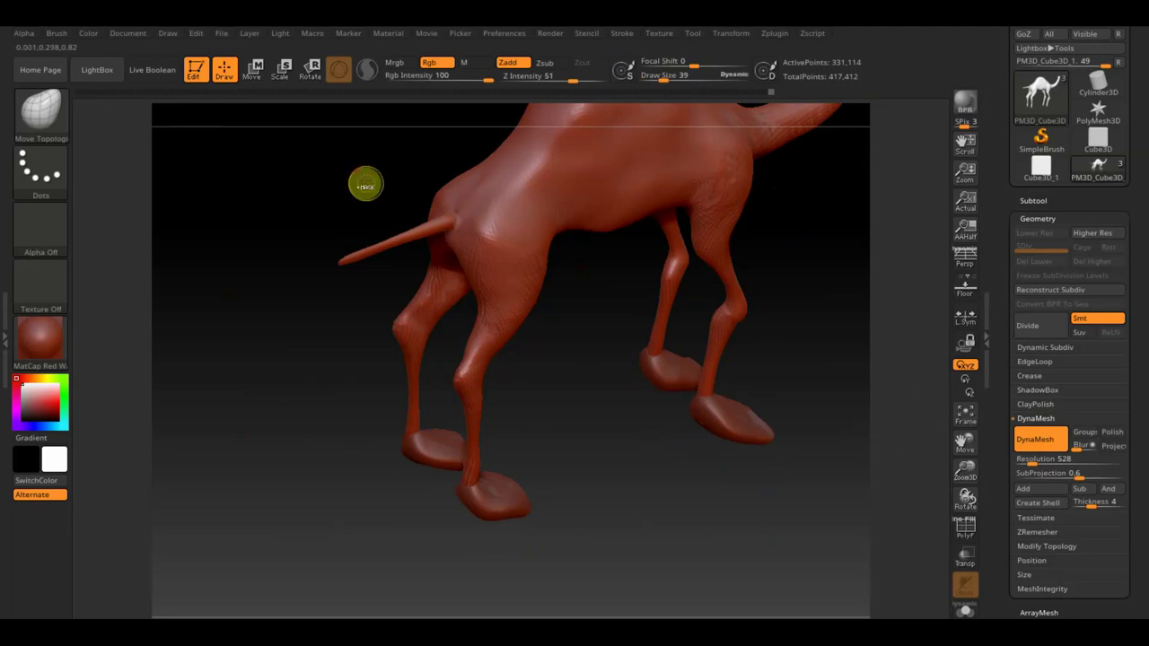
left_click(33, 115)
left_click(153, 128)
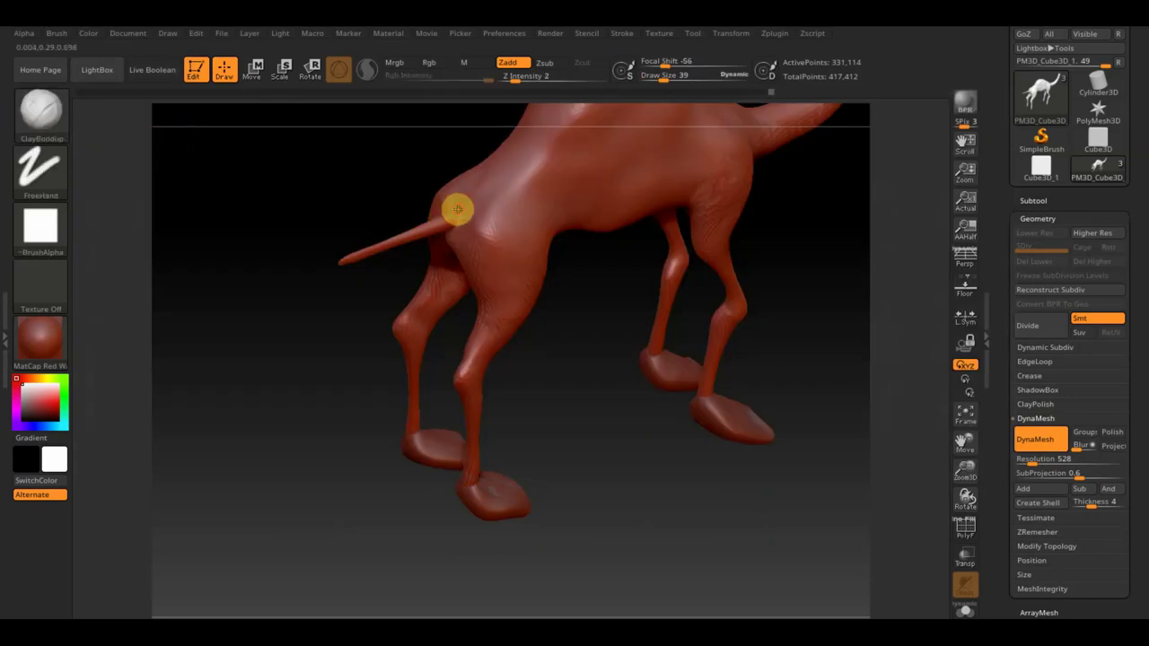
Build up clay on the hip, clear the mask, and view the whole camel from behind.
mouse_move(467, 208)
left_mouse_down()
mouse_move(480, 197)
mouse_move(444, 216)
left_mouse_up()
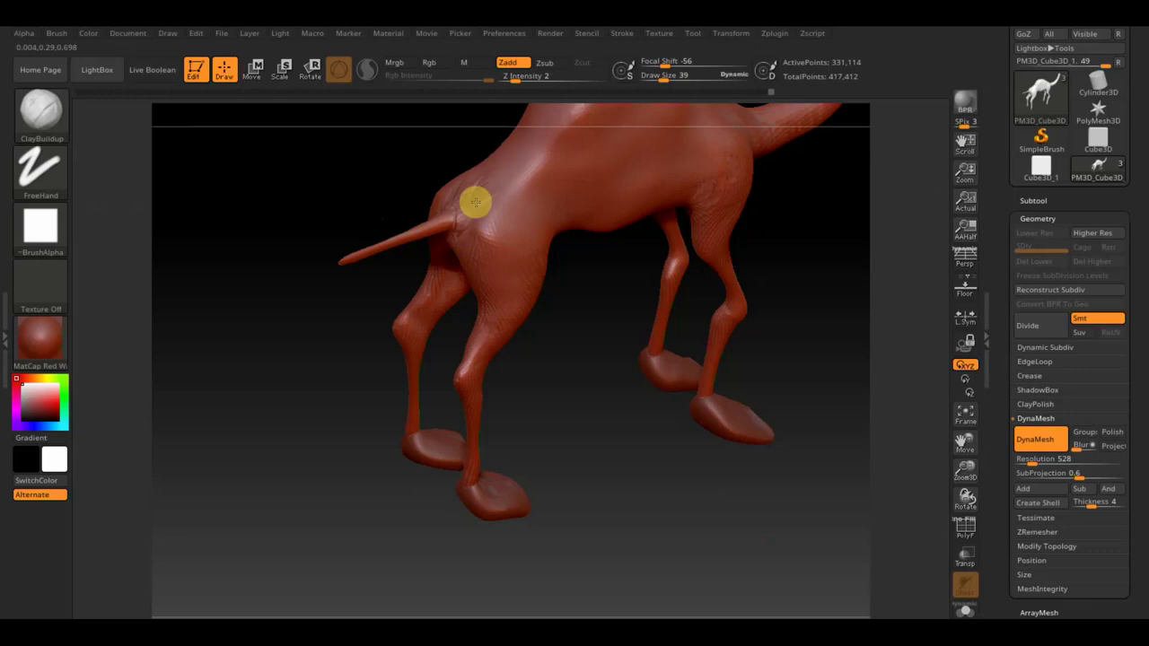
mouse_move(170, 185)
left_mouse_down("ctrl")
mouse_move(239, 223)
mouse_move(269, 264)
mouse_move(449, 188)
mouse_move(467, 195)
left_mouse_up("ctrl")
mouse_move(585, 311)
left_mouse_down()
mouse_move(473, 254)
mouse_move(441, 333)
left_mouse_up()
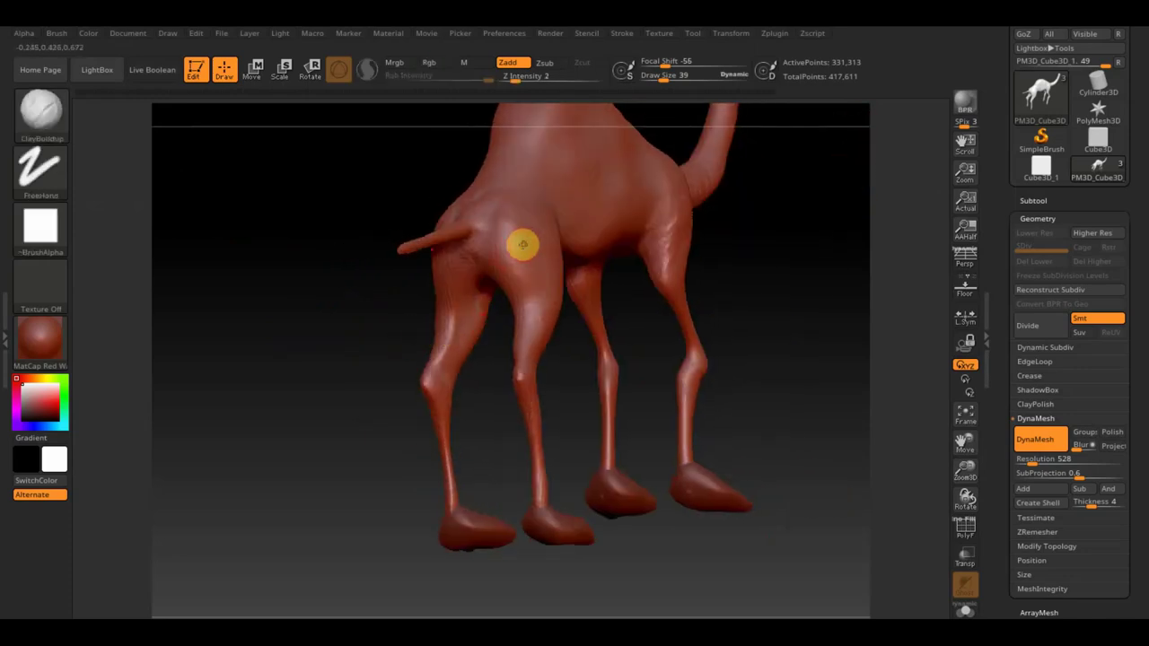
left_click_drag(824, 336, 800, 343, "shift")
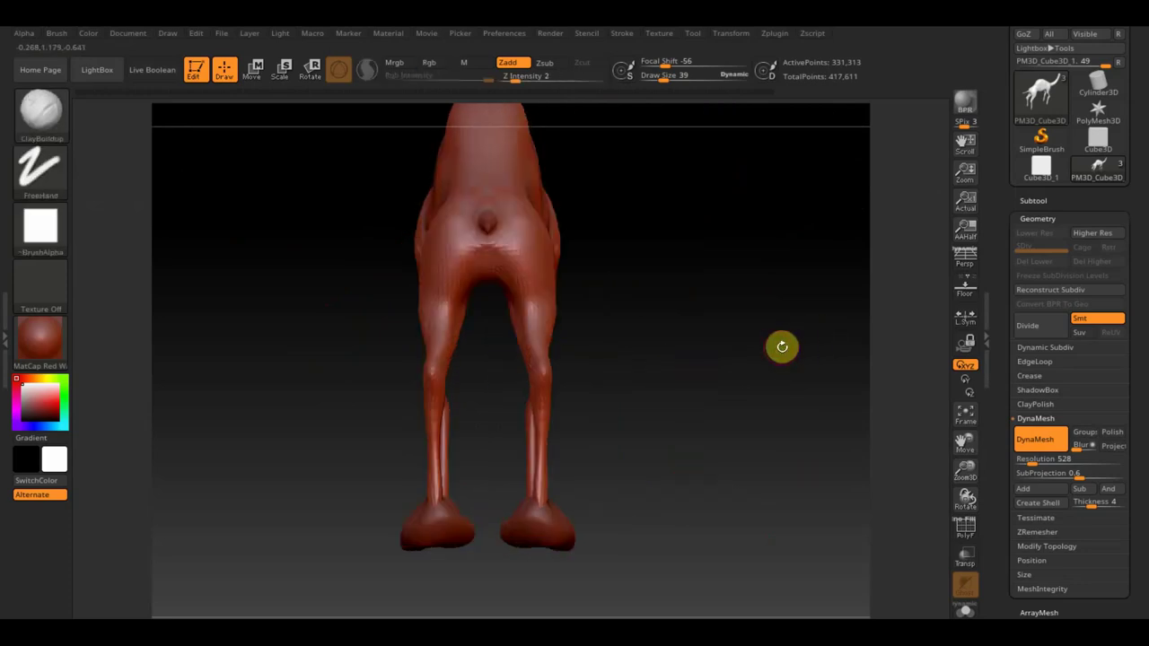
left_click_drag(712, 418, 736, 501)
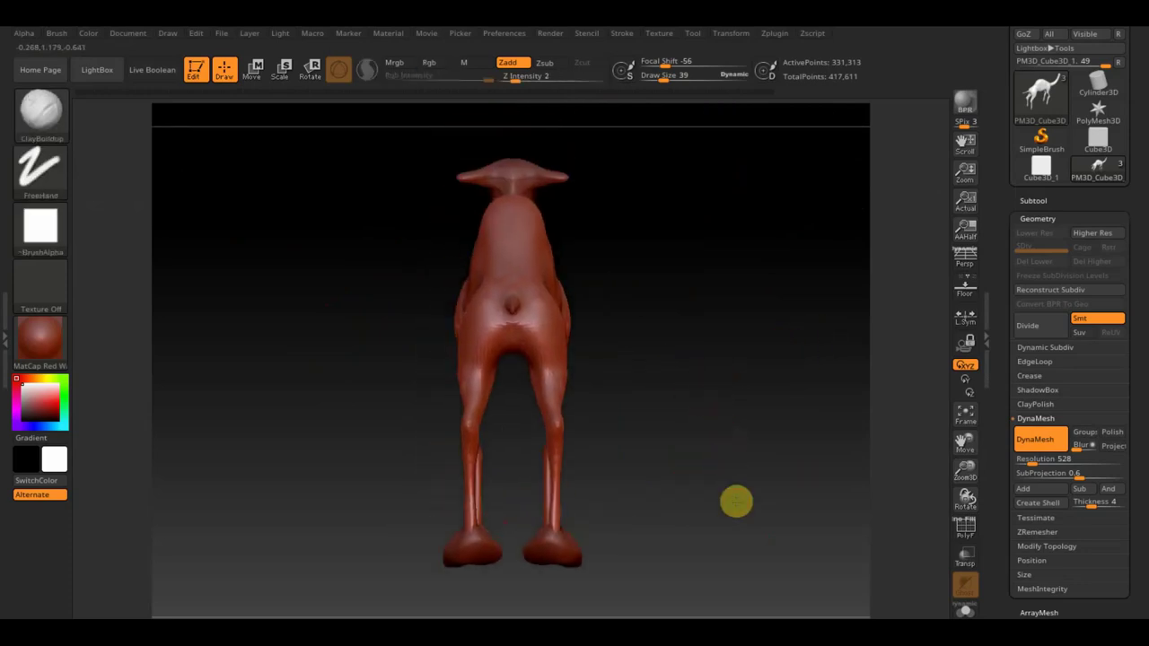
Check the camel's side profile and set Draw Size to 73.
mouse_move(710, 452)
left_mouse_down()
mouse_move(549, 465)
mouse_move(682, 458)
mouse_move(700, 442)
mouse_move(669, 420)
left_mouse_up()
mouse_move(653, 312)
left_mouse_down()
mouse_move(713, 362)
mouse_move(703, 346)
mouse_move(703, 359)
left_mouse_up()
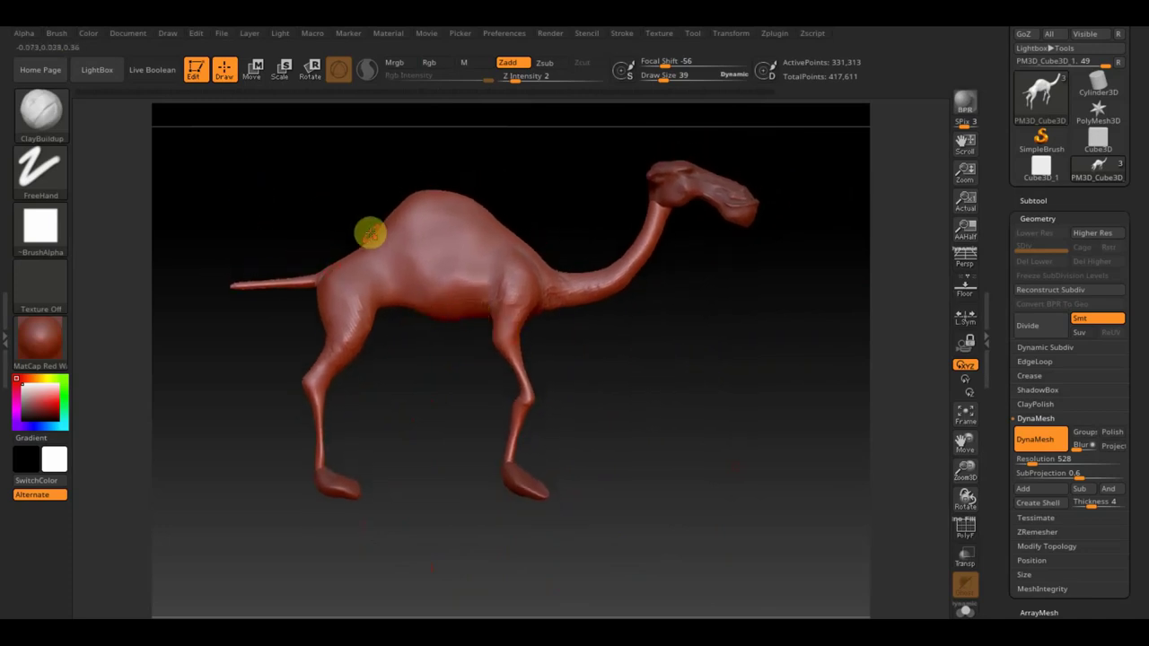
left_click_drag(623, 467, 620, 467)
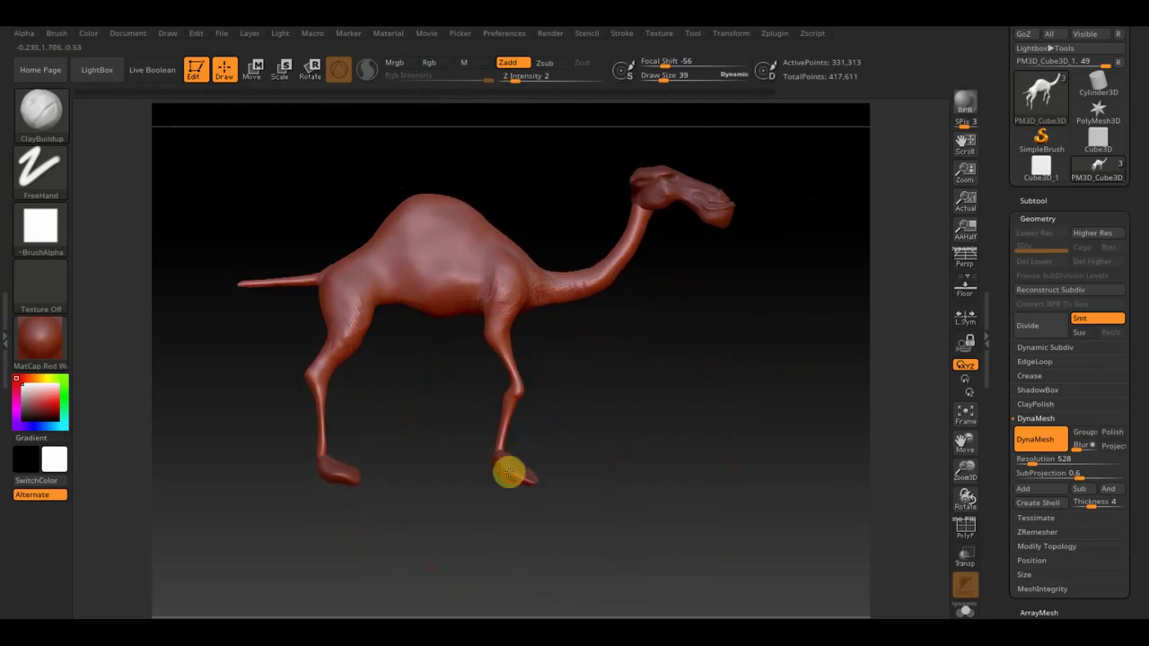
mouse_move(602, 383)
left_mouse_down()
mouse_move(605, 396)
mouse_move(570, 401)
mouse_move(616, 413)
left_mouse_up()
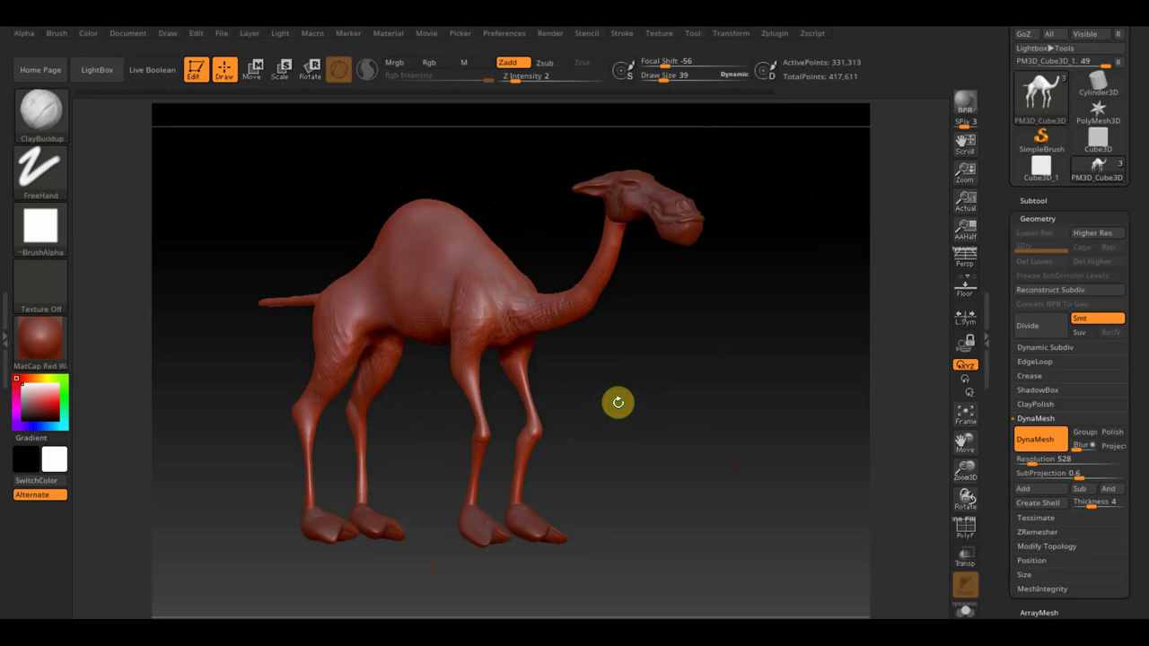
left_click_drag(717, 271, 739, 297)
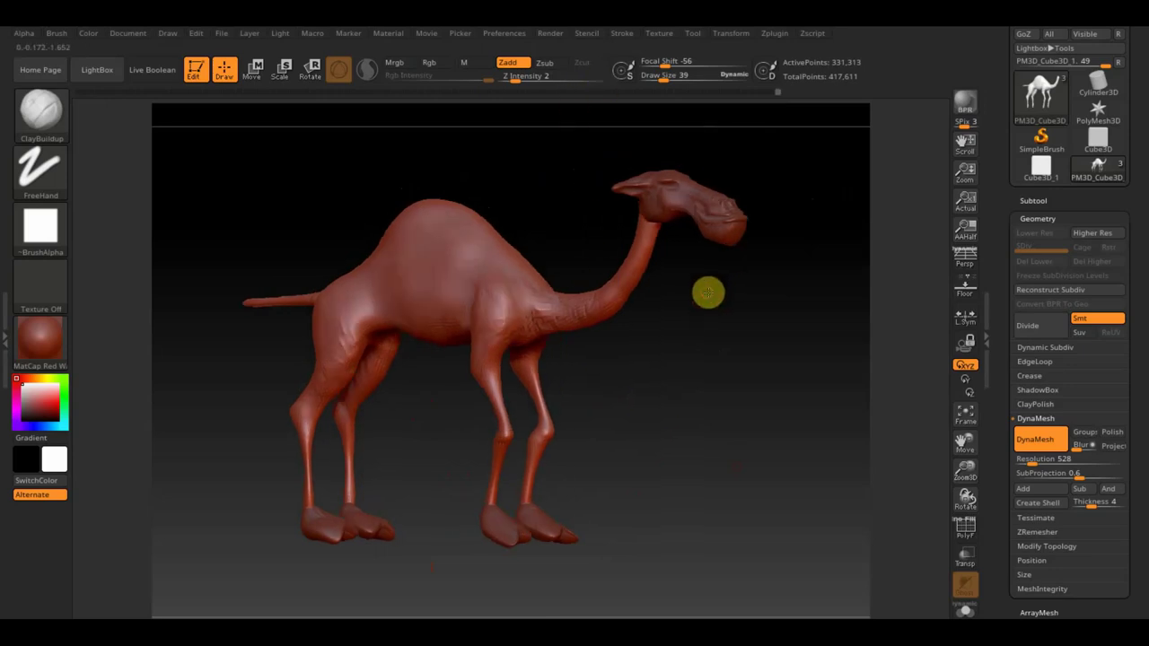
left_click(55, 127)
left_click_drag(664, 80, 673, 78)
left_click(65, 115)
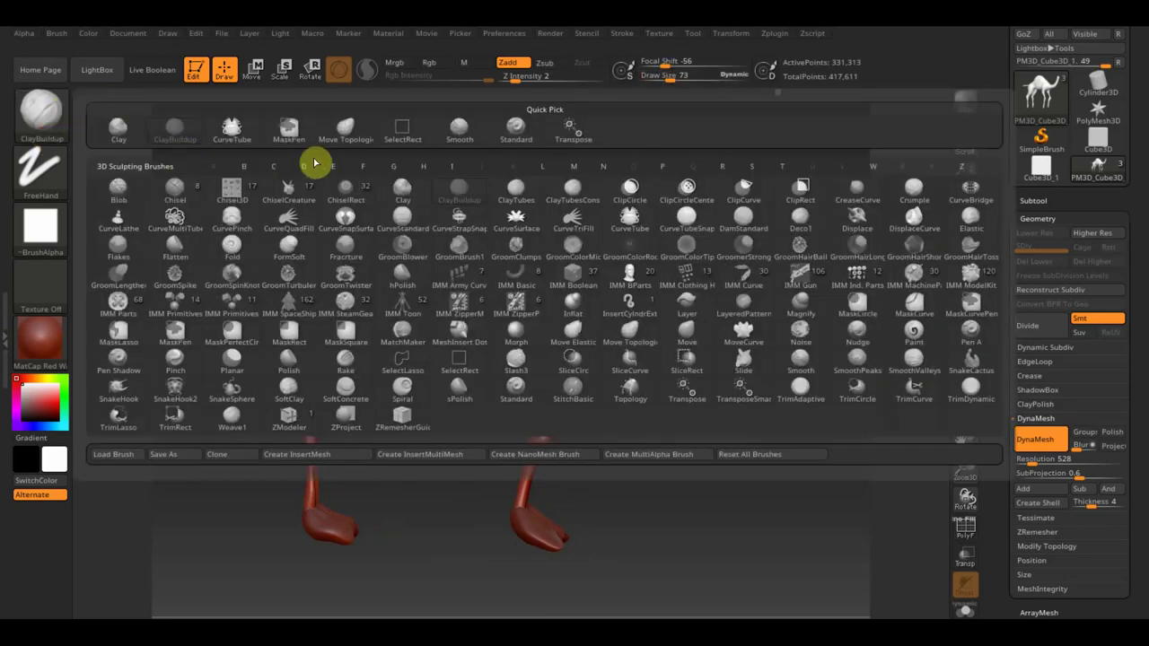
left_click(345, 131)
left_click_drag(675, 79, 682, 79)
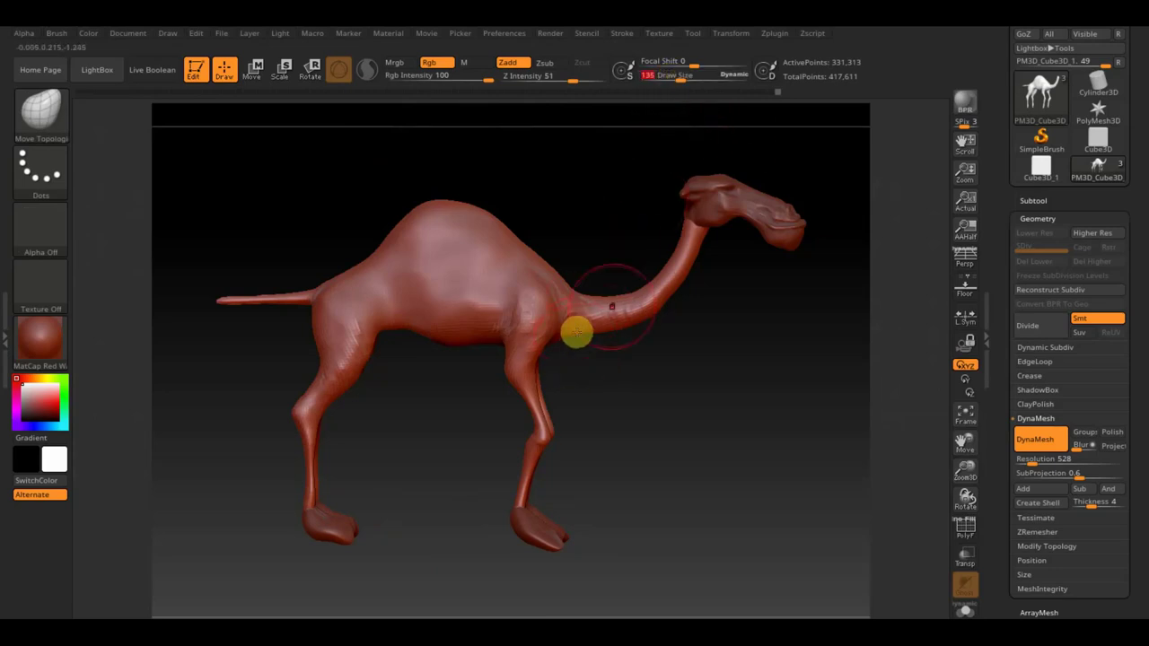
left_click_drag(683, 79, 686, 79)
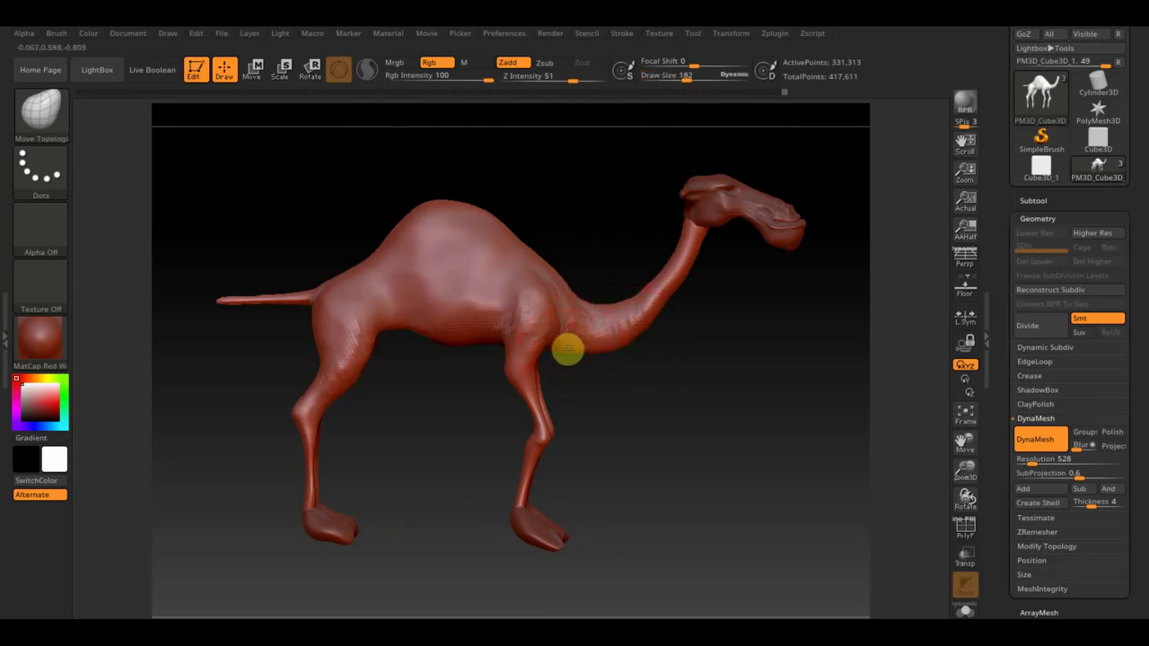
mouse_move(565, 357)
left_mouse_down()
mouse_move(619, 346)
mouse_move(593, 301)
mouse_move(629, 291)
mouse_move(662, 311)
left_mouse_up()
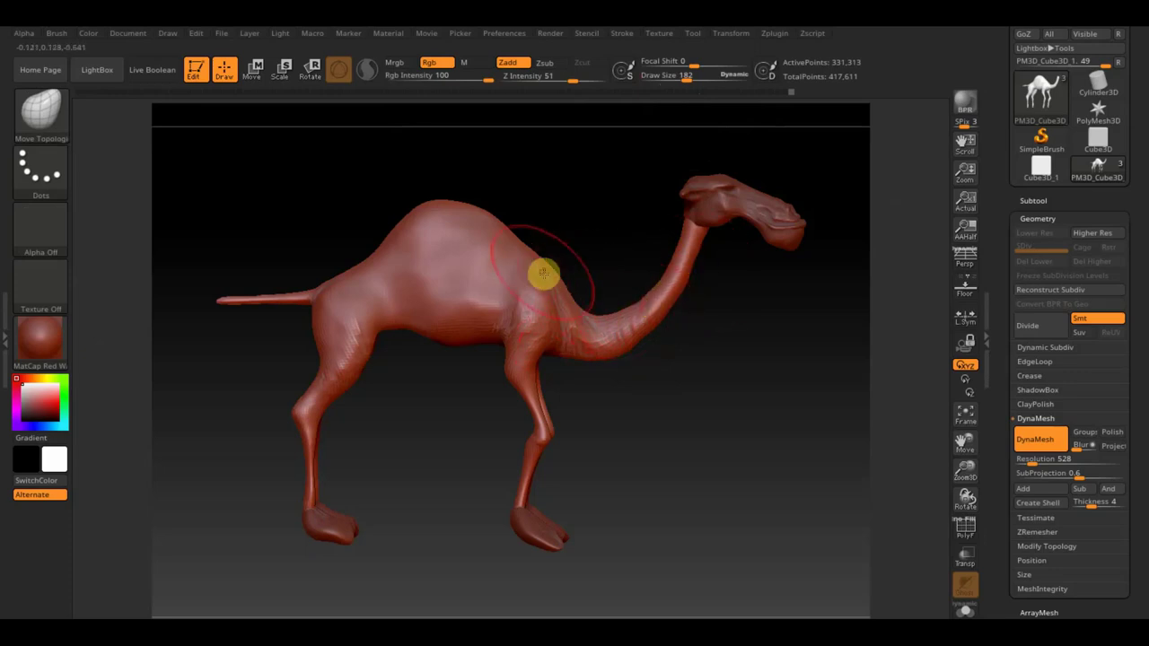
mouse_move(494, 224)
left_mouse_down()
mouse_move(544, 281)
mouse_move(537, 244)
mouse_move(548, 344)
mouse_move(551, 311)
mouse_move(639, 346)
left_mouse_up()
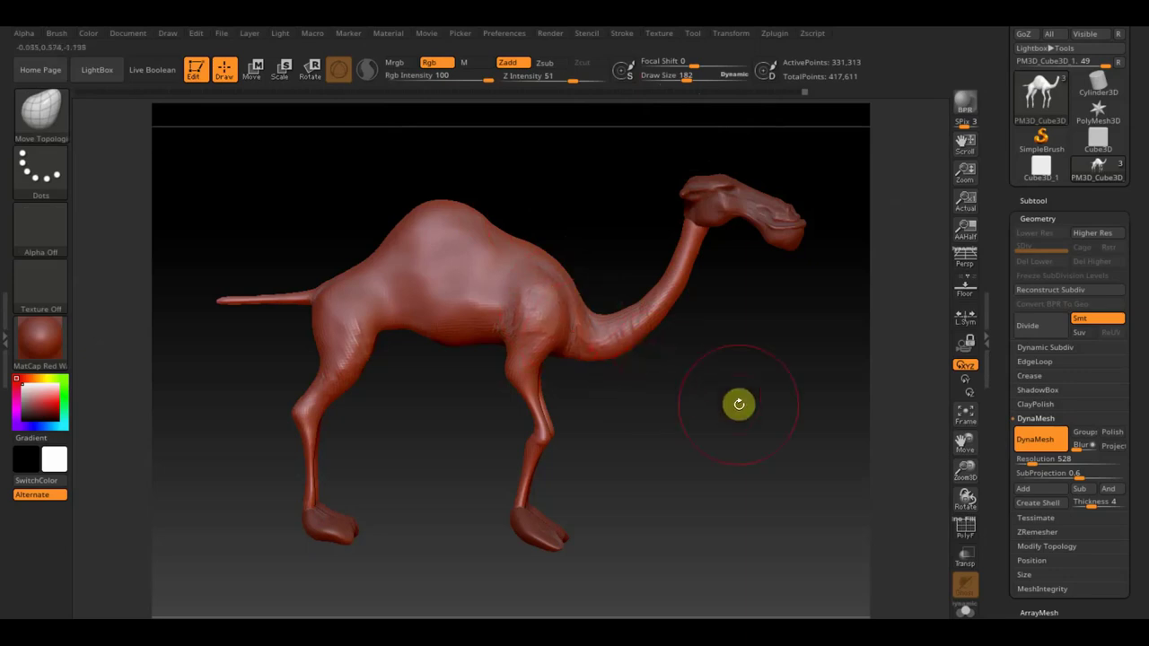
left_click_drag(737, 398, 787, 408)
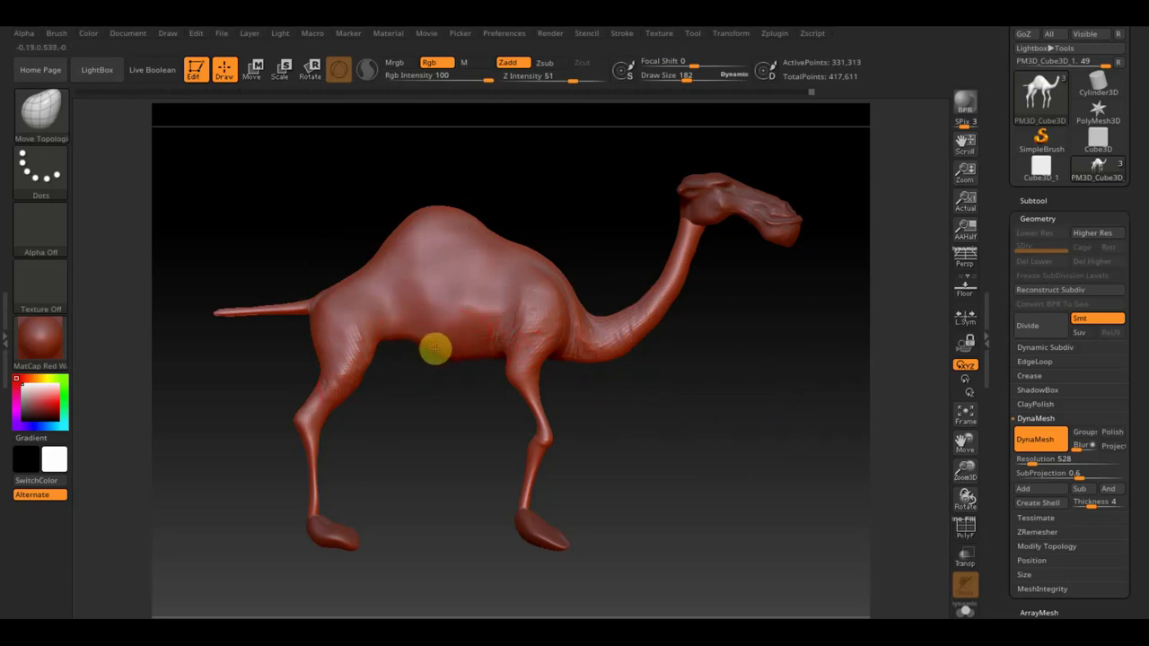
mouse_move(439, 423)
left_mouse_down()
mouse_move(449, 359)
mouse_move(472, 497)
left_mouse_up()
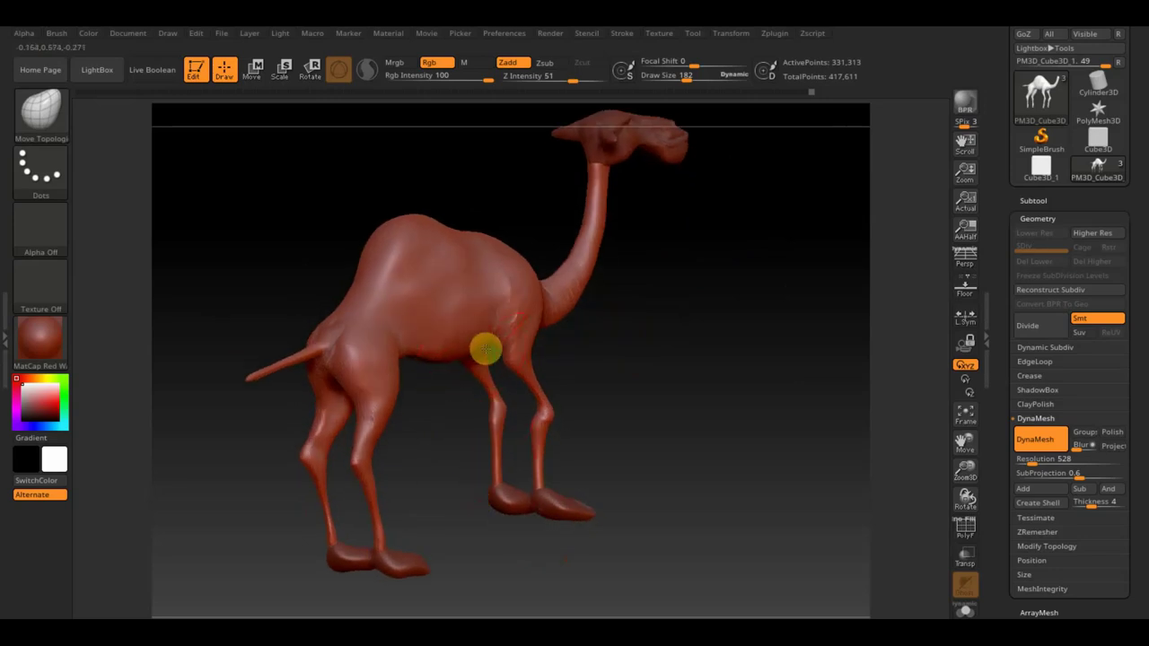
mouse_move(521, 359)
right_mouse_down()
mouse_move(608, 377)
mouse_move(569, 365)
right_mouse_up()
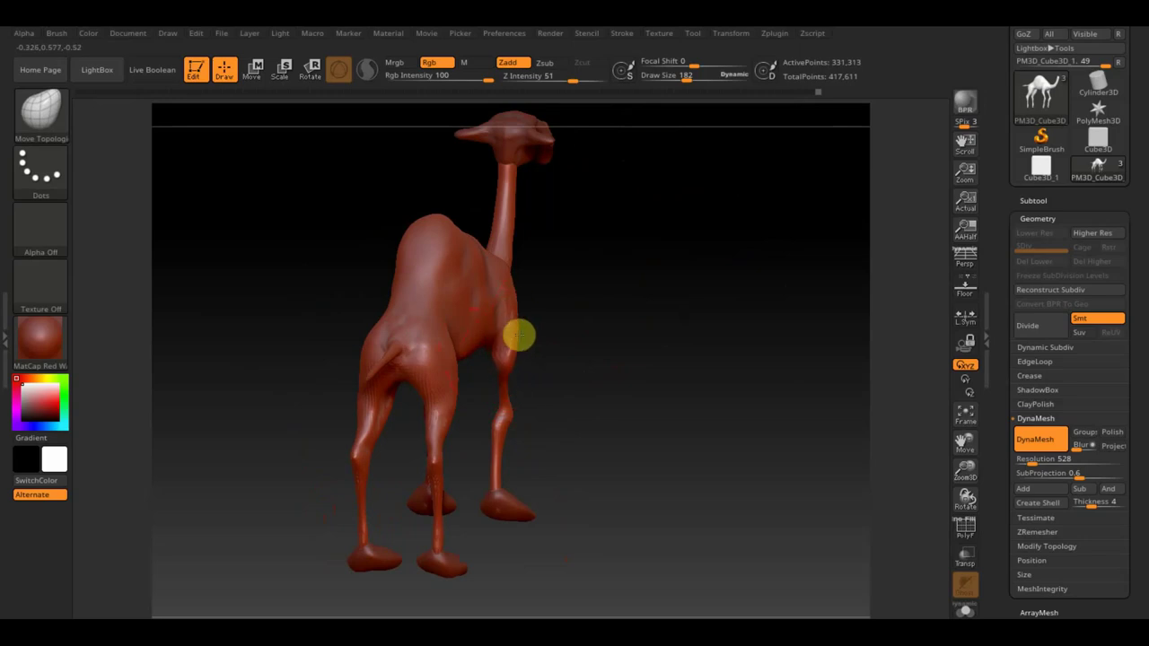
mouse_move(524, 335)
right_mouse_down()
mouse_move(572, 364)
mouse_move(574, 385)
mouse_move(561, 392)
right_mouse_up()
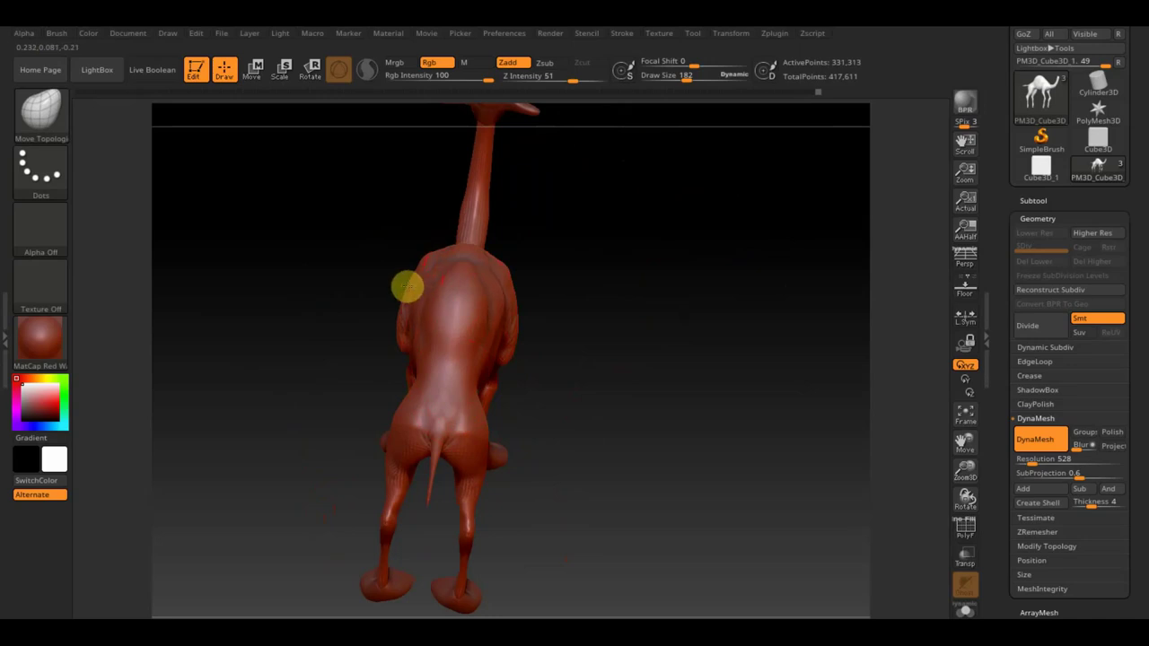
mouse_move(623, 323)
left_mouse_down()
mouse_move(585, 297)
mouse_move(674, 297)
mouse_move(711, 424)
mouse_move(656, 377)
mouse_move(667, 313)
mouse_move(680, 326)
mouse_move(694, 509)
mouse_move(487, 428)
left_mouse_up()
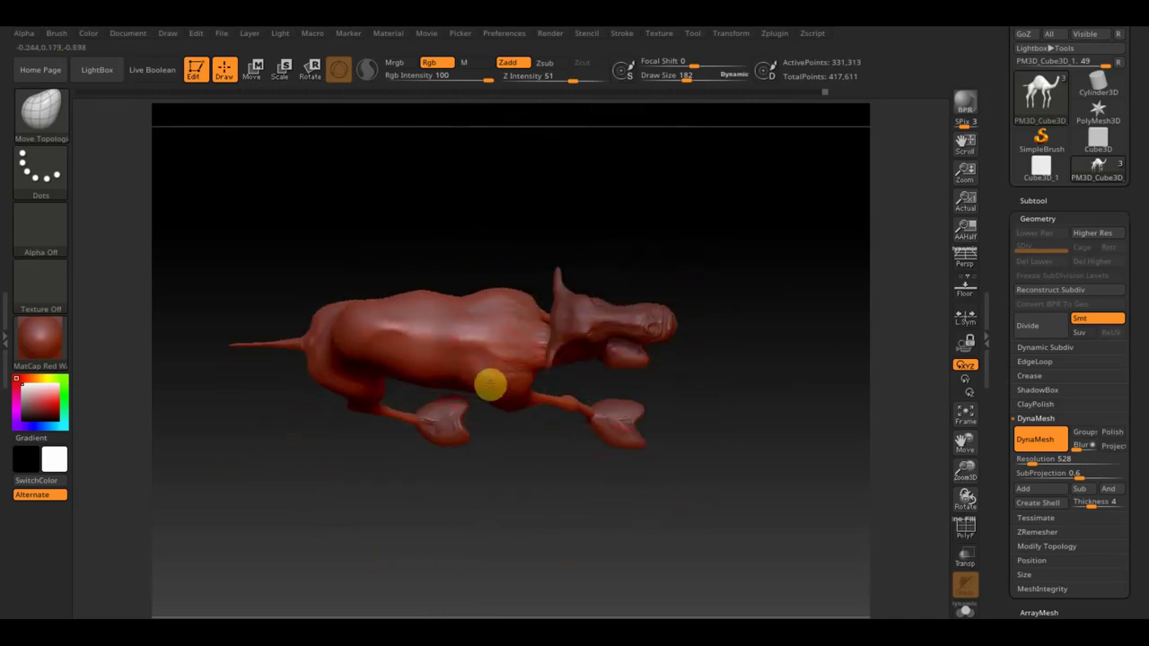
Pull the neck base lower and thicker, smooth it, and switch to the Move gizmo.
mouse_move(674, 389)
left_mouse_down()
mouse_move(749, 277)
mouse_move(772, 392)
left_mouse_up()
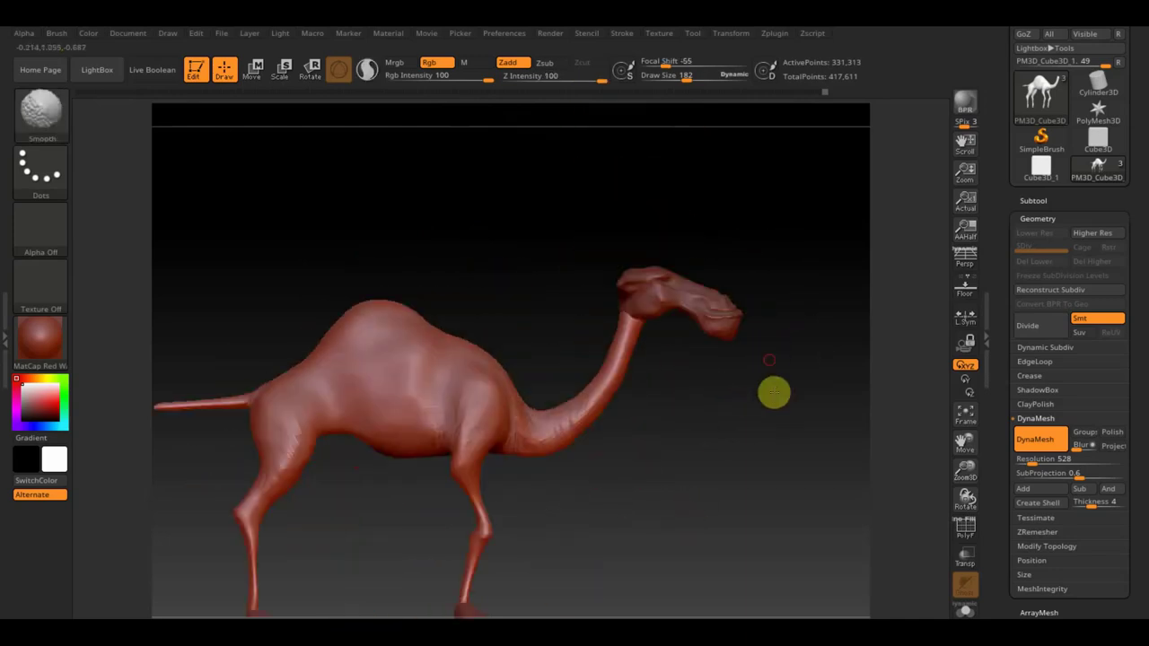
mouse_move(595, 413)
left_mouse_down()
mouse_move(584, 436)
mouse_move(610, 374)
mouse_move(624, 386)
mouse_move(620, 361)
mouse_move(649, 321)
left_mouse_up()
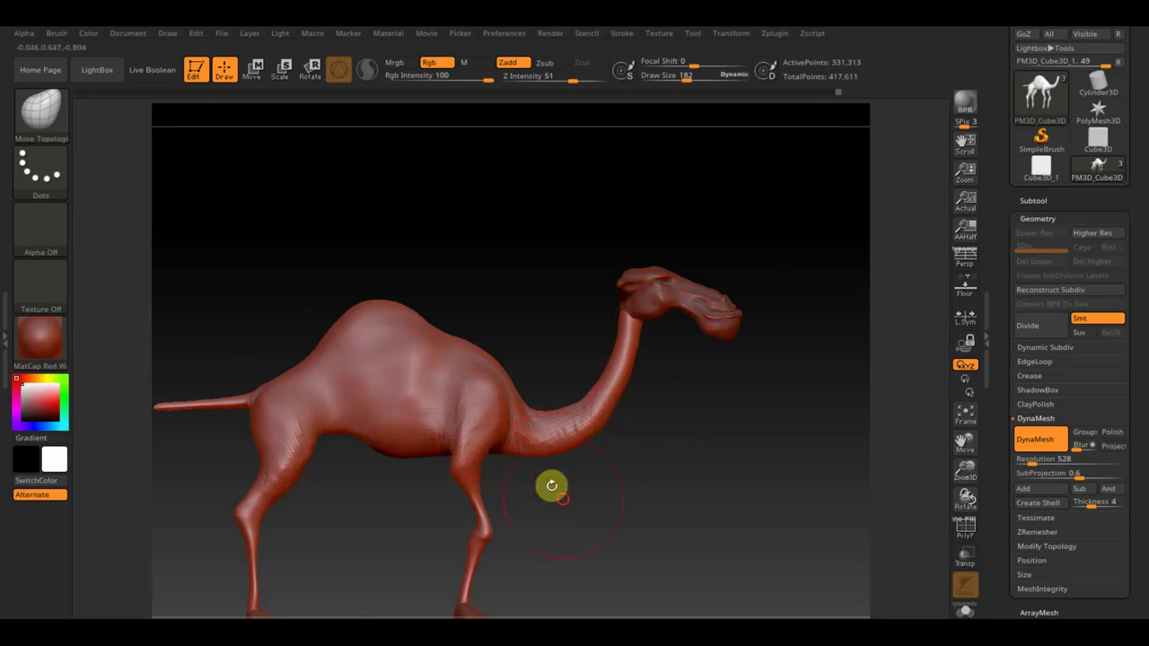
right_click_drag(551, 482, 524, 497)
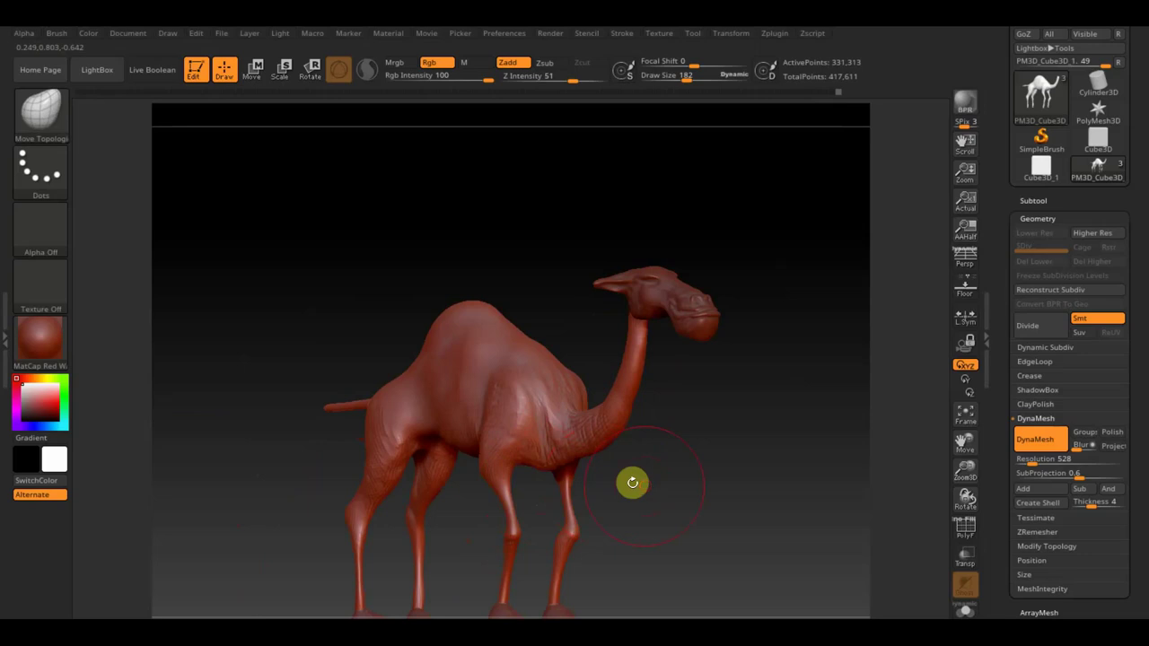
right_click_drag(631, 479, 672, 479)
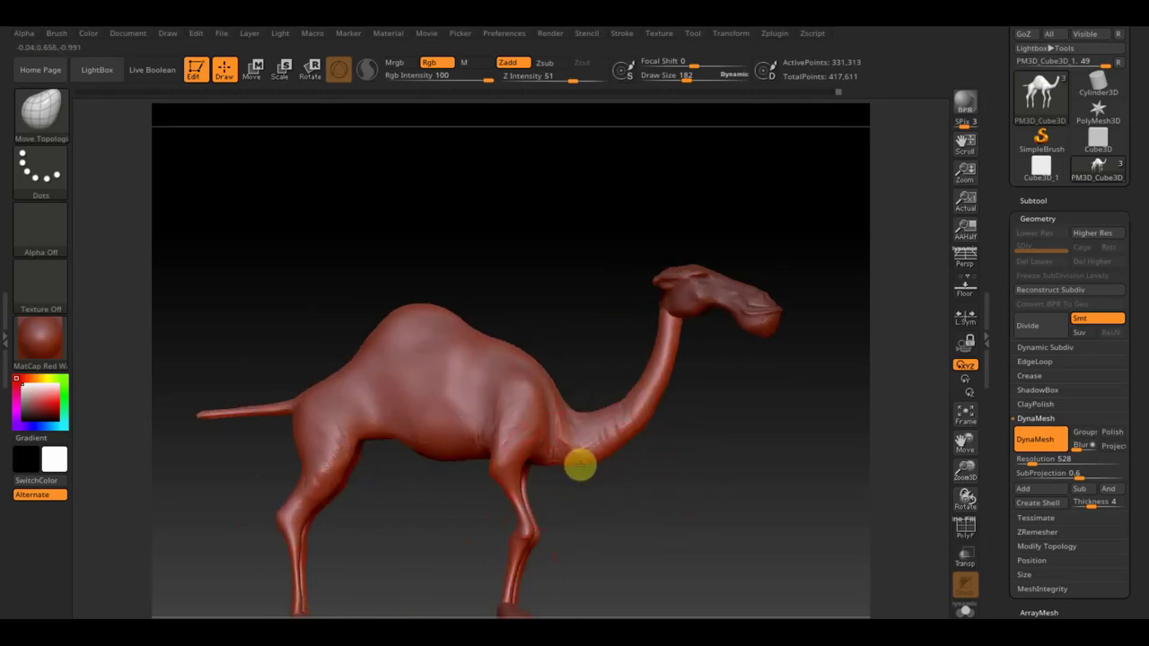
key("shift")
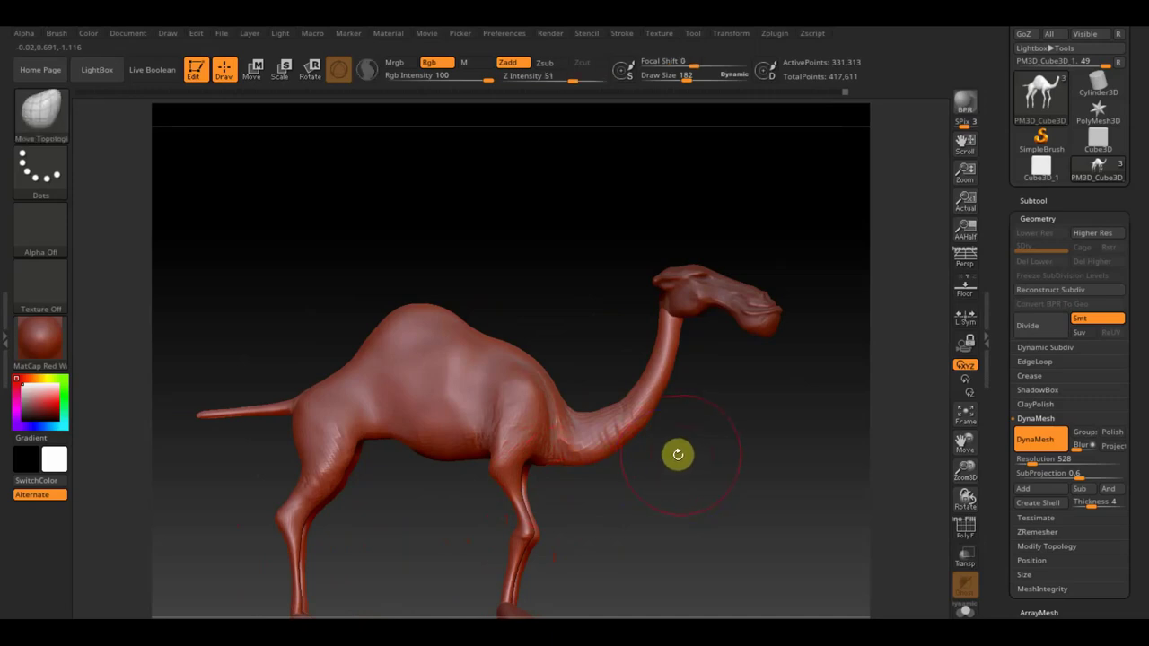
right_click_drag(703, 500, 714, 477)
left_click_drag(714, 477, 725, 390)
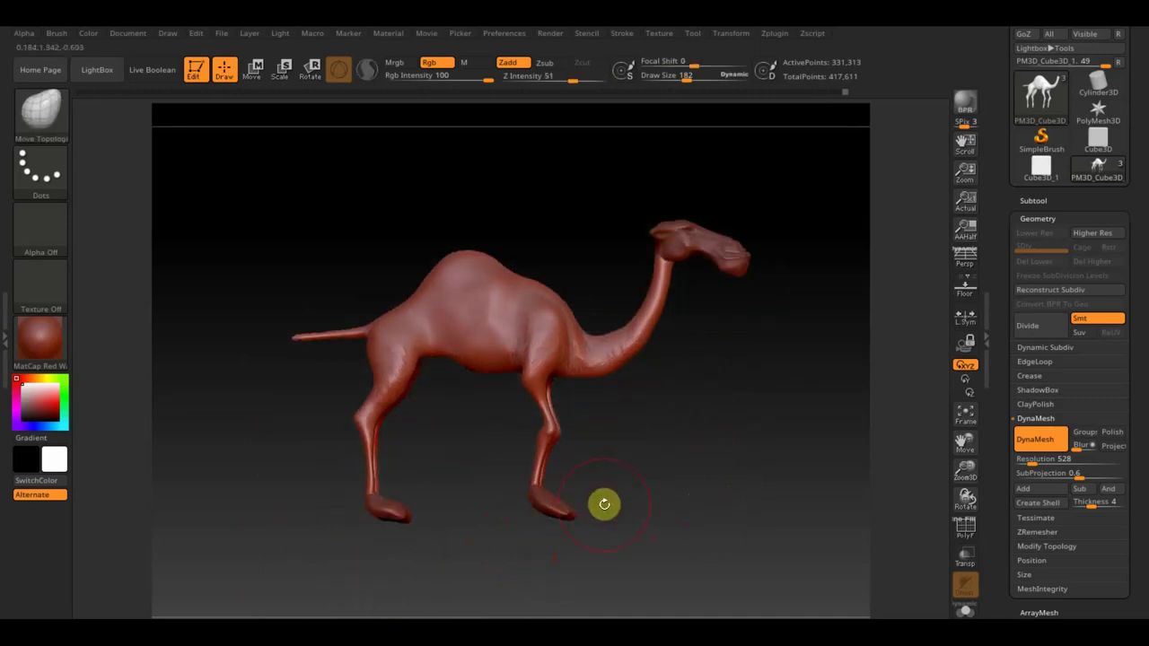
left_click(253, 69)
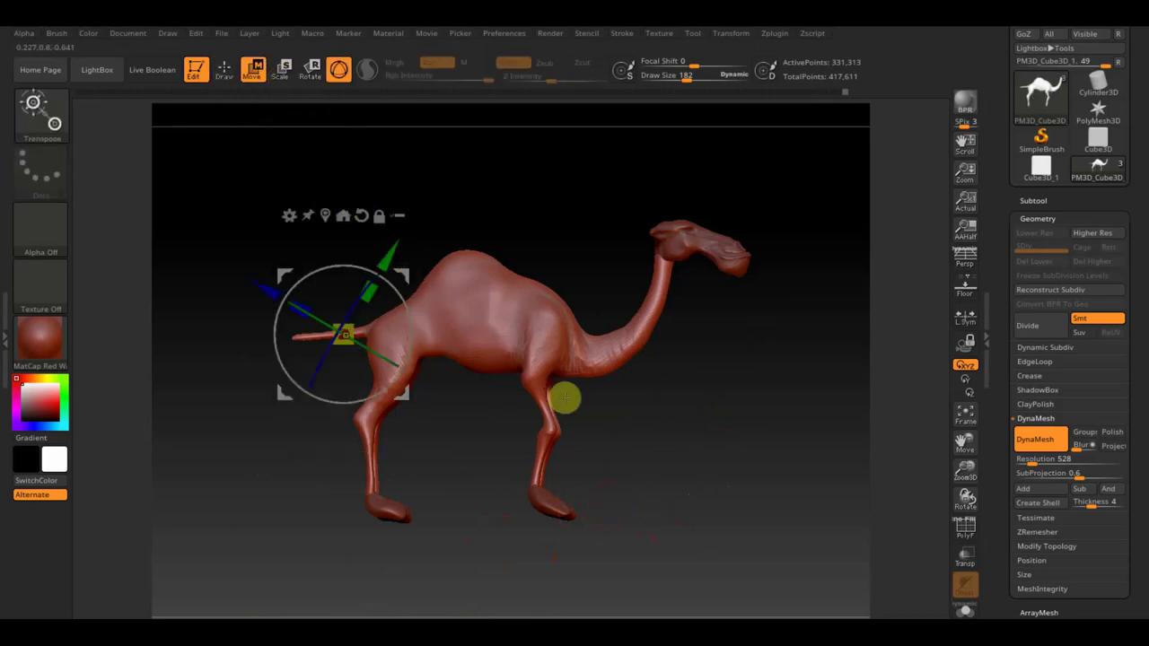
Lower the front hoof piece with the Move gizmo.
left_click(567, 505, "alt")
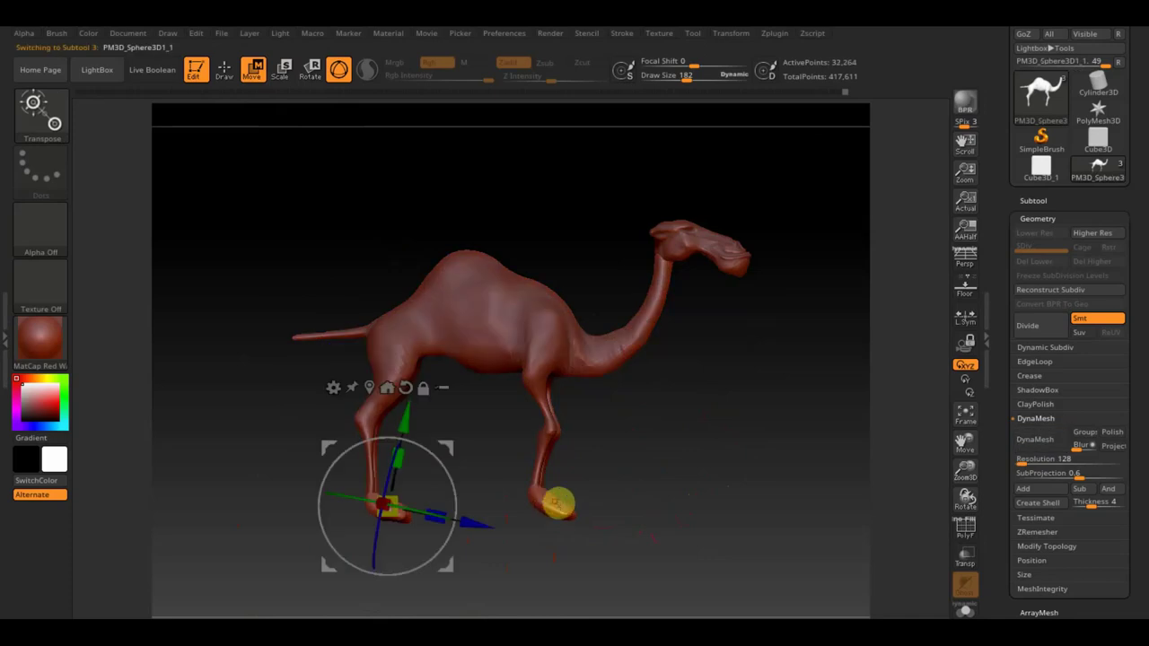
left_click_drag(408, 418, 405, 454)
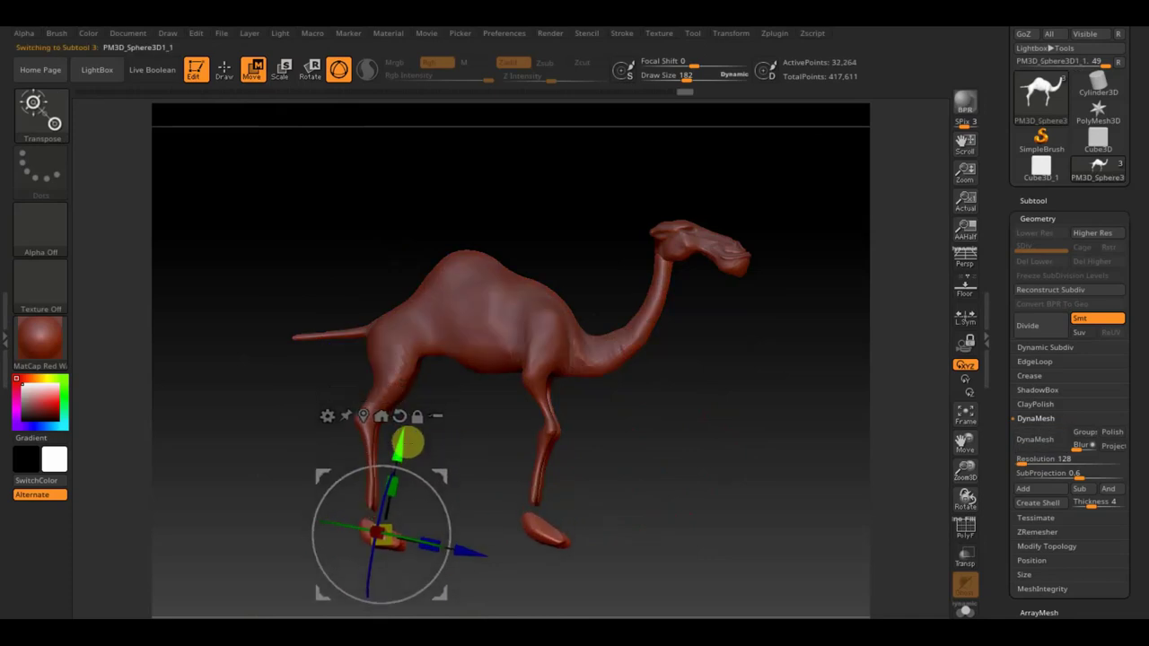
left_click_drag(469, 554, 471, 565)
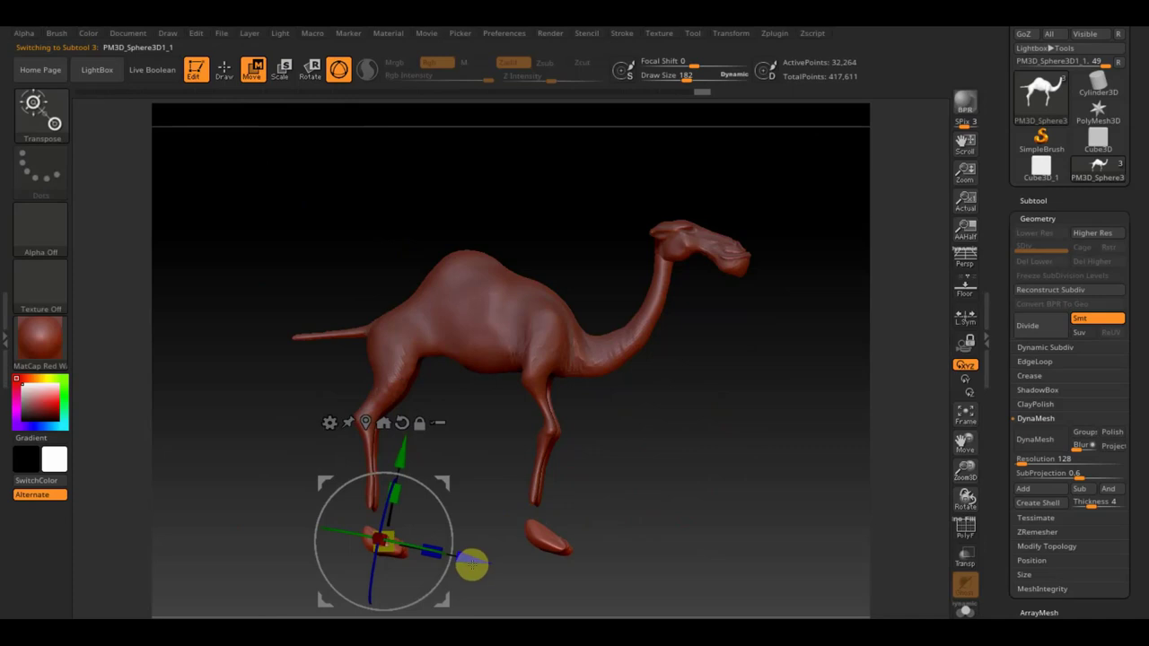
left_click(224, 70)
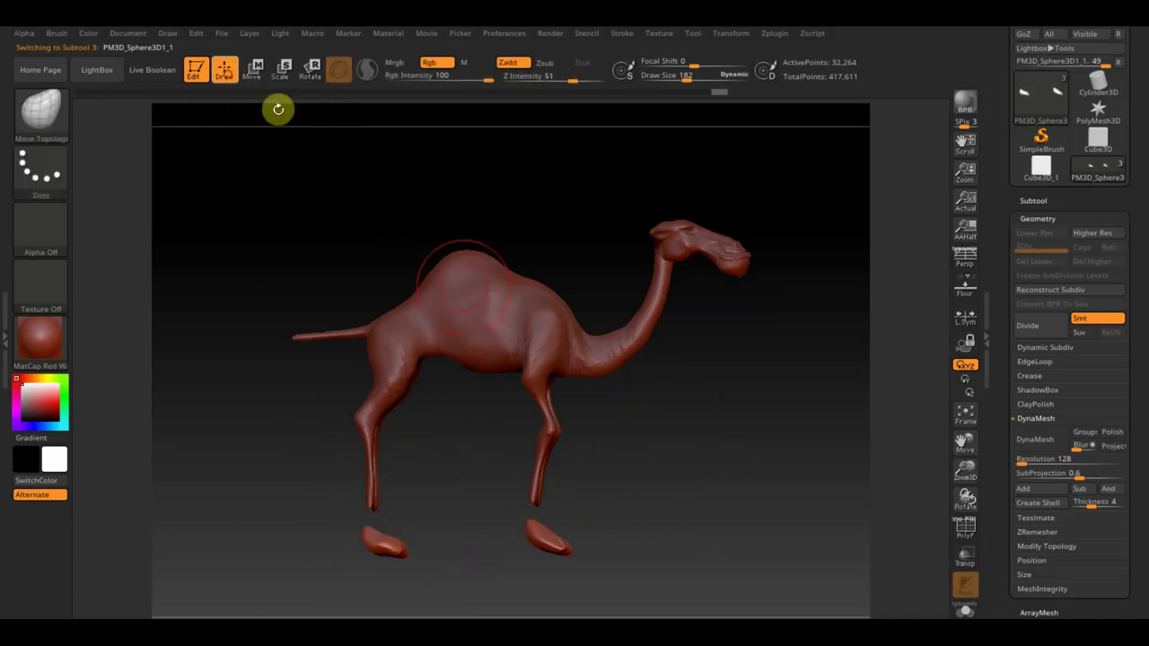
Mask the body so only the leg tips are free, then stretch them down to the hooves.
left_click(544, 395, "alt")
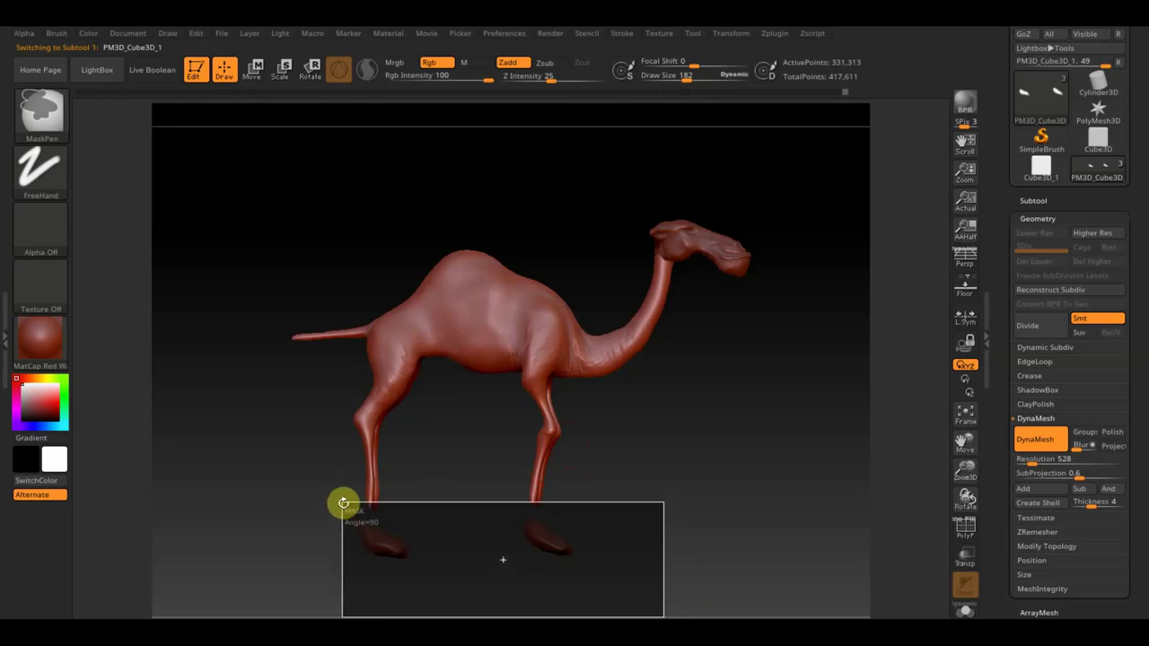
left_click_drag(572, 598, 328, 487, "ctrl")
key("ctrl")
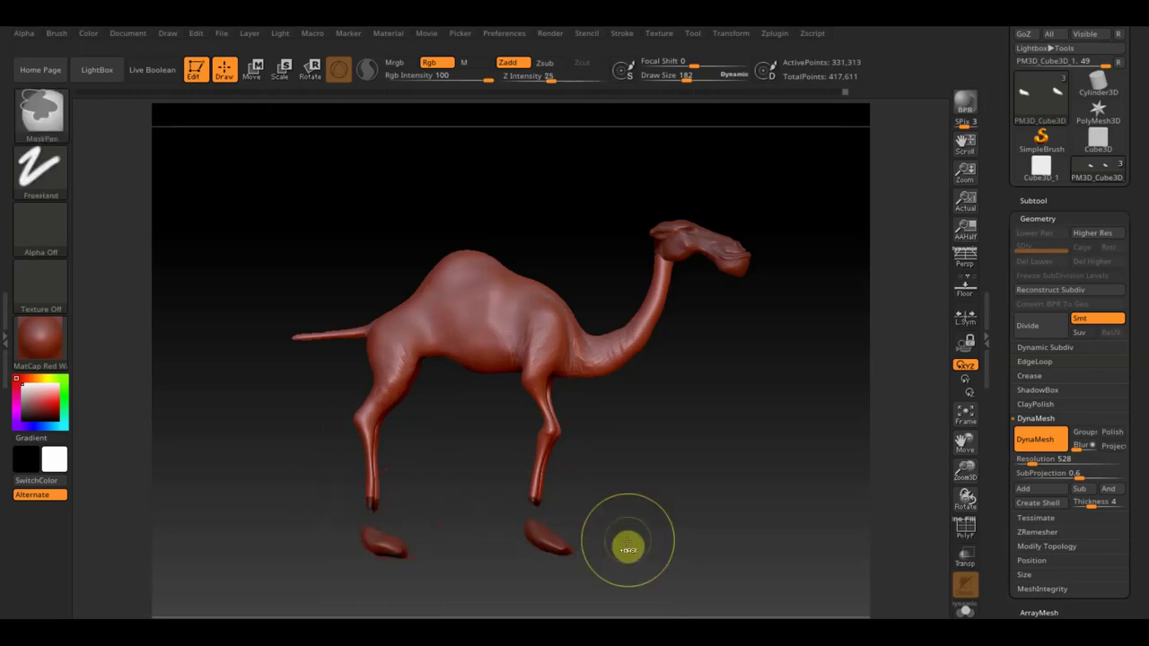
left_click(628, 548, "ctrl")
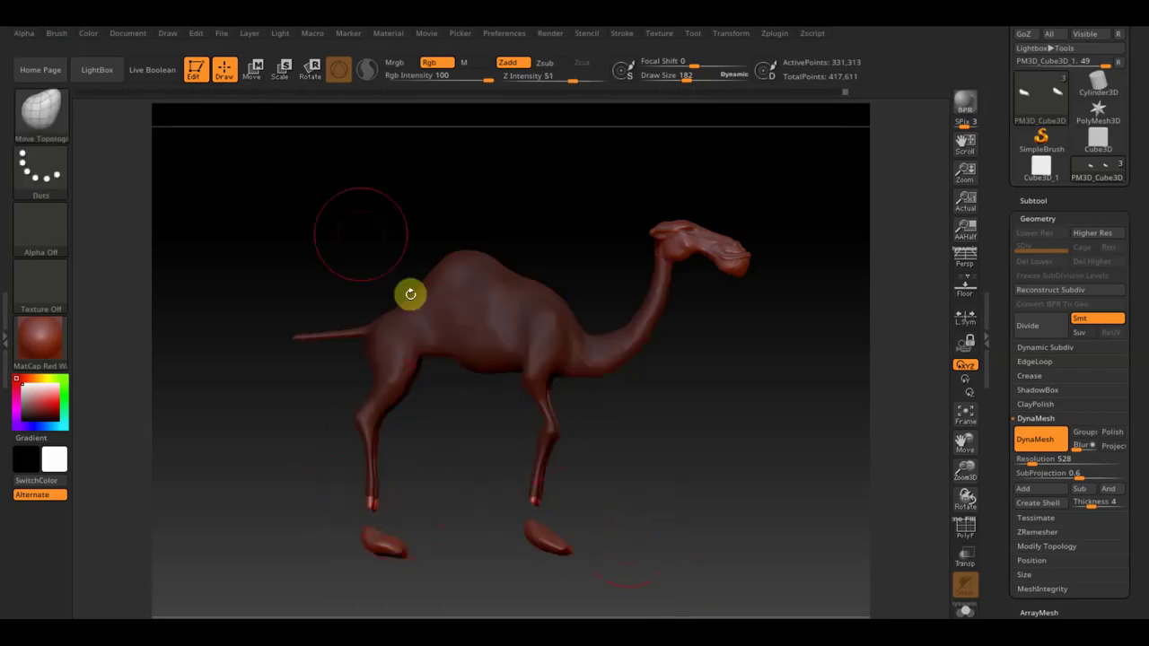
left_click(252, 69)
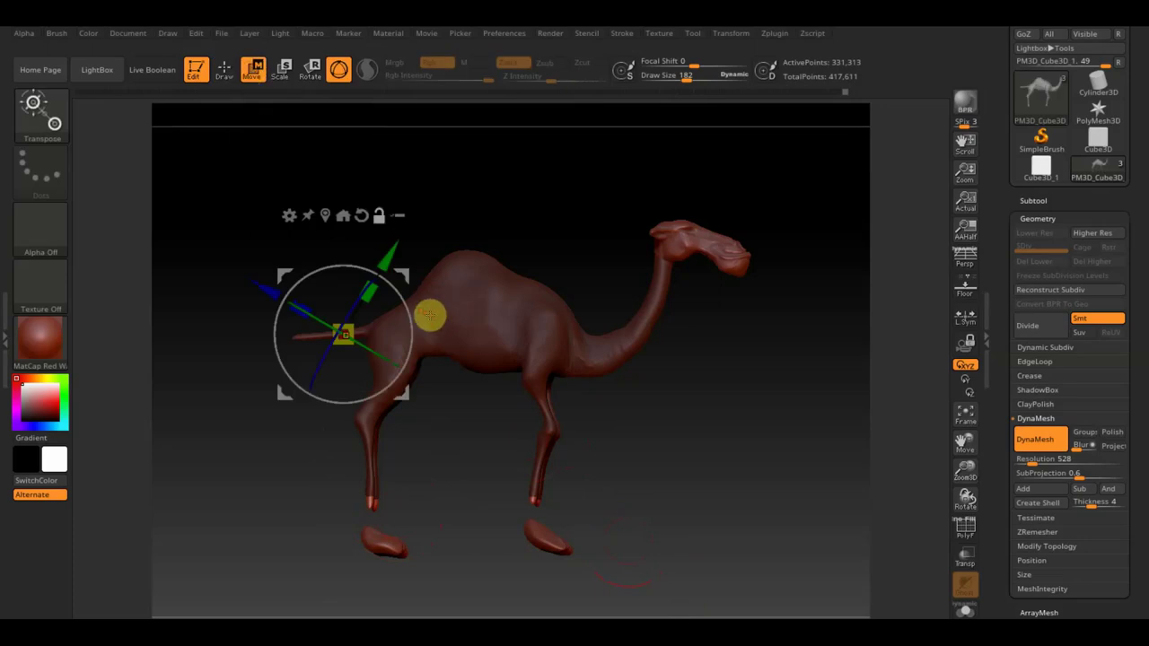
left_click(490, 484, "alt")
left_click_drag(557, 516, 554, 437)
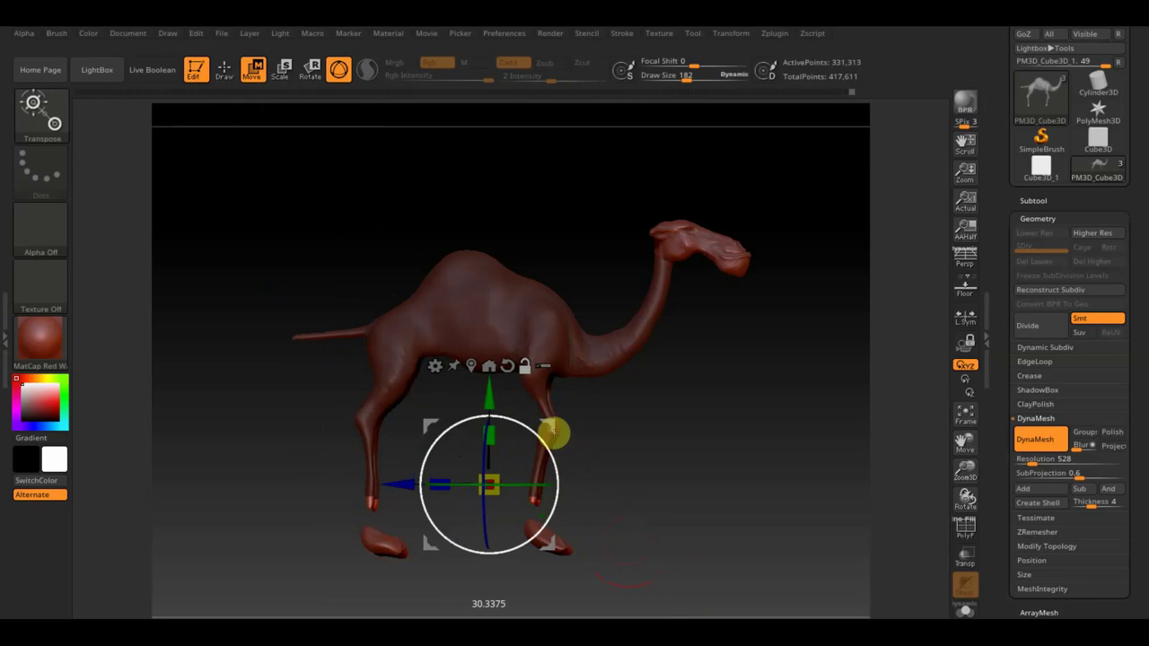
left_click_drag(492, 398, 493, 420)
left_click(224, 69)
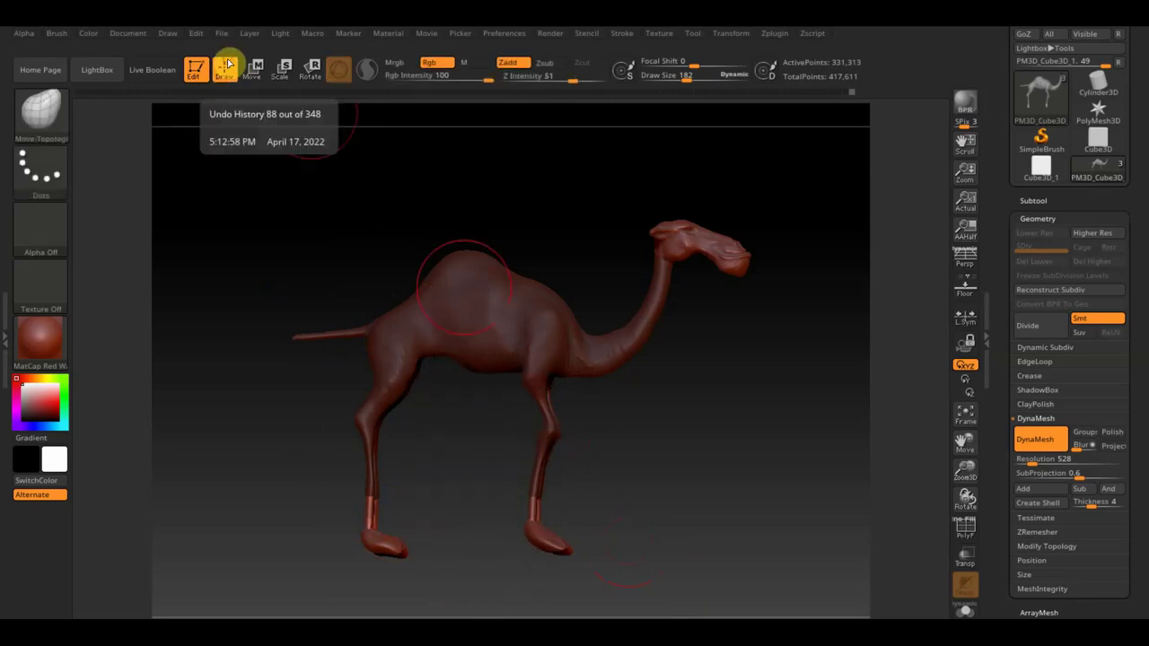
Undo twice, check the legs from front and side, and clear the camel's mask.
key("ctrl+z")
key("ctrl+z")
key("ctrl+z")
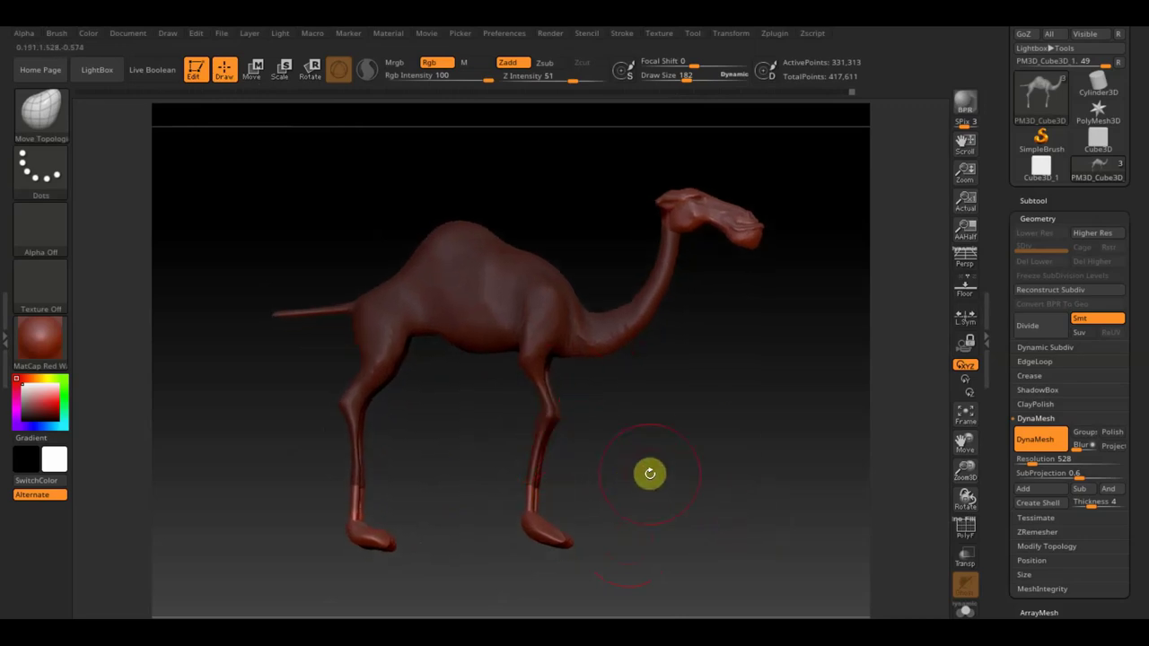
key("ctrl+z")
key("ctrl+z")
mouse_move(687, 492)
left_mouse_down()
mouse_move(703, 477)
mouse_move(667, 477)
left_mouse_up()
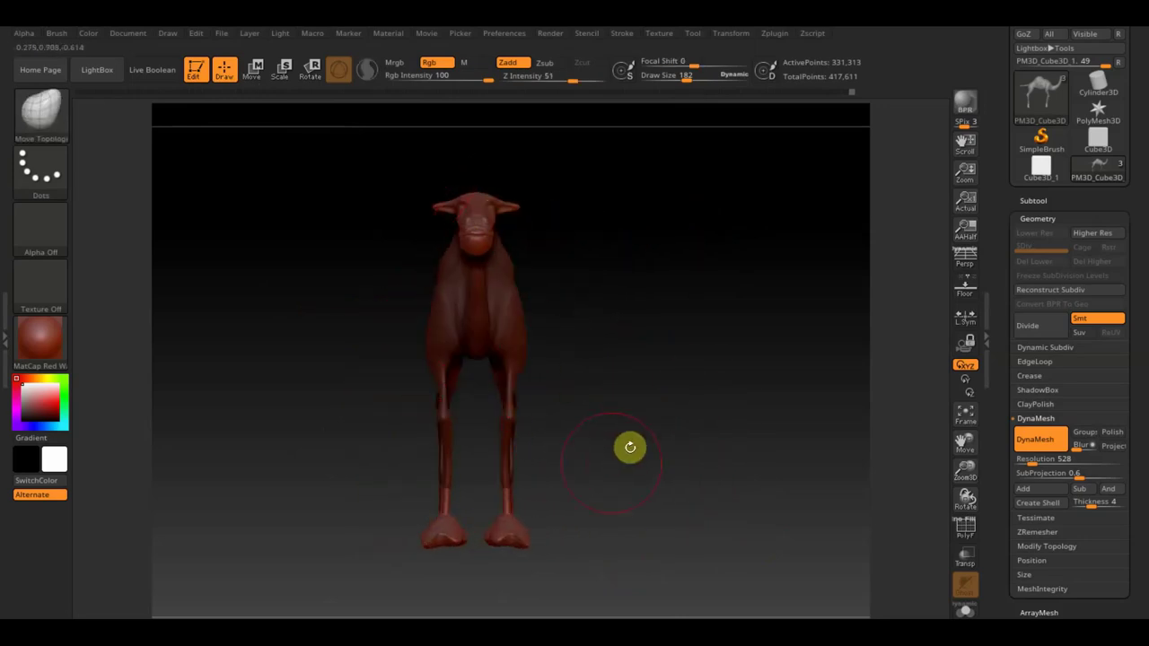
mouse_move(484, 520)
left_mouse_down()
mouse_move(648, 542)
mouse_move(679, 518)
left_mouse_up()
mouse_move(697, 328)
left_mouse_down()
mouse_move(718, 371)
mouse_move(759, 290)
left_mouse_up()
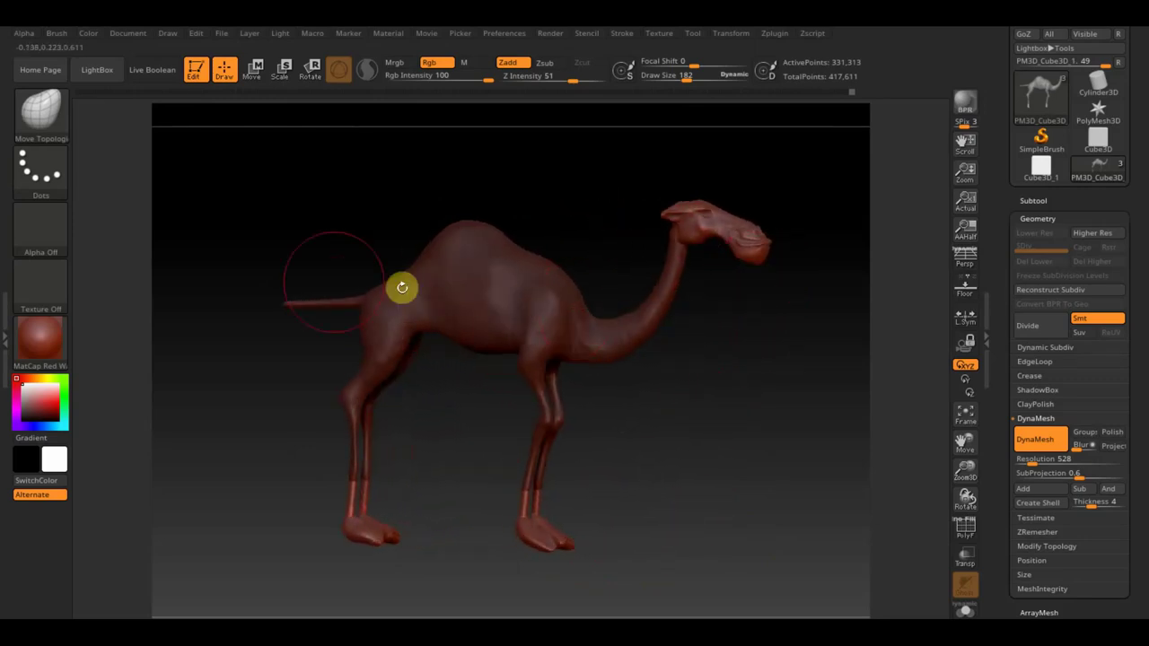
left_click_drag(690, 470, 702, 475, "shift")
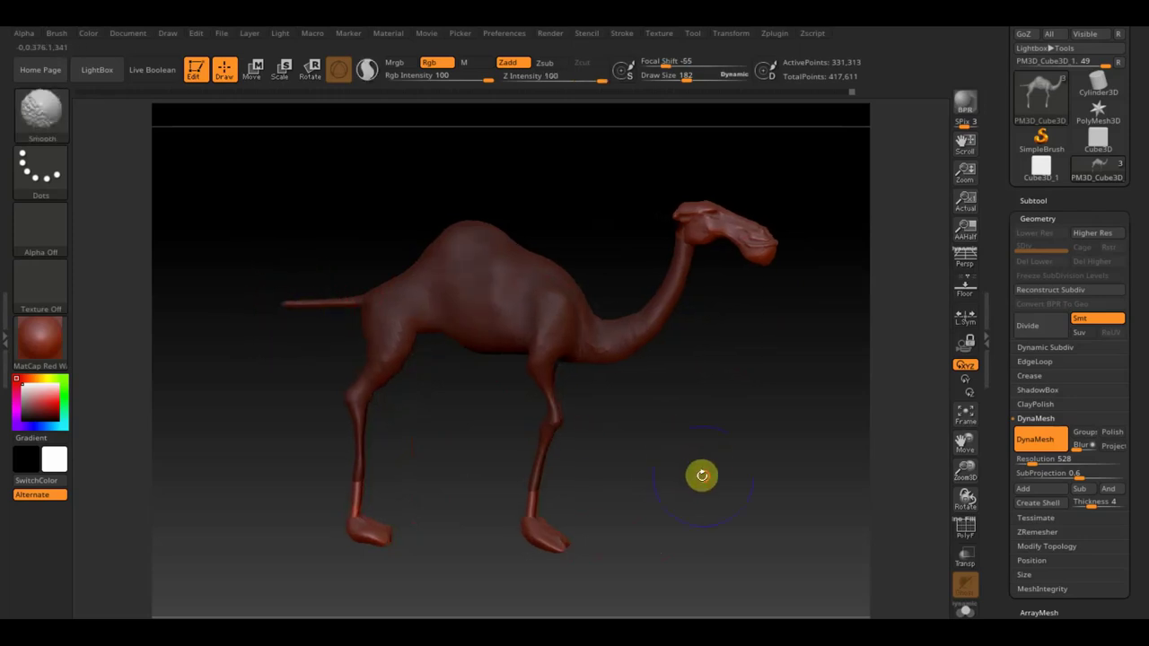
key("b")
key("m")
key("t")
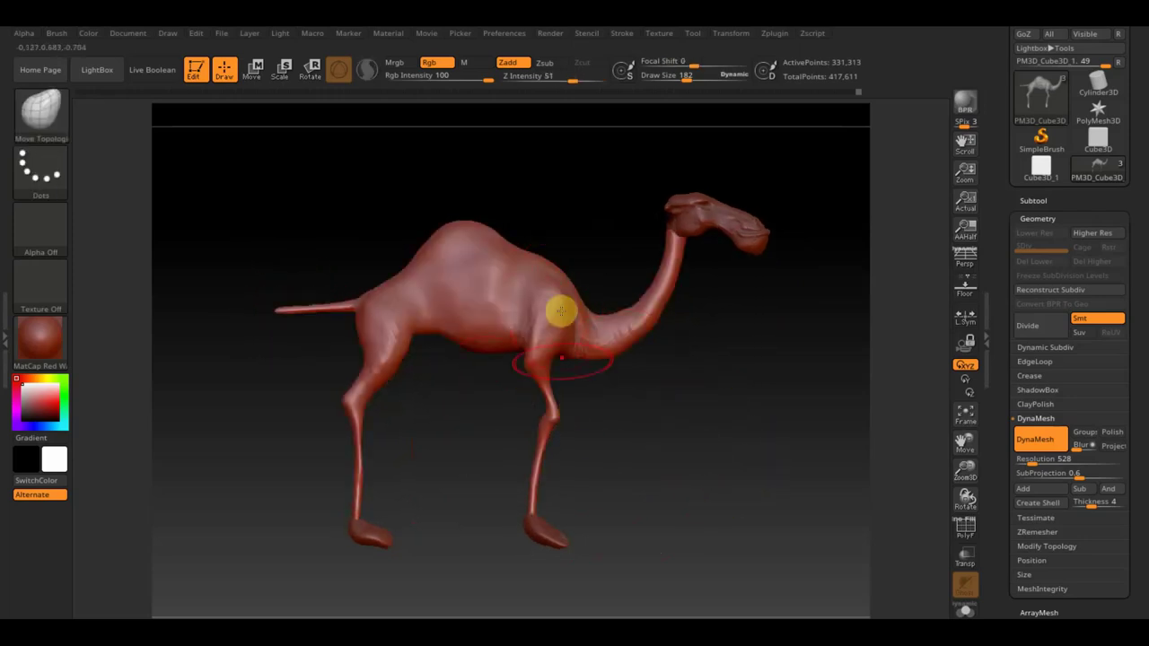
left_click_drag(688, 393, 650, 406)
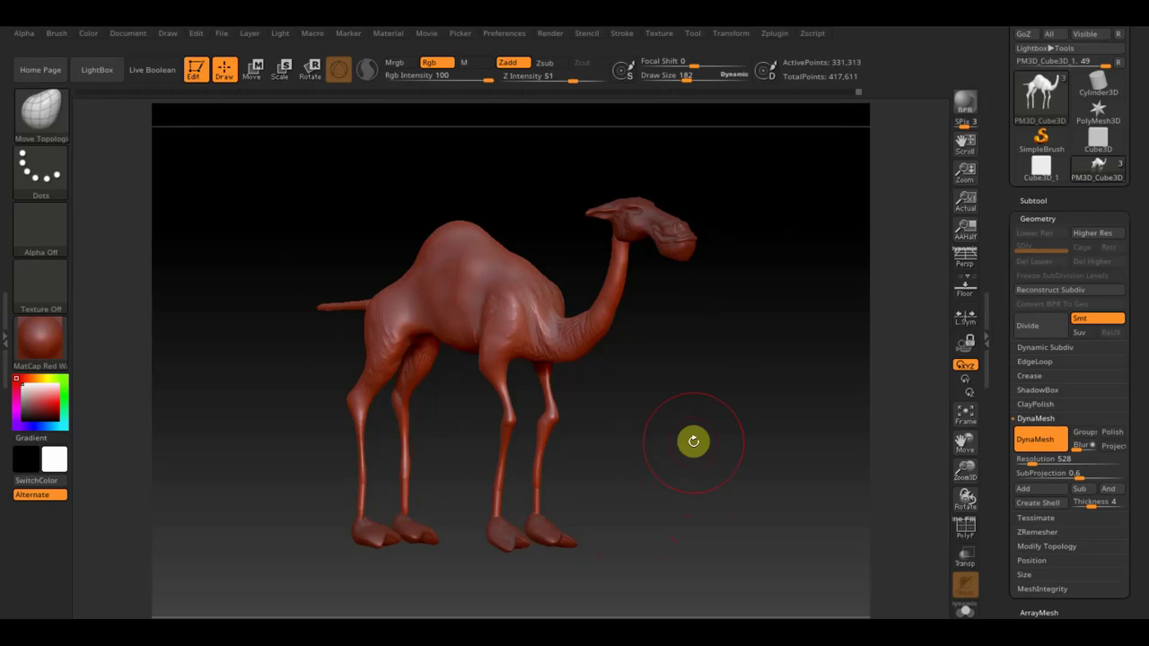
From a front view, reshape the right front leg's contour with Move Topological strokes.
mouse_move(693, 440)
left_mouse_down()
mouse_move(728, 450)
mouse_move(714, 468)
left_mouse_up()
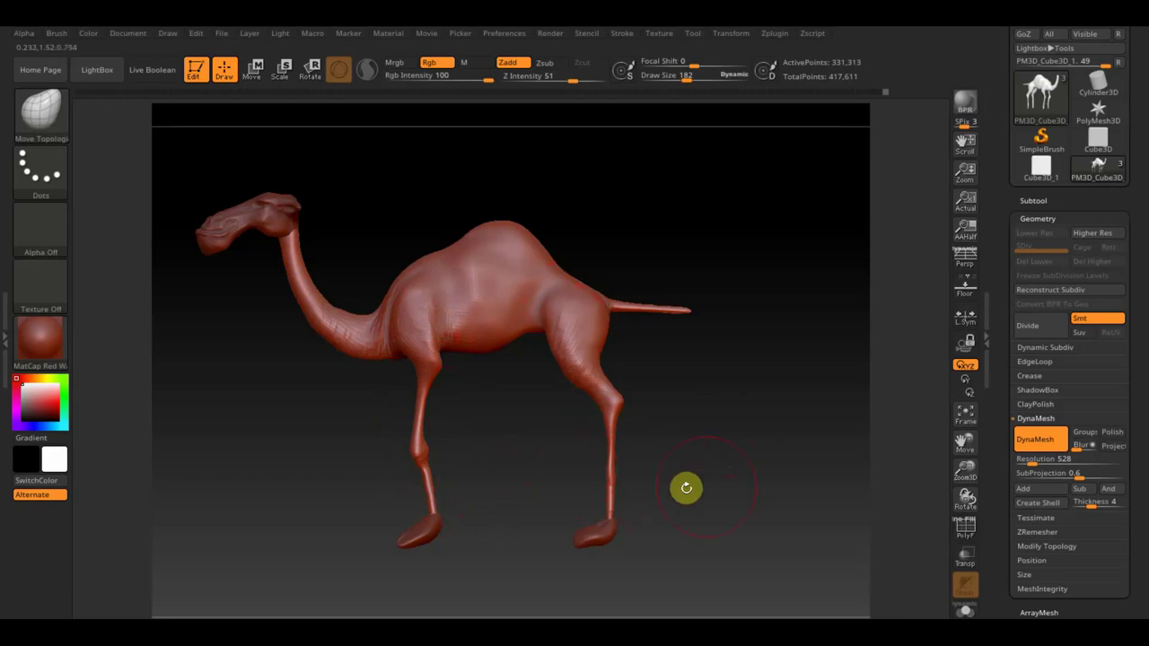
mouse_move(709, 484)
left_mouse_down()
mouse_move(496, 521)
mouse_move(569, 512)
left_mouse_up()
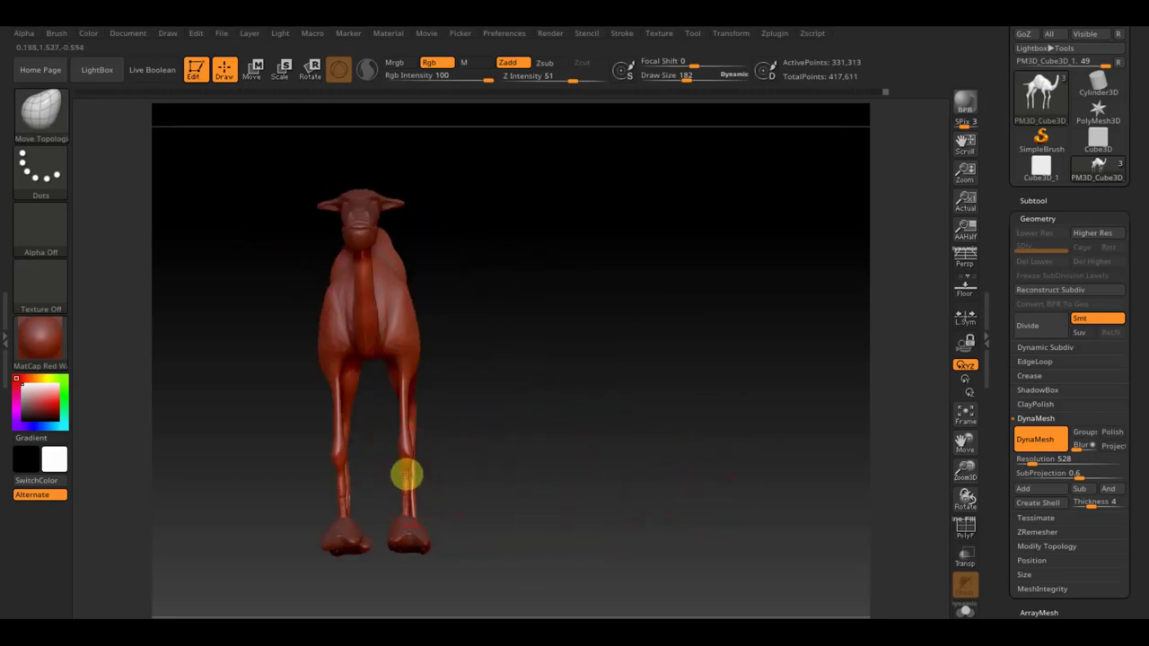
left_click_drag(405, 476, 406, 420)
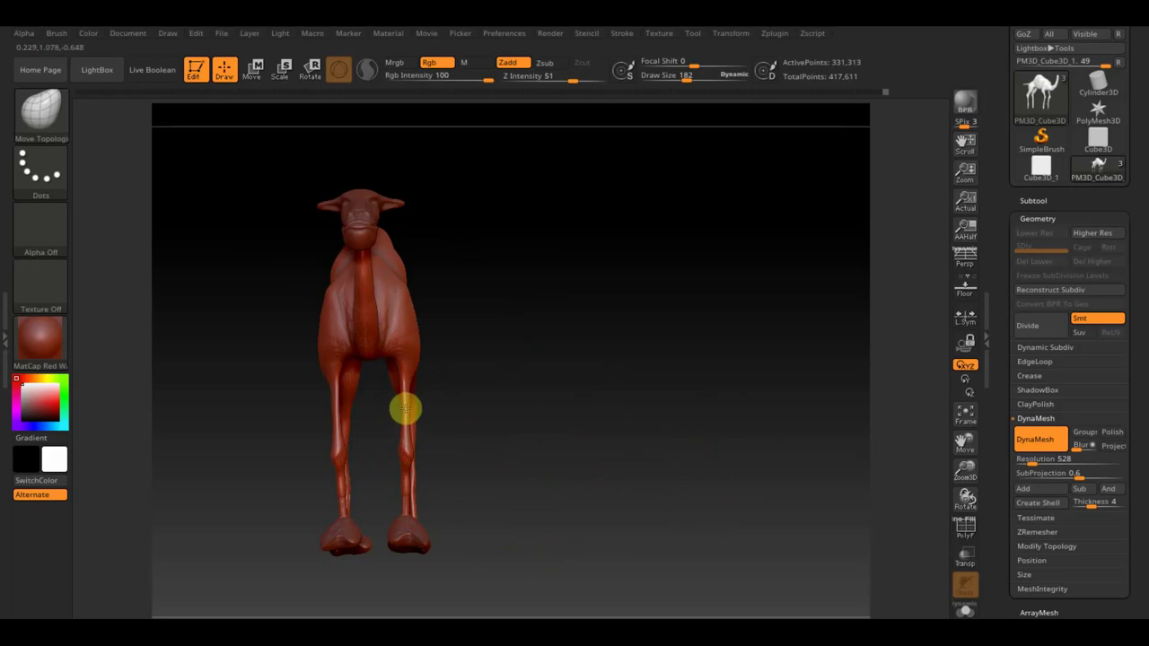
left_click_drag(407, 408, 411, 388)
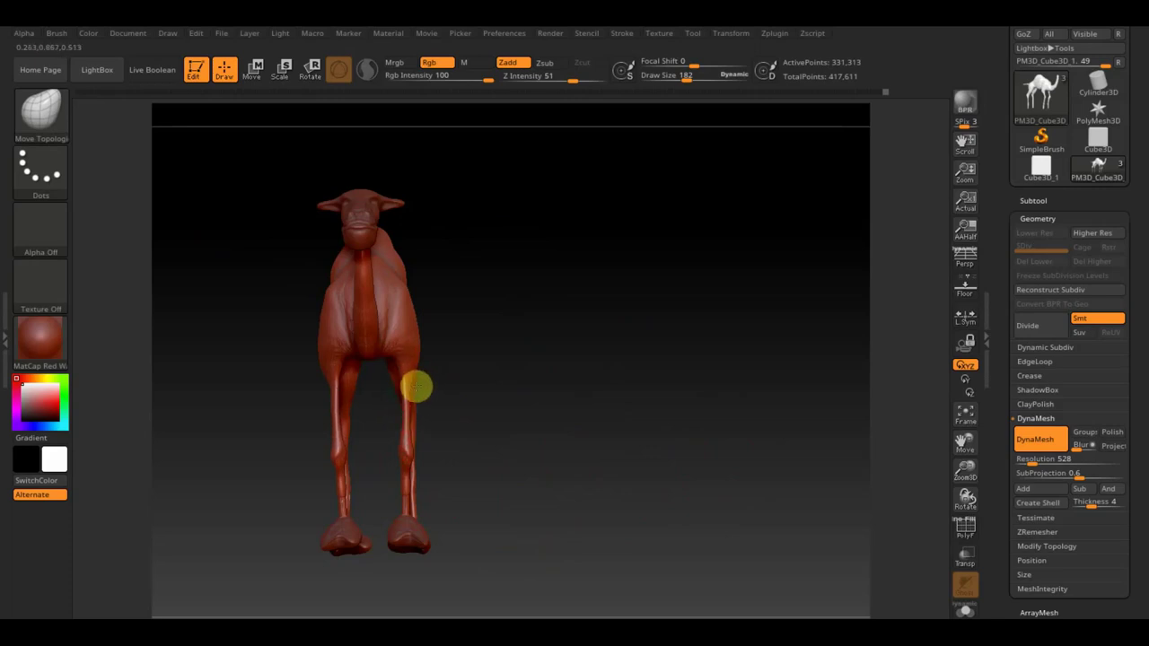